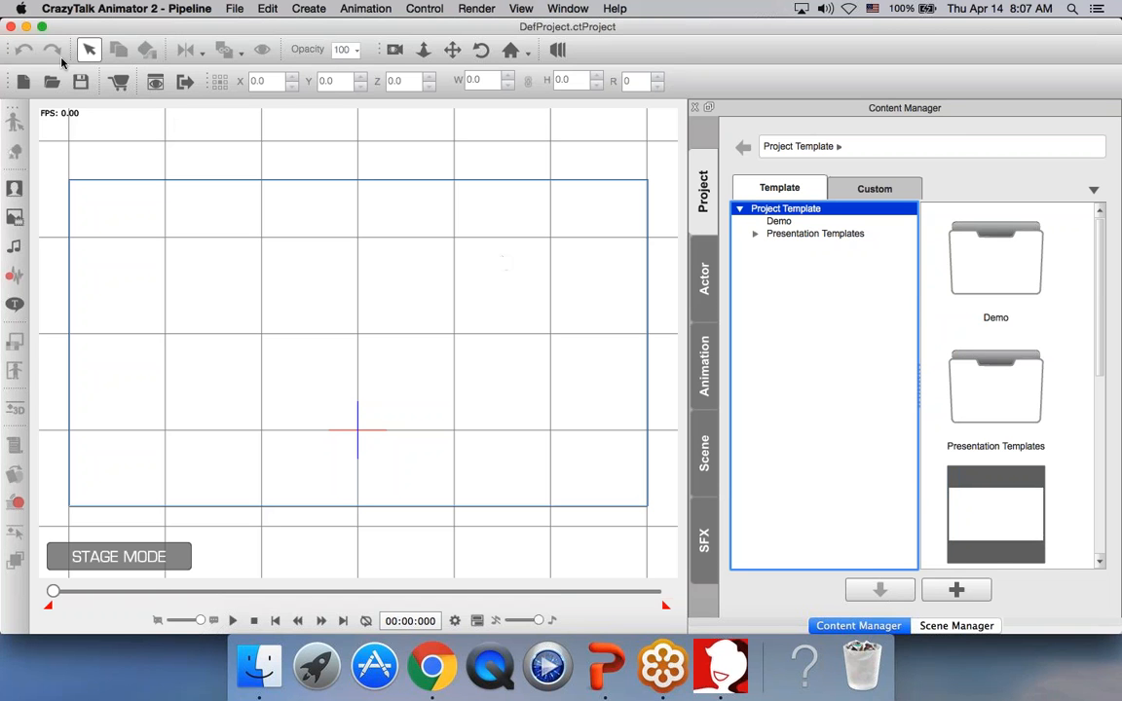
Step: Dock the file toolbar on the same row as the editing and camera tools
{"action": "left_click_drag", "start_coordinate": [7, 74], "coordinate": [10, 49]}
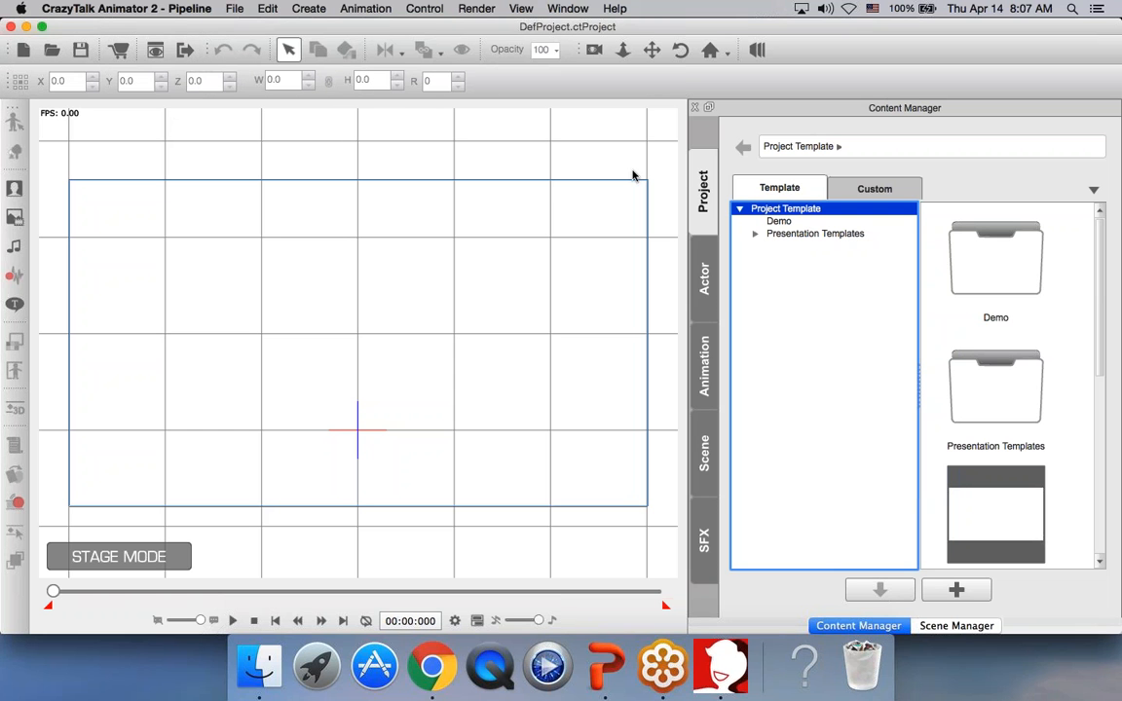
{"action": "mouse_move", "coordinate": [829, 114]}
{"action": "left_mouse_down"}
{"action": "mouse_move", "coordinate": [573, 166]}
{"action": "mouse_move", "coordinate": [823, 118]}
{"action": "left_mouse_up"}
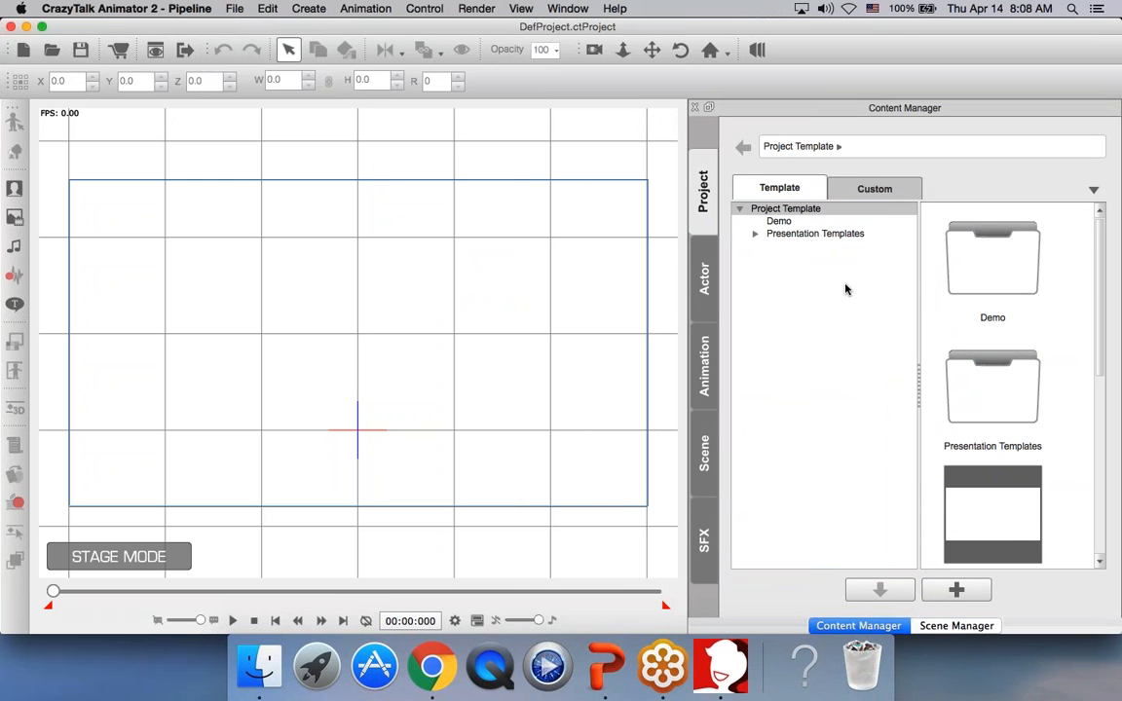
Step: Browse the Demo project templates and the custom project content
{"action": "left_click", "coordinate": [771, 222]}
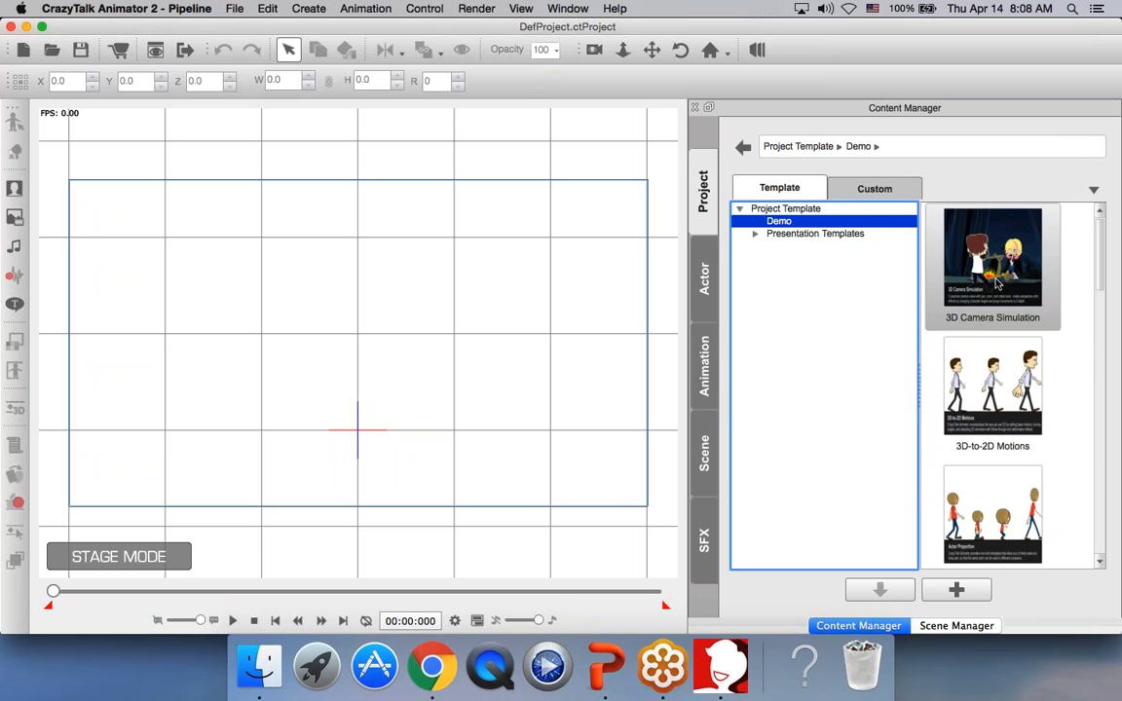
{"action": "left_click", "coordinate": [888, 195]}
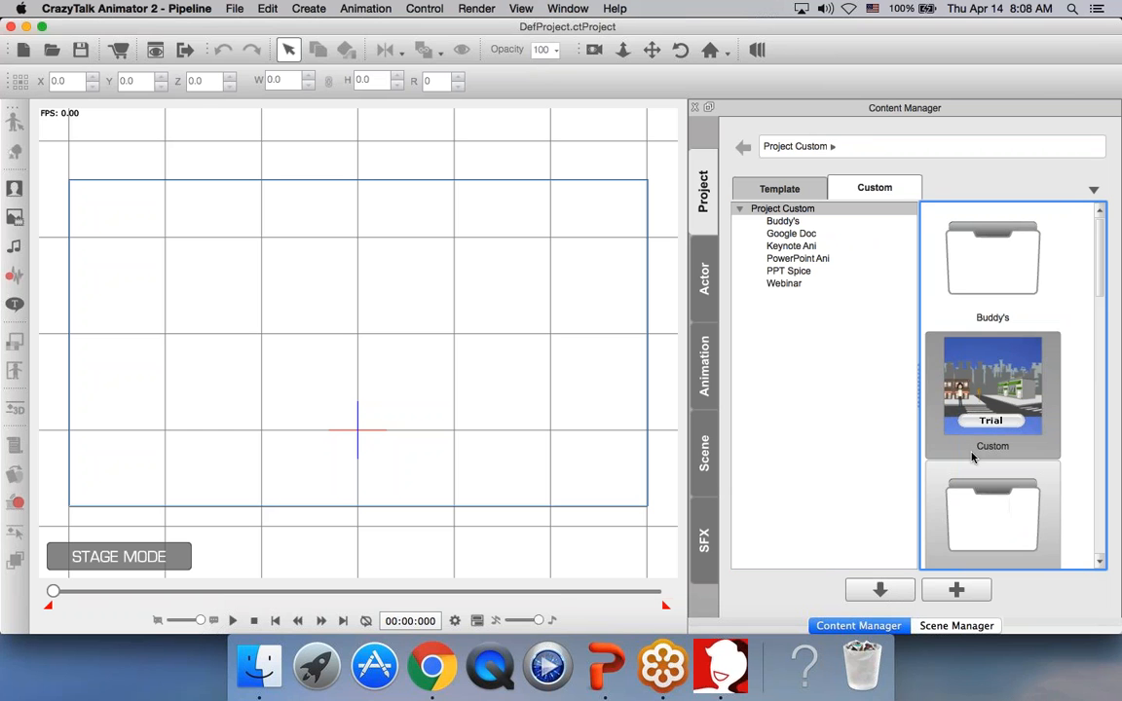
{"action": "left_click", "coordinate": [785, 191]}
Step: Place the Walter character from the Actor character templates near the center of the stage
{"action": "left_click", "coordinate": [704, 278]}
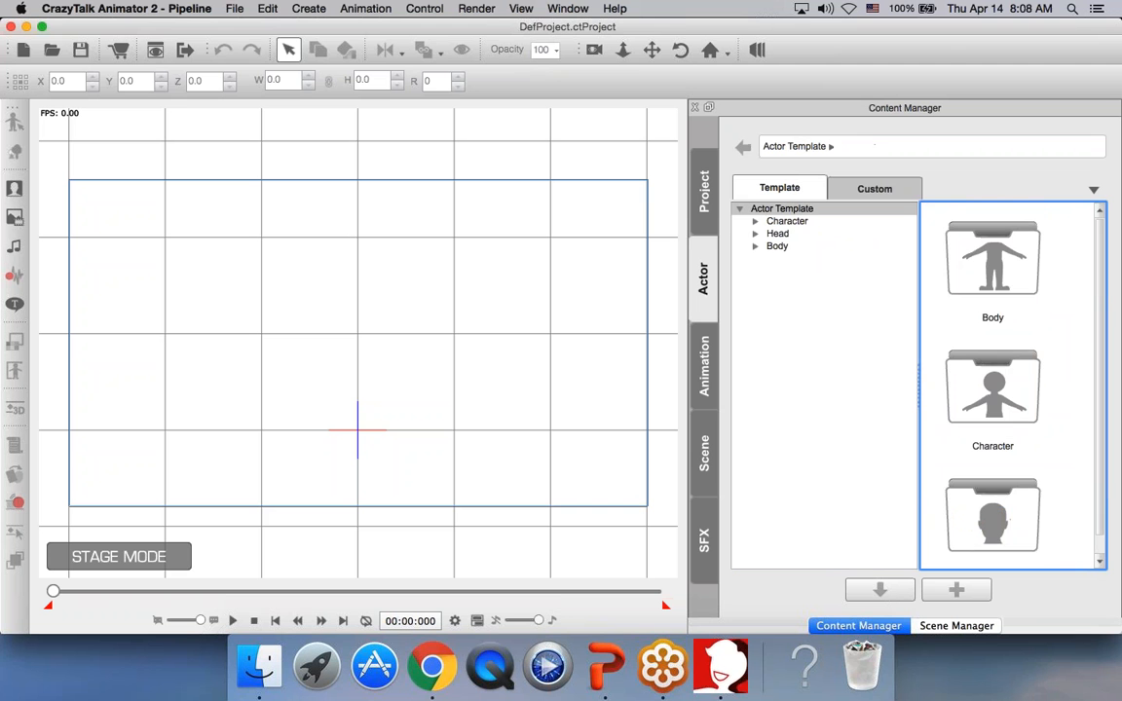
{"action": "left_click", "coordinate": [784, 221]}
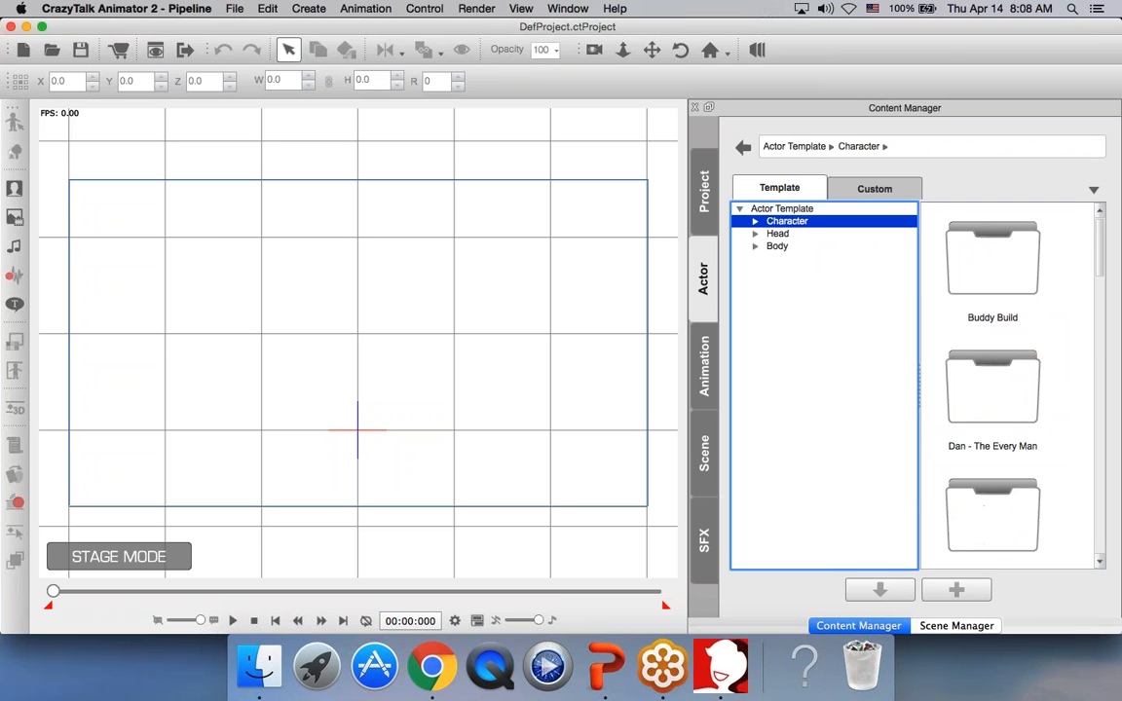
{"action": "left_click_drag", "start_coordinate": [1098, 261], "coordinate": [1102, 448]}
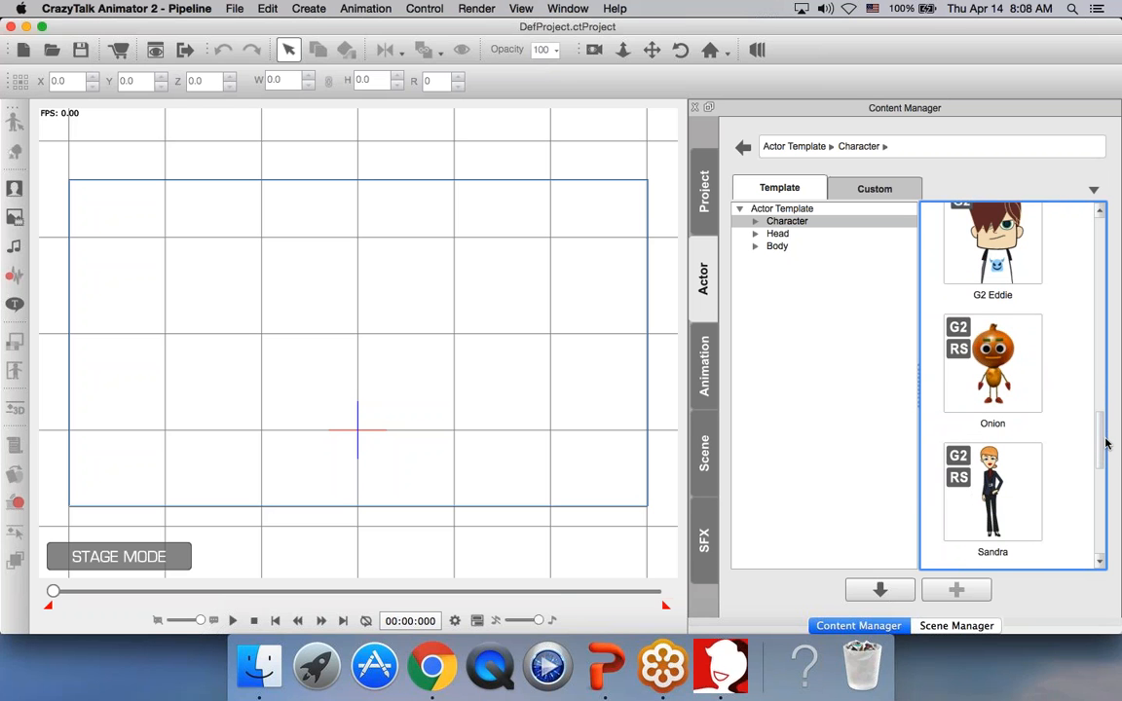
{"action": "left_click_drag", "start_coordinate": [1104, 439], "coordinate": [1104, 556]}
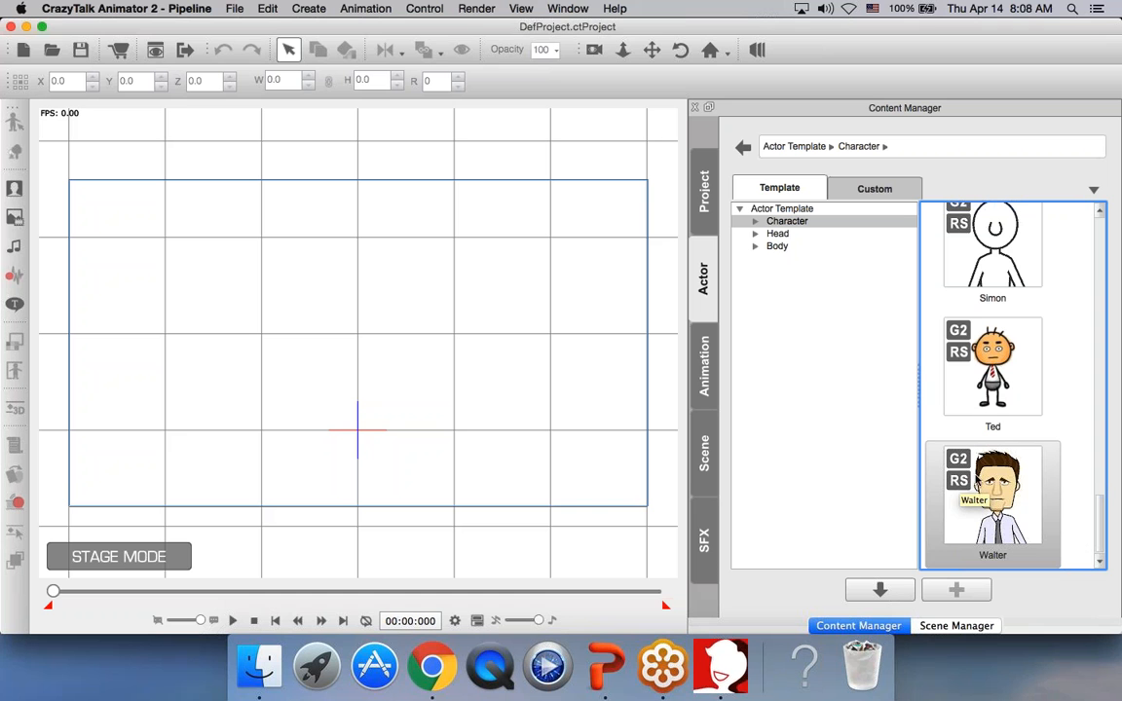
{"action": "left_click_drag", "start_coordinate": [1012, 543], "coordinate": [348, 394]}
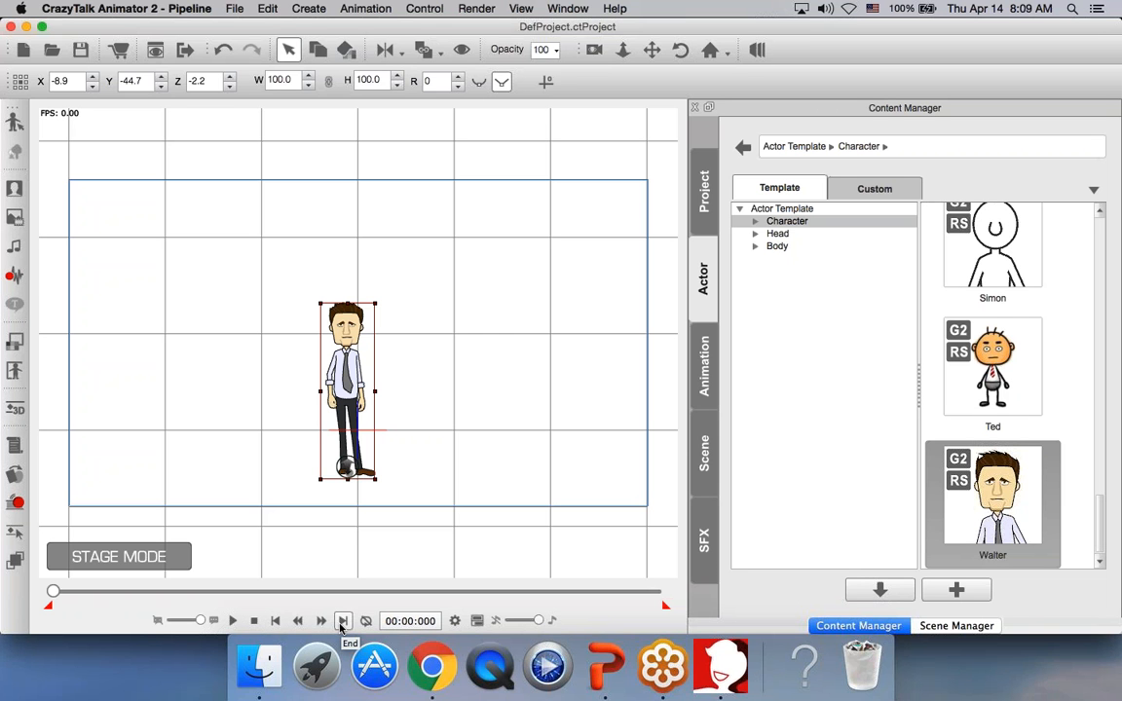
Step: Try selecting and deselecting the Walter character on the stage
{"action": "left_click", "coordinate": [492, 320]}
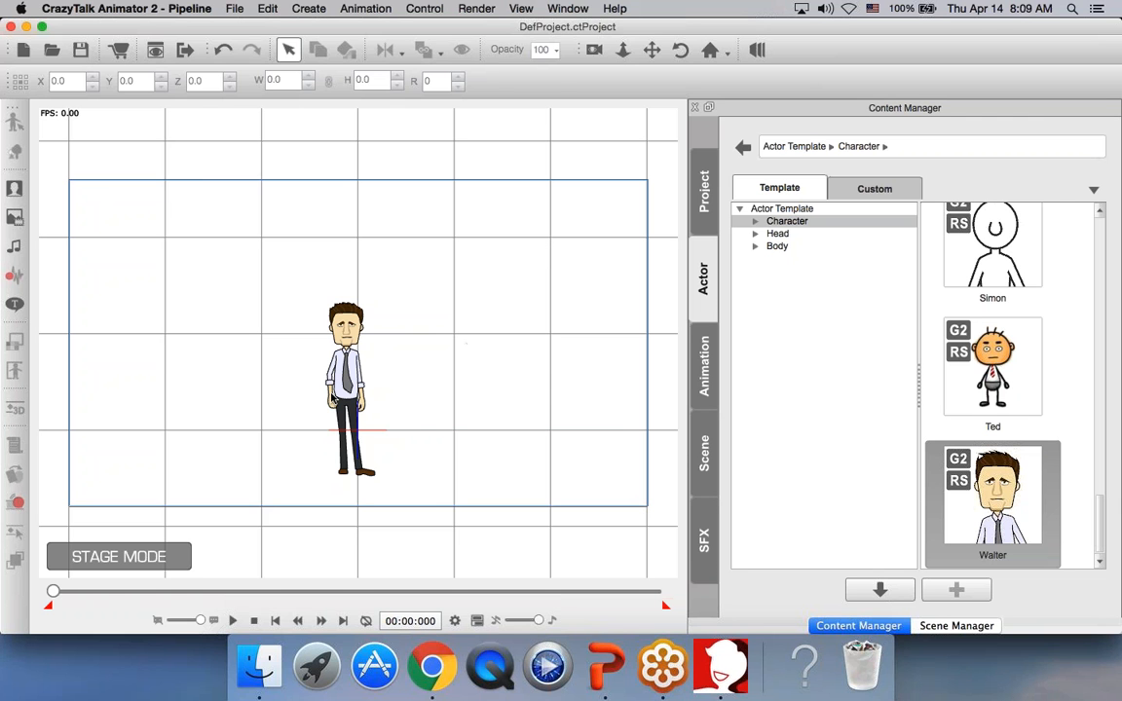
{"action": "left_click", "coordinate": [353, 343]}
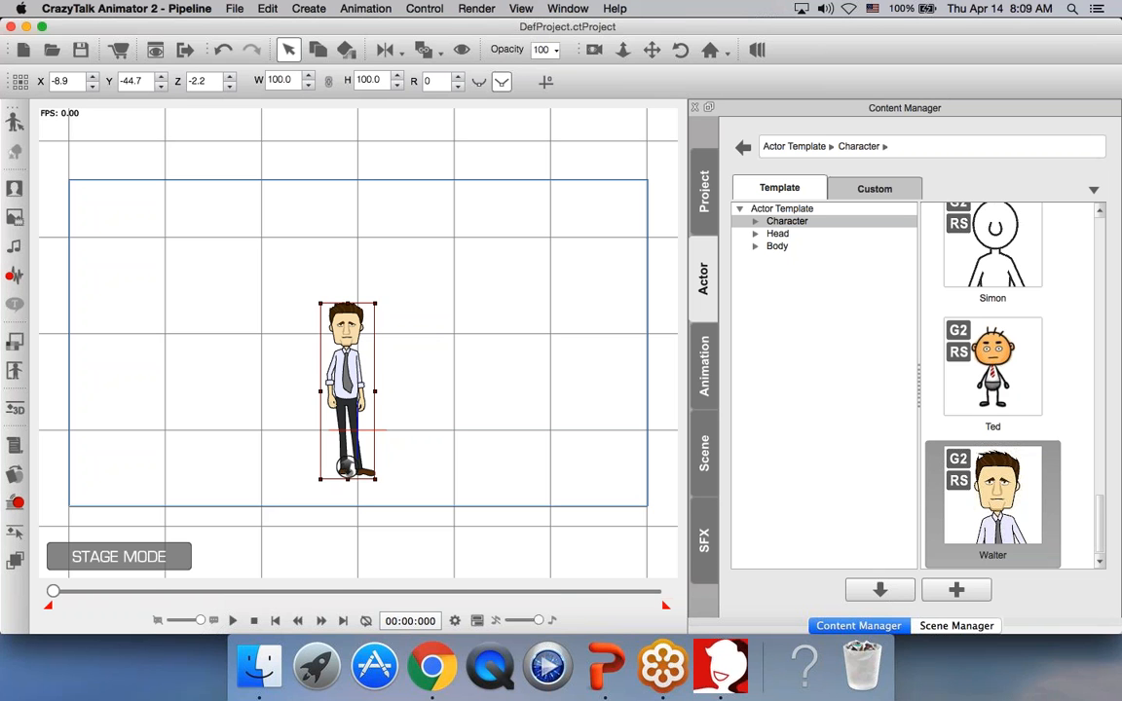
{"action": "left_click", "coordinate": [429, 346]}
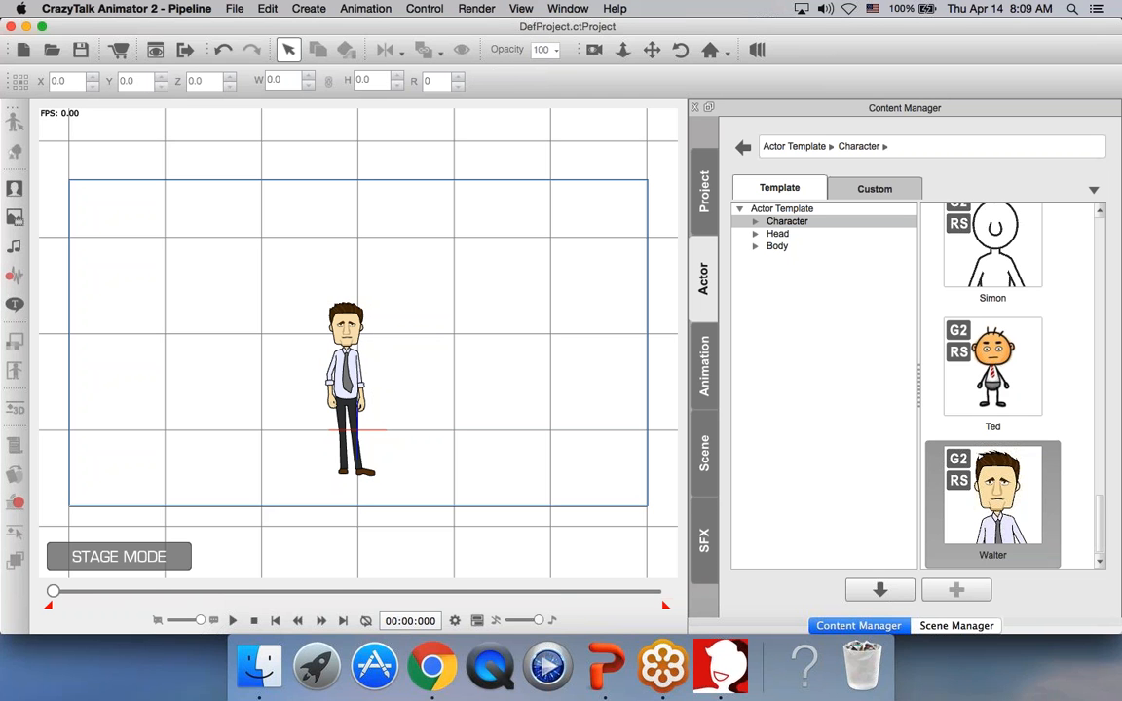
Step: Zoom and pan the camera to frame Walter's head and upper body
{"action": "key", "text": "x"}
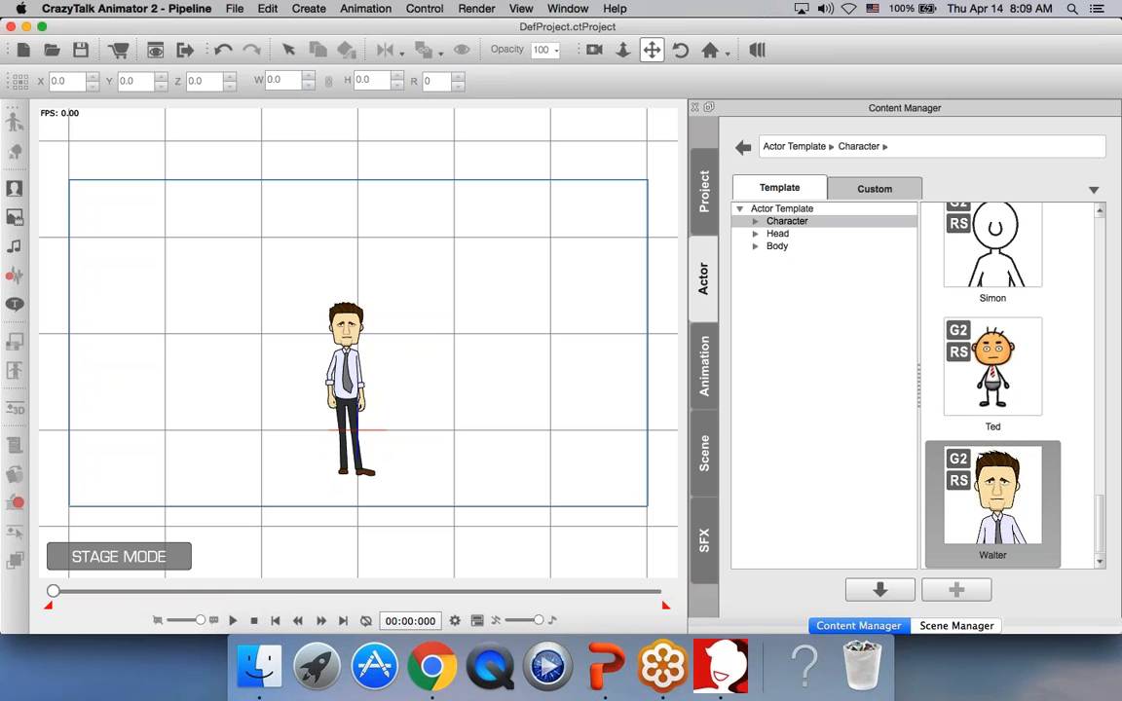
{"action": "scroll", "coordinate": [483, 366], "scroll_direction": "up", "scroll_amount": 3}
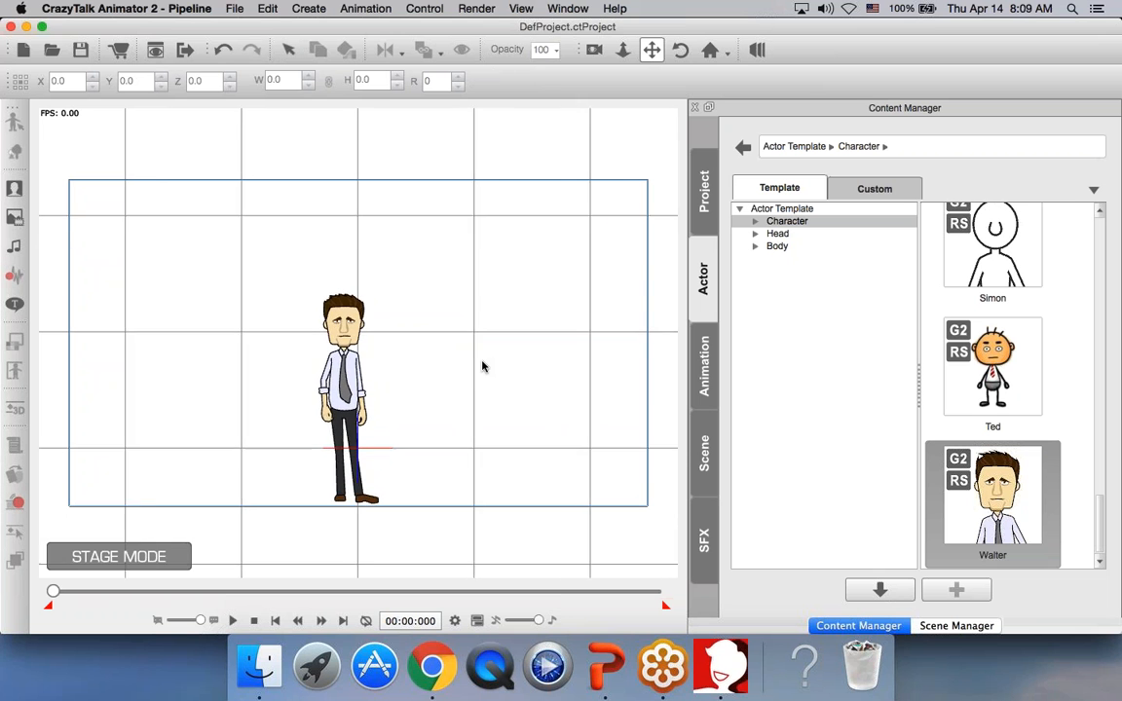
{"action": "scroll", "coordinate": [484, 366], "scroll_direction": "up", "scroll_amount": 5}
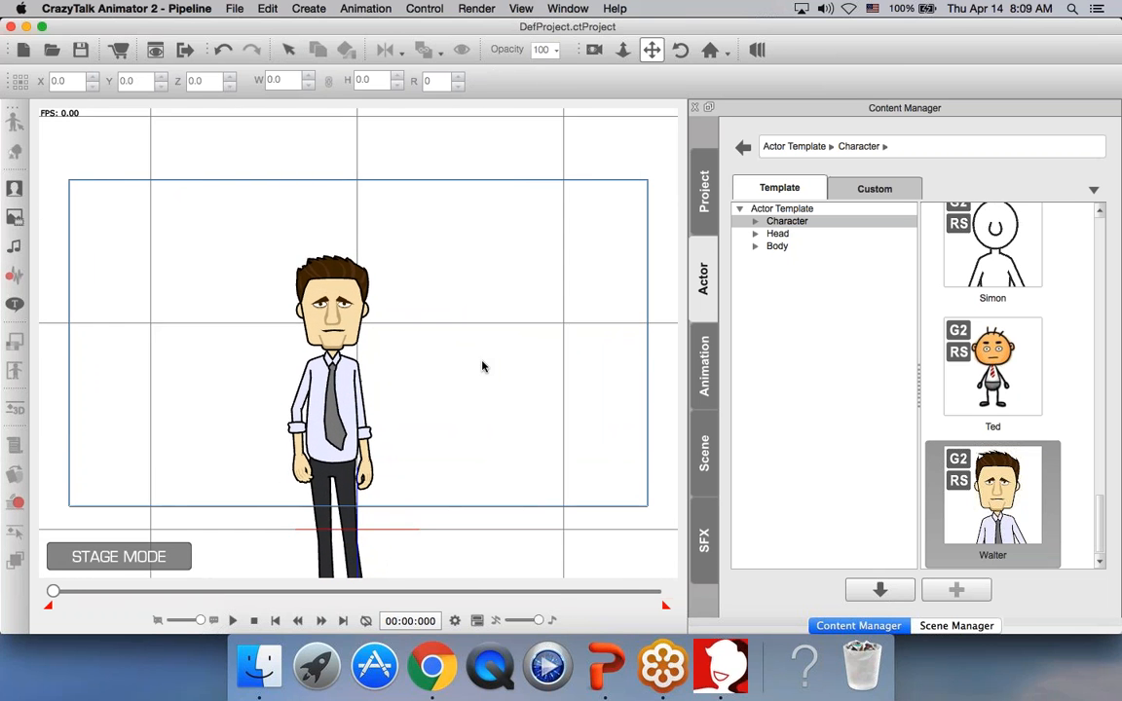
{"action": "scroll", "coordinate": [481, 357], "scroll_direction": "up", "scroll_amount": 6}
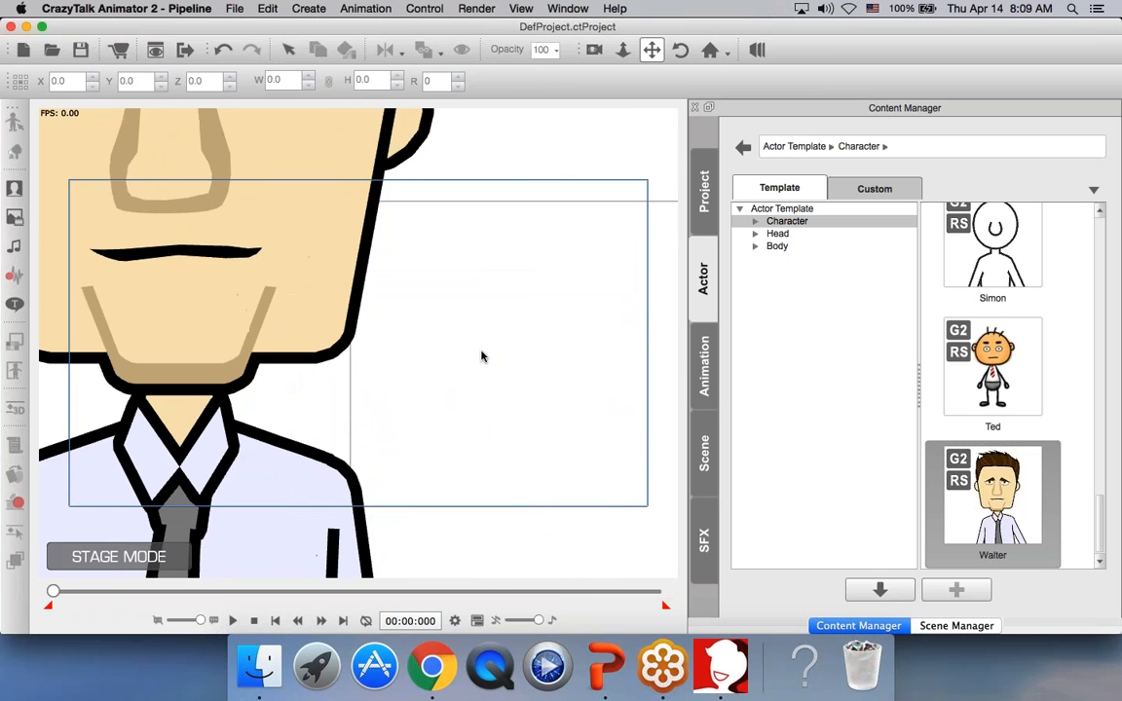
{"action": "scroll", "coordinate": [482, 357], "scroll_direction": "down", "scroll_amount": 8}
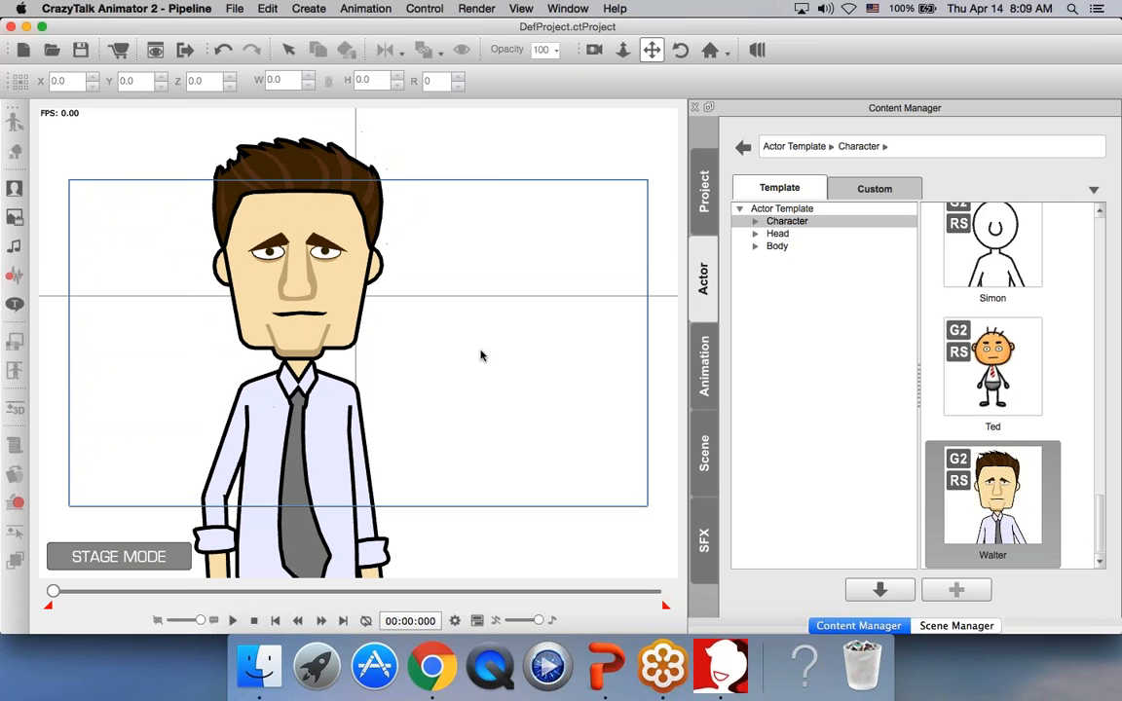
{"action": "scroll", "coordinate": [470, 356], "scroll_direction": "up", "scroll_amount": 1}
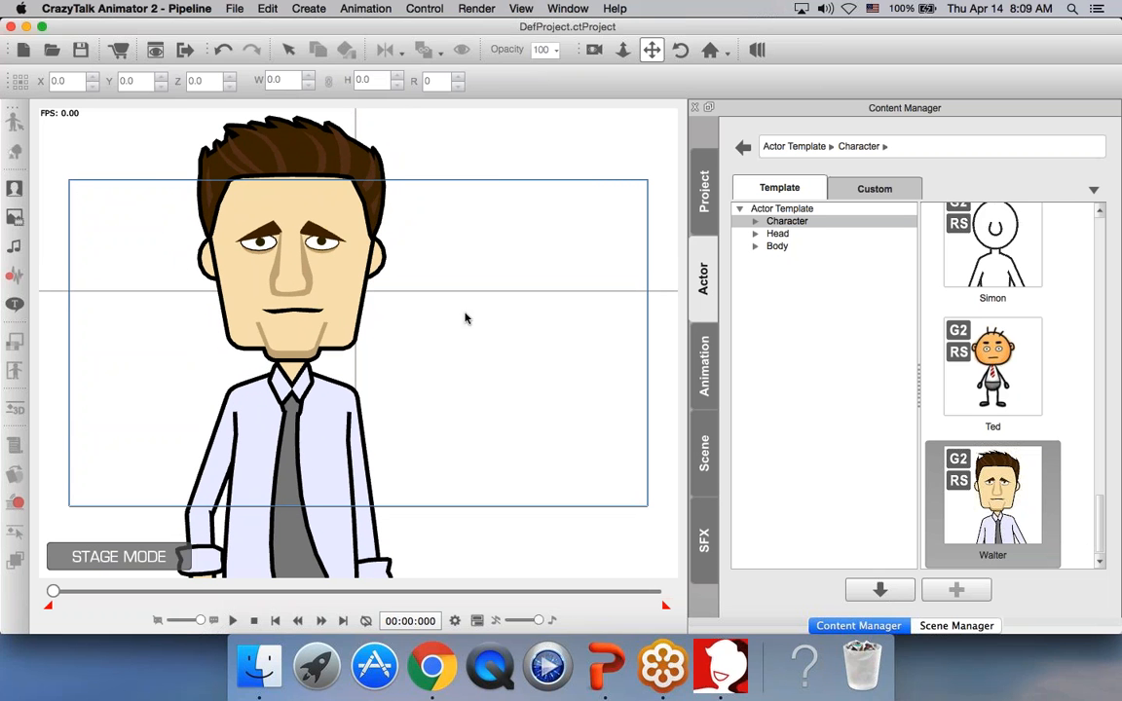
{"action": "left_click_drag", "start_coordinate": [451, 293], "coordinate": [409, 359]}
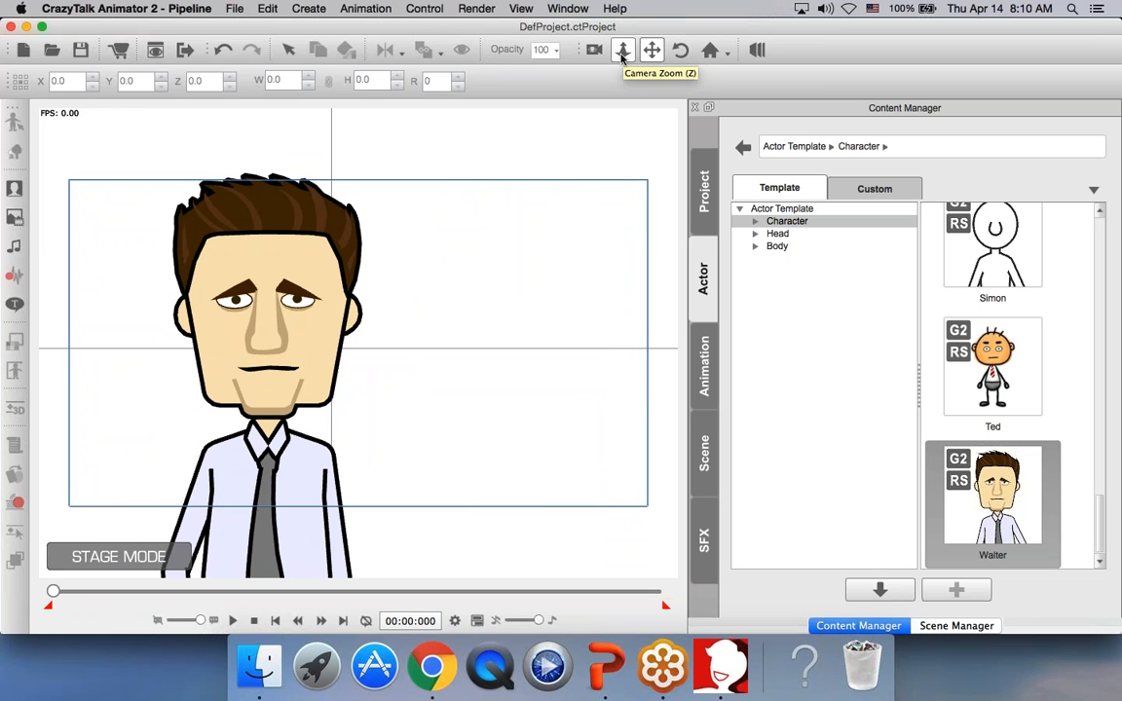
Step: Try the Camera Zoom tool on Walter, and reset the camera to its home view
{"action": "left_click", "coordinate": [623, 56]}
{"action": "left_click_drag", "start_coordinate": [450, 319], "coordinate": [474, 329]}
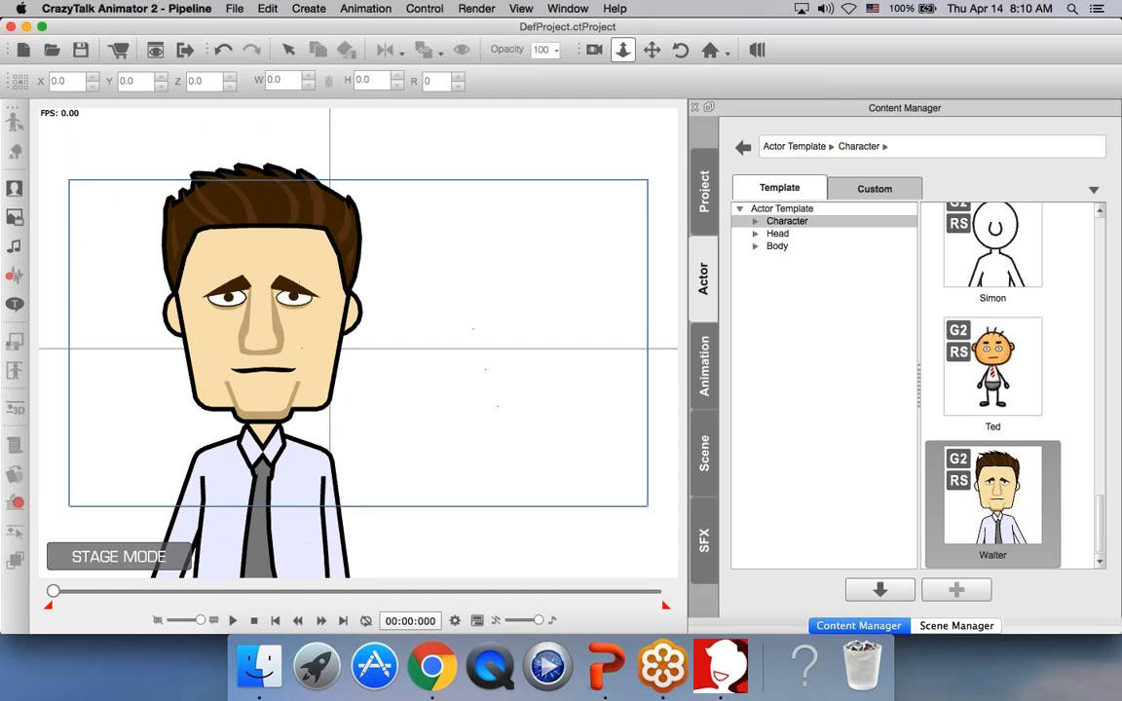
{"action": "left_click", "coordinate": [709, 52]}
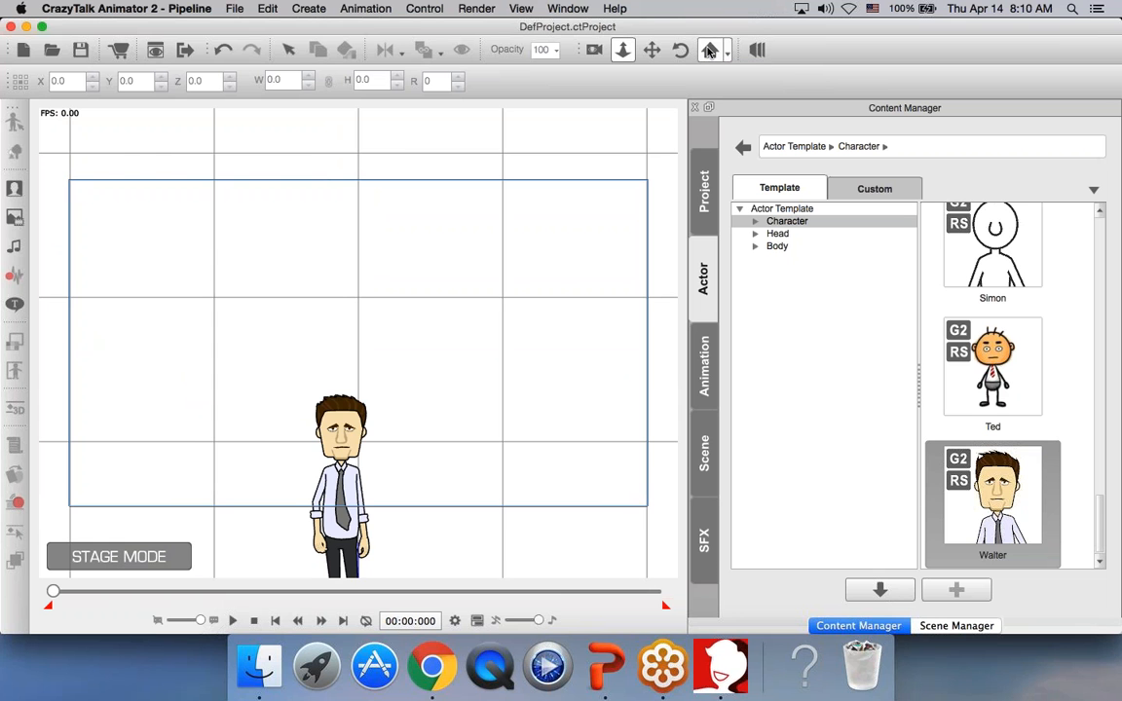
Step: Pan and zoom the camera until Walter's full figure fits inside the camera frame
{"action": "key", "text": "x"}
{"action": "left_click_drag", "start_coordinate": [386, 376], "coordinate": [384, 226]}
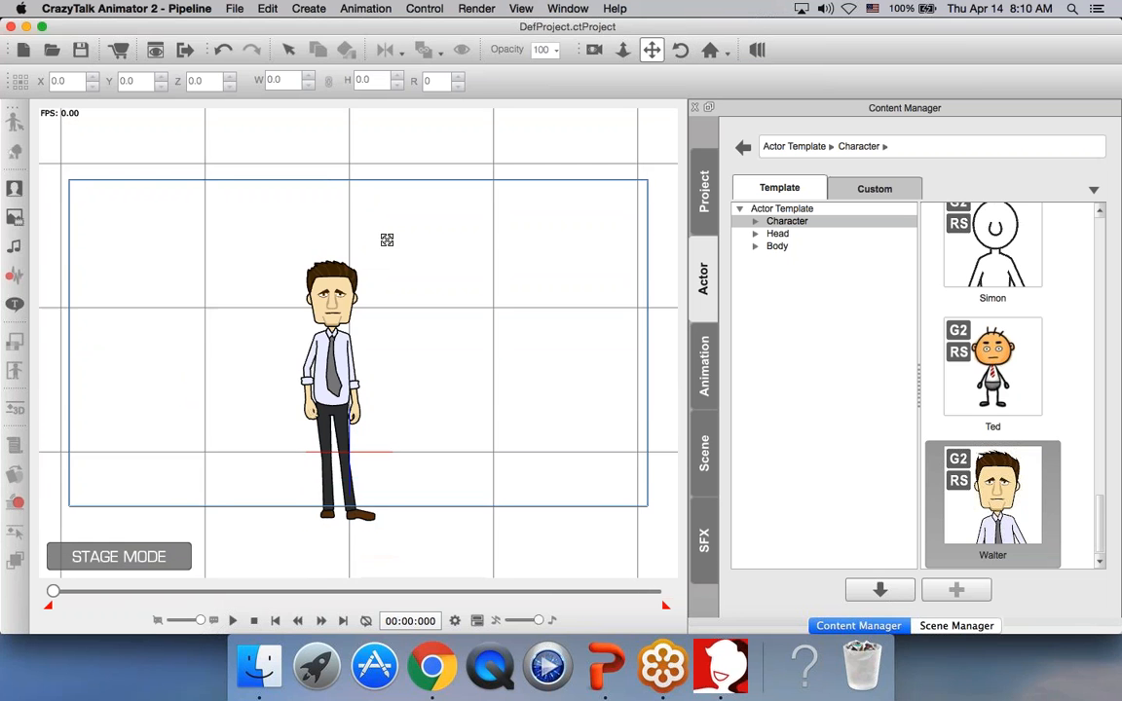
{"action": "scroll", "coordinate": [385, 344], "scroll_direction": "up", "scroll_amount": 5}
{"action": "scroll", "coordinate": [385, 343], "scroll_direction": "down", "scroll_amount": 3}
{"action": "left_click_drag", "start_coordinate": [384, 344], "coordinate": [368, 286]}
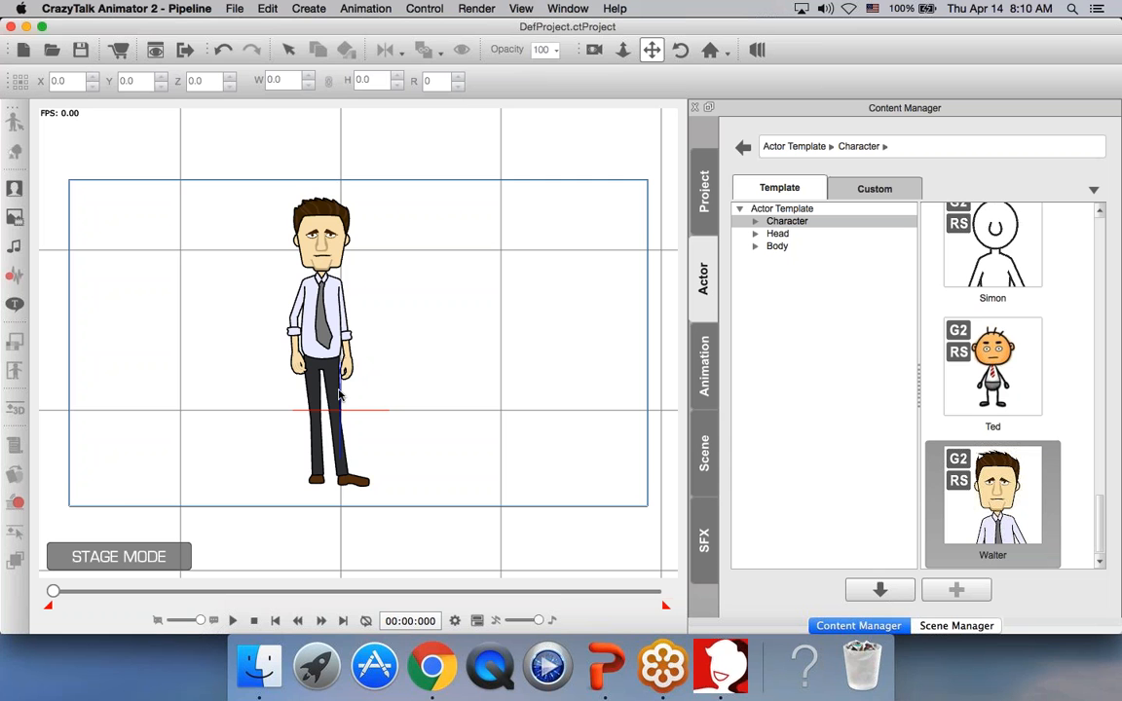
Step: Frame a closer view of Walter's upper body in the right half of the camera frame
{"action": "scroll", "coordinate": [342, 393], "scroll_direction": "up", "scroll_amount": 5}
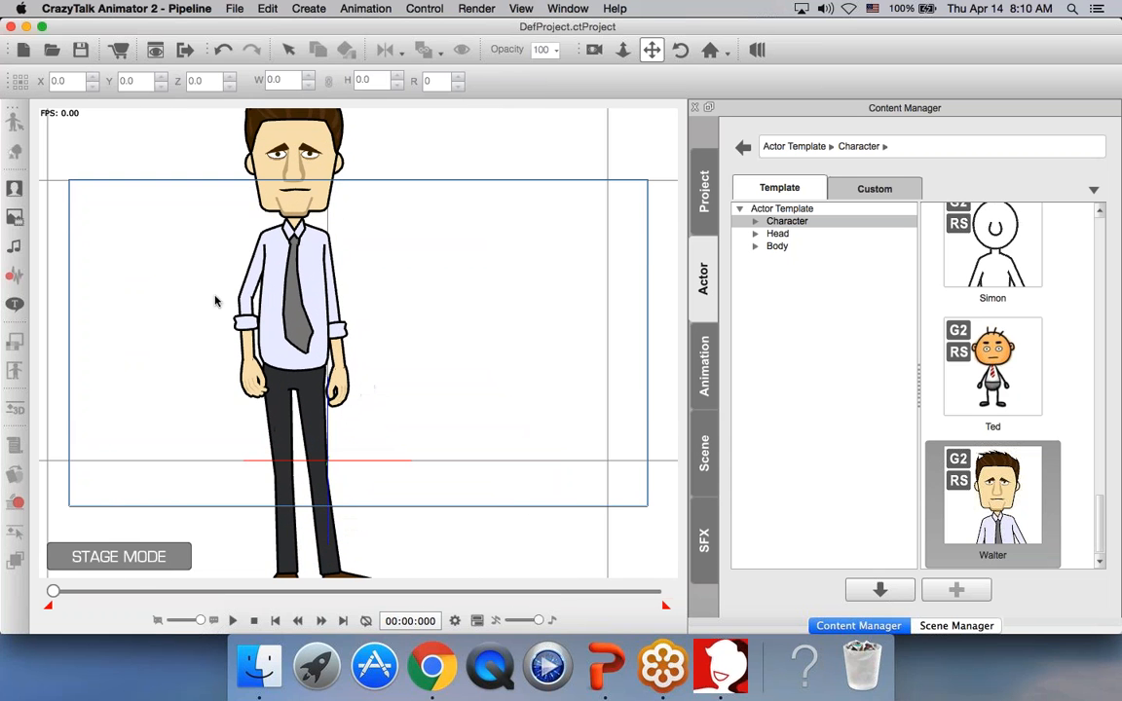
{"action": "scroll", "coordinate": [276, 319], "scroll_direction": "up", "scroll_amount": 2}
{"action": "left_click_drag", "start_coordinate": [291, 278], "coordinate": [592, 525]}
{"action": "scroll", "coordinate": [409, 322], "scroll_direction": "up", "scroll_amount": 1}
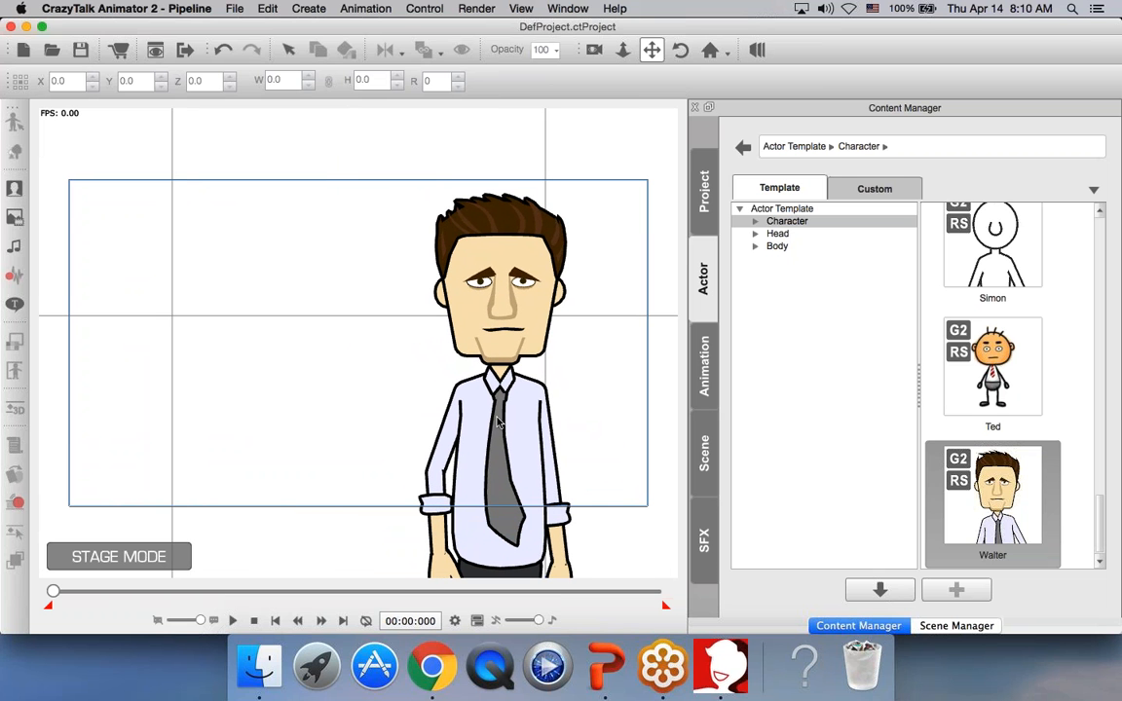
{"action": "left_click_drag", "start_coordinate": [494, 419], "coordinate": [487, 426]}
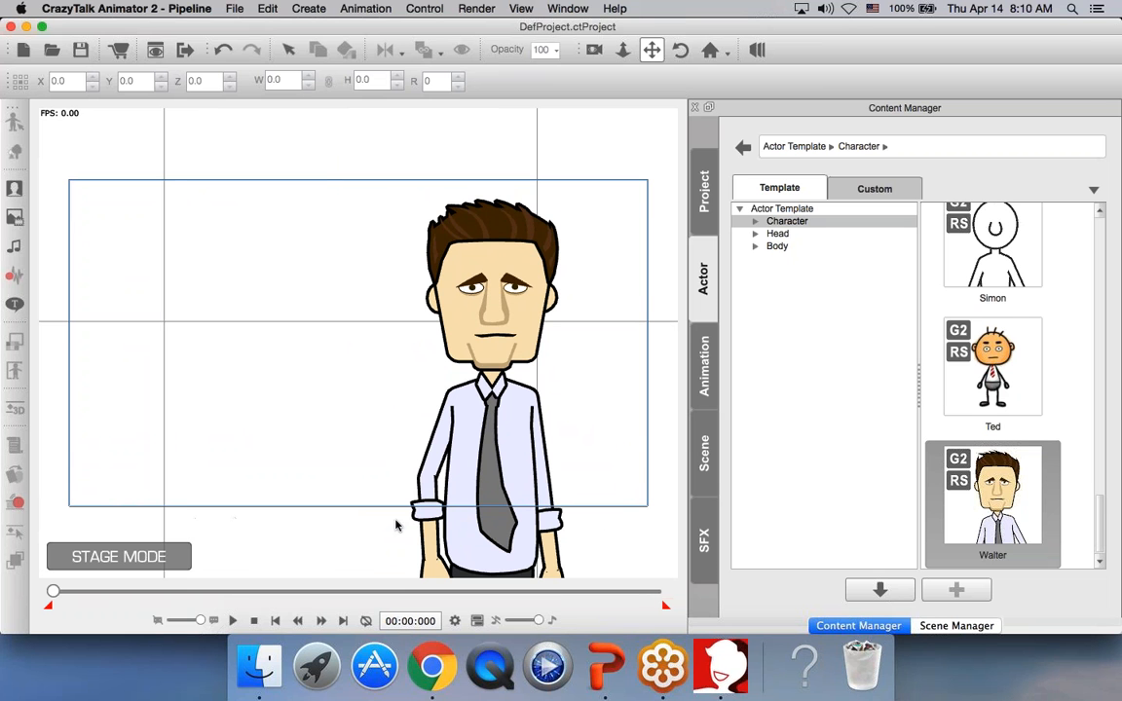
Step: Zoom the camera back out and center Walter's full figure in the frame
{"action": "scroll", "coordinate": [521, 487], "scroll_direction": "down", "scroll_amount": 5}
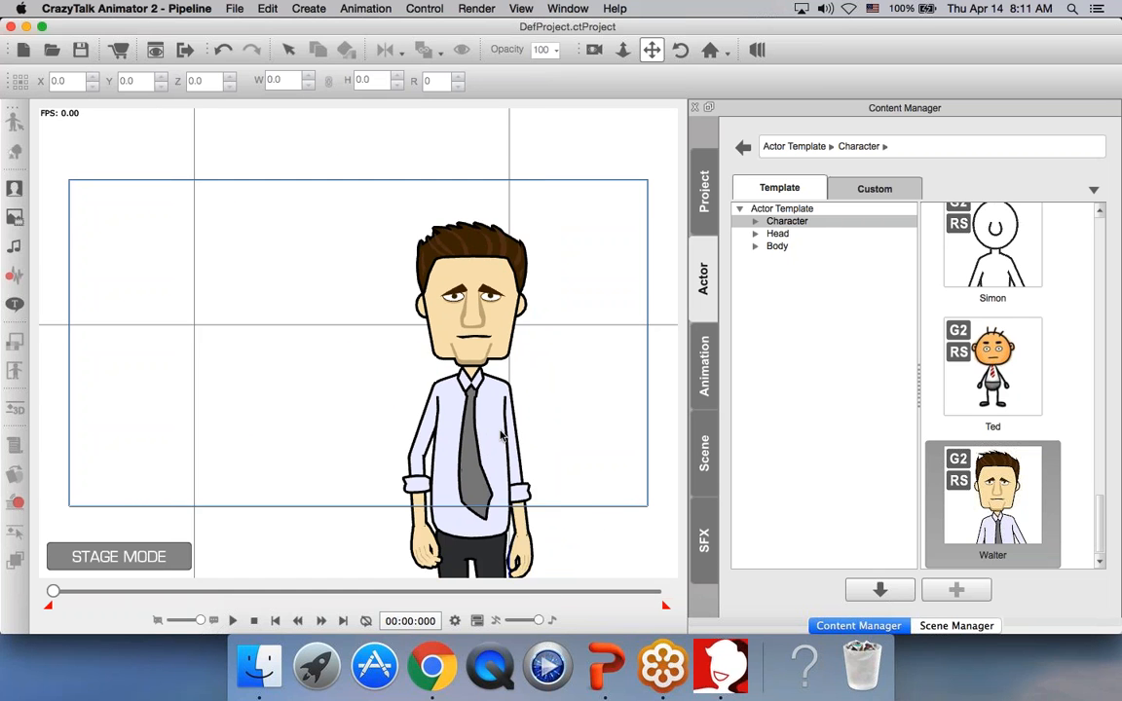
{"action": "scroll", "coordinate": [358, 341], "scroll_direction": "down", "scroll_amount": 3}
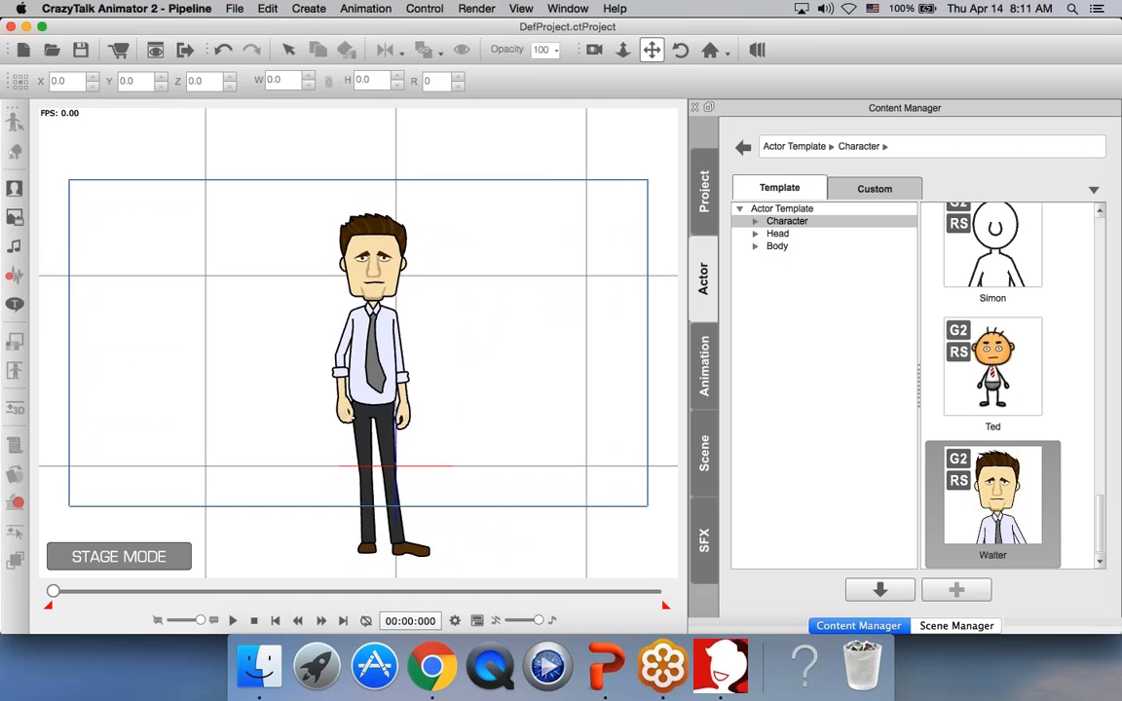
{"action": "left_click_drag", "start_coordinate": [365, 290], "coordinate": [360, 296]}
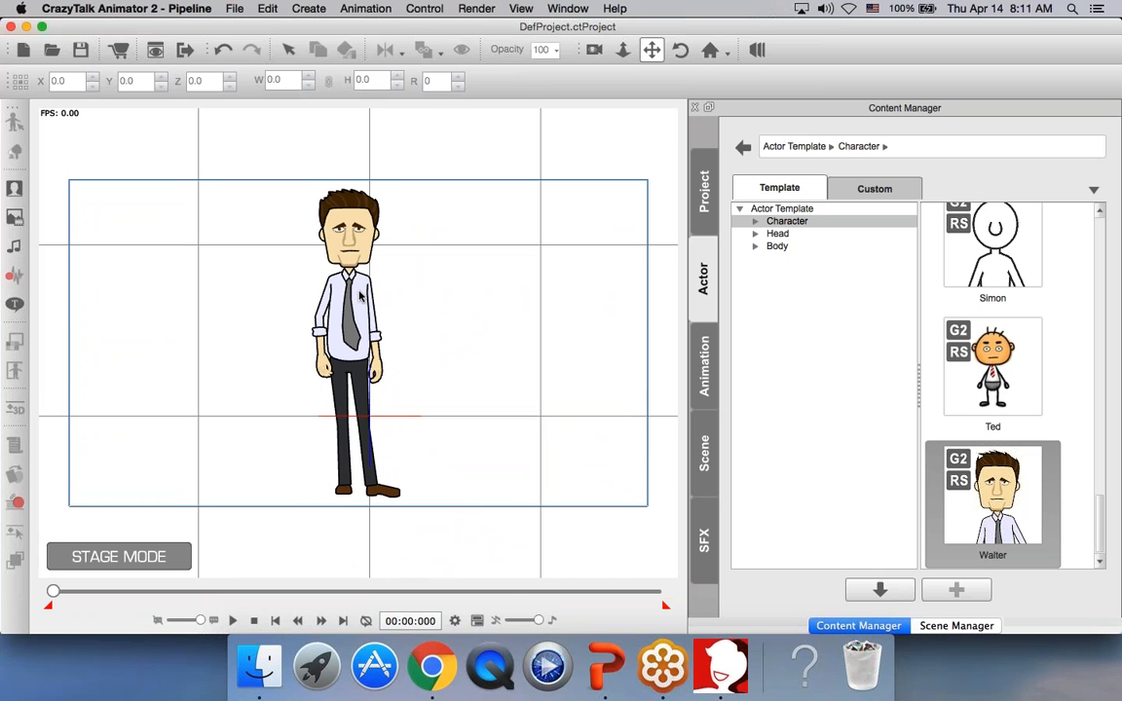
{"action": "scroll", "coordinate": [357, 297], "scroll_direction": "down", "scroll_amount": 1}
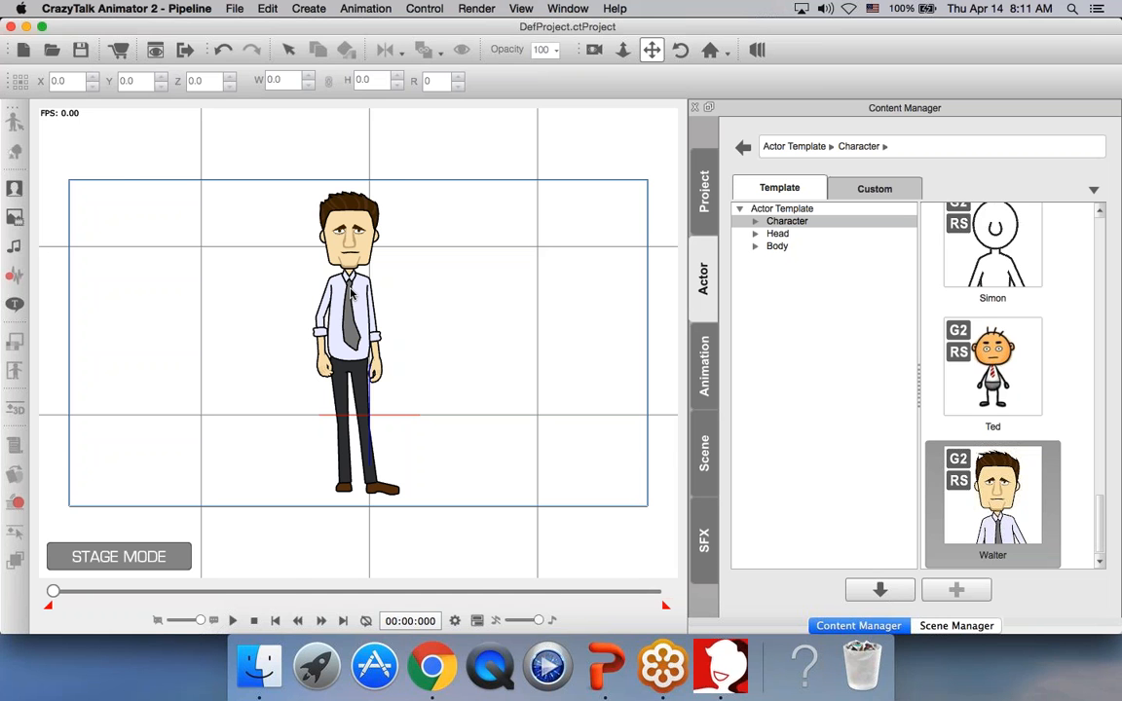
Step: Zoom repeatedly in and out on Walter, ending with his full body inside the camera frame
{"action": "scroll", "coordinate": [351, 294], "scroll_direction": "up", "scroll_amount": 6}
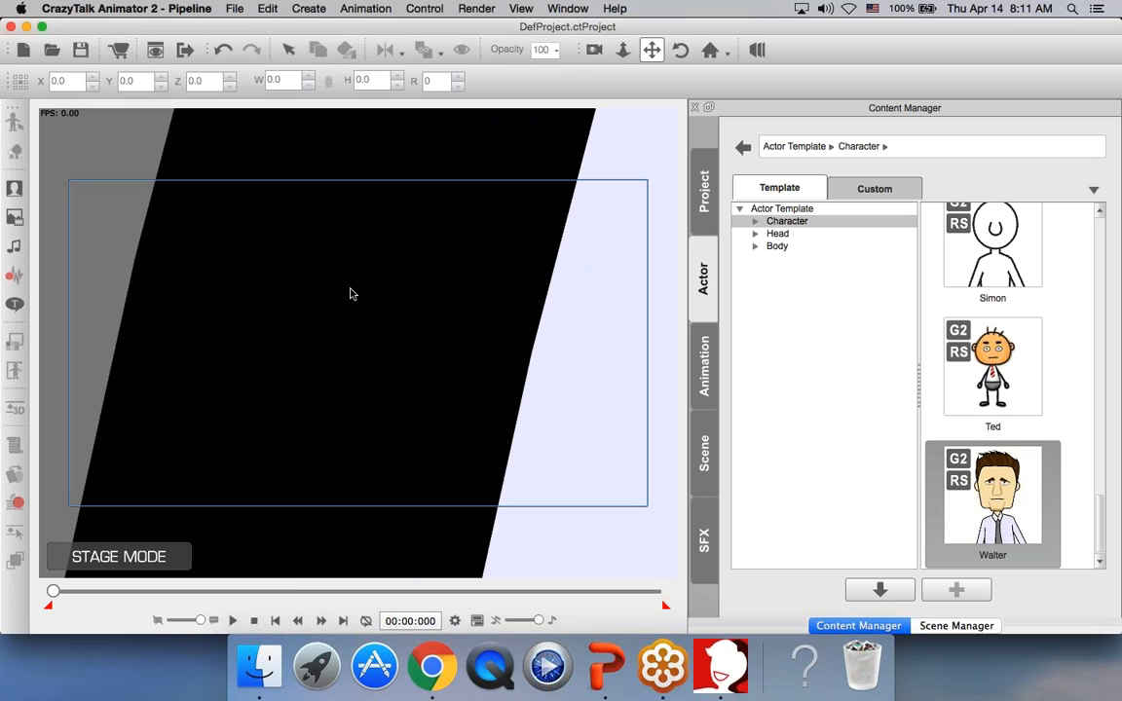
{"action": "scroll", "coordinate": [351, 294], "scroll_direction": "down", "scroll_amount": 8}
{"action": "scroll", "coordinate": [350, 295], "scroll_direction": "up", "scroll_amount": 8}
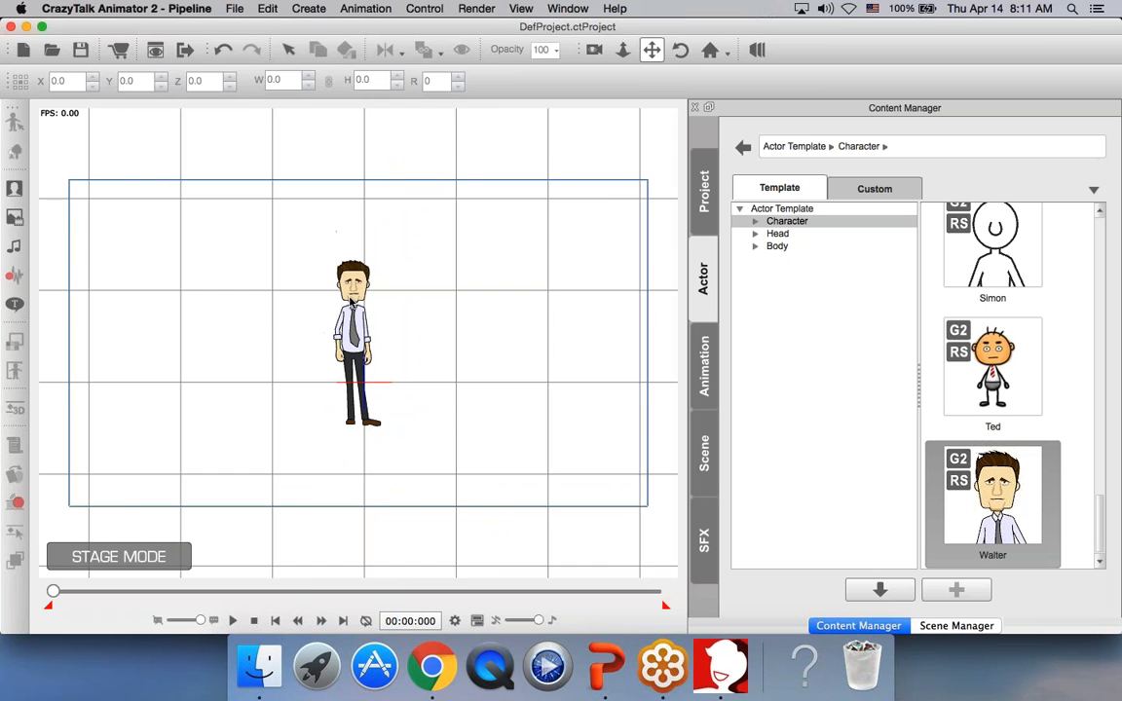
{"action": "scroll", "coordinate": [349, 297], "scroll_direction": "down", "scroll_amount": 7}
{"action": "scroll", "coordinate": [348, 300], "scroll_direction": "up", "scroll_amount": 5}
{"action": "scroll", "coordinate": [348, 300], "scroll_direction": "down", "scroll_amount": 5}
{"action": "scroll", "coordinate": [347, 299], "scroll_direction": "up", "scroll_amount": 7}
{"action": "scroll", "coordinate": [347, 298], "scroll_direction": "down", "scroll_amount": 6}
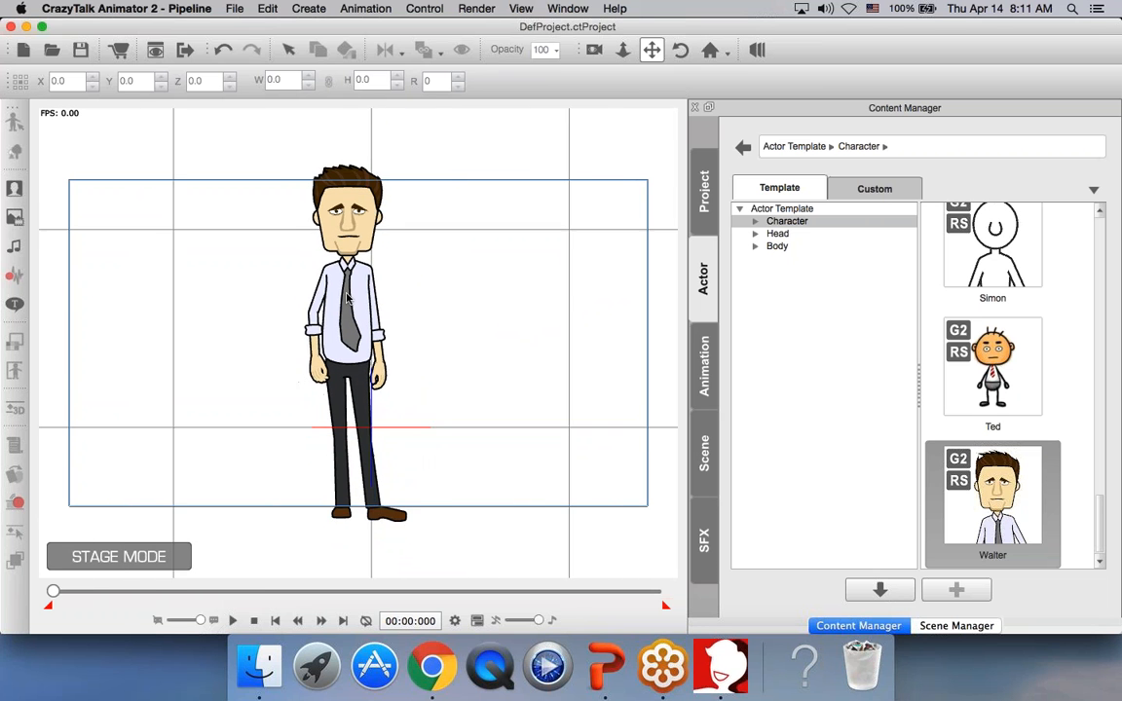
{"action": "scroll", "coordinate": [347, 298], "scroll_direction": "up", "scroll_amount": 3}
{"action": "scroll", "coordinate": [347, 298], "scroll_direction": "down", "scroll_amount": 4}
{"action": "scroll", "coordinate": [348, 298], "scroll_direction": "up", "scroll_amount": 4}
{"action": "scroll", "coordinate": [347, 294], "scroll_direction": "down", "scroll_amount": 3}
{"action": "scroll", "coordinate": [348, 294], "scroll_direction": "down", "scroll_amount": 1}
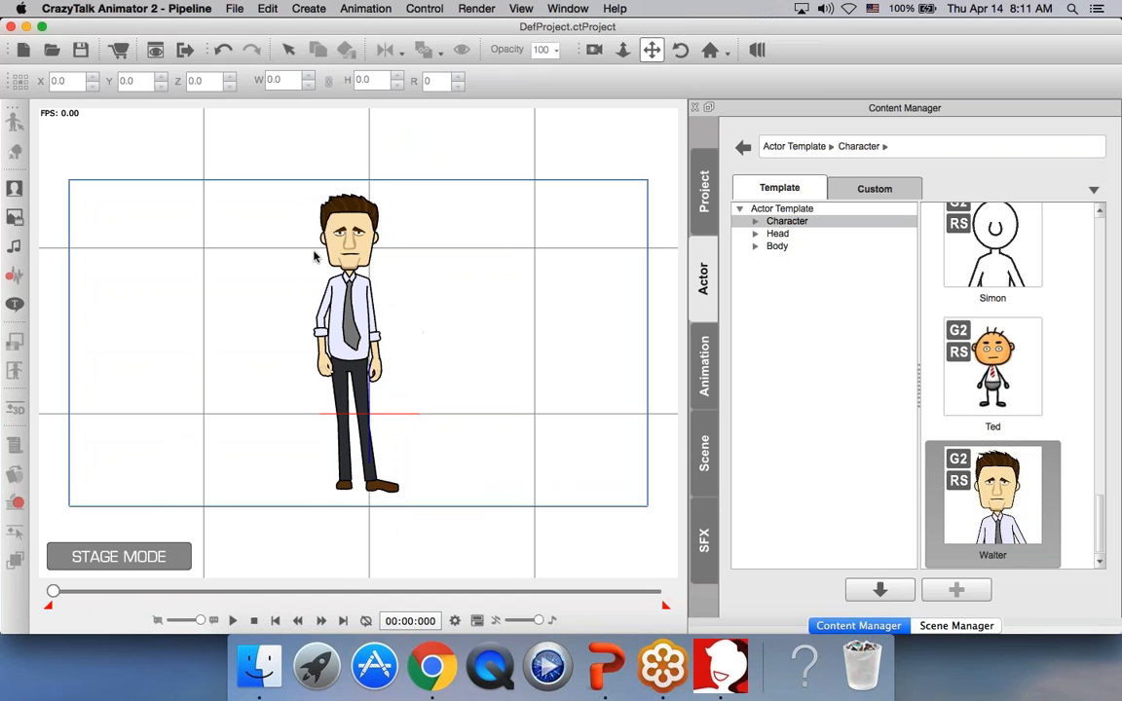
Step: Select the Walter character on the stage
{"action": "left_click", "coordinate": [341, 234]}
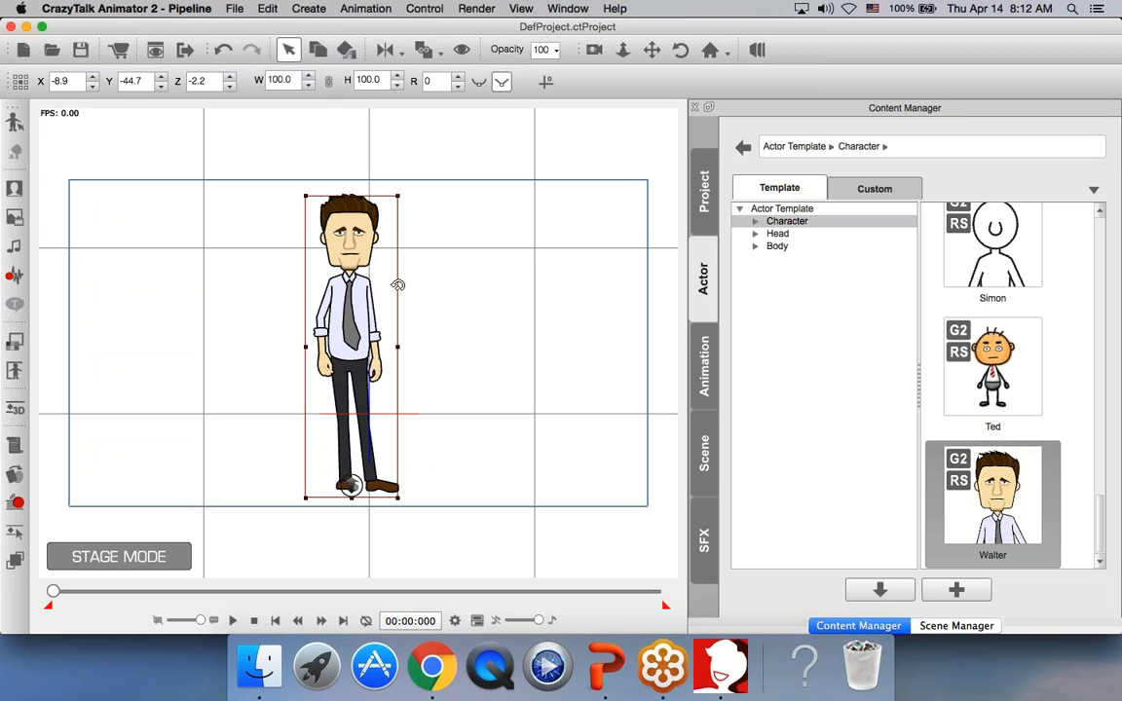
Step: Open the selected Walter character in Composer mode and frame a close view of his head
{"action": "left_click", "coordinate": [14, 122]}
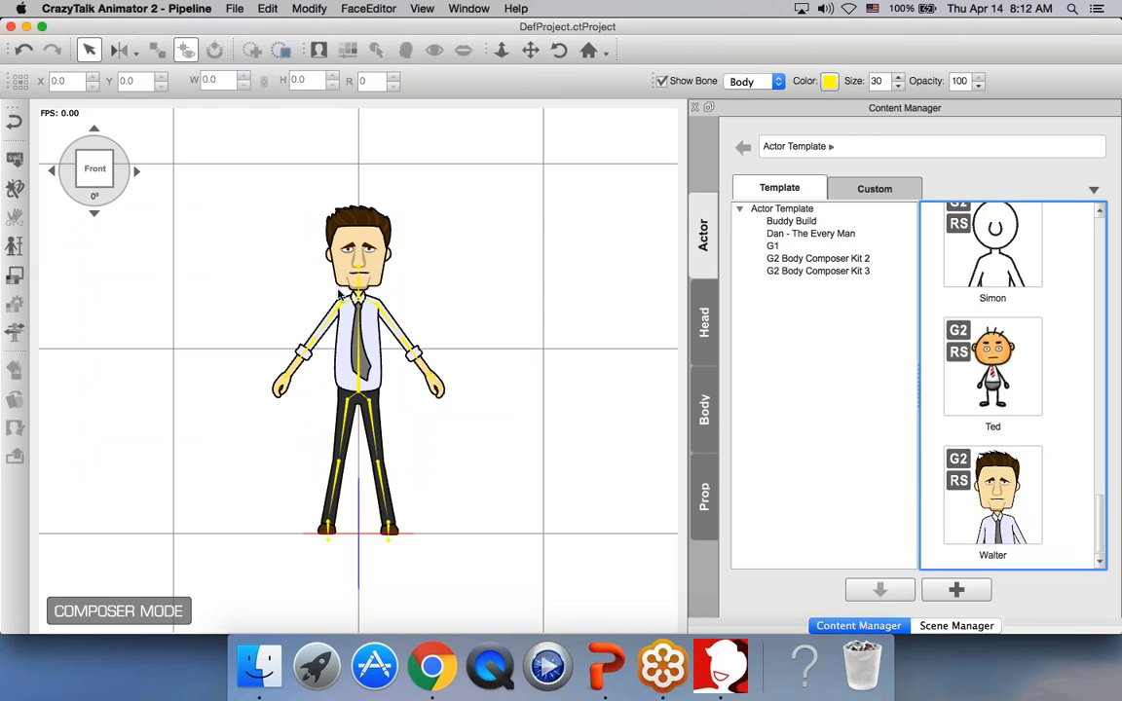
{"action": "scroll", "coordinate": [471, 326], "scroll_direction": "up", "scroll_amount": 5}
{"action": "scroll", "coordinate": [471, 325], "scroll_direction": "down", "scroll_amount": 5}
{"action": "left_click_drag", "start_coordinate": [535, 234], "coordinate": [533, 631]}
{"action": "scroll", "coordinate": [531, 601], "scroll_direction": "up", "scroll_amount": 2}
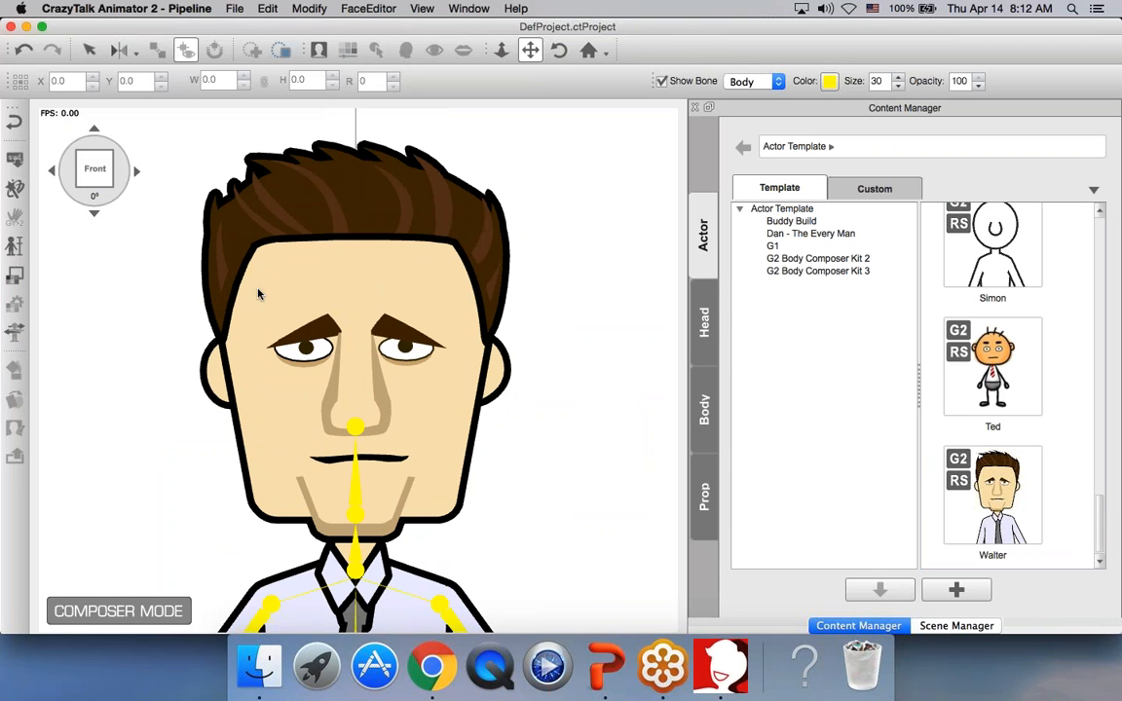
Step: Replace Walter's face with the Face_03 head template
{"action": "left_click", "coordinate": [791, 147]}
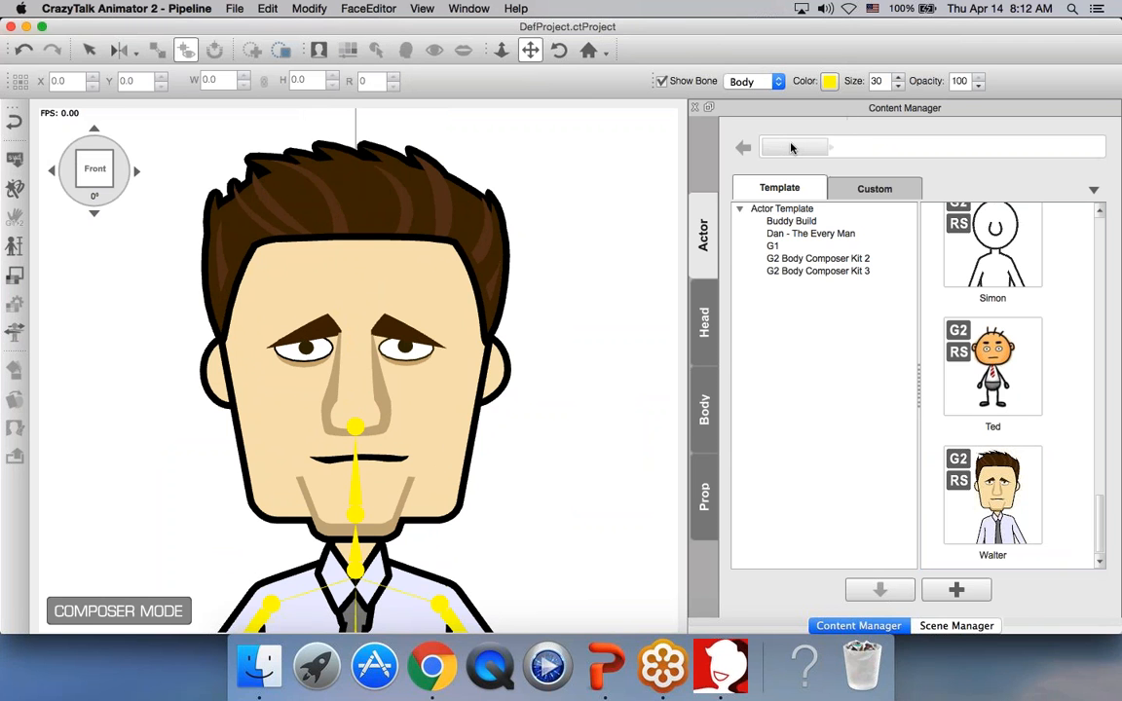
{"action": "left_click", "coordinate": [714, 324]}
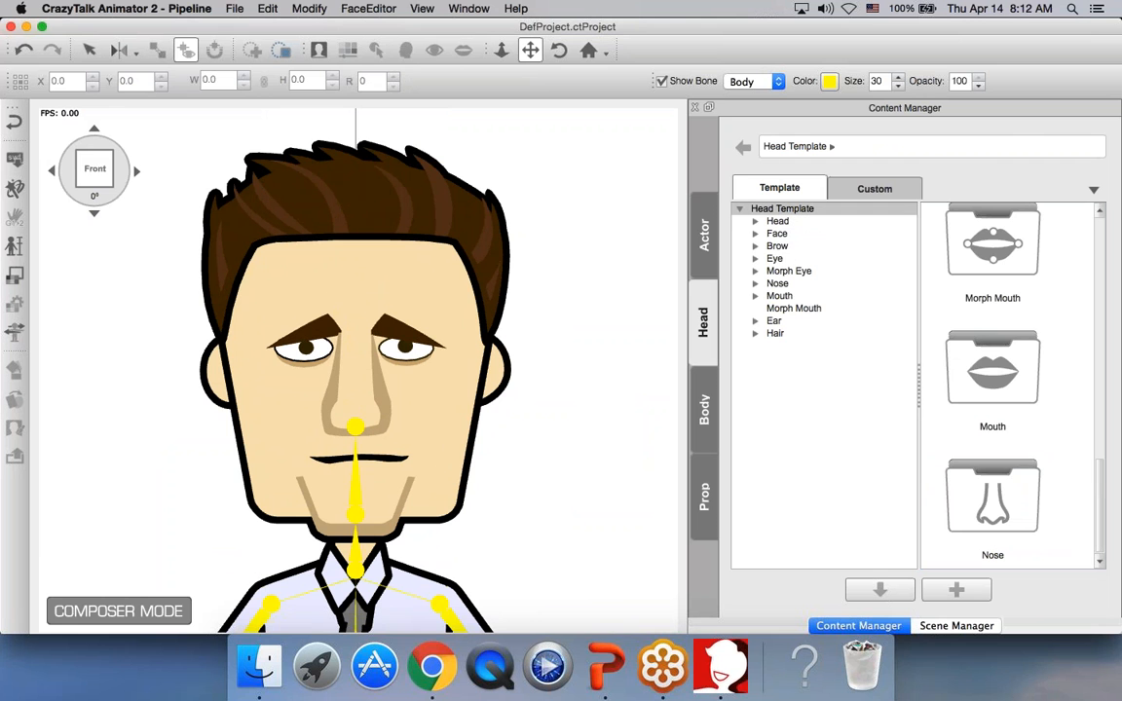
{"action": "left_click", "coordinate": [778, 234]}
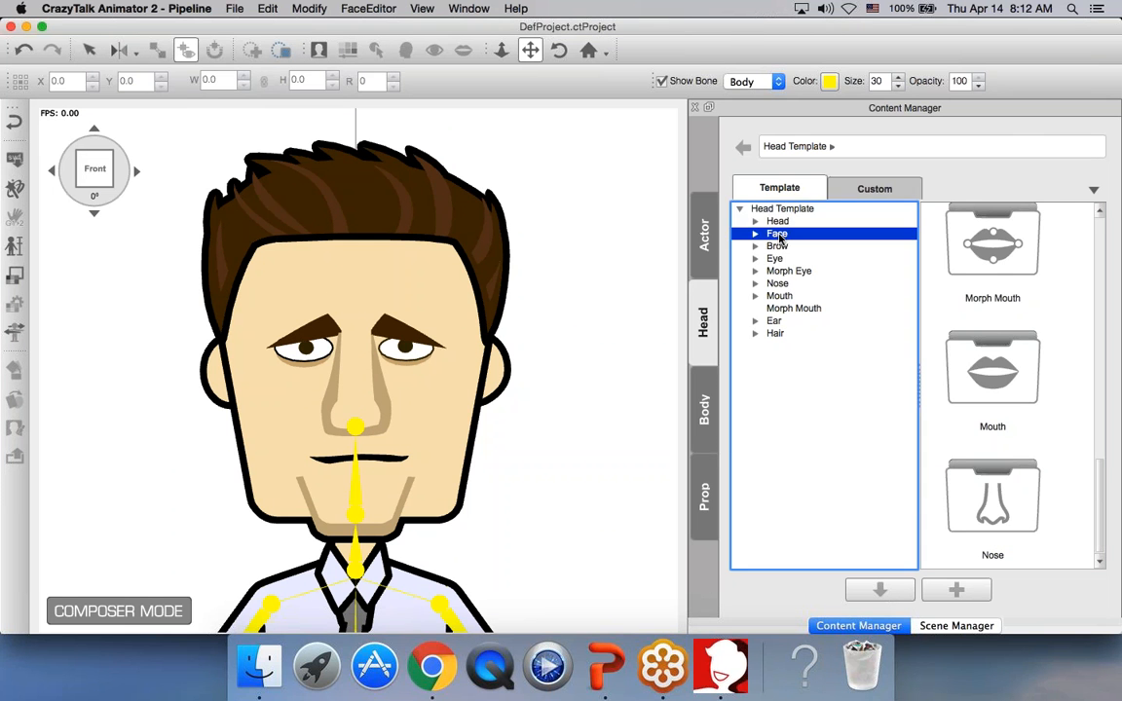
{"action": "left_click_drag", "start_coordinate": [1100, 484], "coordinate": [1095, 399]}
{"action": "left_click", "coordinate": [990, 395]}
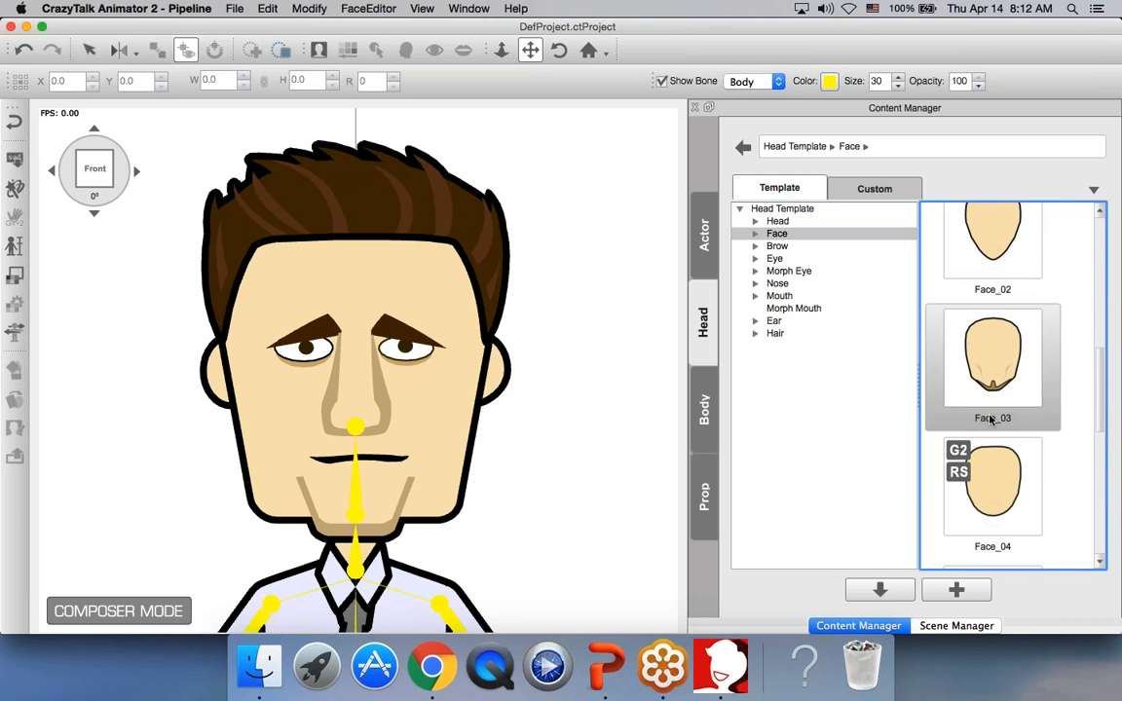
{"action": "double_click", "coordinate": [995, 383]}
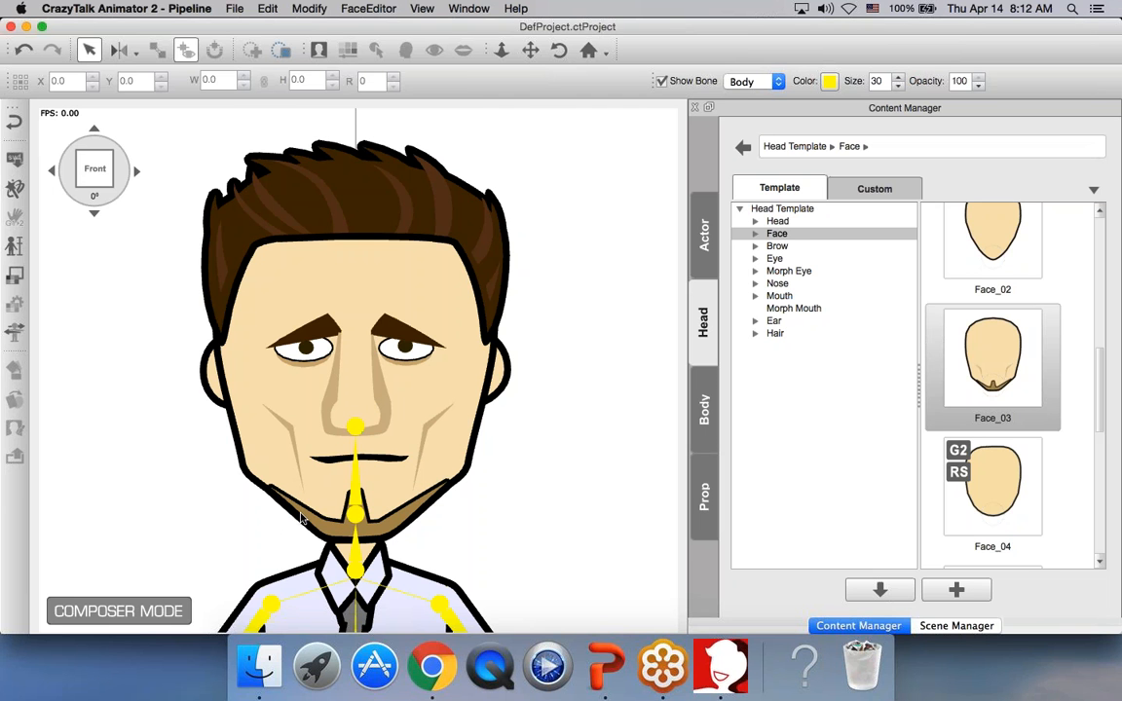
Step: Replace Walter's eyebrows with the Brows_03 template
{"action": "left_click", "coordinate": [779, 248]}
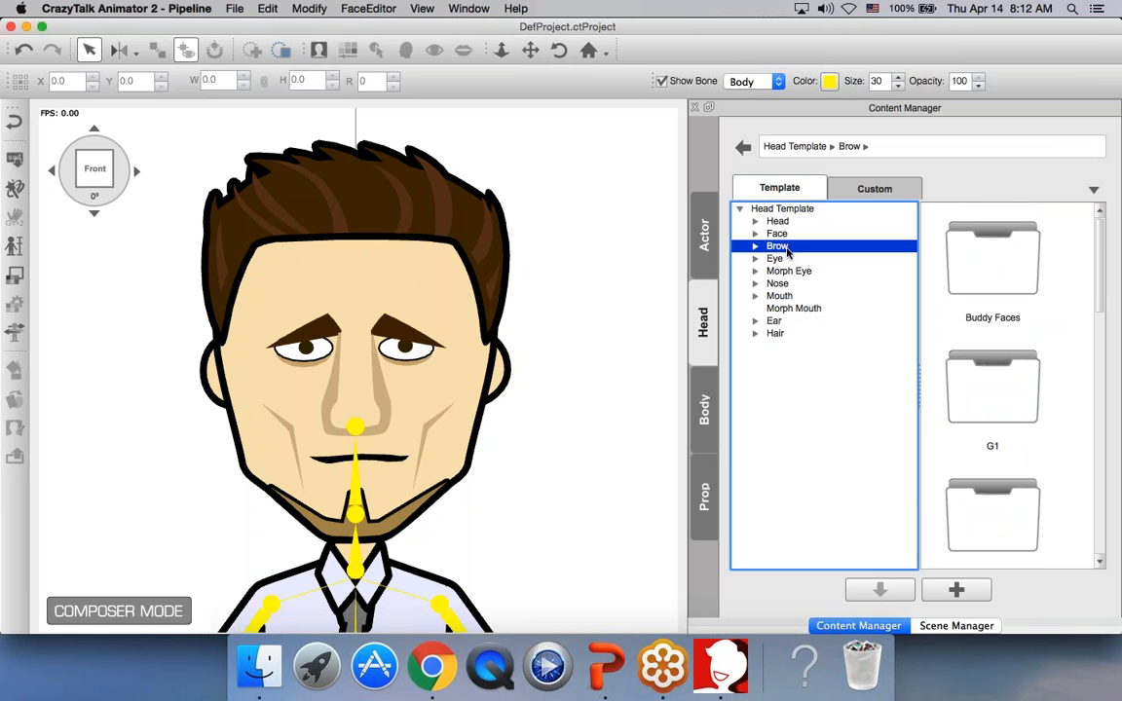
{"action": "scroll", "coordinate": [1105, 312], "scroll_direction": "down", "scroll_amount": 10}
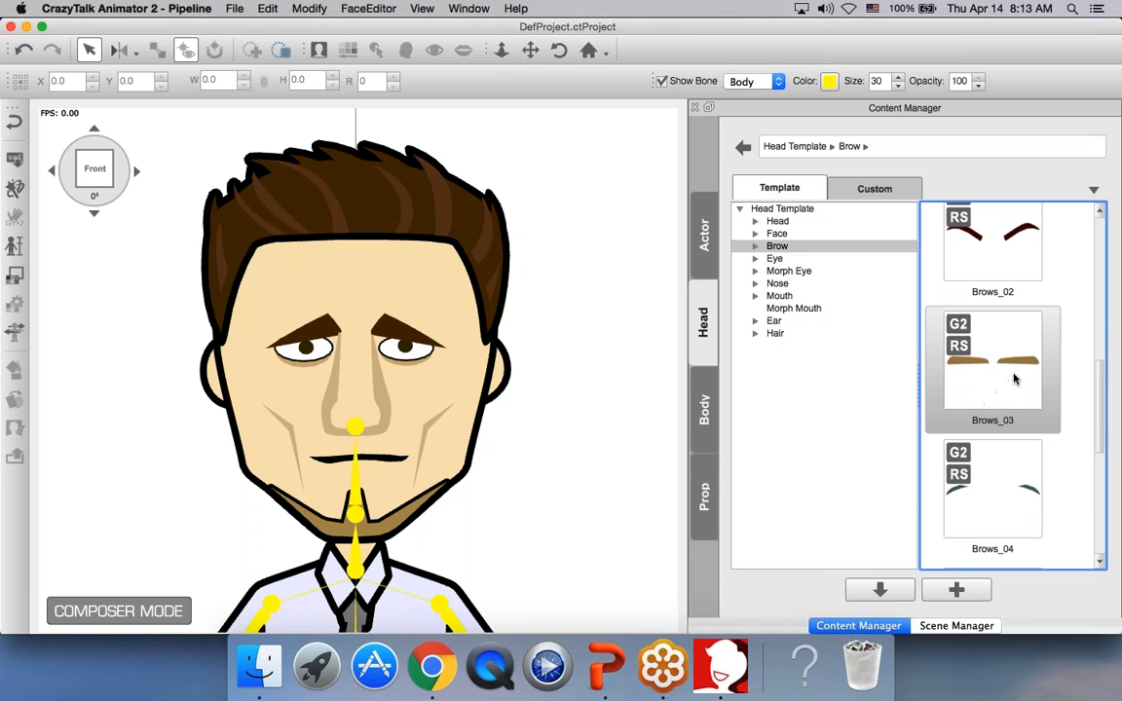
{"action": "left_click_drag", "start_coordinate": [1003, 388], "coordinate": [395, 348]}
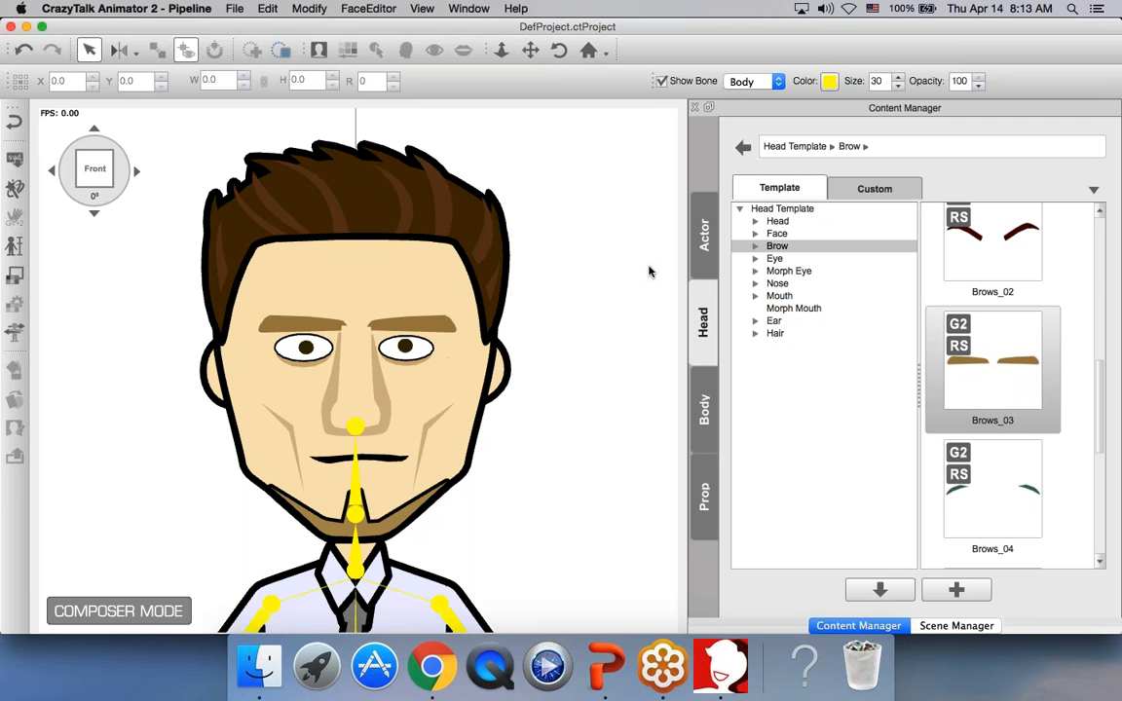
Step: Replace Walter's eyes with Eye 02 from G2 Head Composer Kit Vol.1
{"action": "left_click", "coordinate": [774, 259]}
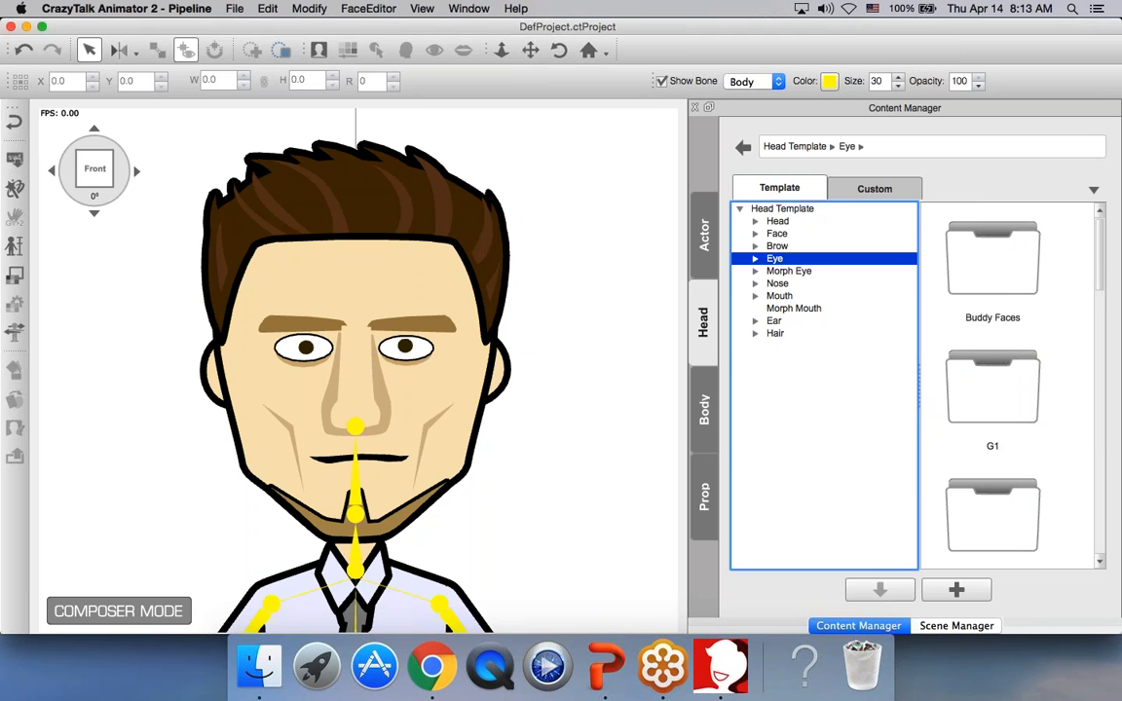
{"action": "left_click_drag", "start_coordinate": [1101, 261], "coordinate": [1105, 313]}
{"action": "left_click", "coordinate": [992, 415]}
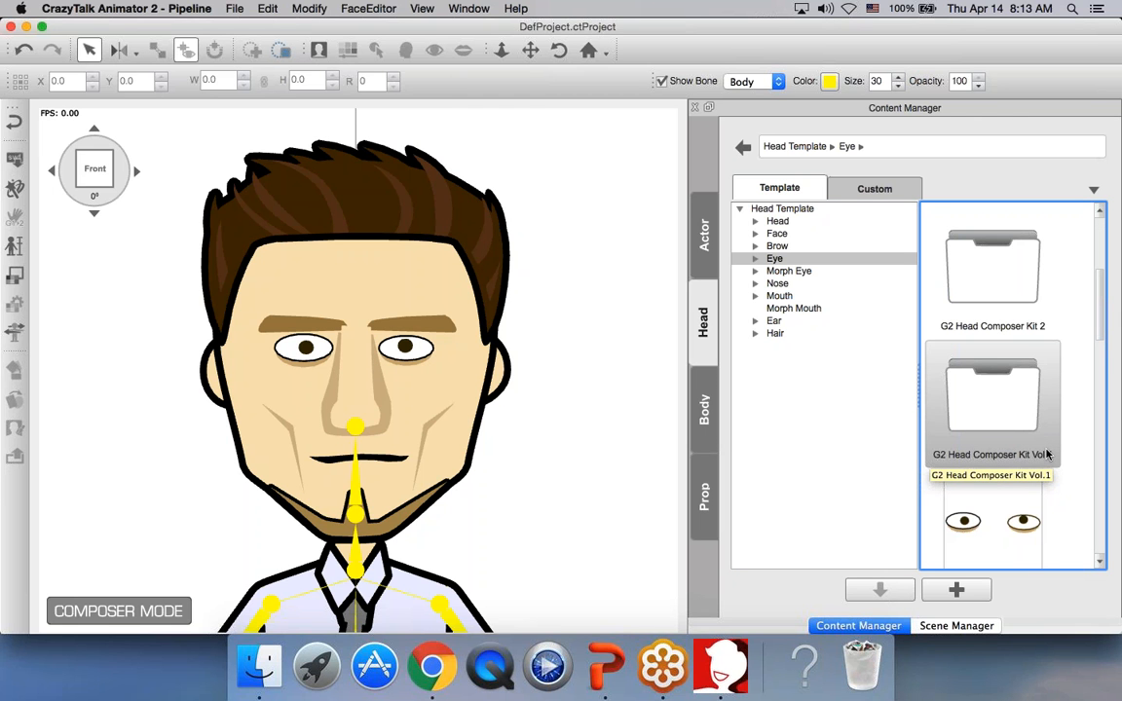
{"action": "double_click", "coordinate": [1014, 398]}
{"action": "left_click_drag", "start_coordinate": [1102, 303], "coordinate": [1109, 394]}
{"action": "scroll", "coordinate": [1081, 389], "scroll_direction": "up", "scroll_amount": 5}
{"action": "left_click_drag", "start_coordinate": [963, 343], "coordinate": [316, 328]}
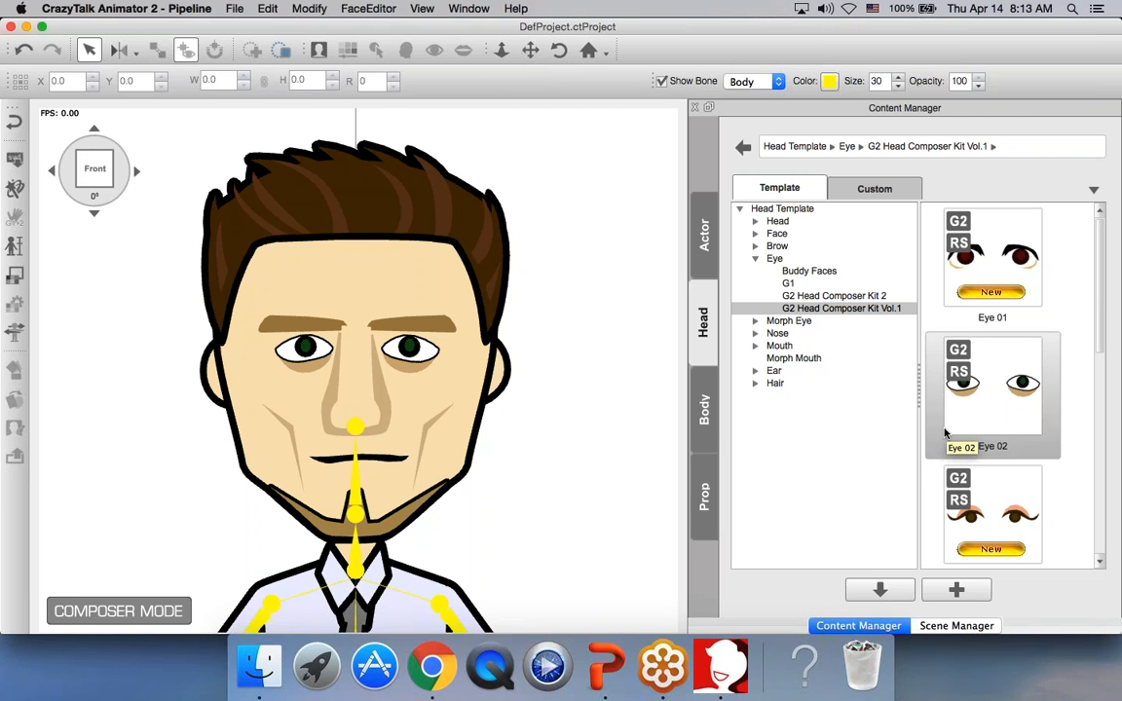
Step: Replace Walter's hair with Hair 09 from the hair templates in G2 Head Composer Kit Vol.1
{"action": "left_click", "coordinate": [755, 258]}
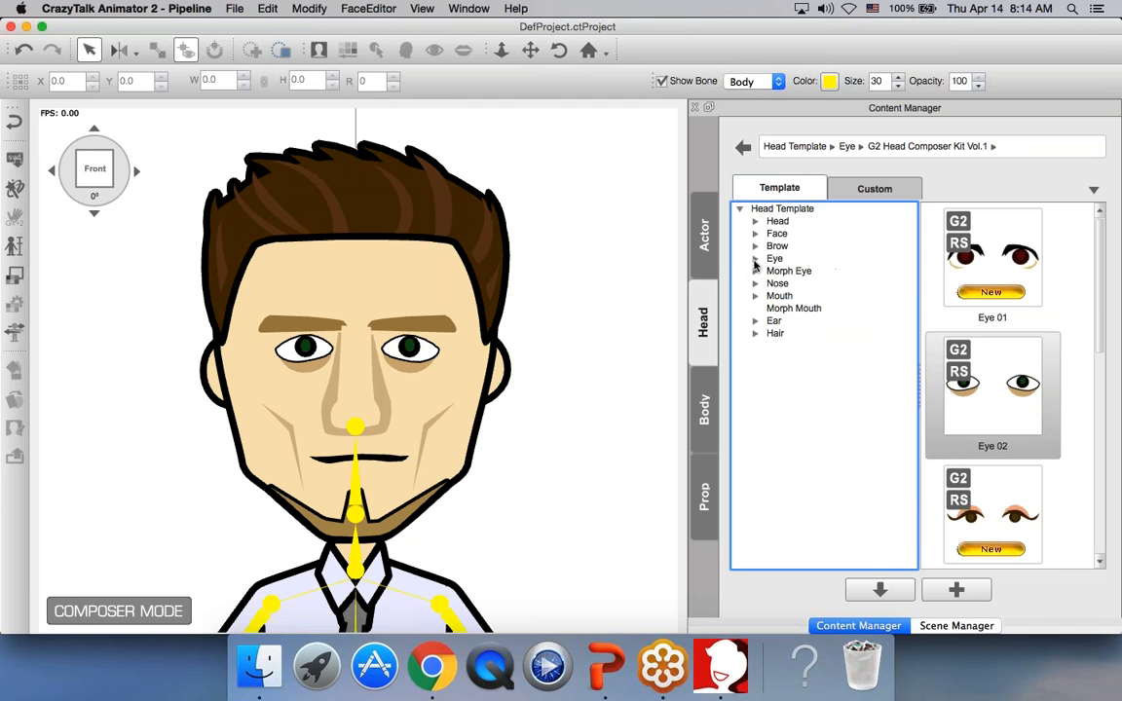
{"action": "left_click", "coordinate": [777, 335]}
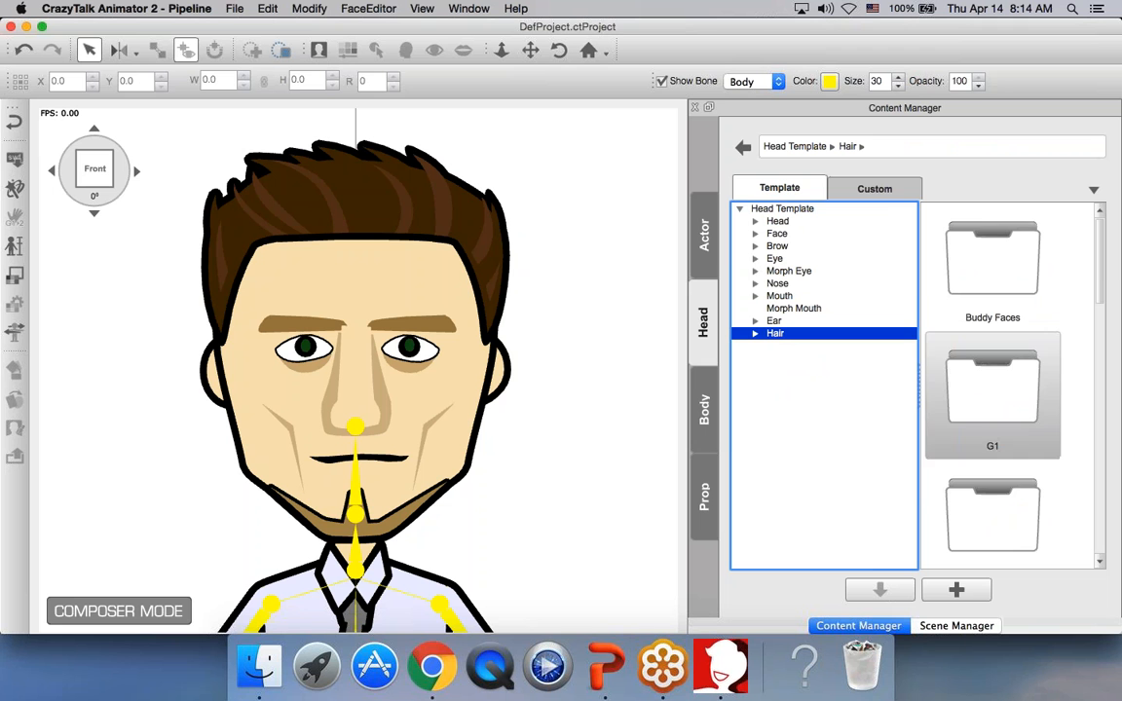
{"action": "left_click_drag", "start_coordinate": [1099, 278], "coordinate": [1031, 370]}
{"action": "left_click", "coordinate": [1017, 354]}
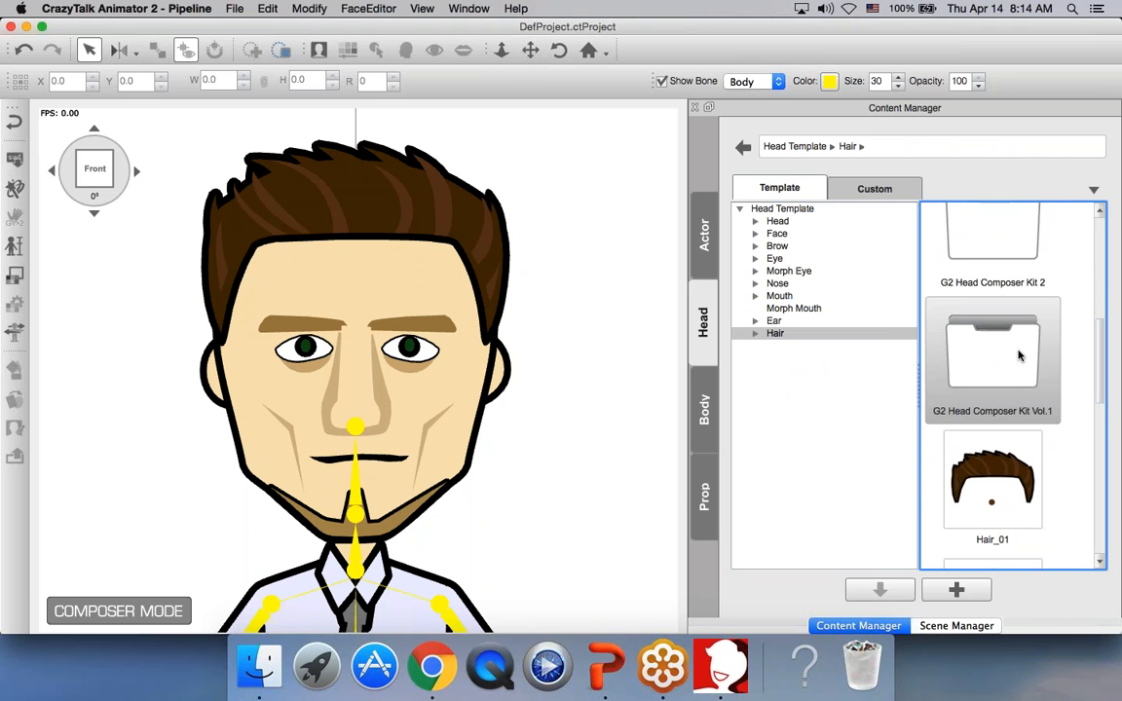
{"action": "left_click_drag", "start_coordinate": [1097, 283], "coordinate": [1096, 353]}
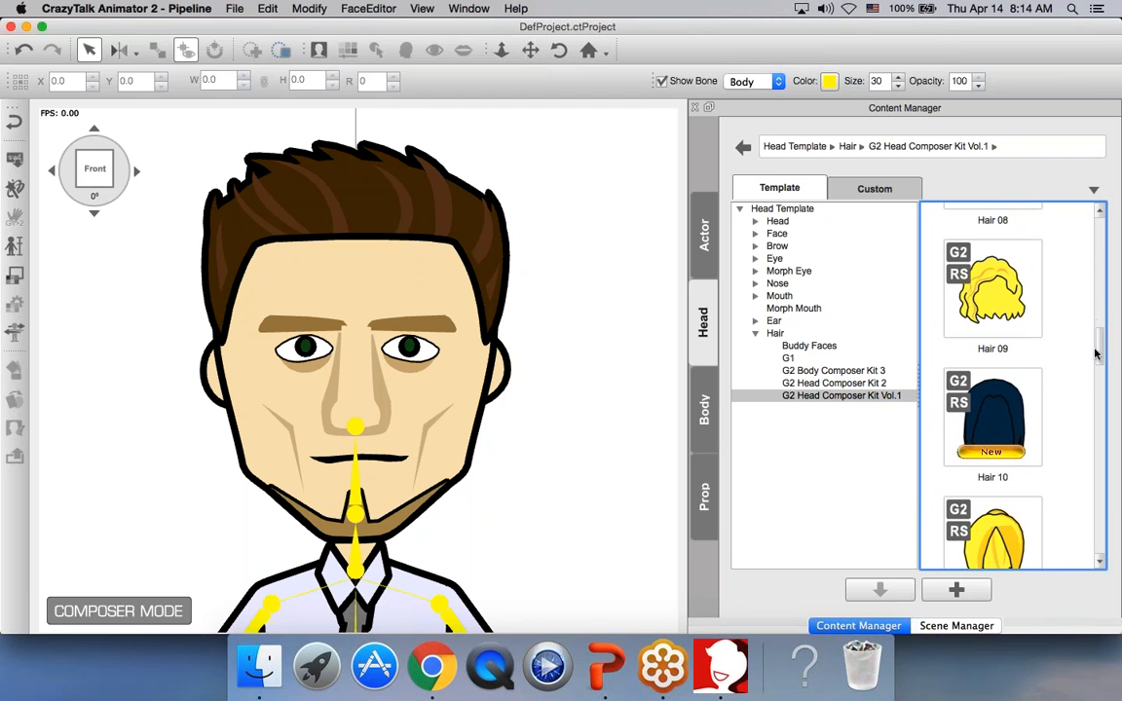
{"action": "left_click_drag", "start_coordinate": [989, 283], "coordinate": [1071, 260]}
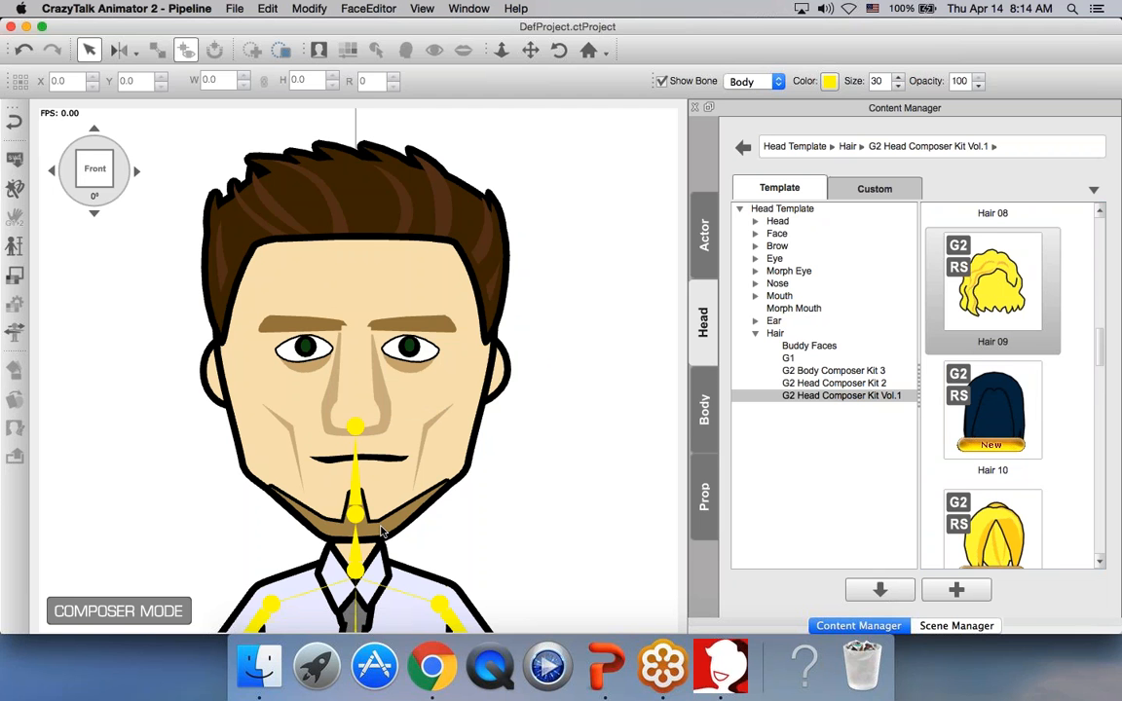
{"action": "left_click", "coordinate": [977, 304]}
{"action": "left_click_drag", "start_coordinate": [976, 304], "coordinate": [341, 227]}
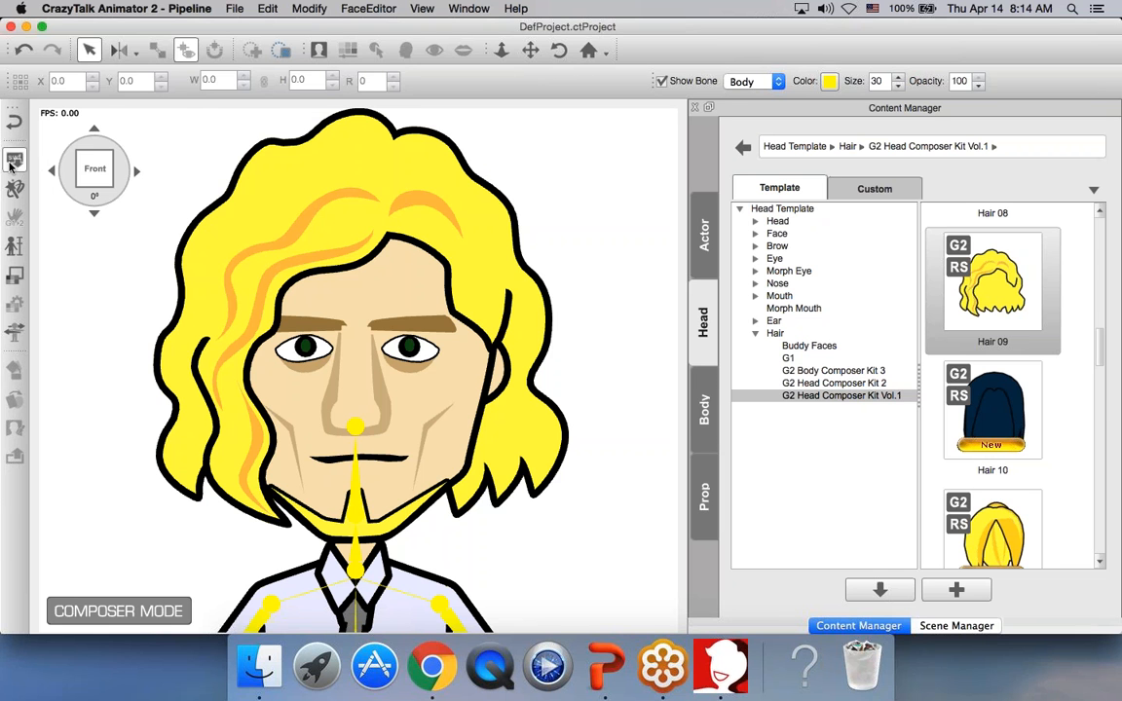
Step: Open the Render Style settings for the character and place the window beside his head
{"action": "left_click", "coordinate": [16, 277]}
{"action": "left_click_drag", "start_coordinate": [747, 184], "coordinate": [732, 146]}
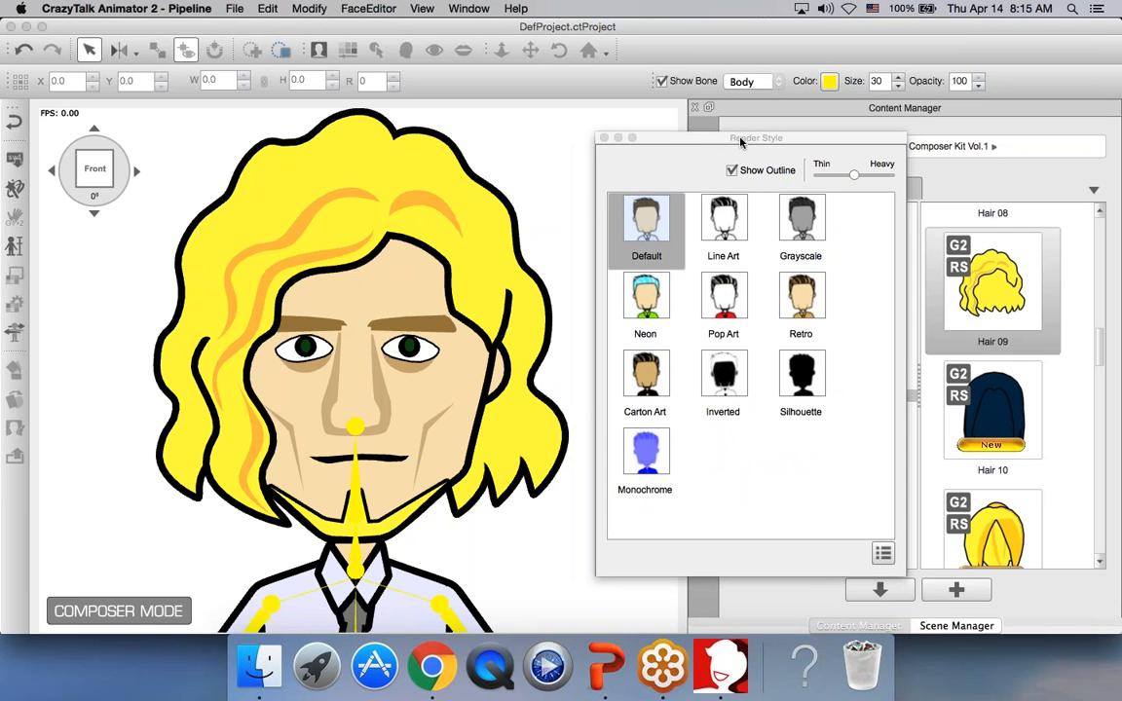
Step: Try the Line Art, Pop Art and Neon render styles on the character, and return to Default
{"action": "left_click", "coordinate": [726, 224]}
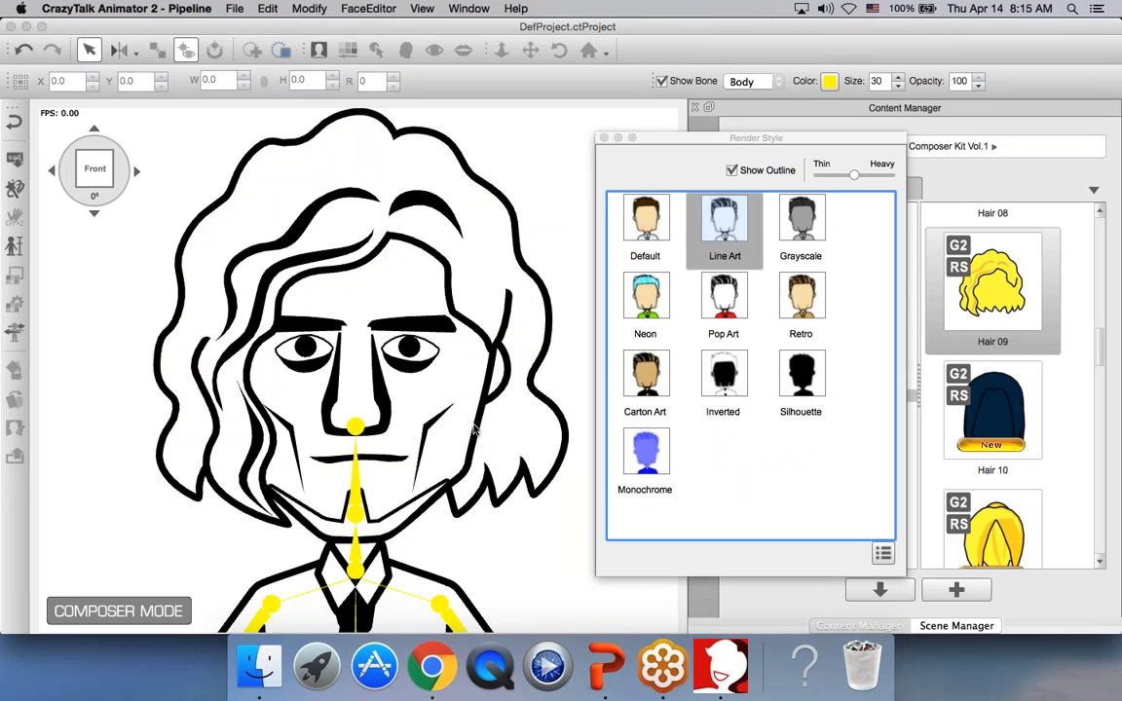
{"action": "left_click", "coordinate": [735, 305]}
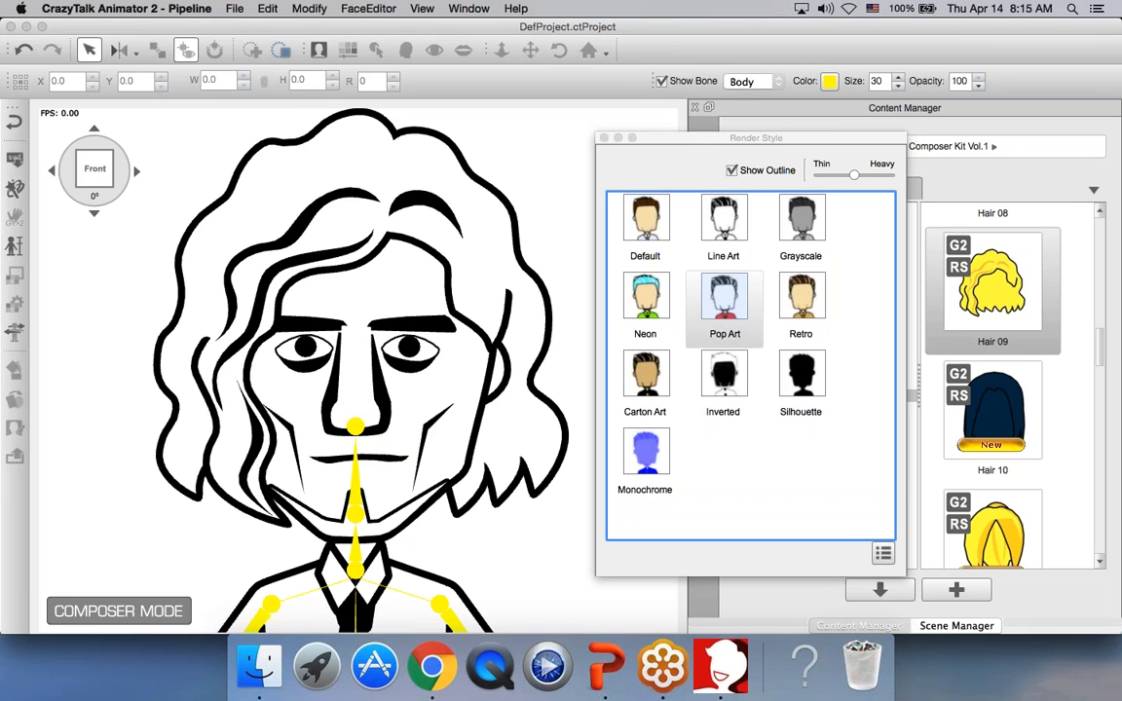
{"action": "left_click", "coordinate": [645, 292]}
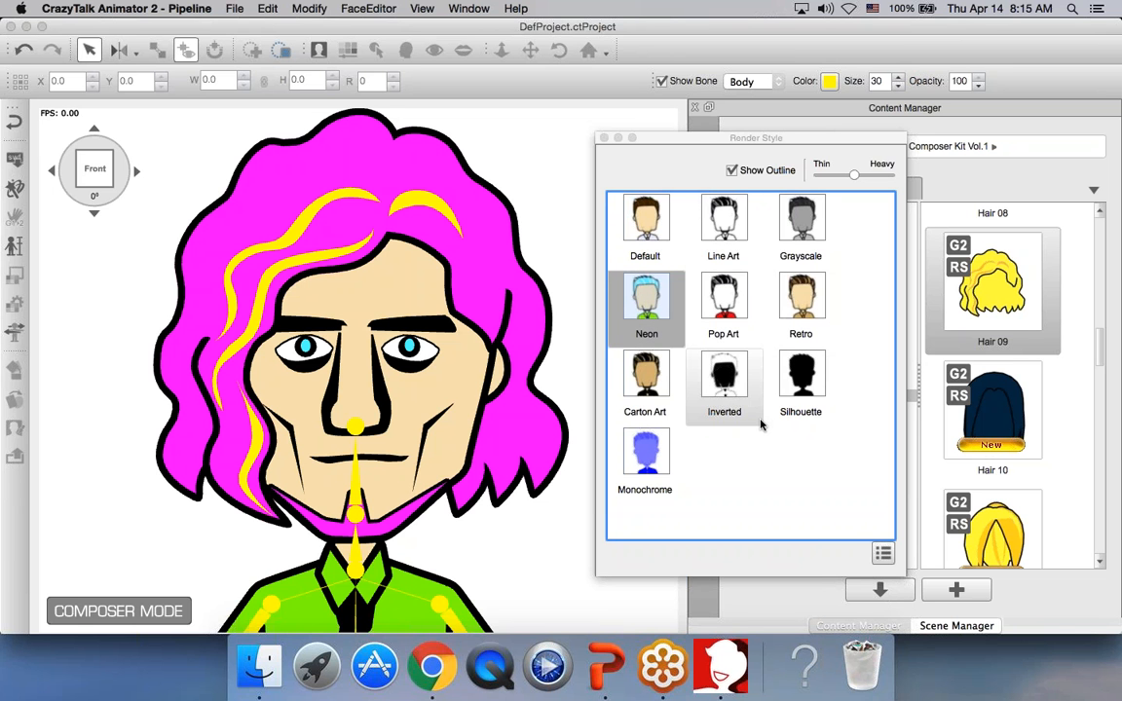
{"action": "left_click", "coordinate": [645, 219]}
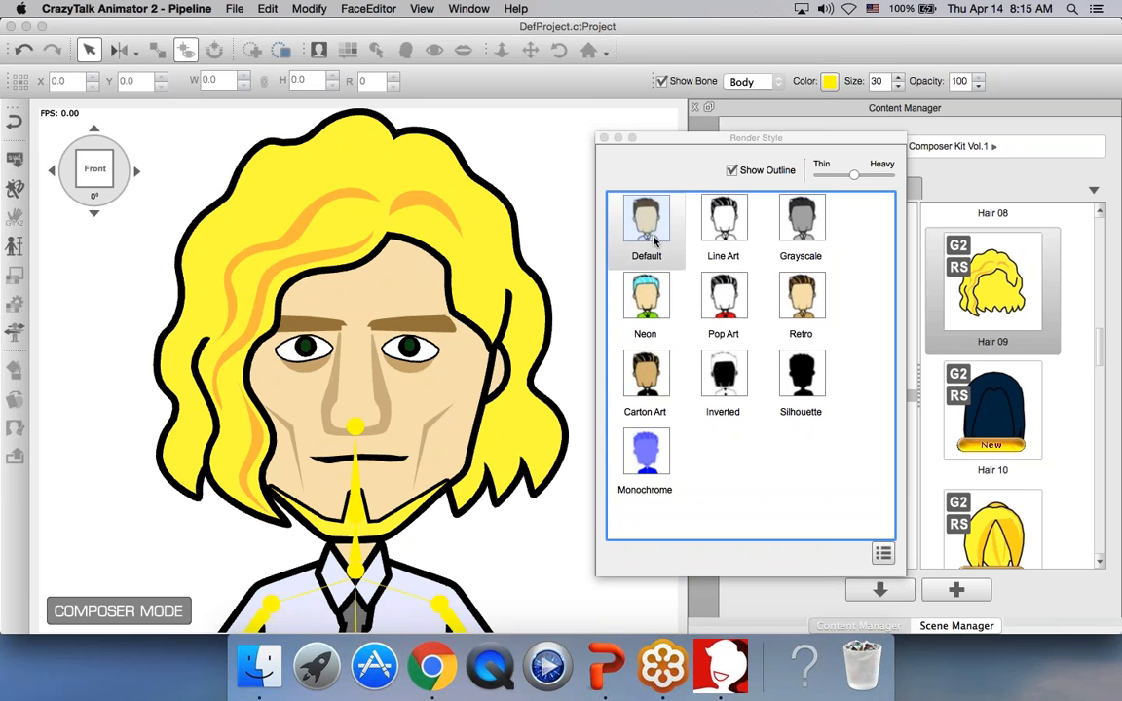
Step: Dock the Render Style window beside the stage and expand its group selection and color adjustment settings
{"action": "left_click_drag", "start_coordinate": [795, 141], "coordinate": [807, 136]}
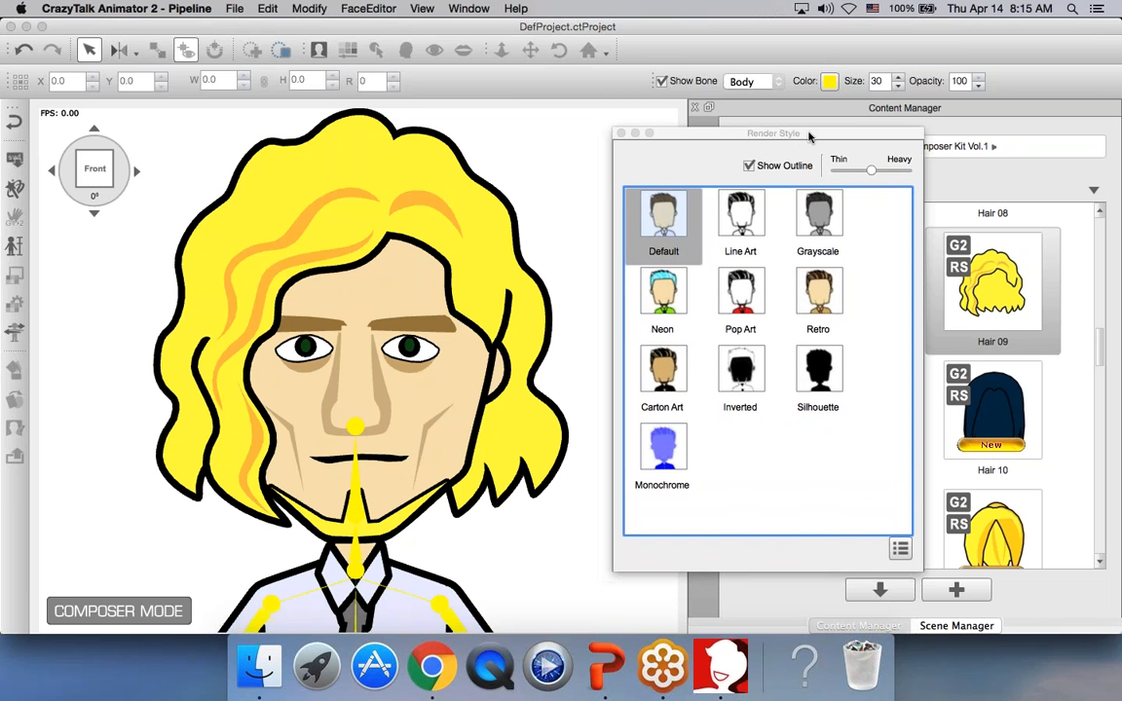
{"action": "double_click", "coordinate": [806, 137]}
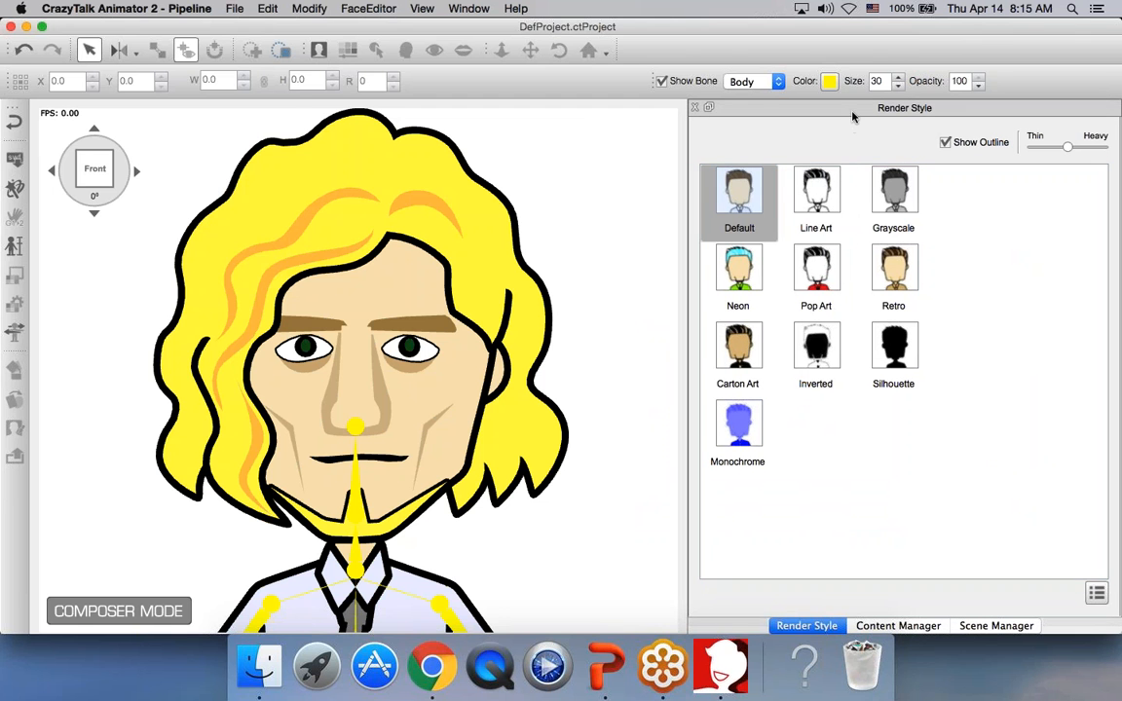
{"action": "left_click", "coordinate": [1095, 594]}
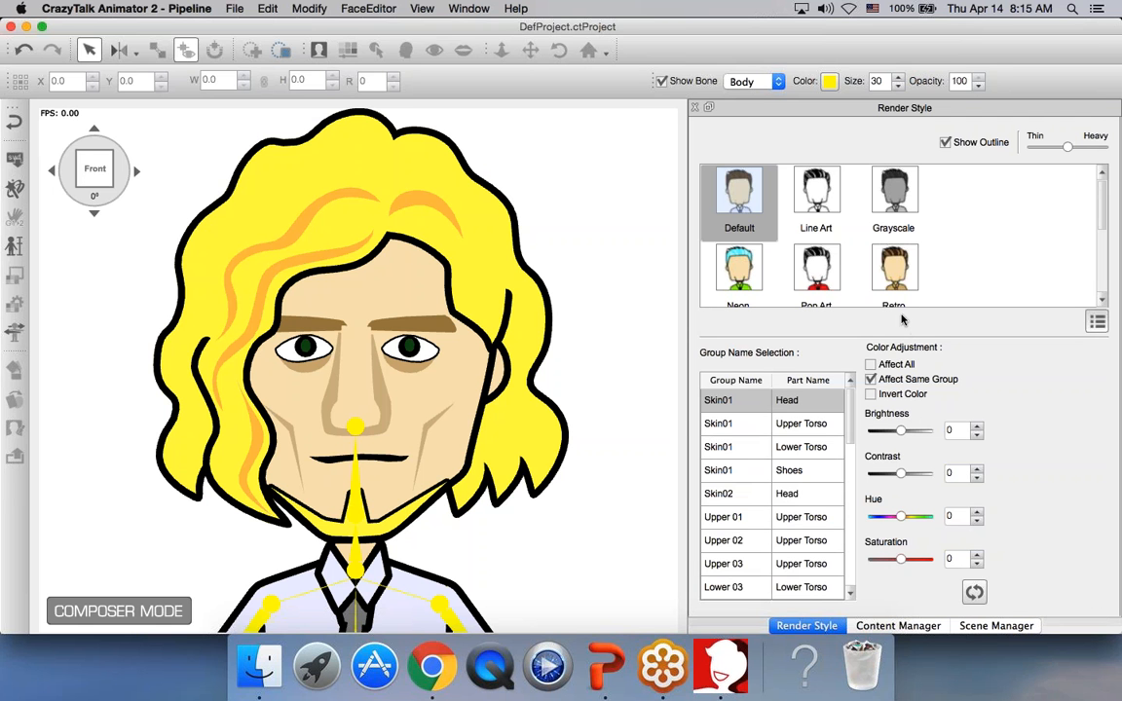
Step: Darken the Hair 01 color group by setting its brightness to -100 and its contrast to 63
{"action": "left_click", "coordinate": [737, 428]}
{"action": "left_click", "coordinate": [734, 469]}
{"action": "left_click", "coordinate": [735, 493]}
{"action": "left_click", "coordinate": [735, 516]}
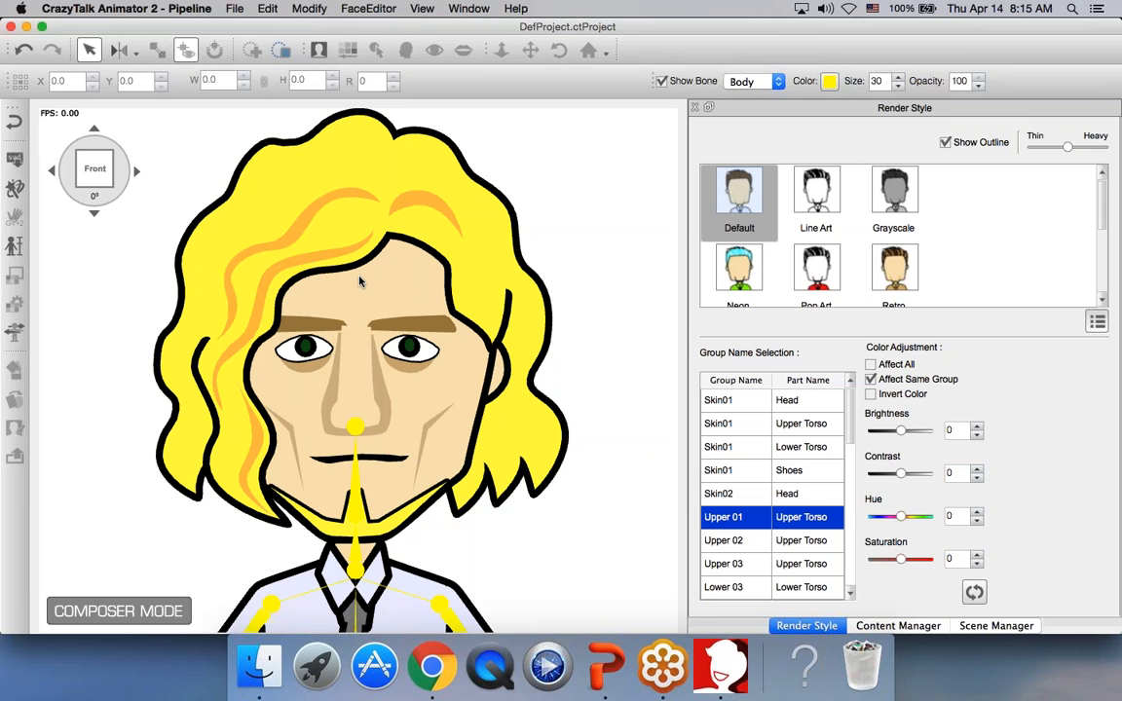
{"action": "scroll", "coordinate": [788, 519], "scroll_direction": "down", "scroll_amount": 3}
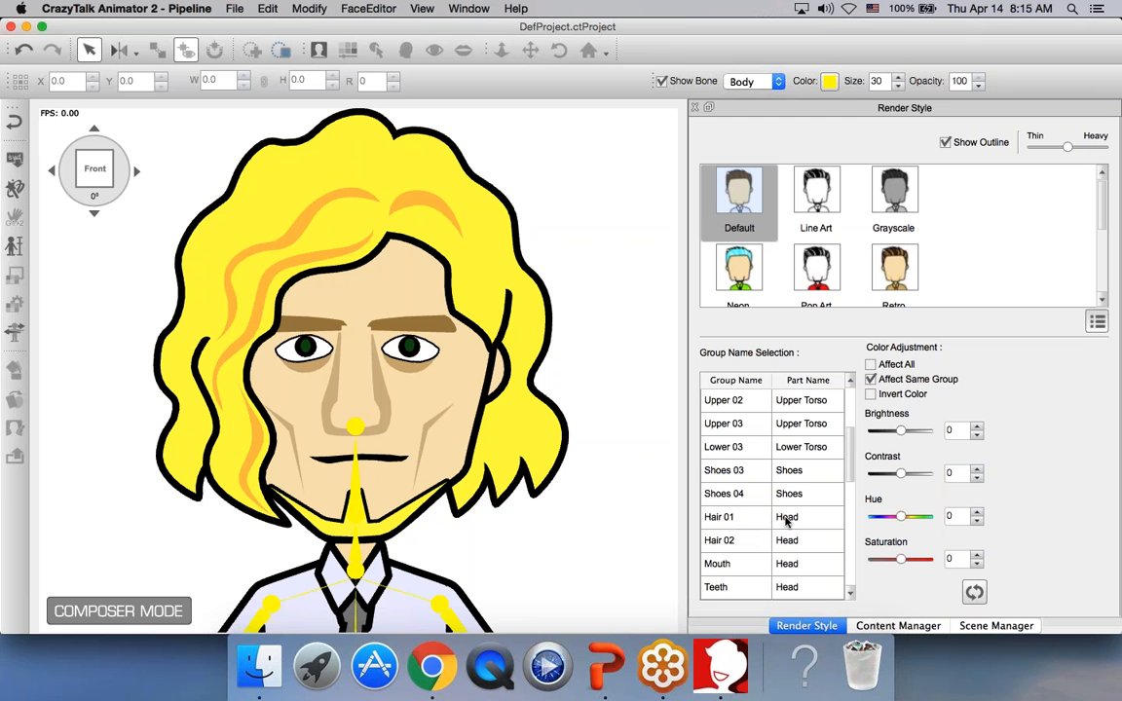
{"action": "scroll", "coordinate": [789, 521], "scroll_direction": "down", "scroll_amount": 2}
{"action": "left_click", "coordinate": [740, 448]}
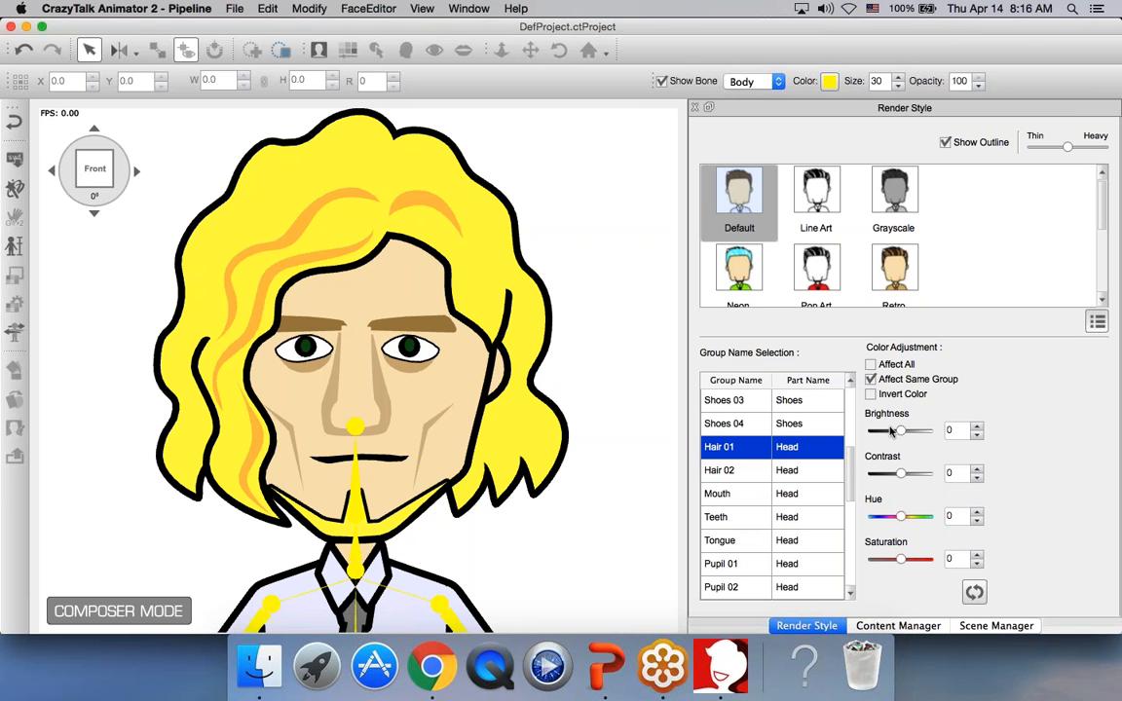
{"action": "left_click_drag", "start_coordinate": [901, 430], "coordinate": [873, 430]}
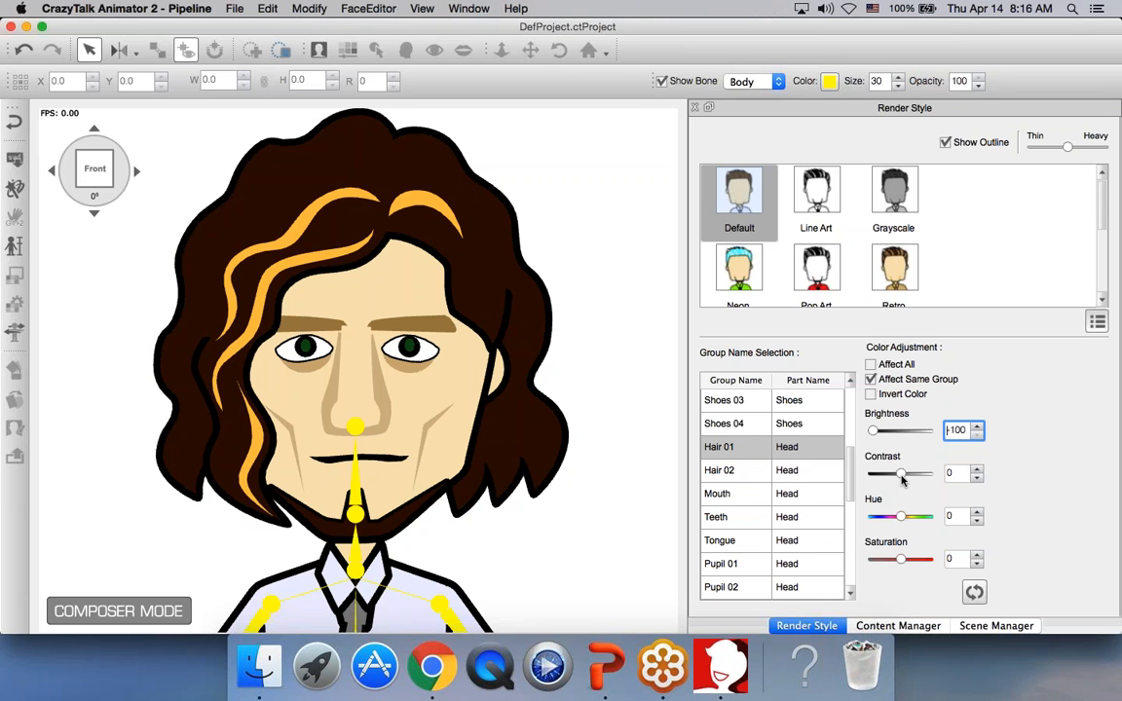
{"action": "left_click_drag", "start_coordinate": [900, 473], "coordinate": [917, 474]}
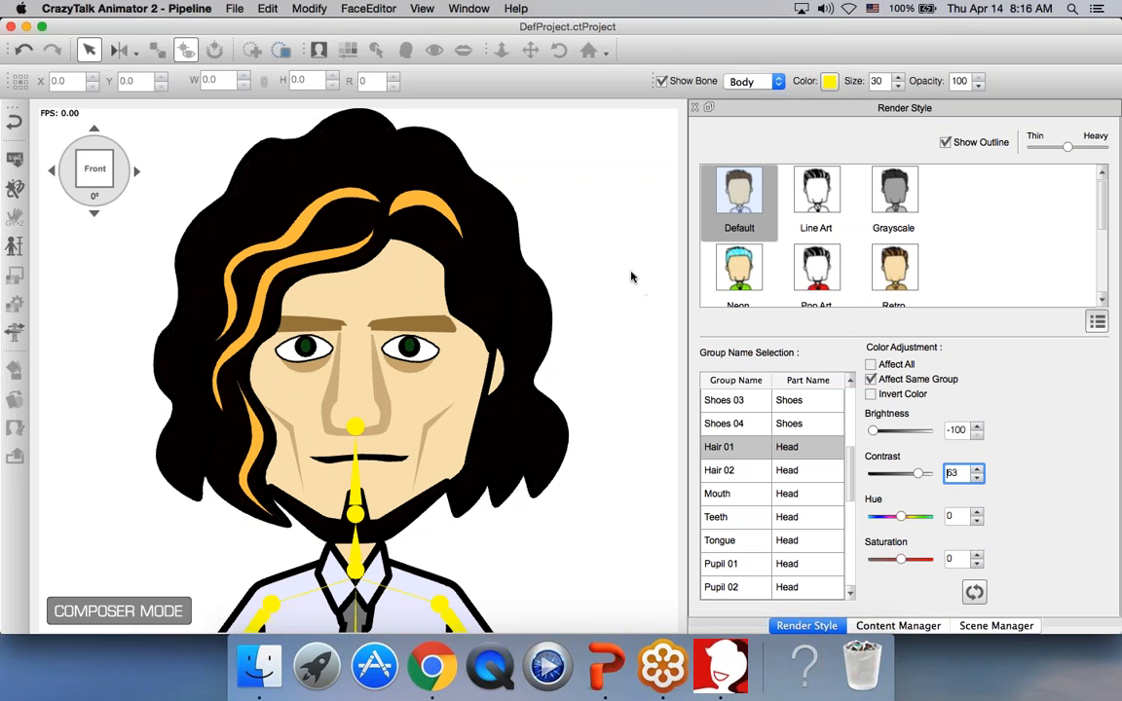
Step: Close the Render Style settings and bring the character's full figure into view
{"action": "left_click", "coordinate": [695, 108]}
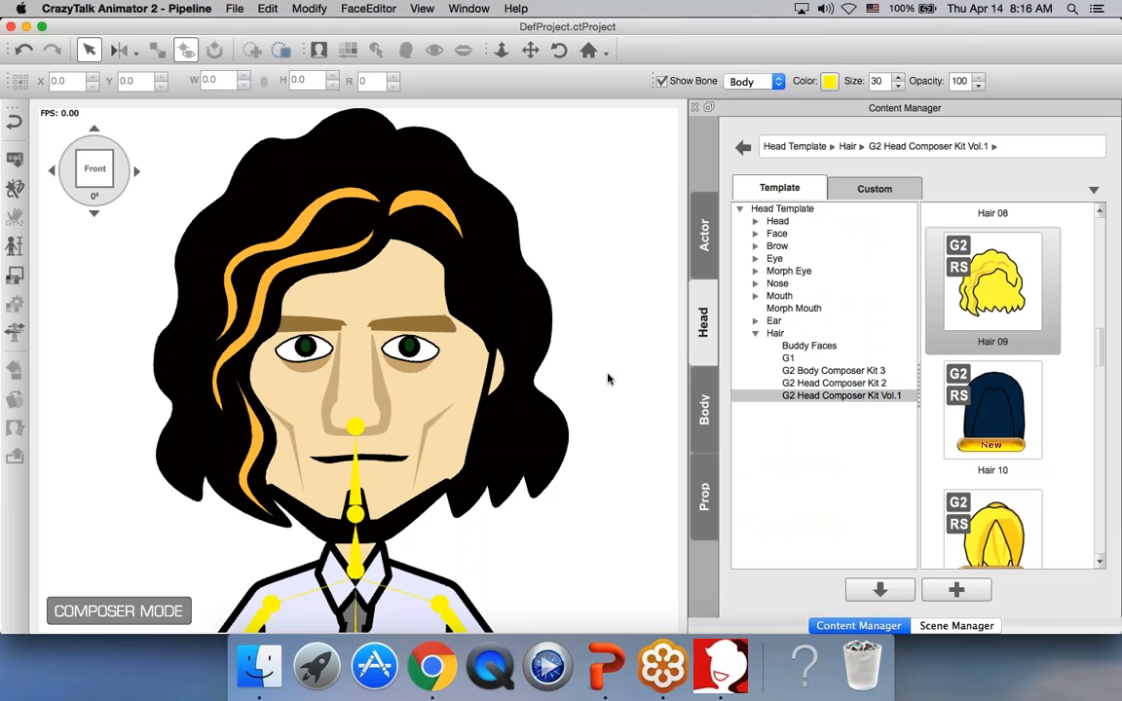
{"action": "scroll", "coordinate": [589, 397], "scroll_direction": "down", "scroll_amount": 6}
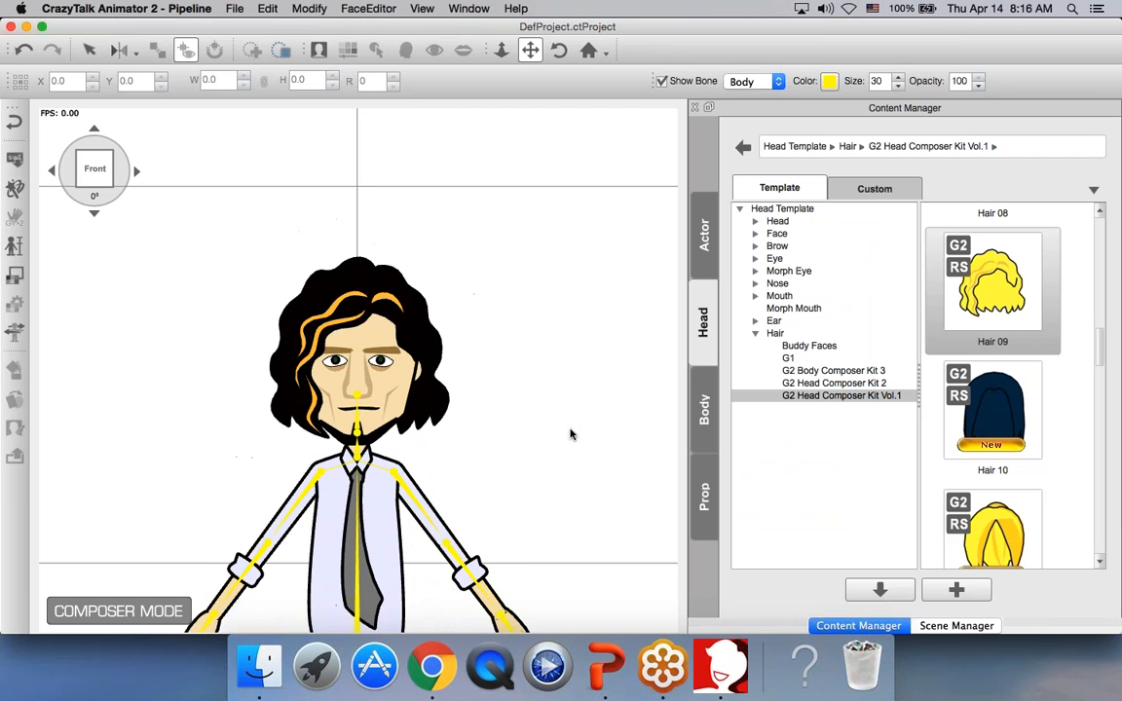
{"action": "left_click_drag", "start_coordinate": [568, 433], "coordinate": [588, 299]}
{"action": "scroll", "coordinate": [588, 299], "scroll_direction": "down", "scroll_amount": 5}
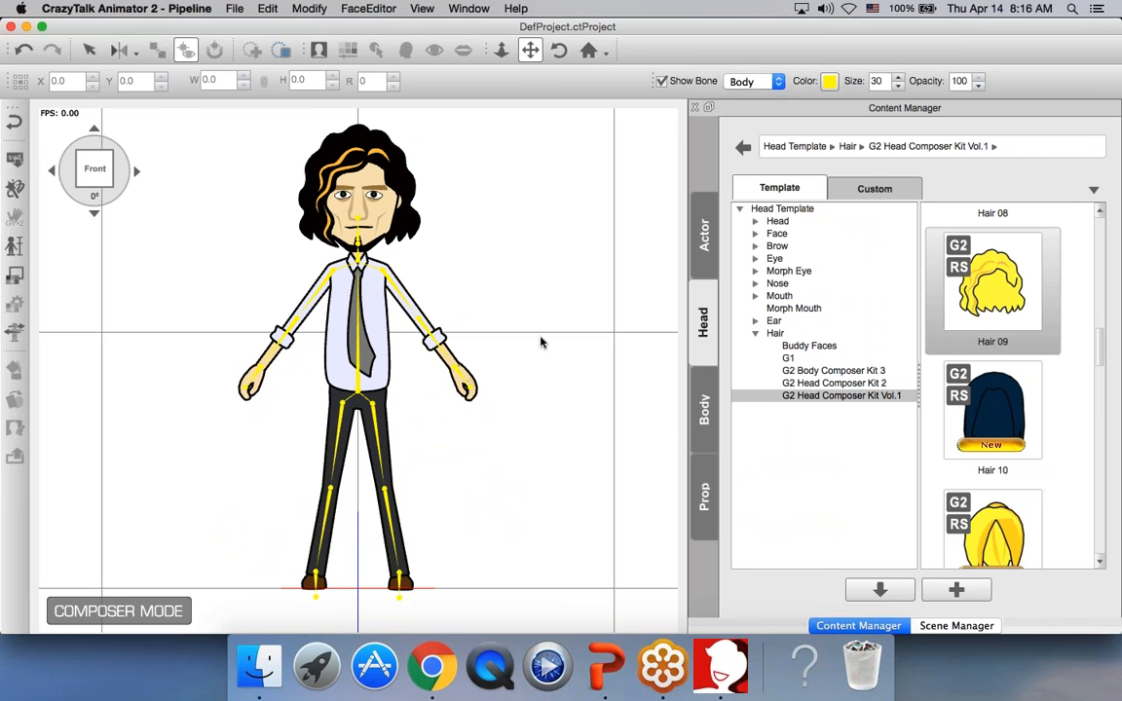
Step: Dress the character in the Upper 15 white T-shirt from the G2 Body Composer Kit Vol.1 upper body templates
{"action": "left_click", "coordinate": [705, 411]}
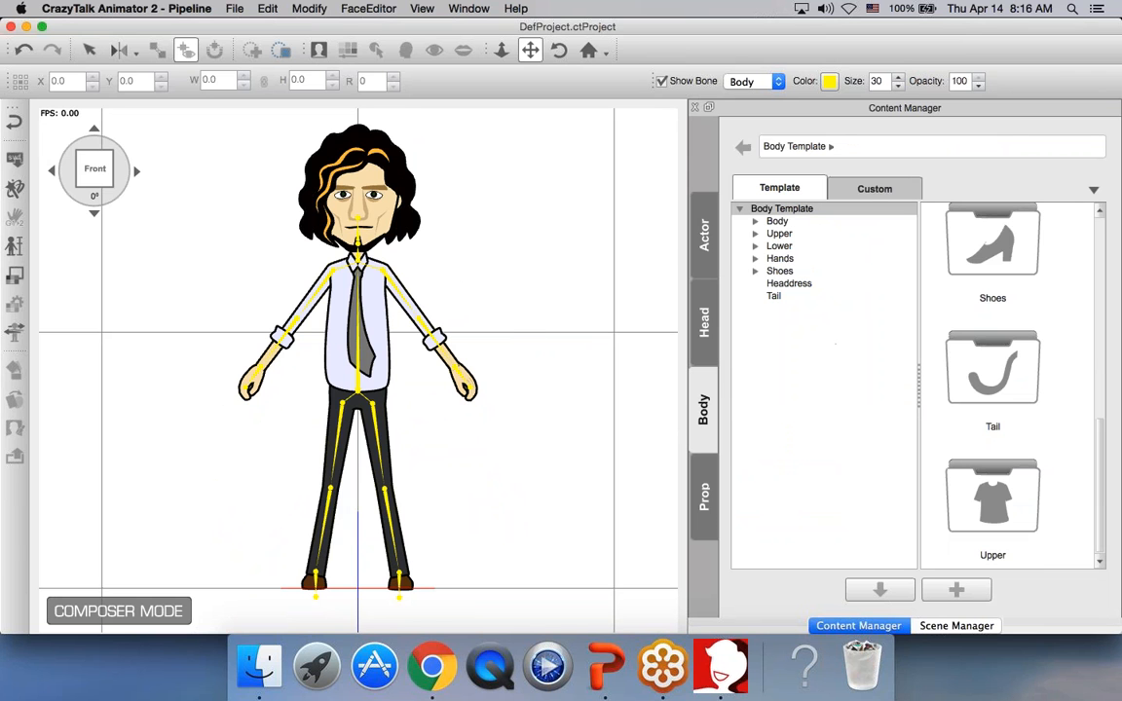
{"action": "left_click", "coordinate": [779, 234]}
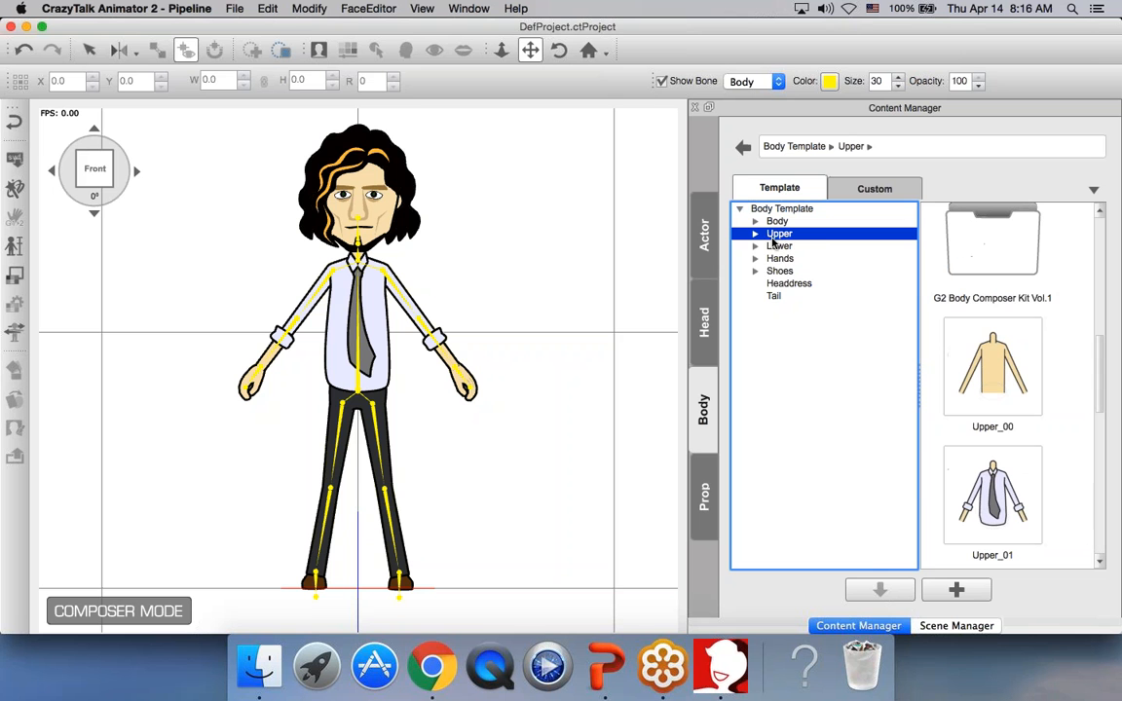
{"action": "left_click", "coordinate": [759, 236]}
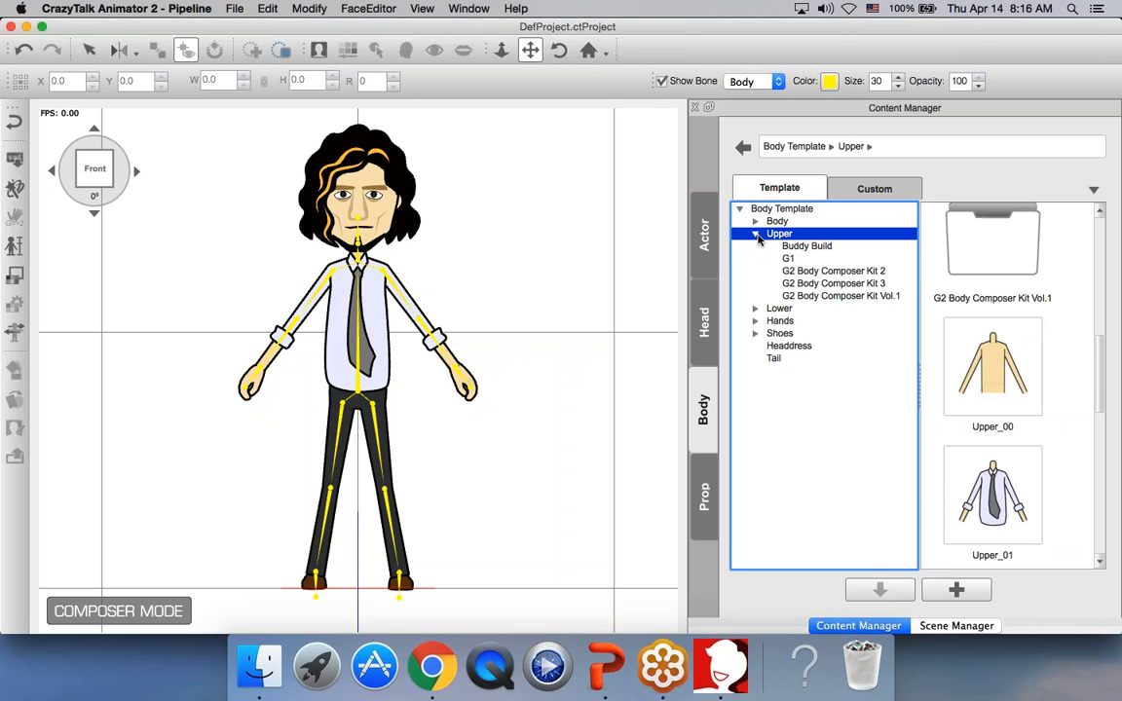
{"action": "left_click", "coordinate": [845, 296]}
{"action": "left_click_drag", "start_coordinate": [1097, 321], "coordinate": [1097, 487]}
{"action": "left_click_drag", "start_coordinate": [1008, 352], "coordinate": [366, 314]}
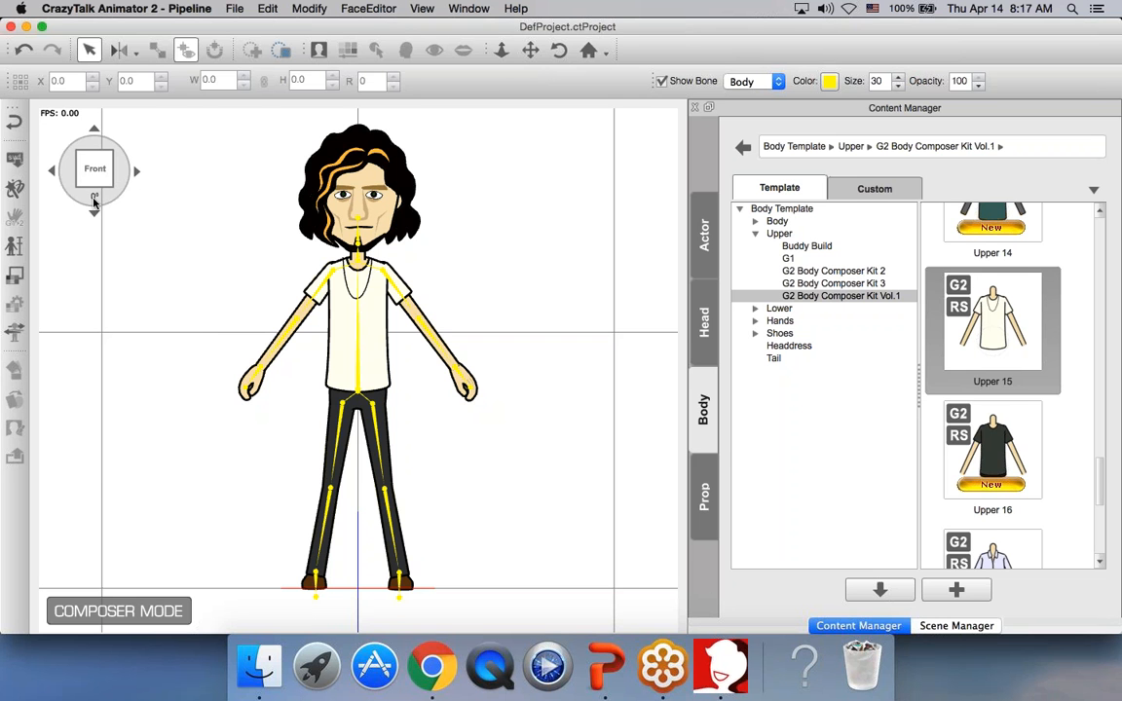
Step: Examine the character from the side, rear, bottom and top view angles, ending on the front view
{"action": "left_click", "coordinate": [137, 172]}
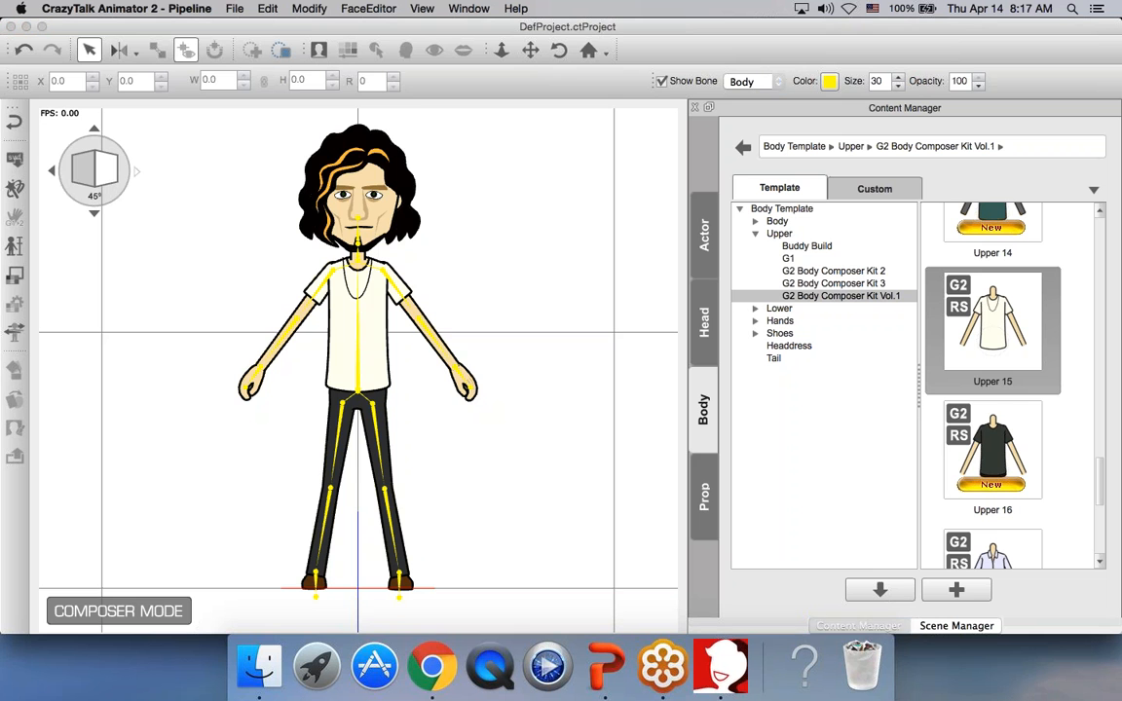
{"action": "left_click", "coordinate": [136, 173]}
{"action": "left_click", "coordinate": [136, 173]}
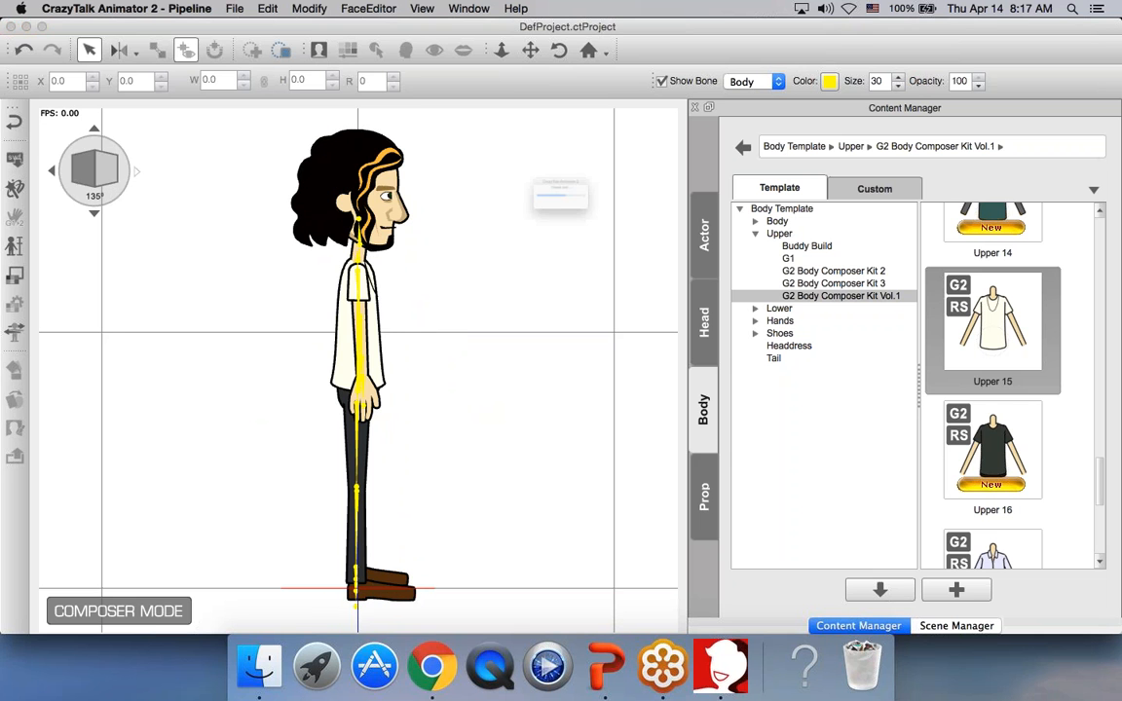
{"action": "left_click", "coordinate": [136, 172]}
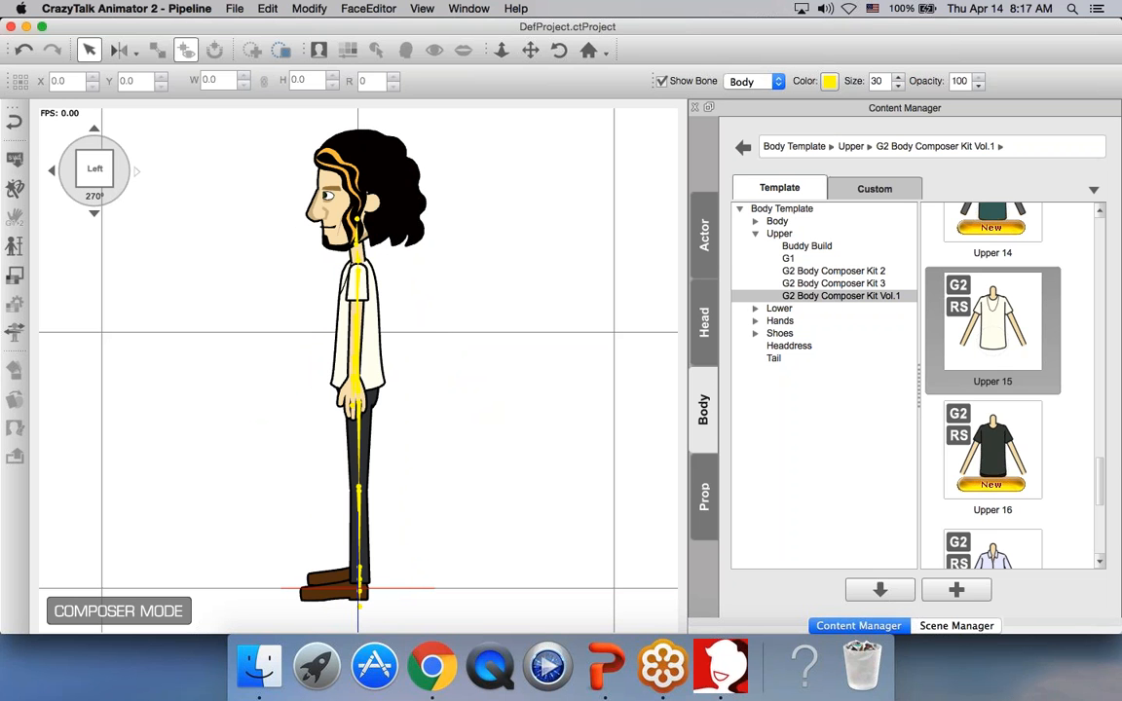
{"action": "left_click", "coordinate": [136, 173]}
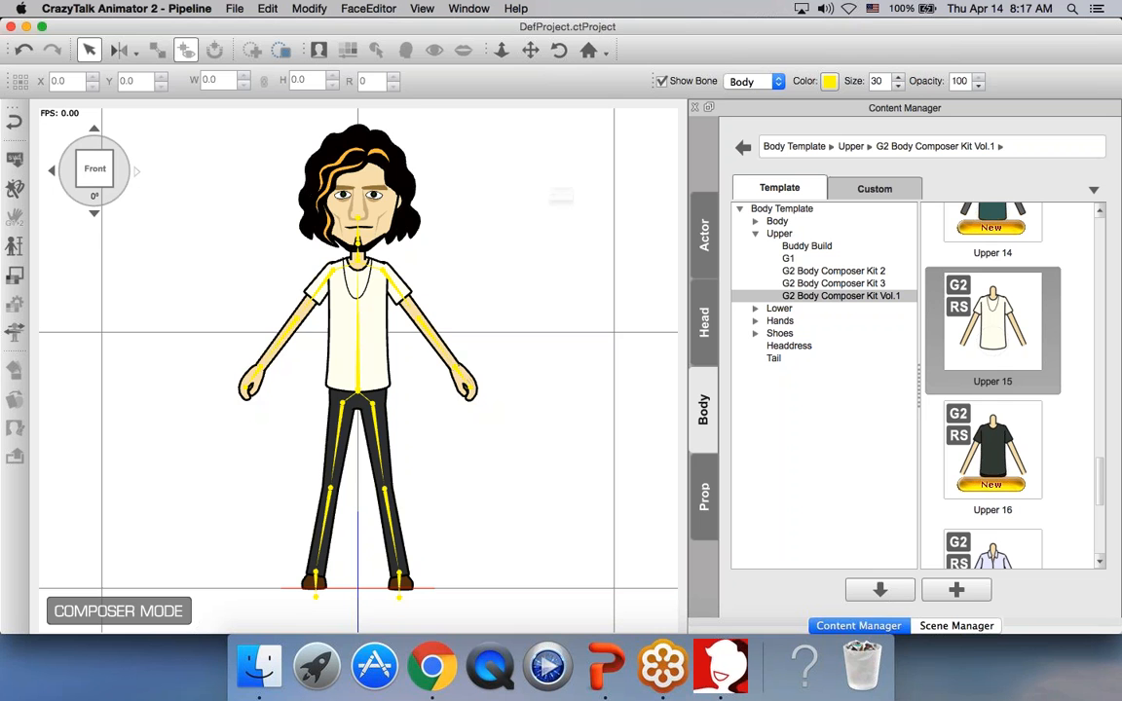
{"action": "left_click_drag", "start_coordinate": [103, 173], "coordinate": [86, 192]}
{"action": "left_click", "coordinate": [94, 212]}
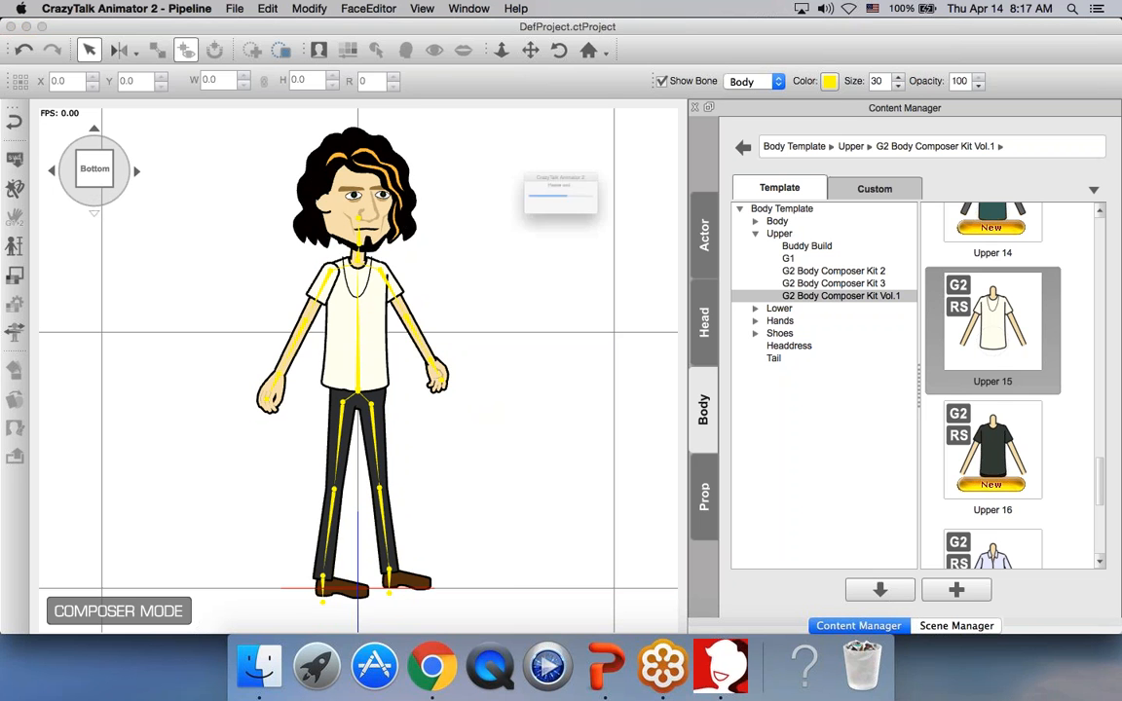
{"action": "left_click", "coordinate": [93, 127]}
{"action": "left_click", "coordinate": [93, 128]}
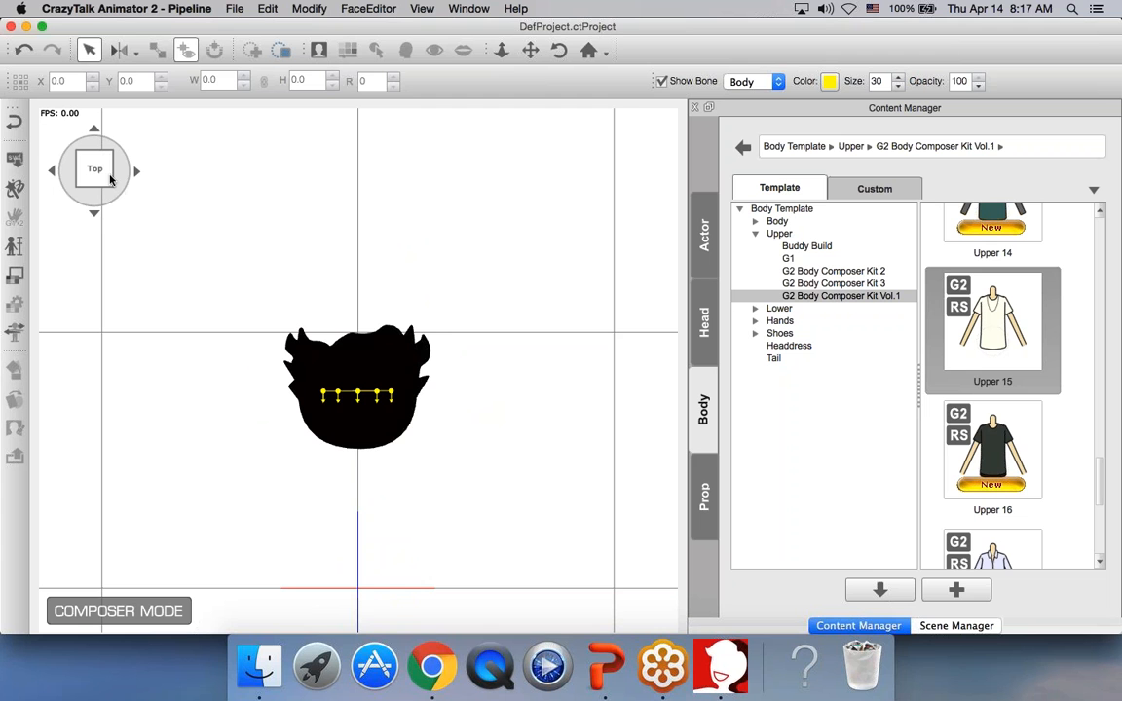
{"action": "left_click", "coordinate": [93, 211]}
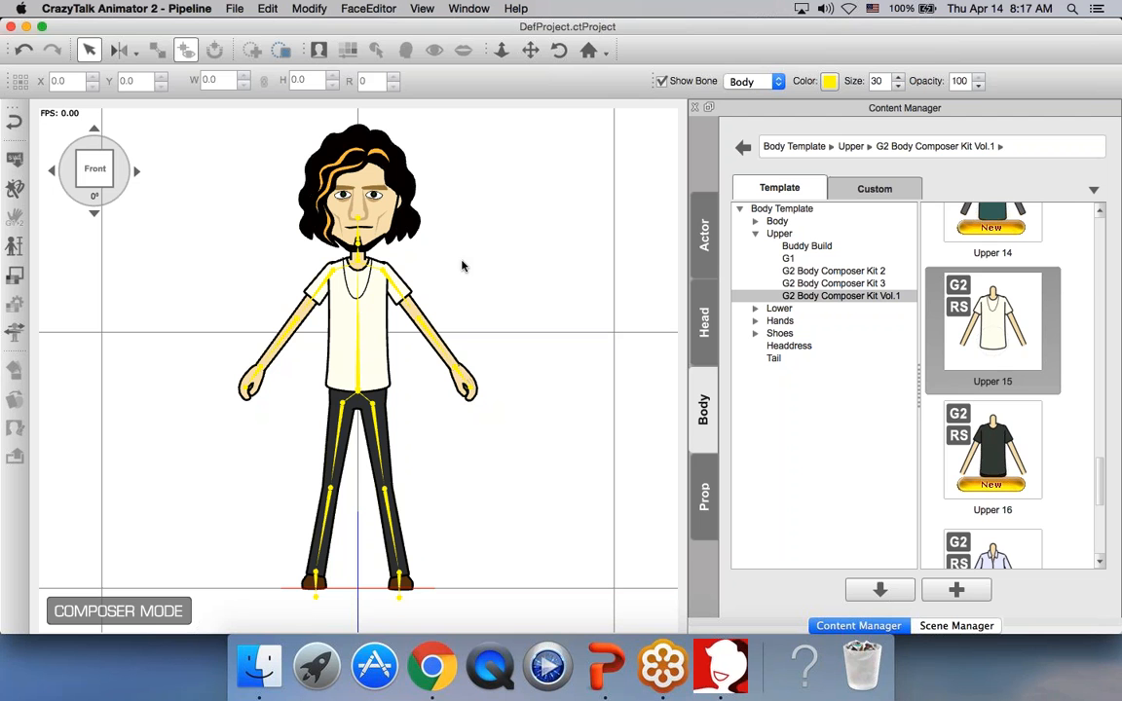
Step: Apply the Lower 10 black trousers from G2 Body Composer Kit Vol.1 and return to Stage mode
{"action": "left_click", "coordinate": [781, 308]}
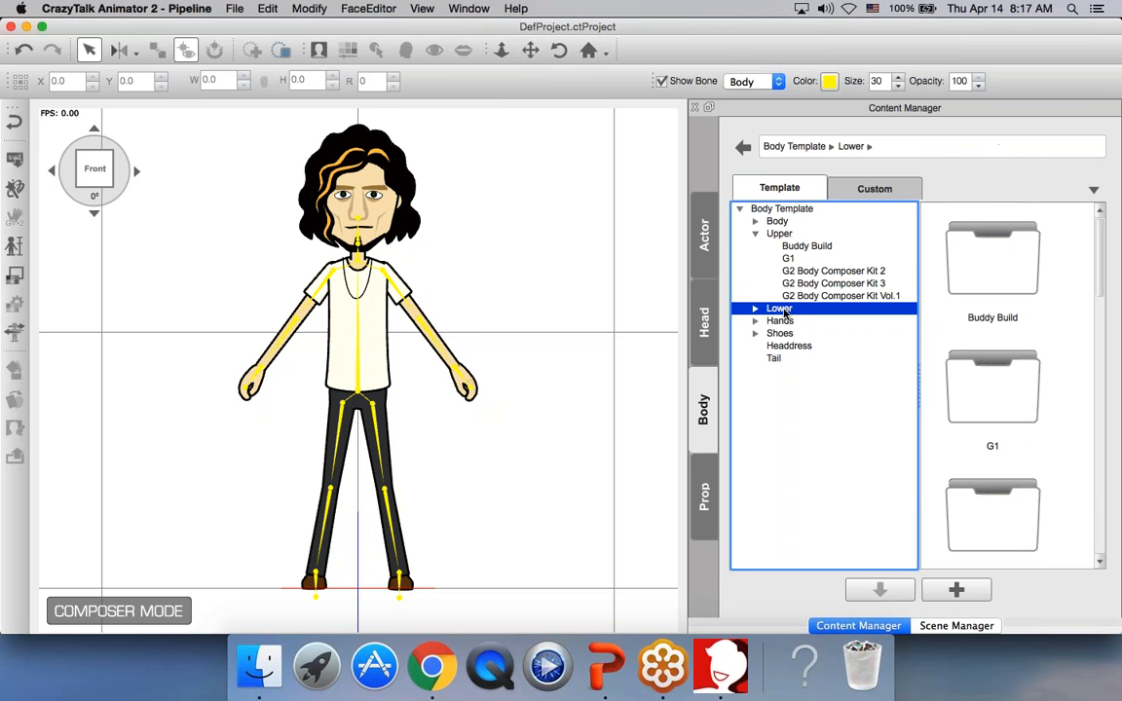
{"action": "left_click", "coordinate": [755, 309]}
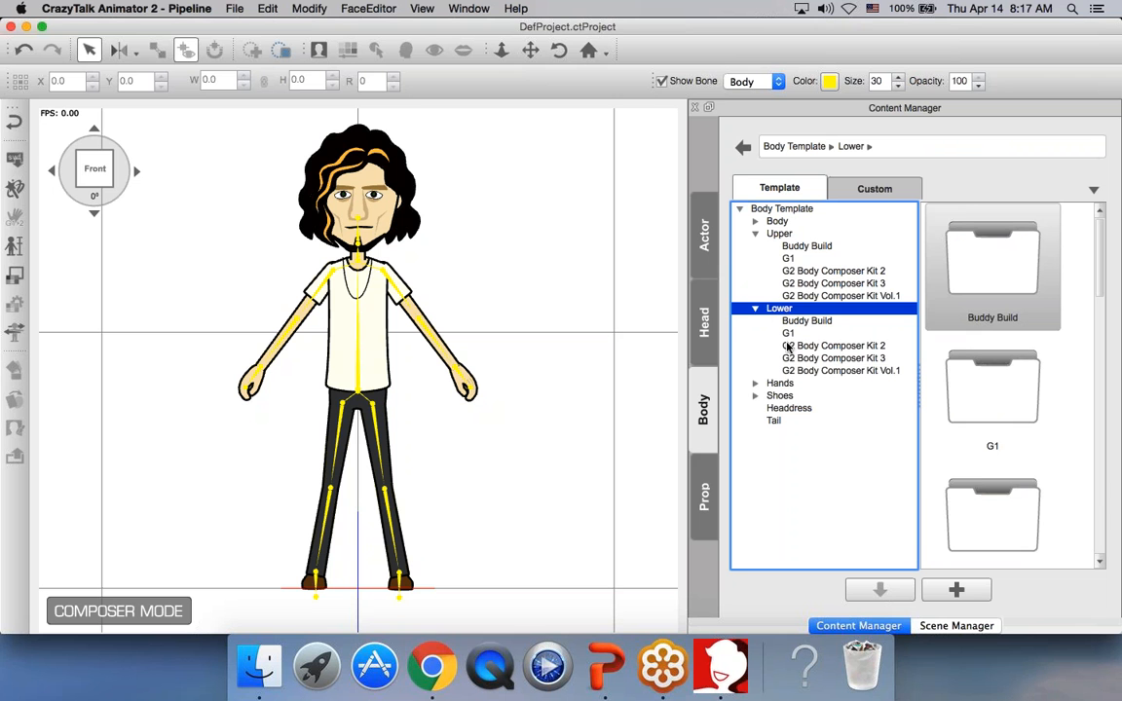
{"action": "left_click", "coordinate": [844, 371]}
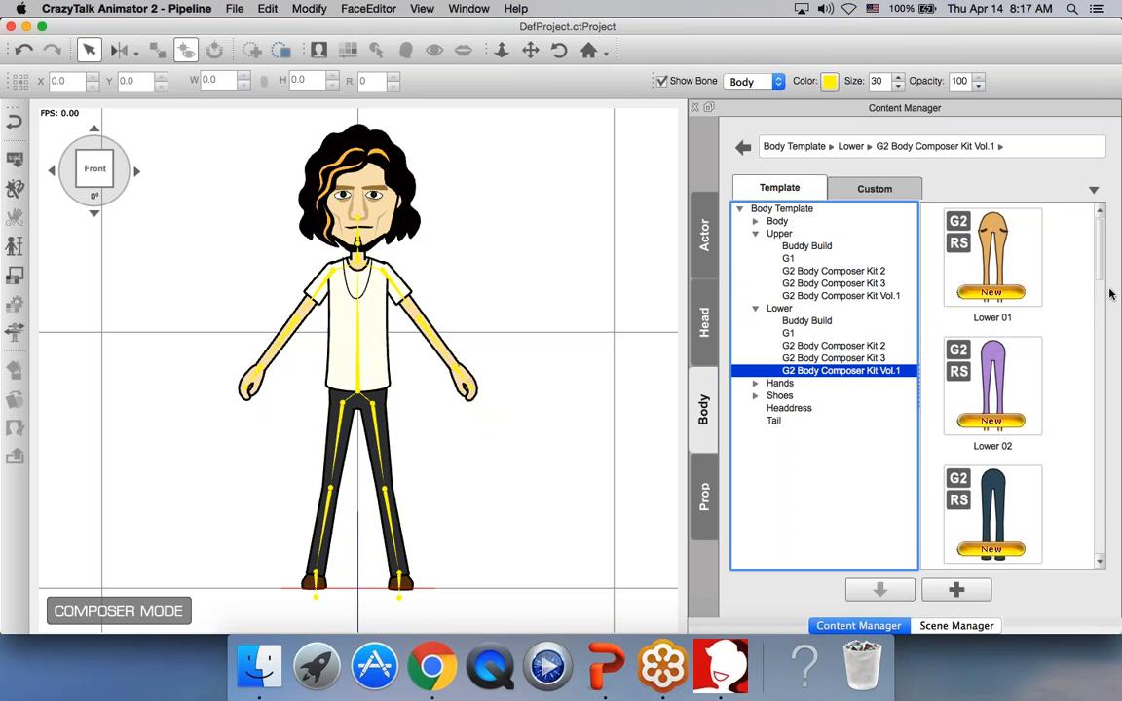
{"action": "scroll", "coordinate": [998, 263], "scroll_direction": "down", "scroll_amount": 3}
{"action": "scroll", "coordinate": [992, 390], "scroll_direction": "down", "scroll_amount": 10}
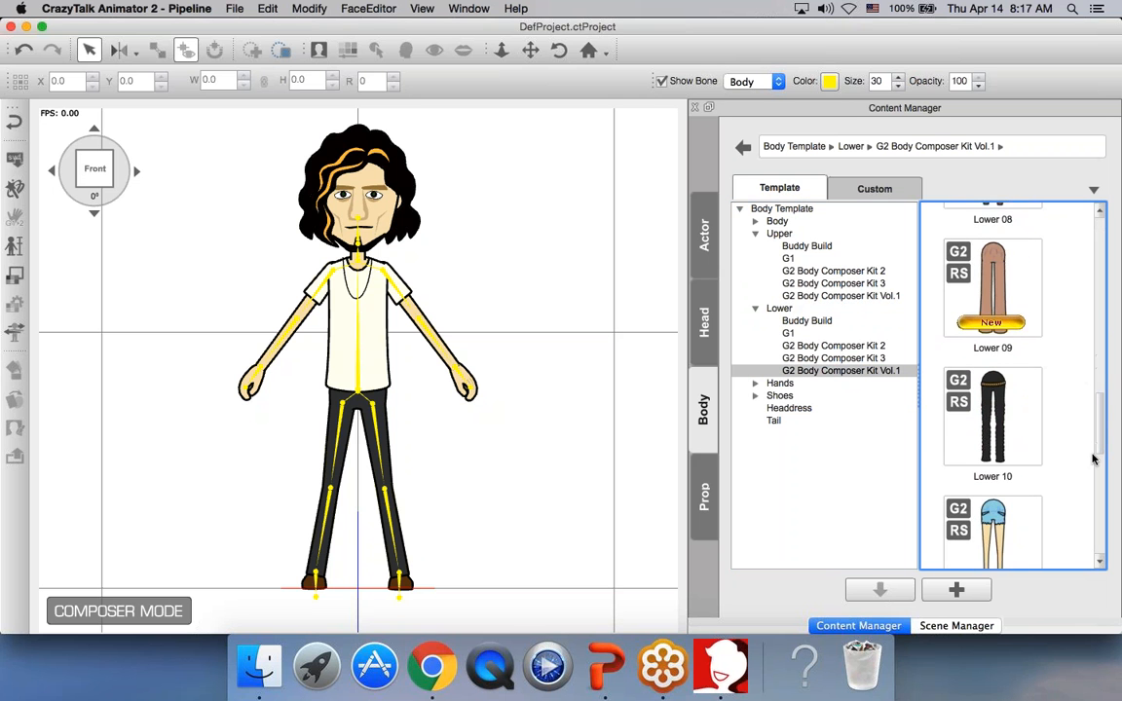
{"action": "left_click_drag", "start_coordinate": [993, 389], "coordinate": [399, 429]}
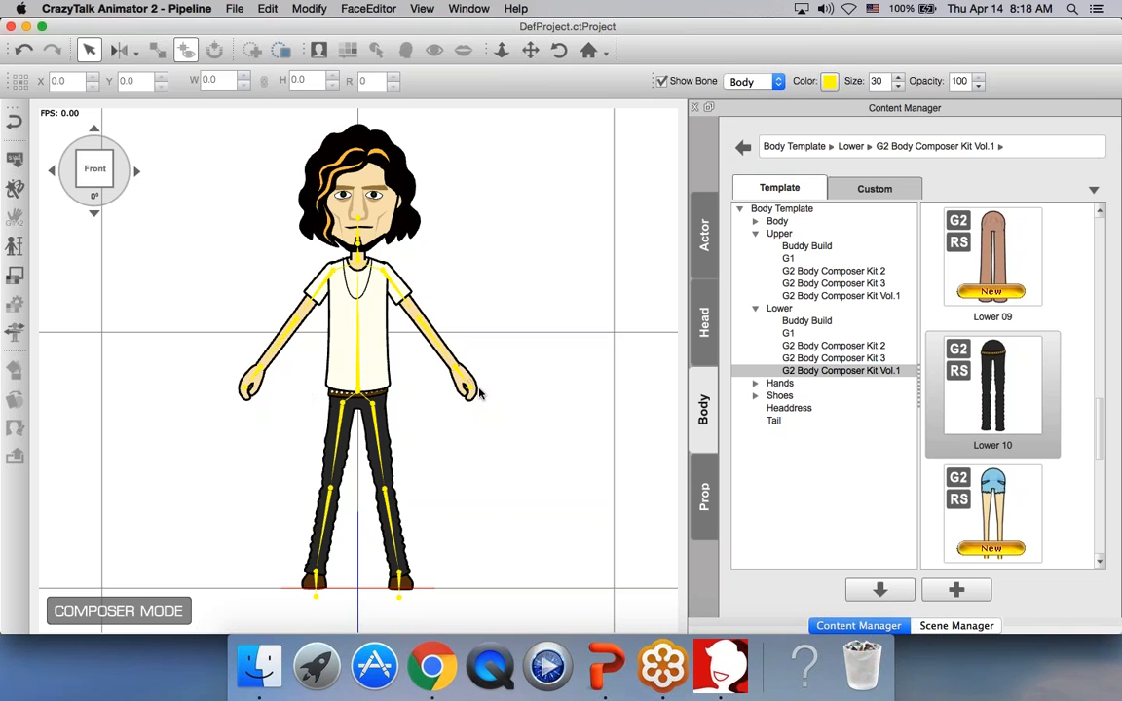
{"action": "left_click", "coordinate": [15, 124]}
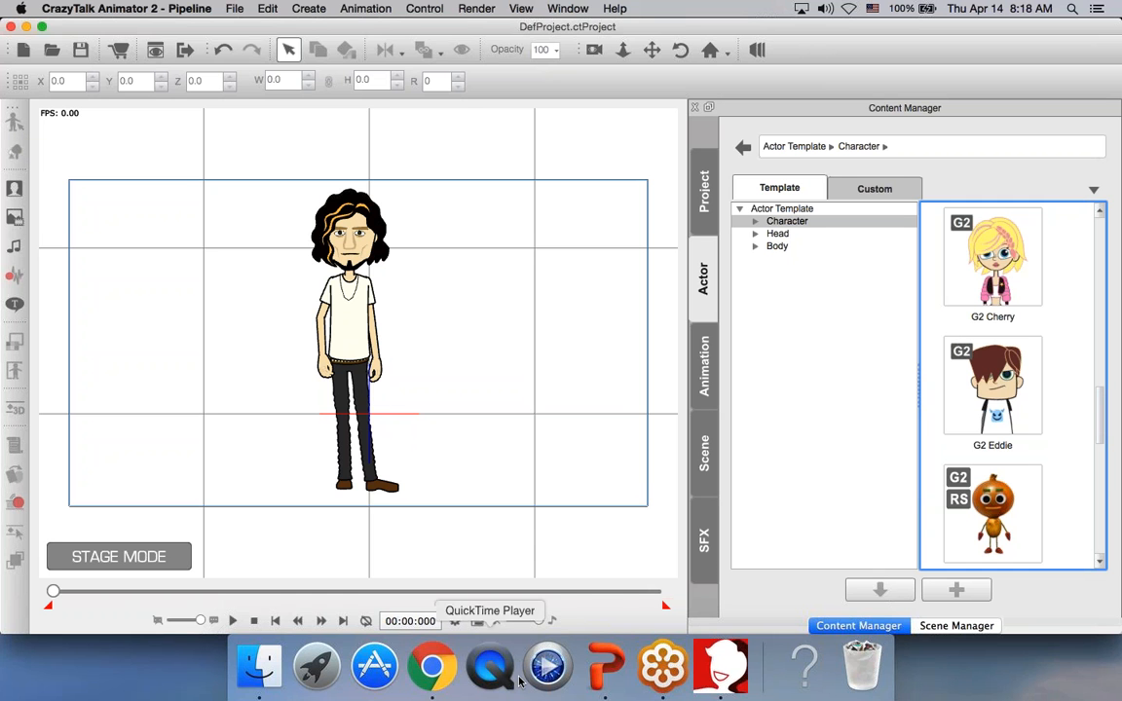
Step: Present the "Step 2: Create an Animation Scene" slide in PowerPoint, exit the slide show, and switch back to CrazyTalk Animator 2
{"action": "left_click", "coordinate": [606, 666]}
{"action": "left_click", "coordinate": [203, 489]}
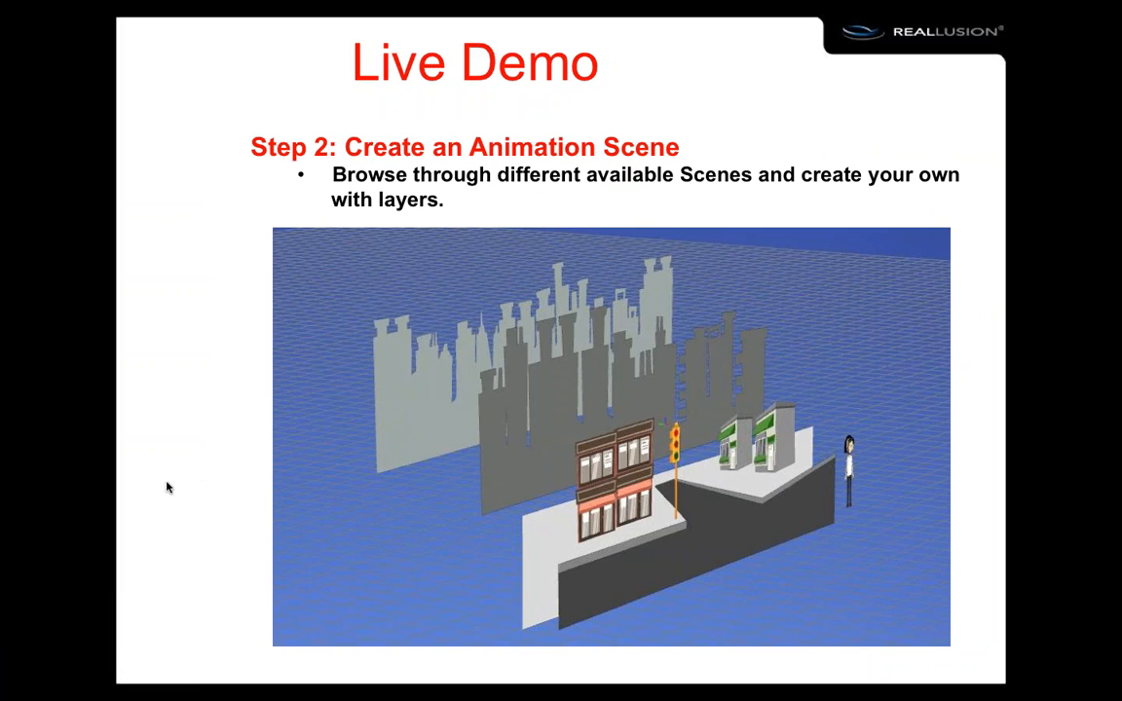
{"action": "key", "text": "Escape"}
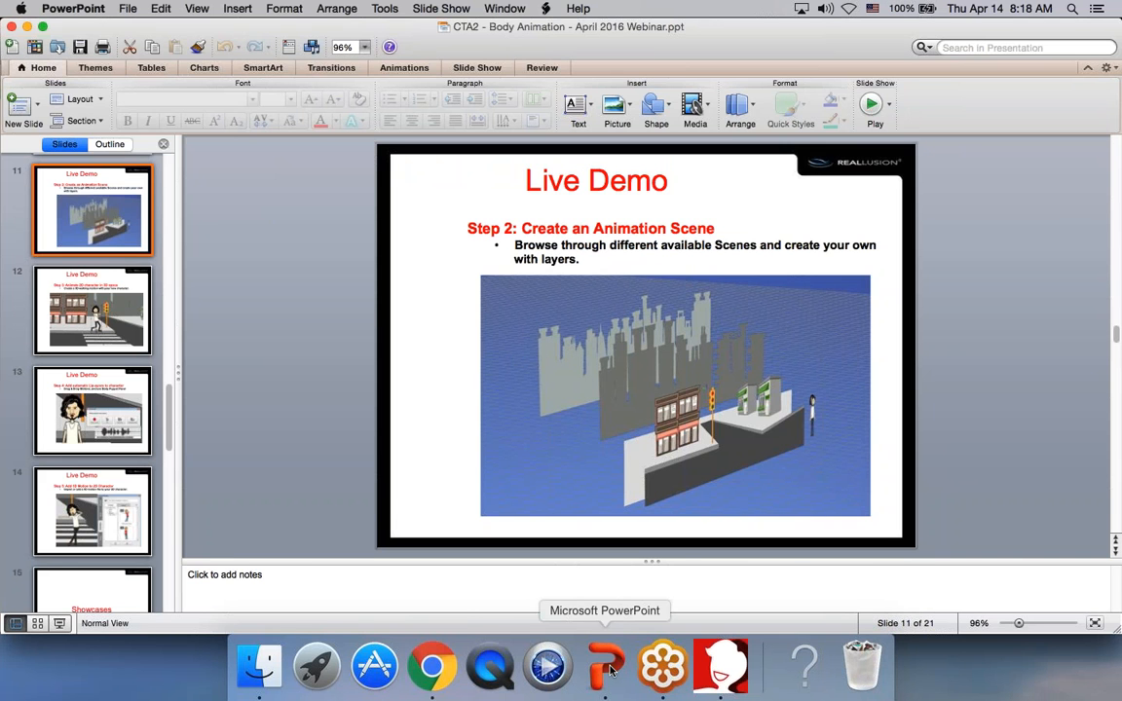
{"action": "left_click", "coordinate": [719, 670]}
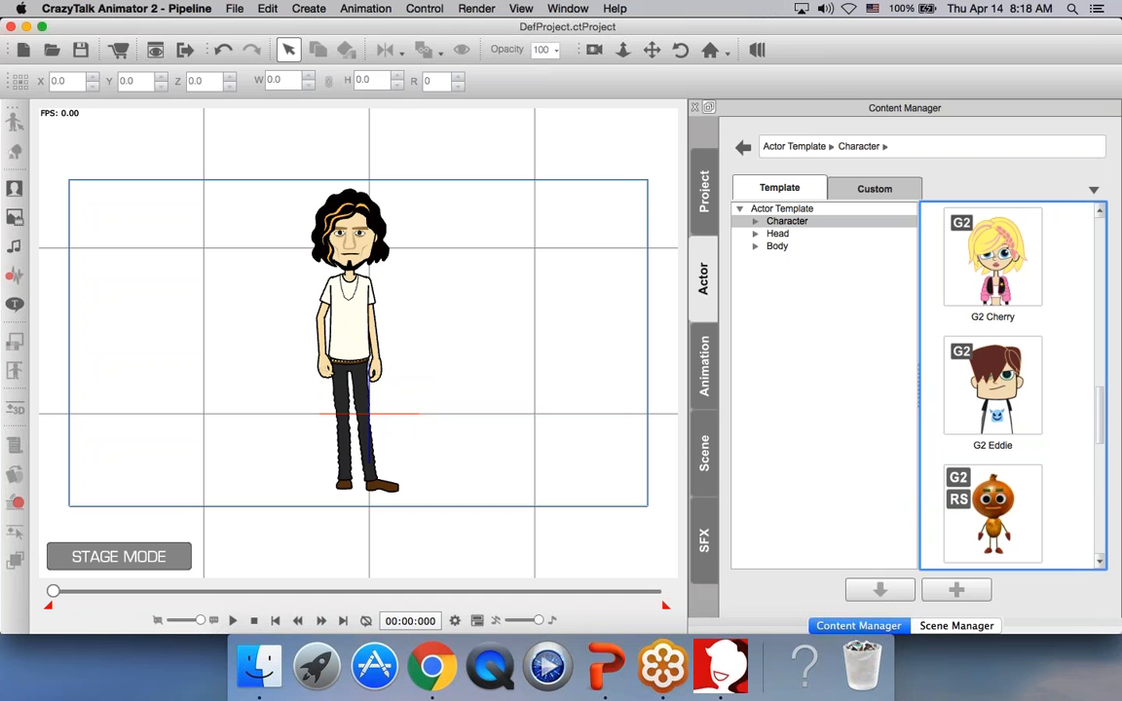
Step: Examine the character's layered sprites in the stage's 3D view from several angles and distances, and return to the flat camera view
{"action": "left_click", "coordinate": [758, 51]}
{"action": "left_click_drag", "start_coordinate": [342, 441], "coordinate": [423, 414]}
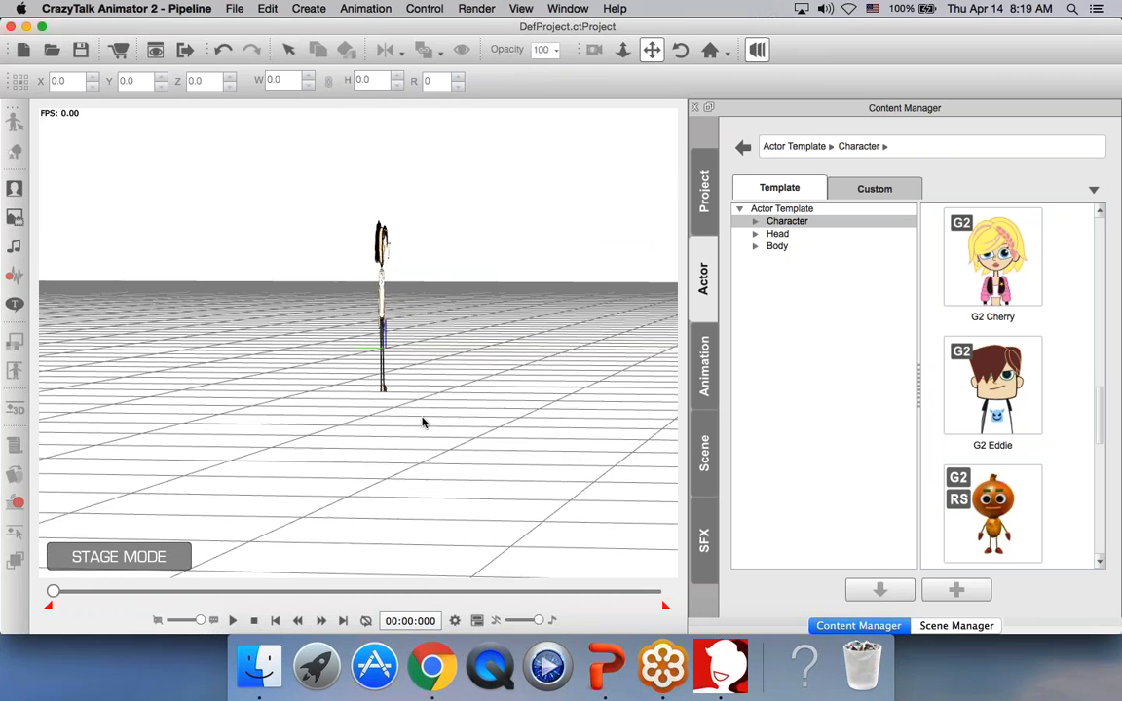
{"action": "left_click_drag", "start_coordinate": [407, 442], "coordinate": [461, 451]}
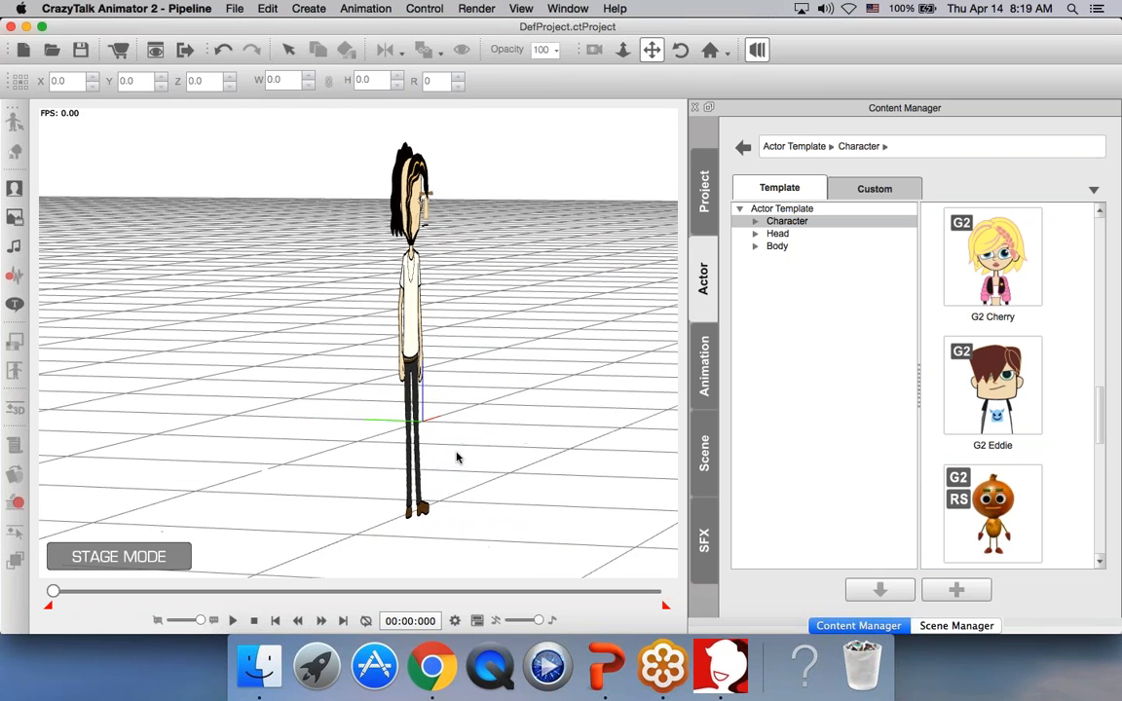
{"action": "scroll", "coordinate": [456, 457], "scroll_direction": "up", "scroll_amount": 5}
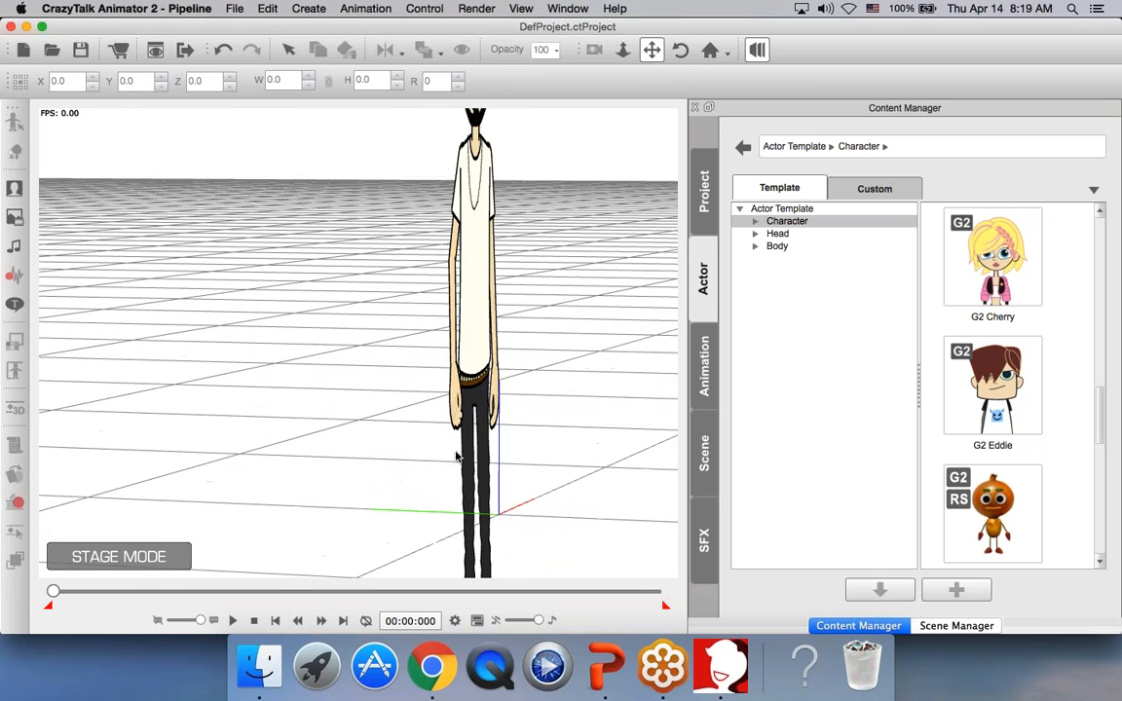
{"action": "left_click_drag", "start_coordinate": [457, 452], "coordinate": [335, 475]}
{"action": "left_click_drag", "start_coordinate": [395, 450], "coordinate": [525, 459]}
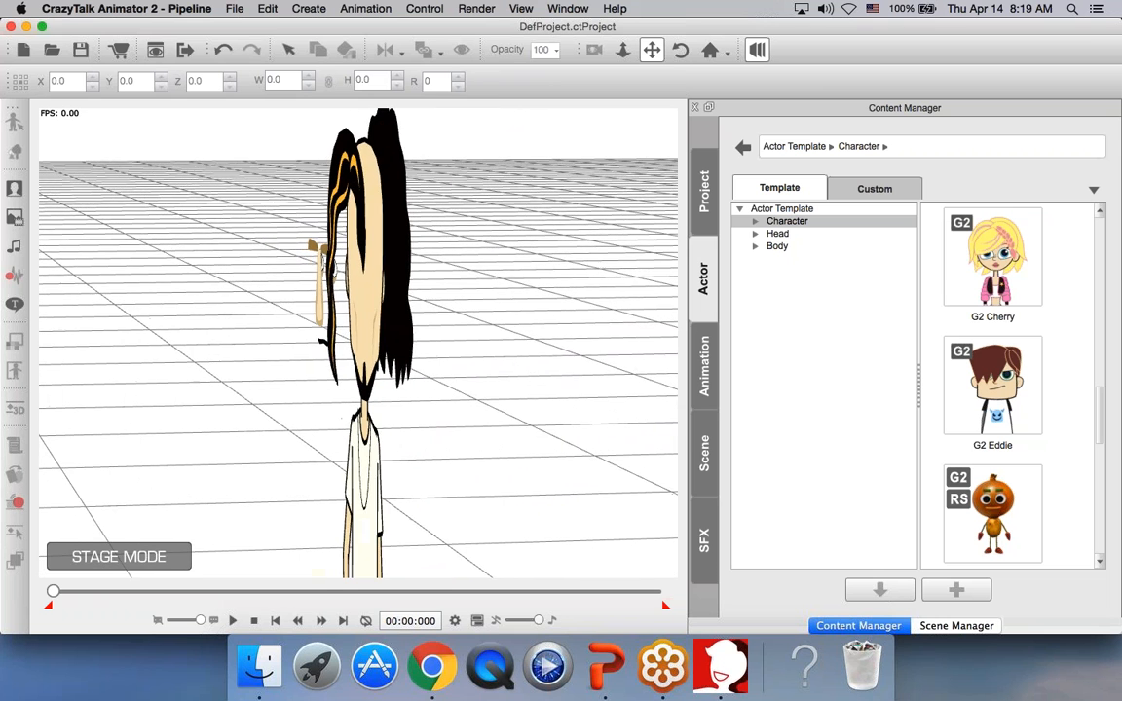
{"action": "scroll", "coordinate": [448, 468], "scroll_direction": "down", "scroll_amount": 8}
{"action": "scroll", "coordinate": [448, 466], "scroll_direction": "up", "scroll_amount": 2}
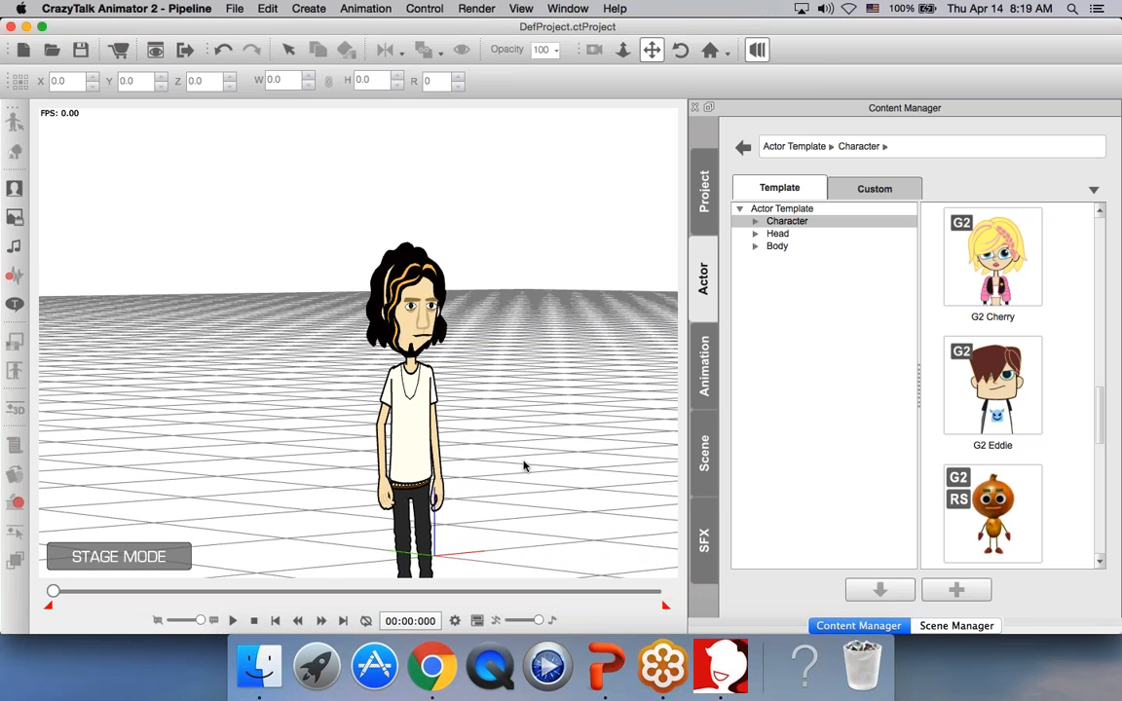
{"action": "left_click", "coordinate": [682, 49]}
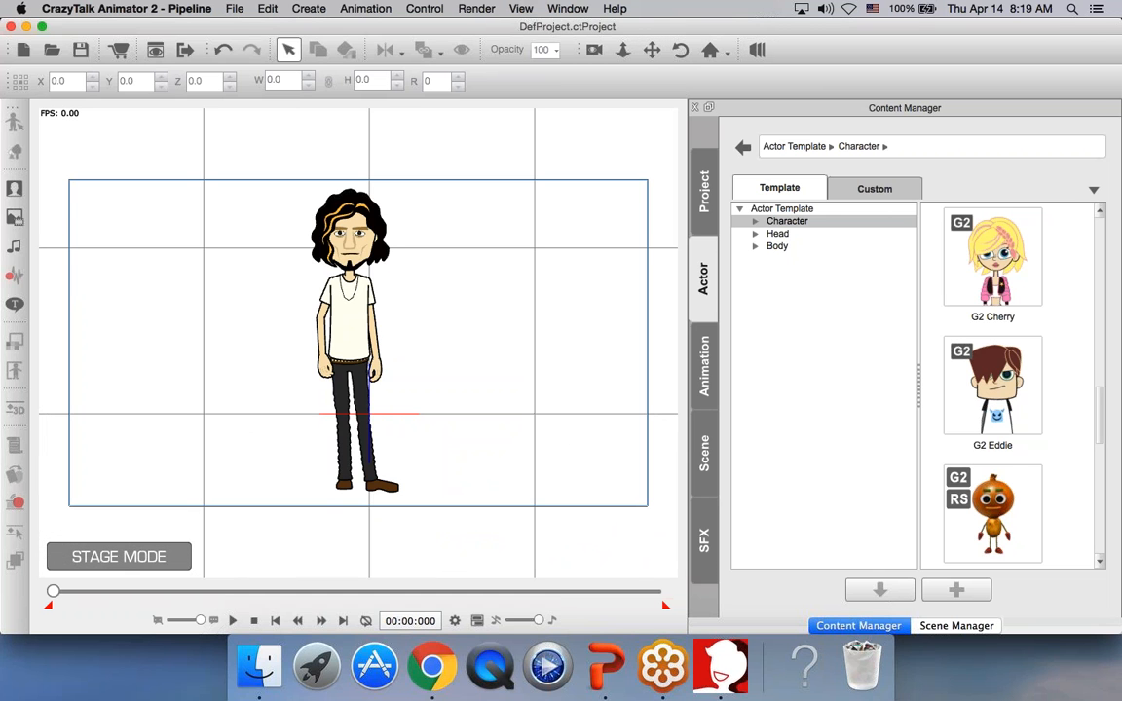
Step: Browse the Background and Scene folders of the scene templates
{"action": "left_click", "coordinate": [705, 449]}
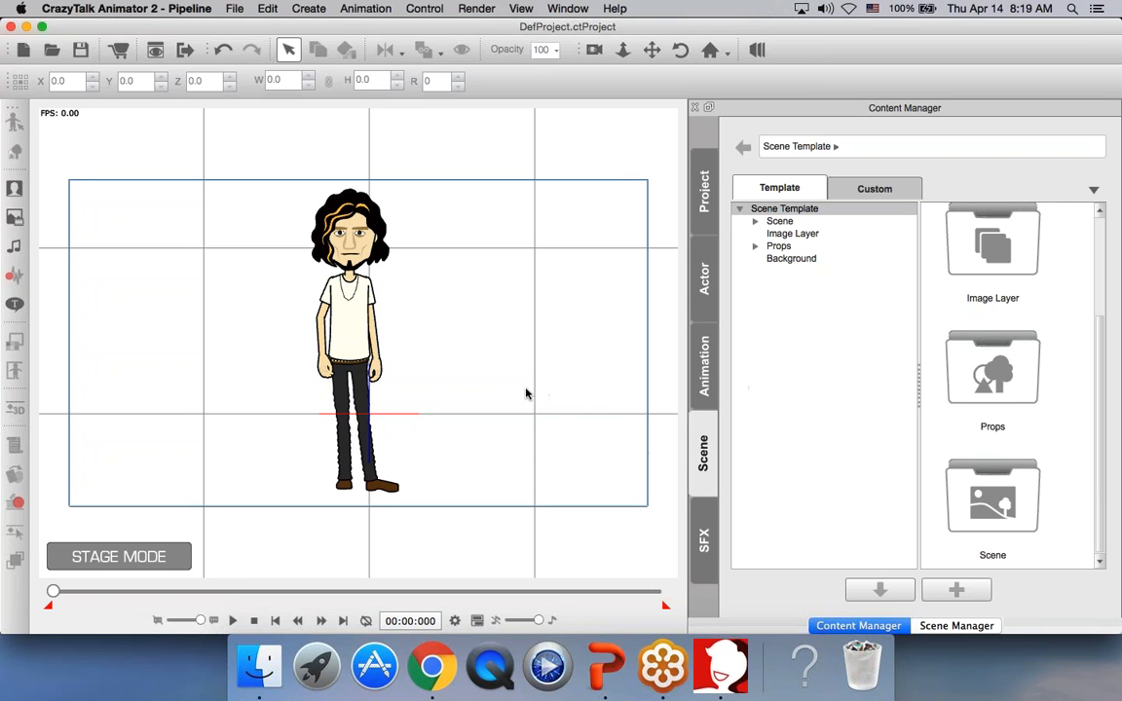
{"action": "left_click", "coordinate": [791, 259]}
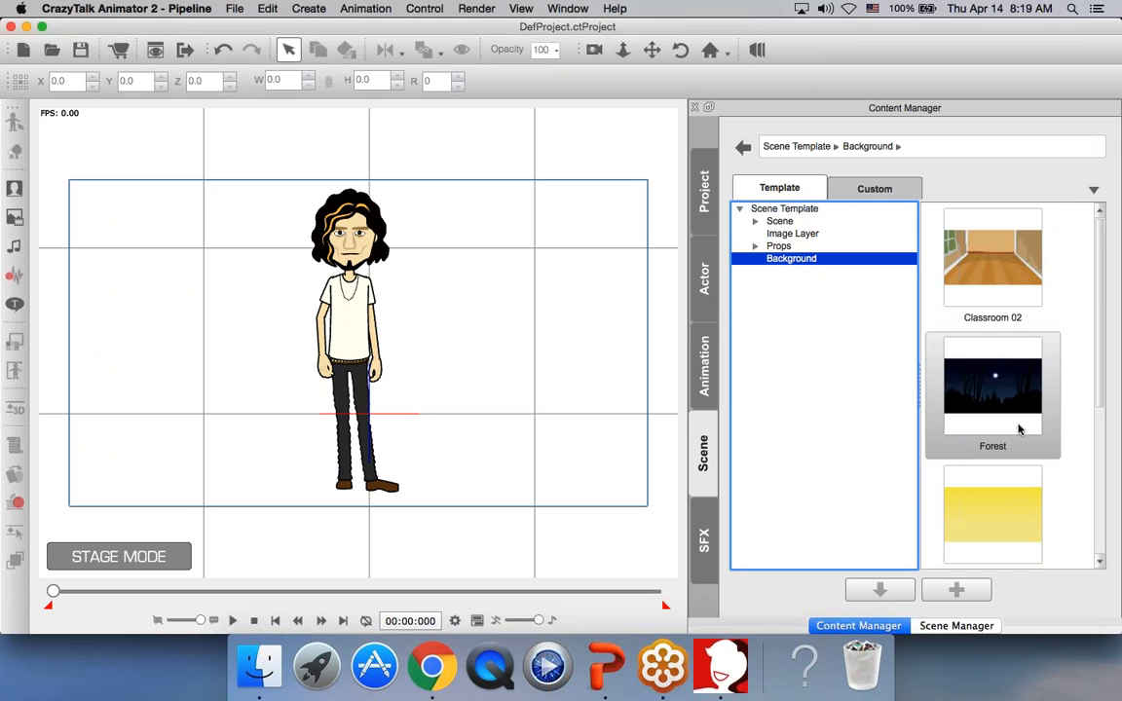
{"action": "left_click", "coordinate": [768, 222]}
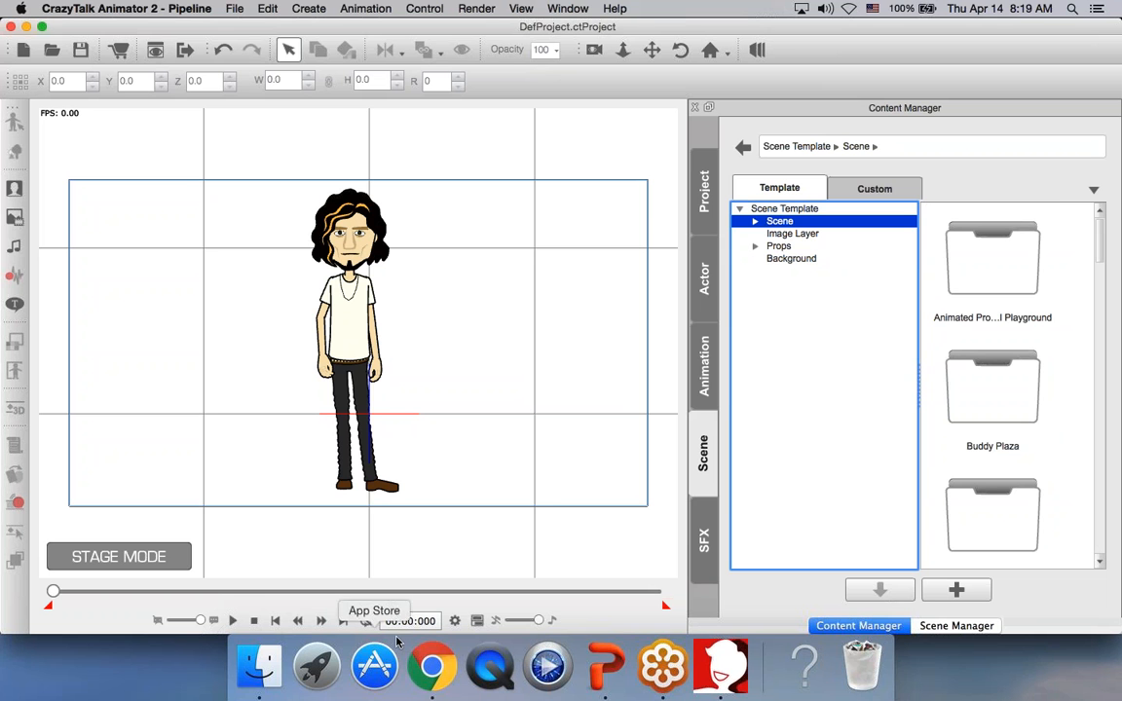
Step: Switch to Finder and open the Backgrounds folder inside LIVE DEMO > CTA2 - Live Demo in the documents folder
{"action": "left_click", "coordinate": [260, 668]}
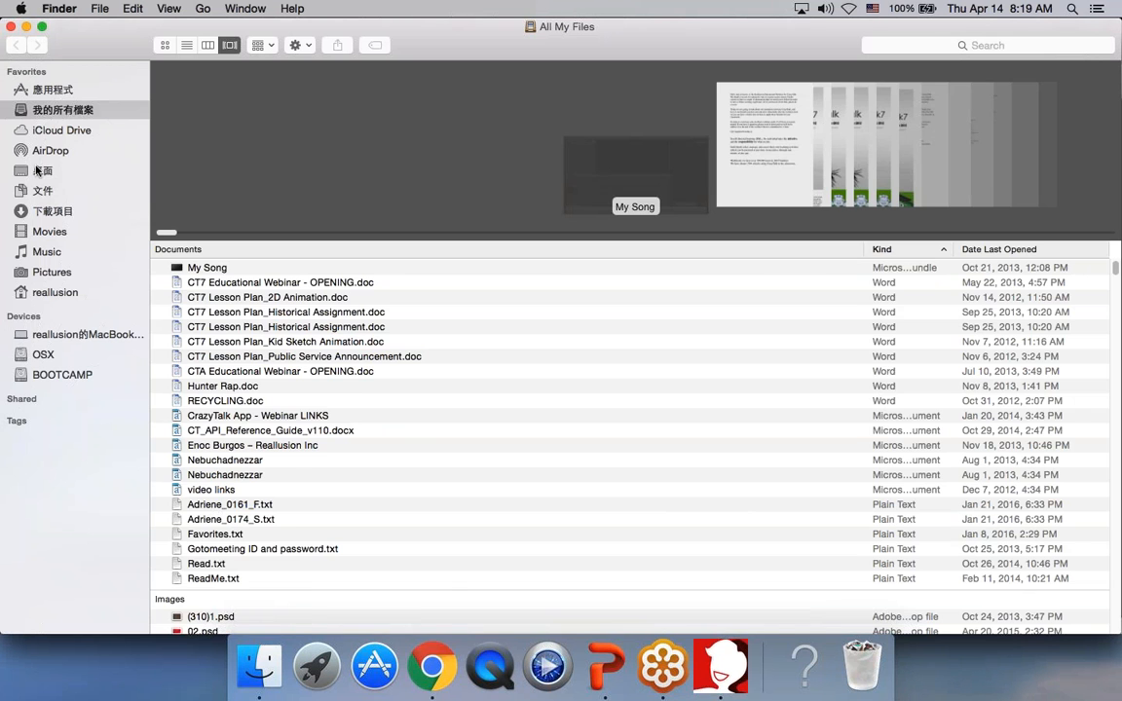
{"action": "left_click", "coordinate": [38, 172]}
{"action": "left_click", "coordinate": [38, 192]}
{"action": "double_click", "coordinate": [213, 120]}
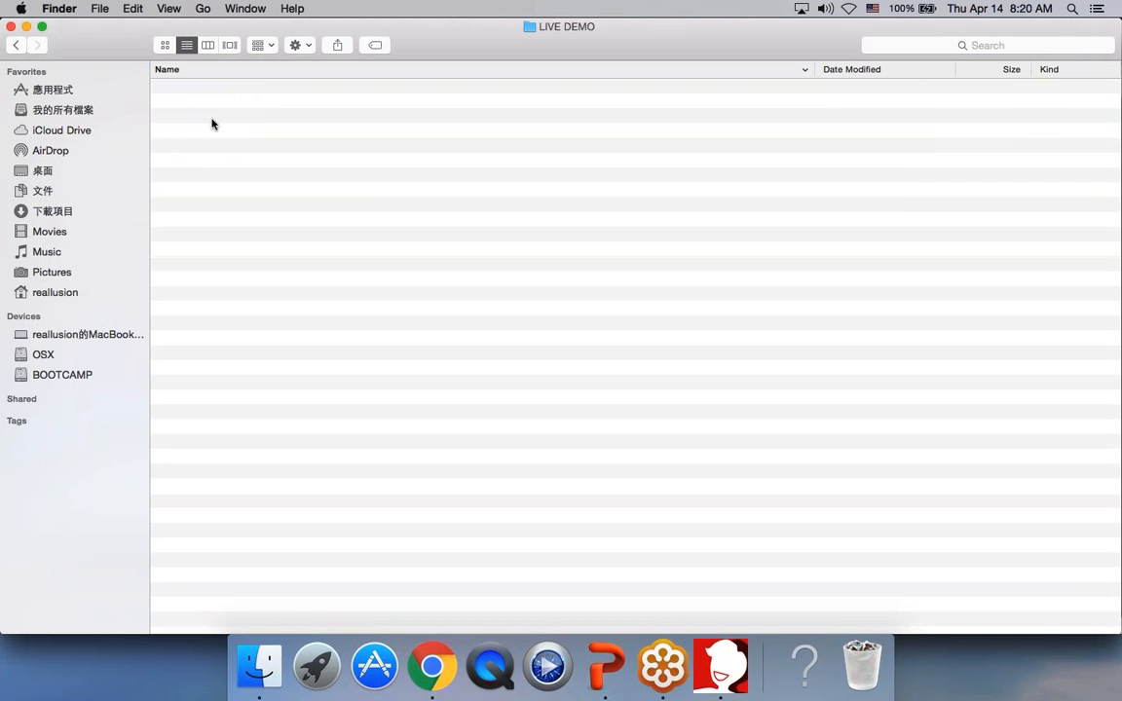
{"action": "double_click", "coordinate": [209, 87]}
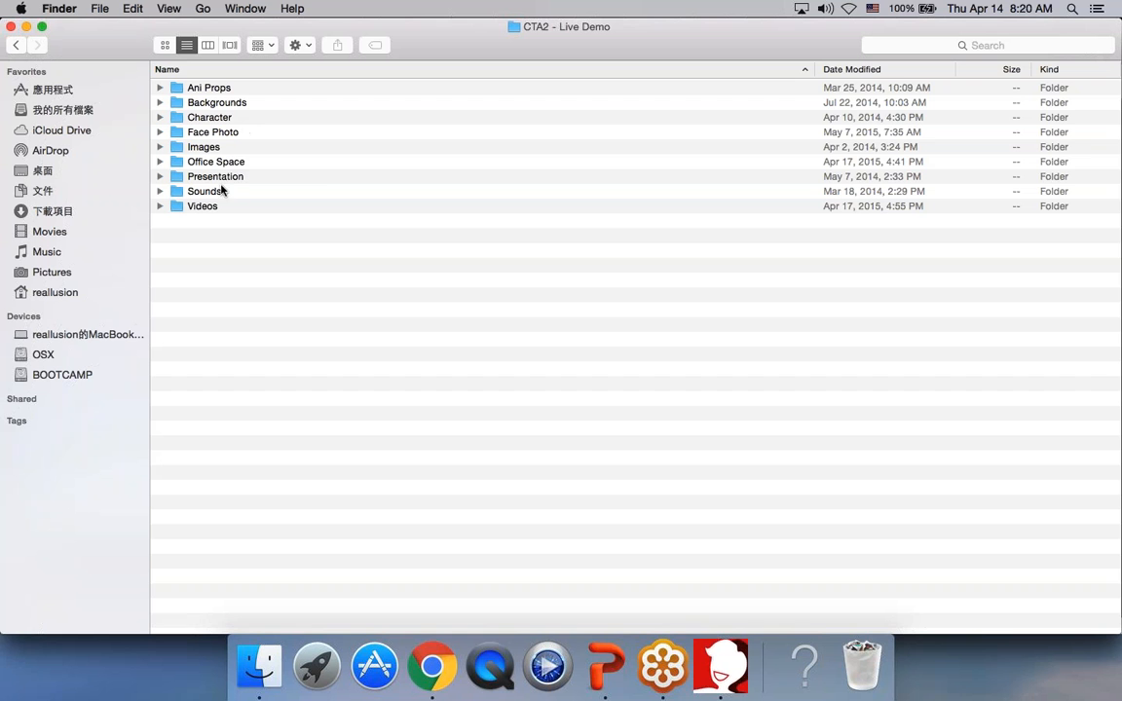
{"action": "left_click", "coordinate": [223, 105]}
{"action": "double_click", "coordinate": [223, 105]}
Step: Show the backgrounds as icons, select deep-blue-sky-background.jpg, and narrow the Finder window to uncover the animation stage
{"action": "left_click", "coordinate": [207, 44]}
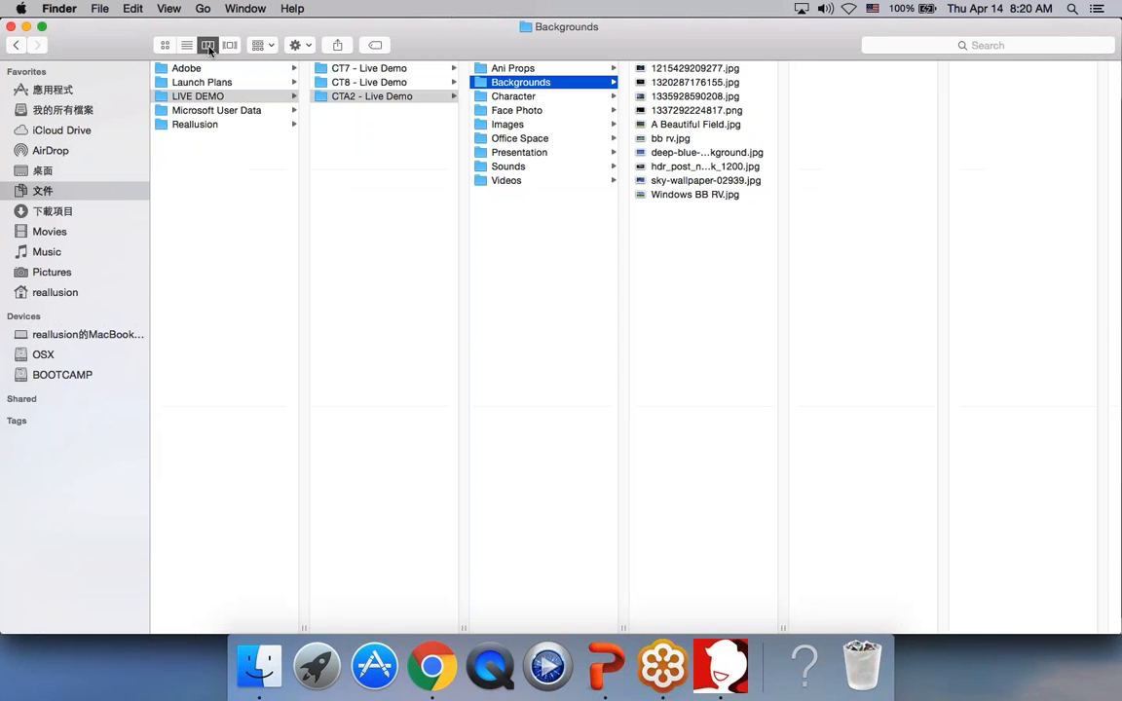
{"action": "left_click", "coordinate": [186, 45]}
{"action": "left_click", "coordinate": [165, 45]}
{"action": "left_click", "coordinate": [268, 365]}
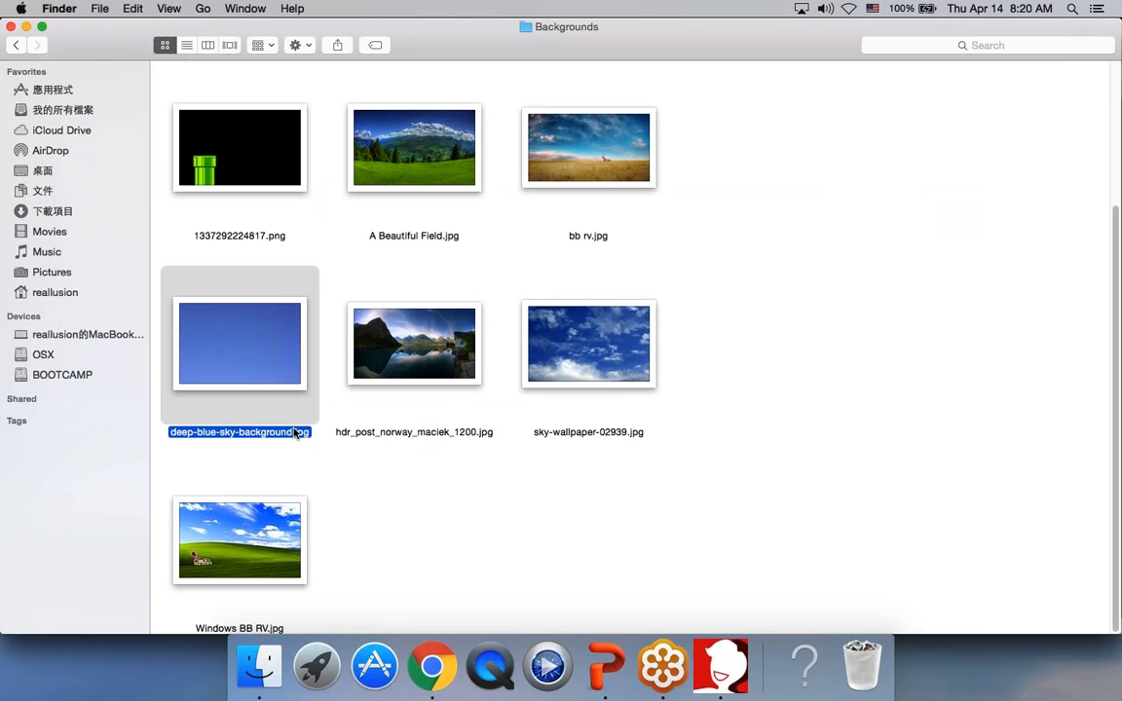
{"action": "left_click_drag", "start_coordinate": [3, 190], "coordinate": [577, 212]}
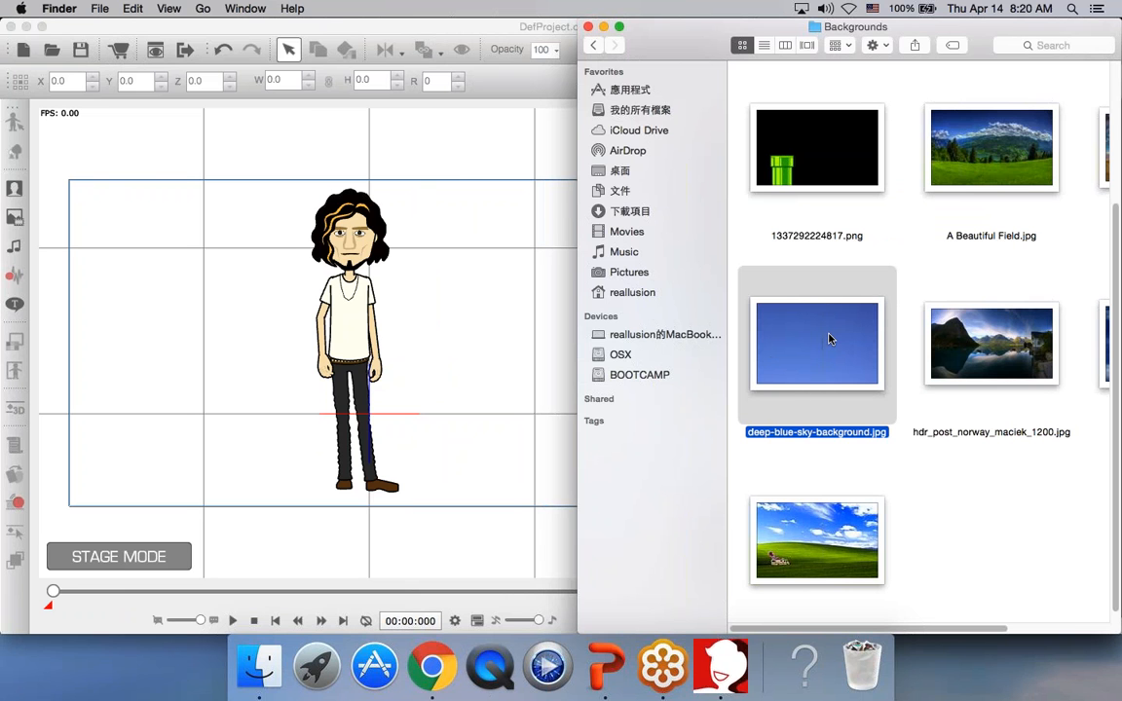
Step: Bring deep-blue-sky-background.jpg from Finder into the CrazyTalk Animator 2 stage, importing it as a background
{"action": "left_click_drag", "start_coordinate": [829, 338], "coordinate": [456, 311]}
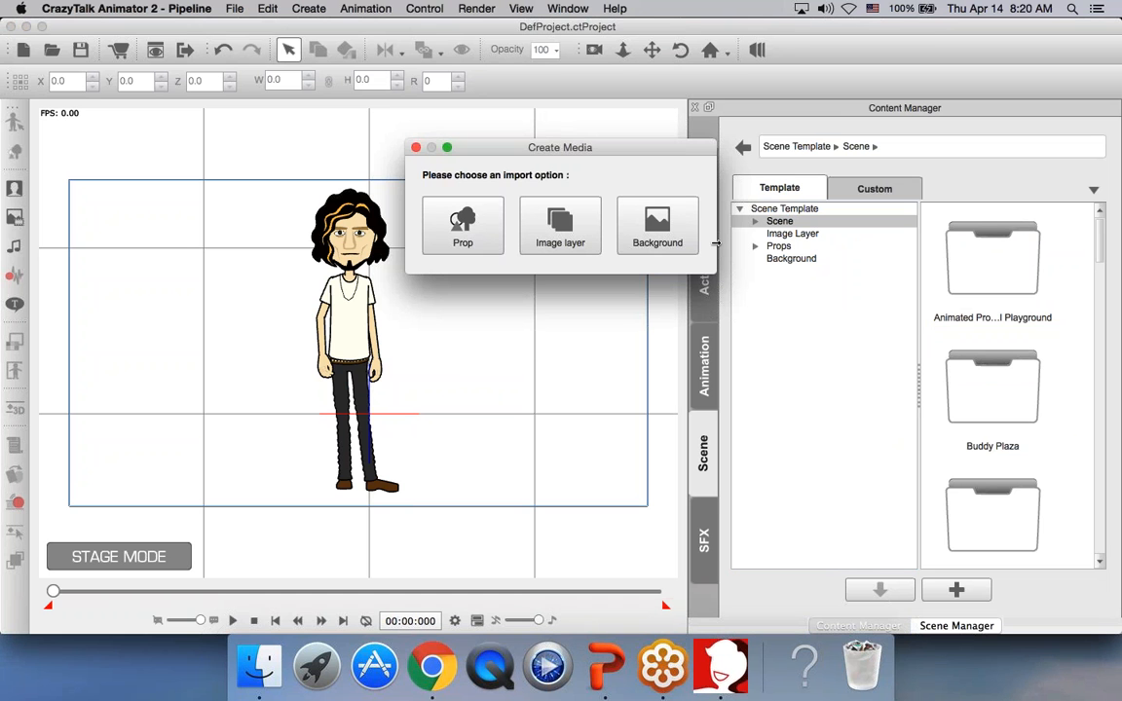
{"action": "left_click", "coordinate": [680, 234]}
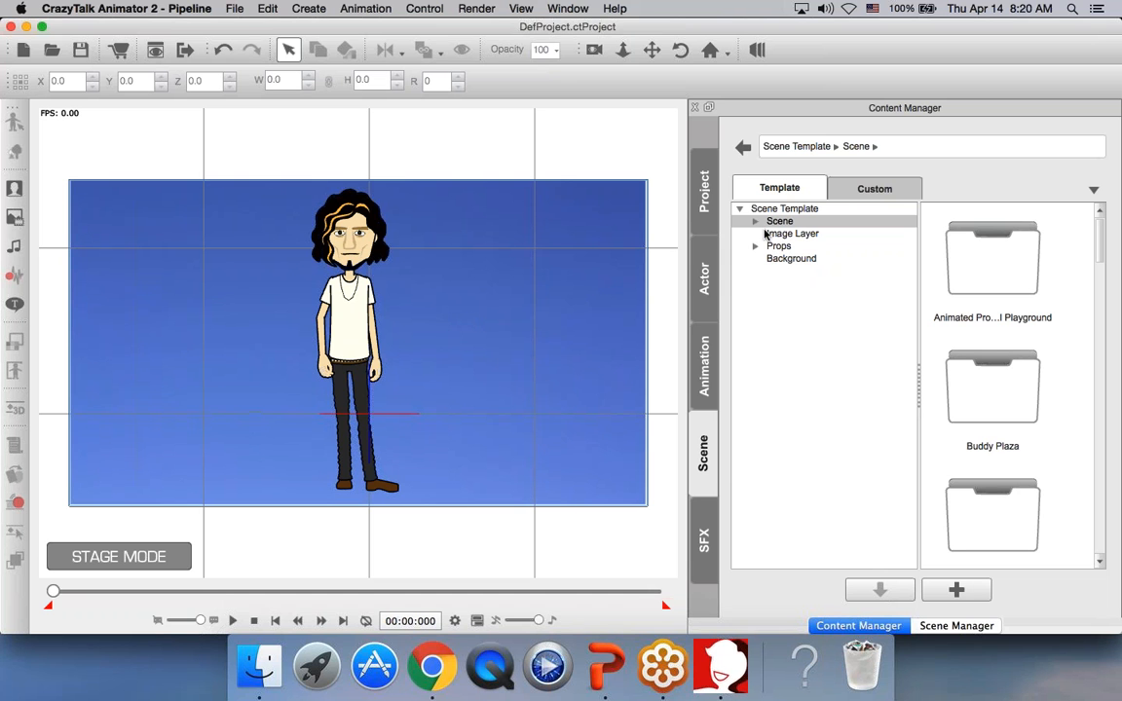
Step: Browse the Props folders of the scene templates from Animated Props through Conf. Room
{"action": "left_click", "coordinate": [755, 222]}
{"action": "left_click", "coordinate": [755, 222]}
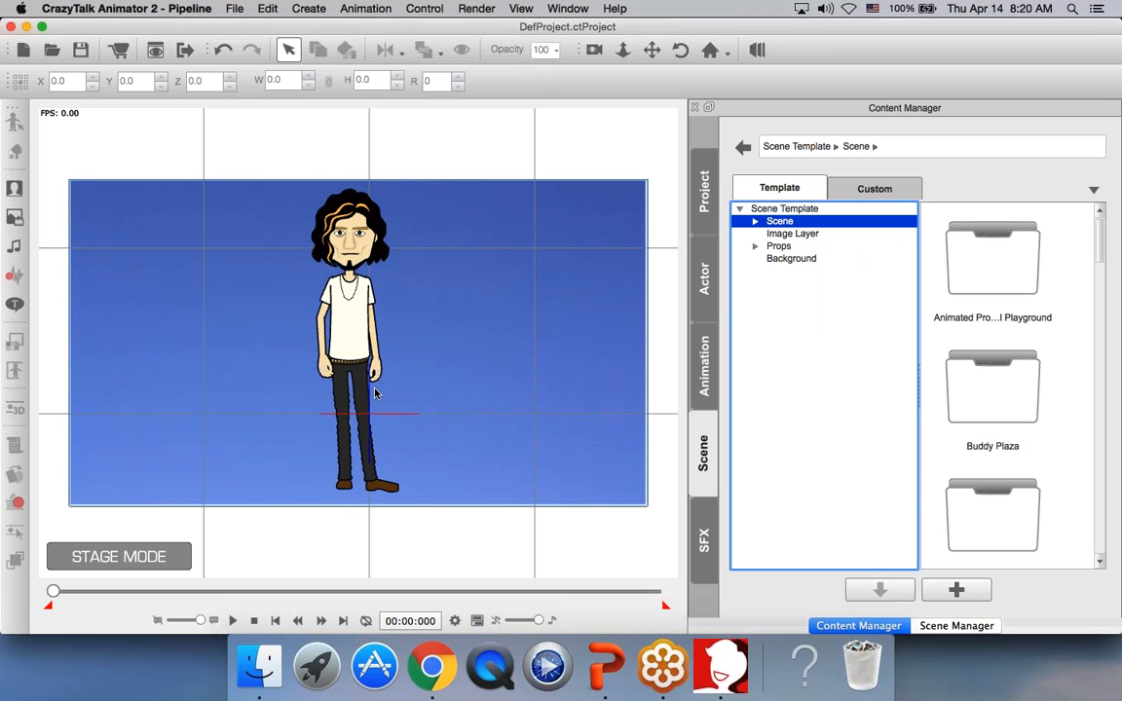
{"action": "left_click", "coordinate": [768, 249]}
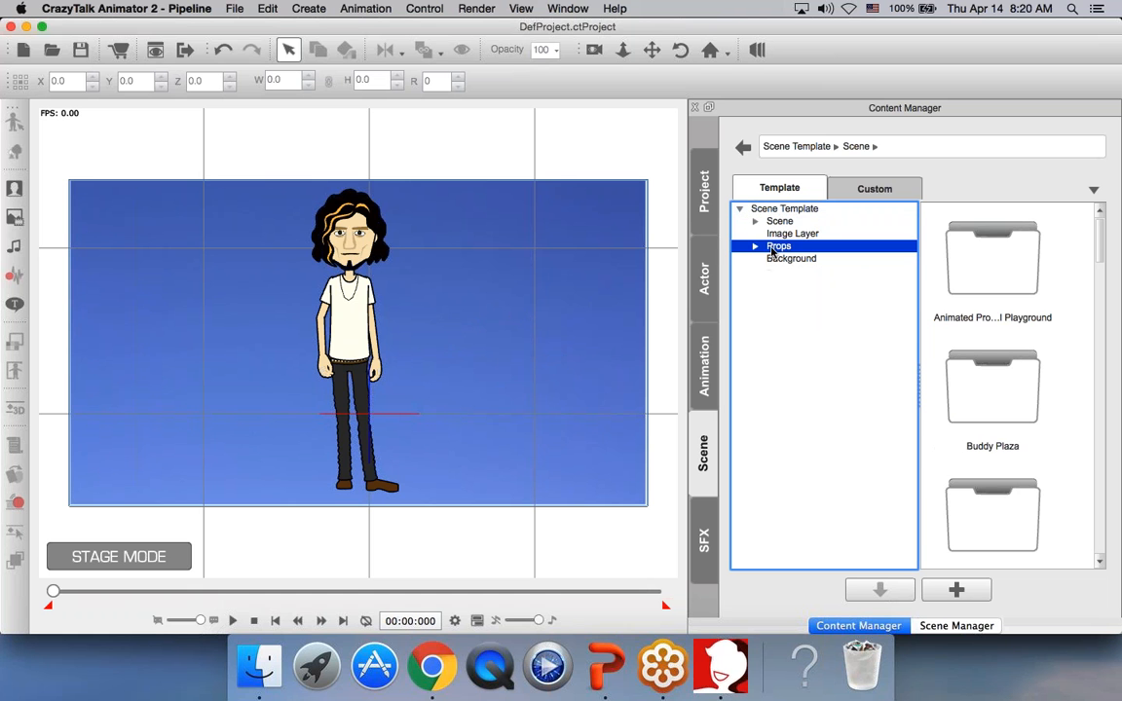
{"action": "left_click", "coordinate": [755, 246]}
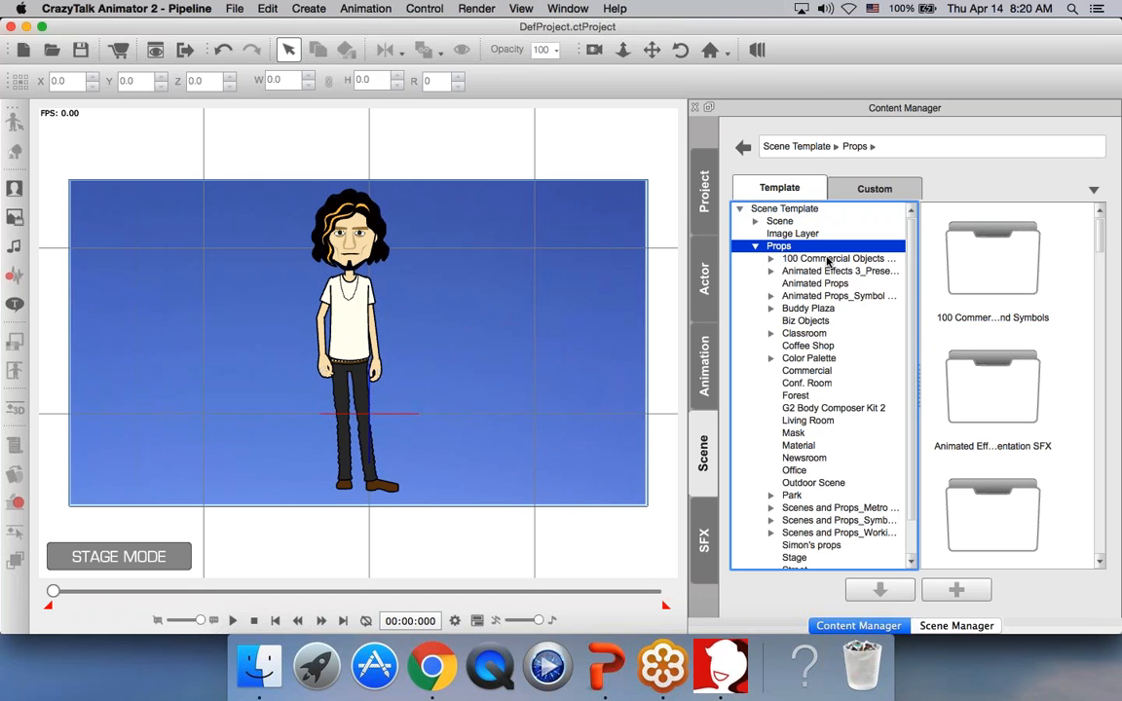
{"action": "left_click", "coordinate": [814, 283]}
{"action": "left_click", "coordinate": [809, 308]}
{"action": "left_click", "coordinate": [804, 333]}
{"action": "left_click", "coordinate": [808, 346]}
{"action": "left_click", "coordinate": [806, 371]}
{"action": "left_click", "coordinate": [808, 383]}
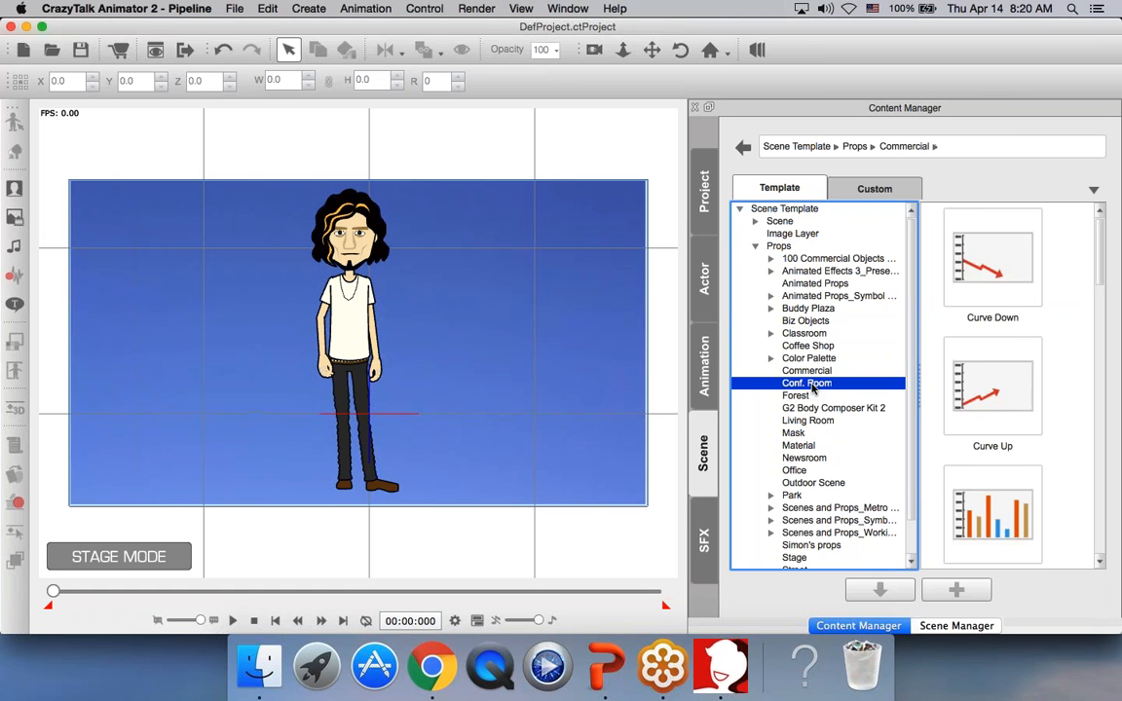
Step: Continue through the Props folders from Forest to Outdoor Scene, checking the contents of each
{"action": "left_click", "coordinate": [811, 396]}
{"action": "left_click", "coordinate": [809, 409]}
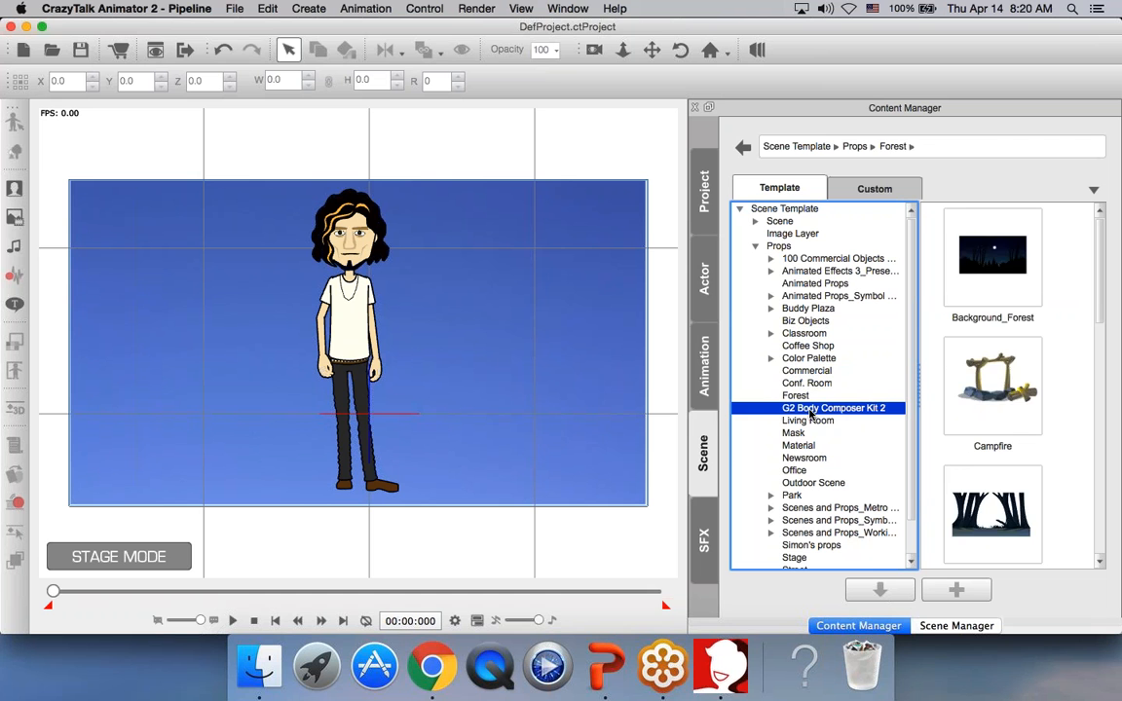
{"action": "left_click", "coordinate": [807, 420]}
{"action": "left_click", "coordinate": [795, 433]}
{"action": "left_click", "coordinate": [800, 446]}
{"action": "left_click", "coordinate": [803, 459]}
{"action": "left_click", "coordinate": [793, 483]}
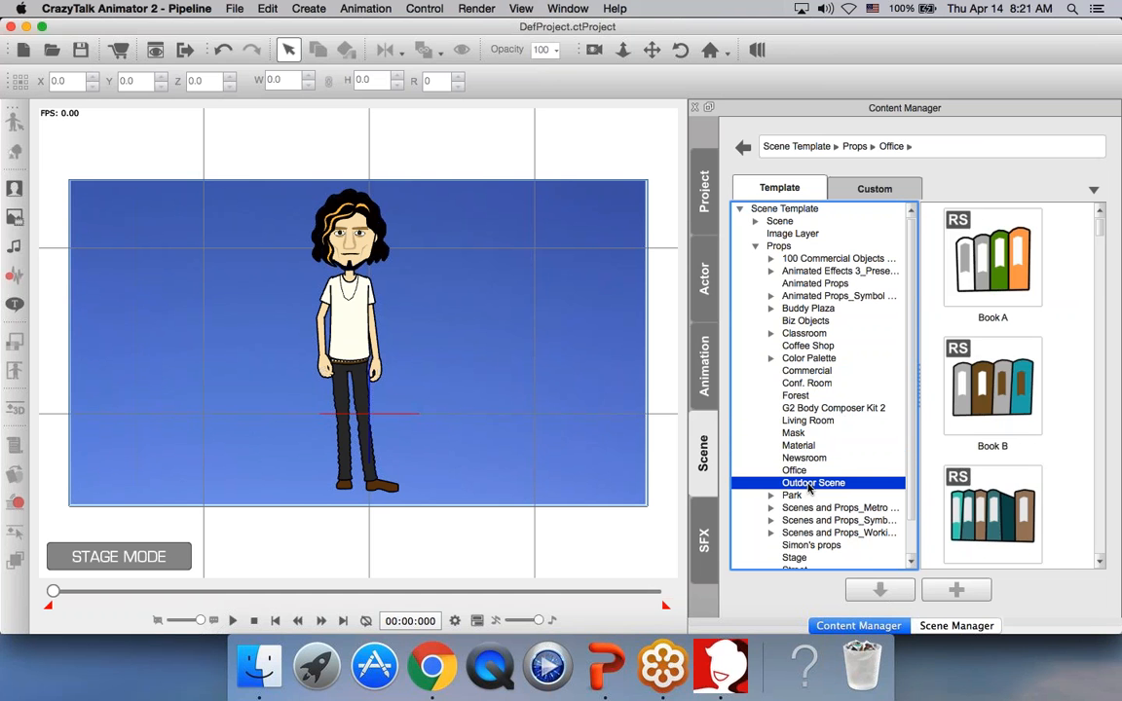
Step: Look into the Park props folder with its Flora subfolder, and revisit the G2 Body Composer Kit 2 and Conf. Room props
{"action": "left_click_drag", "start_coordinate": [912, 365], "coordinate": [911, 400]}
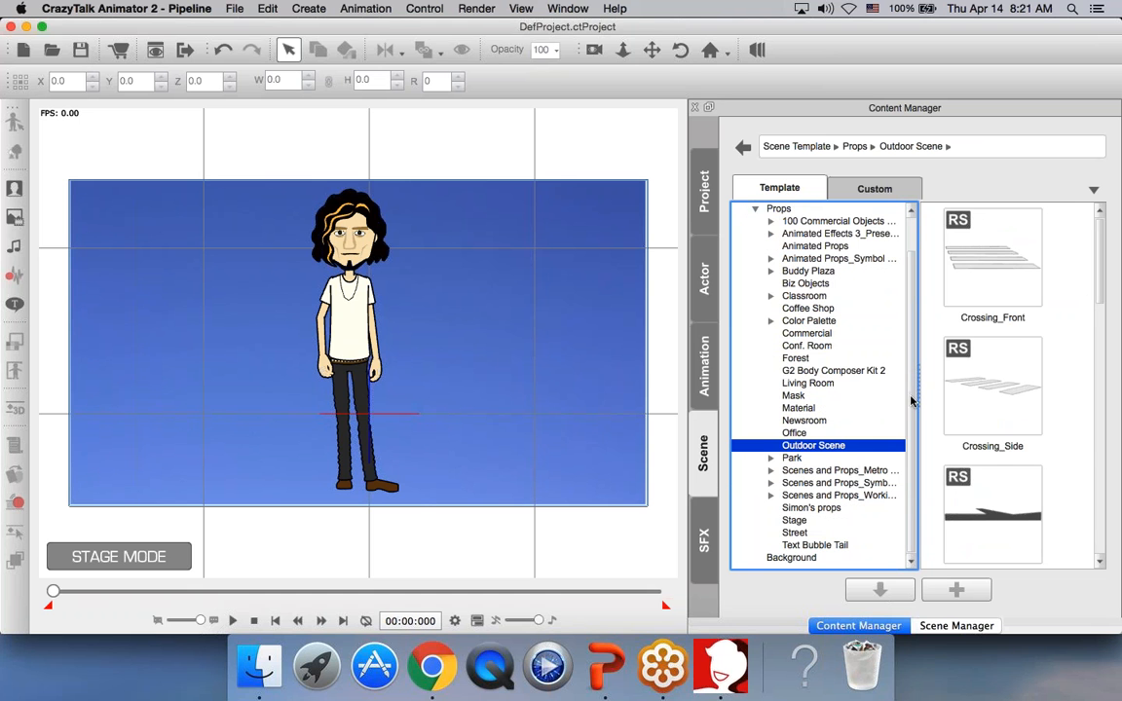
{"action": "left_click", "coordinate": [791, 459]}
{"action": "left_click", "coordinate": [772, 459]}
{"action": "left_click", "coordinate": [810, 468]}
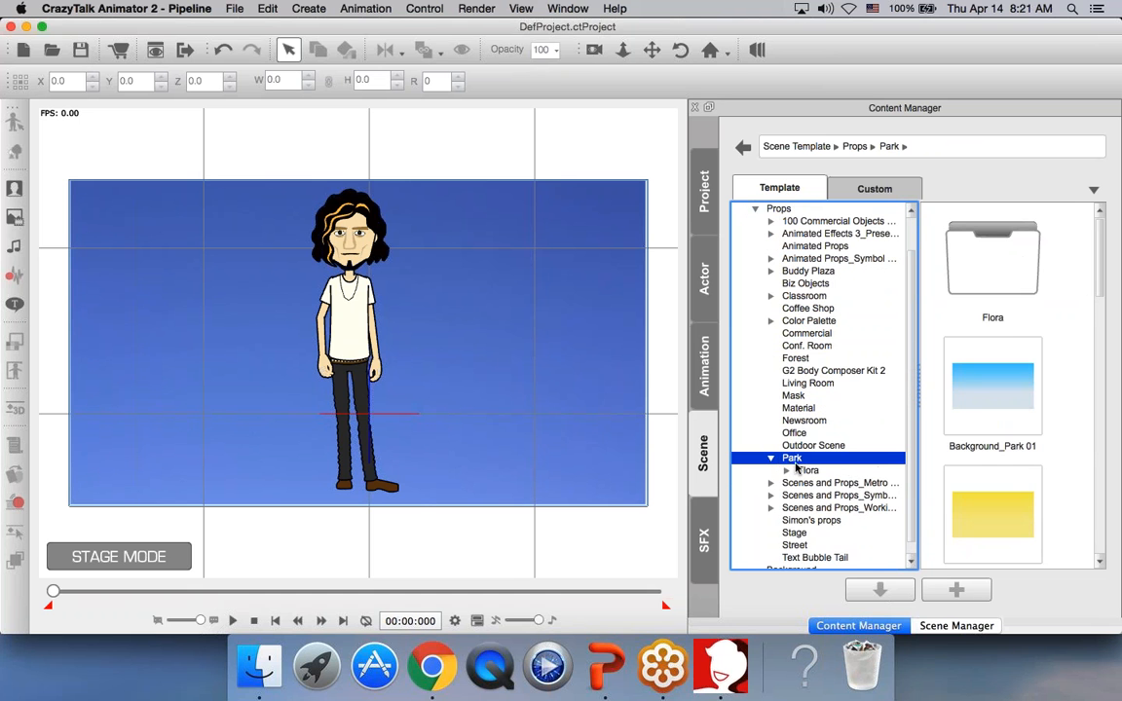
{"action": "left_click", "coordinate": [770, 458]}
{"action": "left_click", "coordinate": [817, 370]}
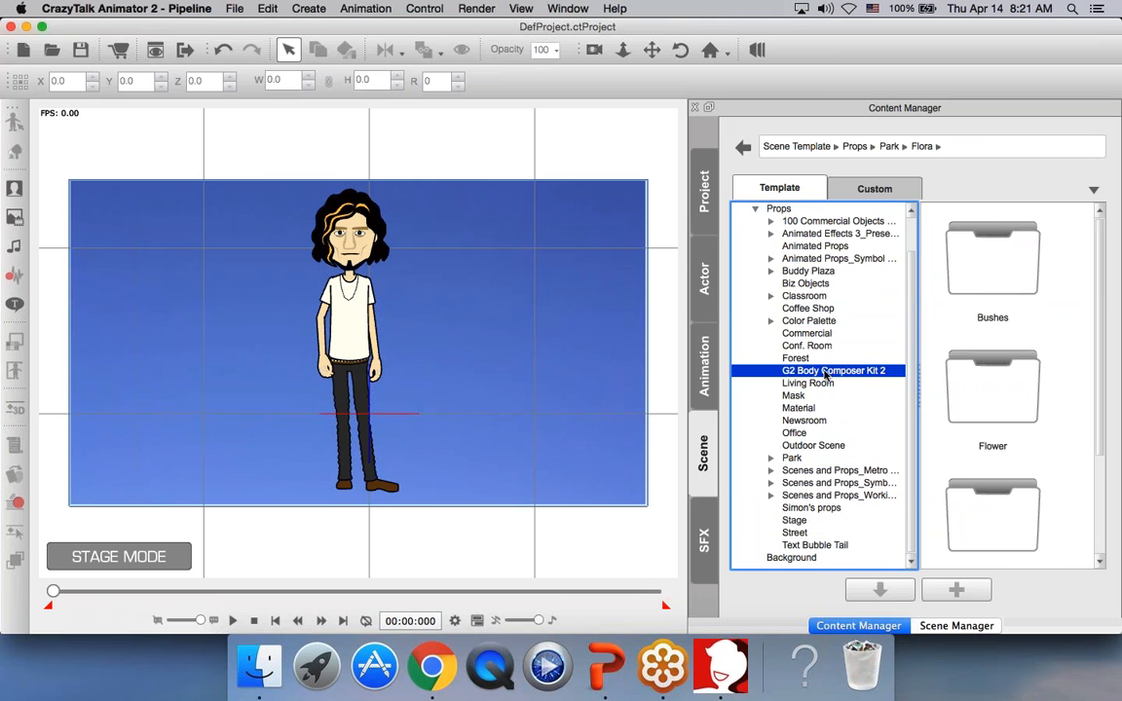
{"action": "left_click", "coordinate": [817, 346]}
{"action": "left_click_drag", "start_coordinate": [912, 382], "coordinate": [909, 296]}
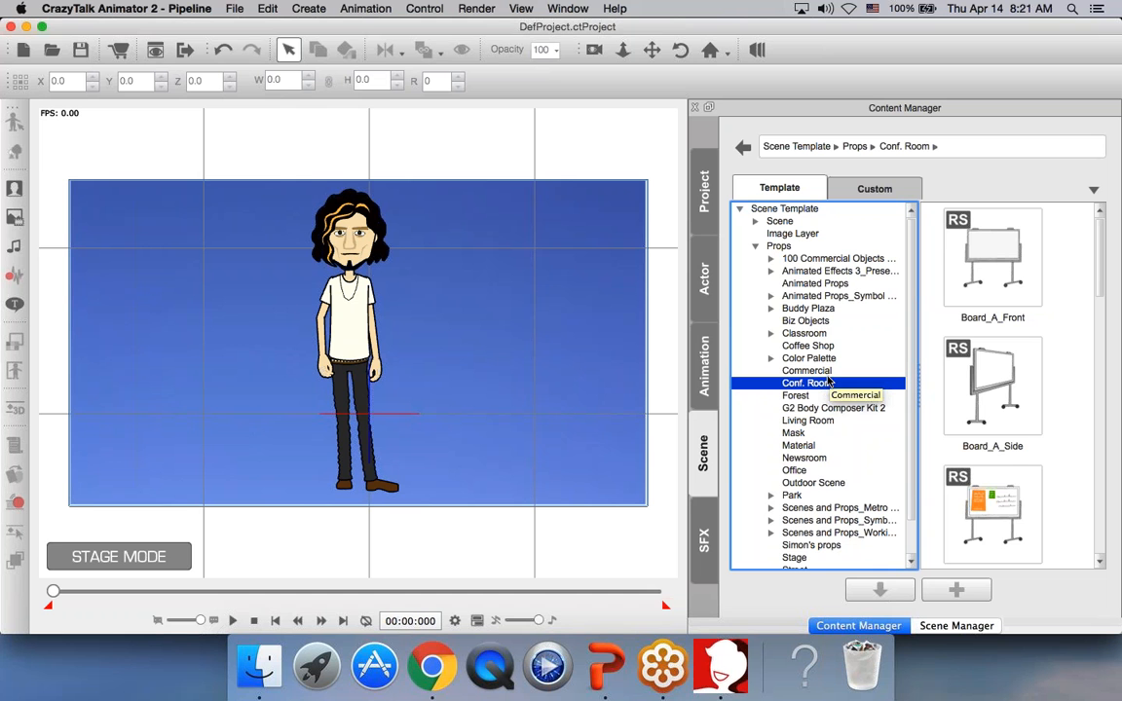
Step: Add the Skyline_B prop from the Outdoor Scene props folder to the stage
{"action": "left_click", "coordinate": [820, 483]}
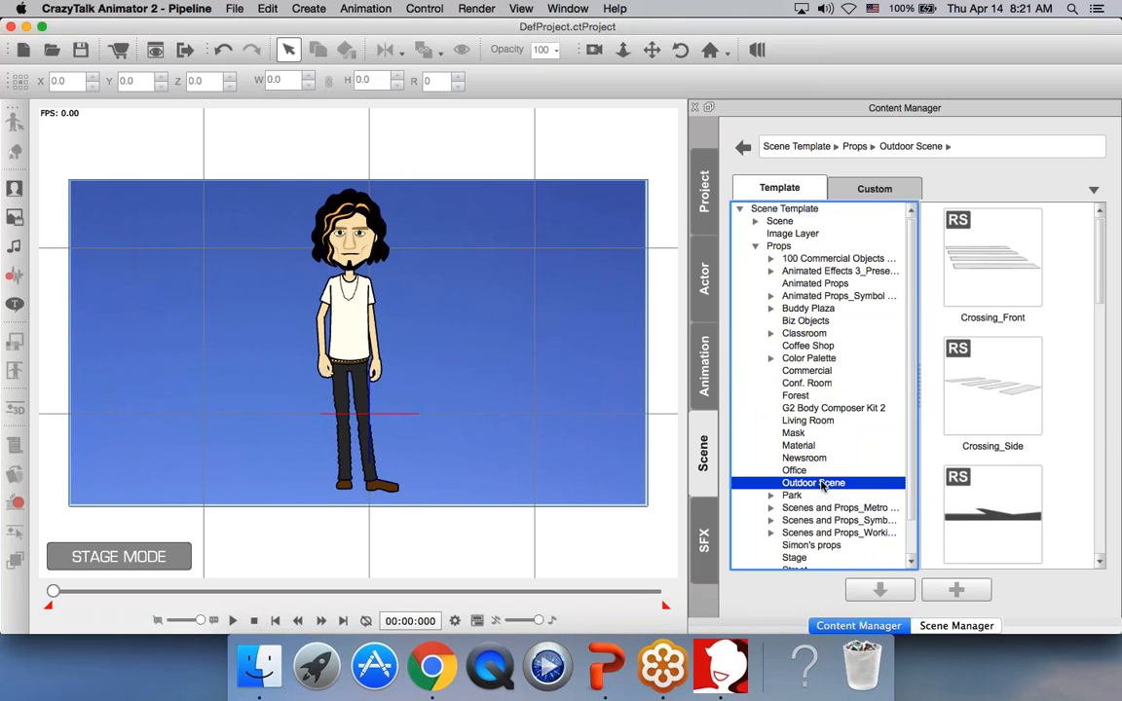
{"action": "scroll", "coordinate": [988, 261], "scroll_direction": "down", "scroll_amount": 5}
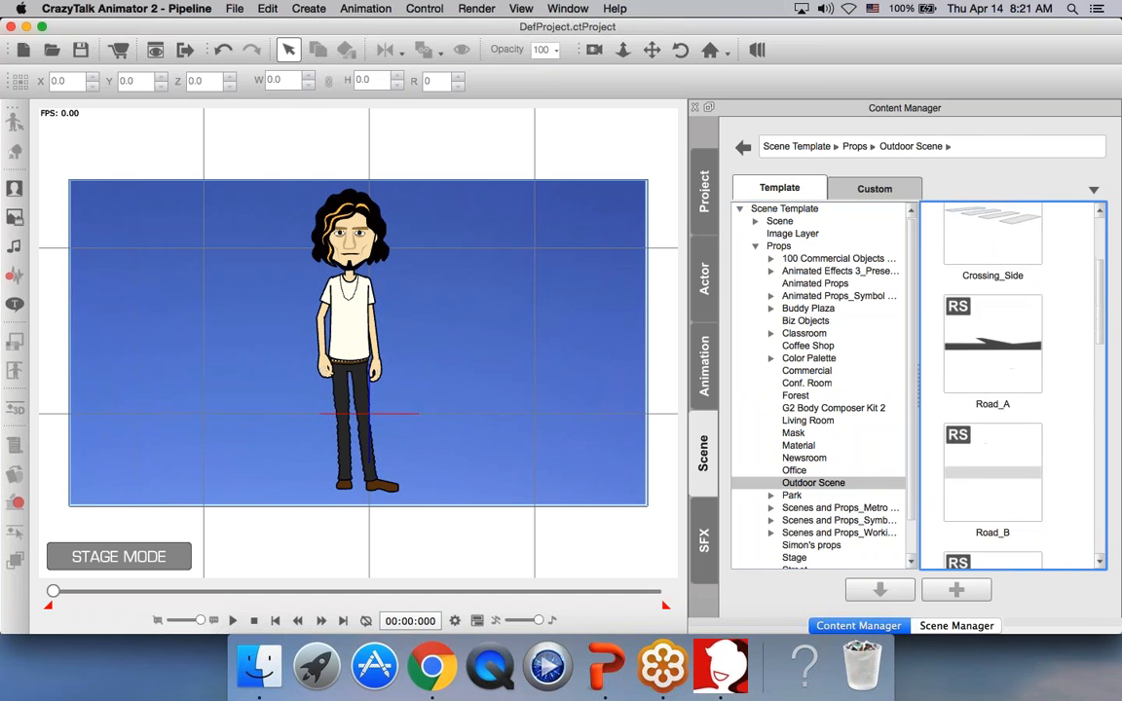
{"action": "scroll", "coordinate": [1091, 451], "scroll_direction": "down", "scroll_amount": 5}
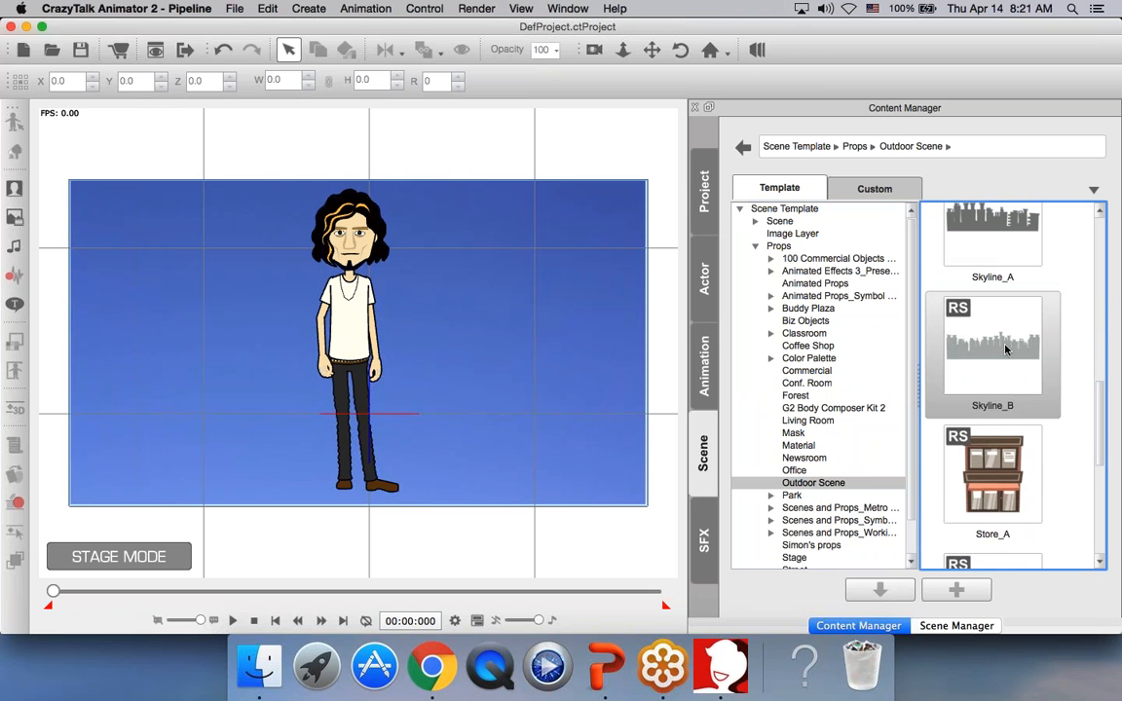
{"action": "left_click_drag", "start_coordinate": [1006, 351], "coordinate": [499, 280]}
Step: Move the light grey skyline across the upper half of the camera frame, to about X 10.3, Y 18.0
{"action": "left_click", "coordinate": [530, 419]}
{"action": "key", "text": "x"}
{"action": "scroll", "coordinate": [531, 419], "scroll_direction": "down", "scroll_amount": 5}
{"action": "scroll", "coordinate": [529, 419], "scroll_direction": "down", "scroll_amount": 3}
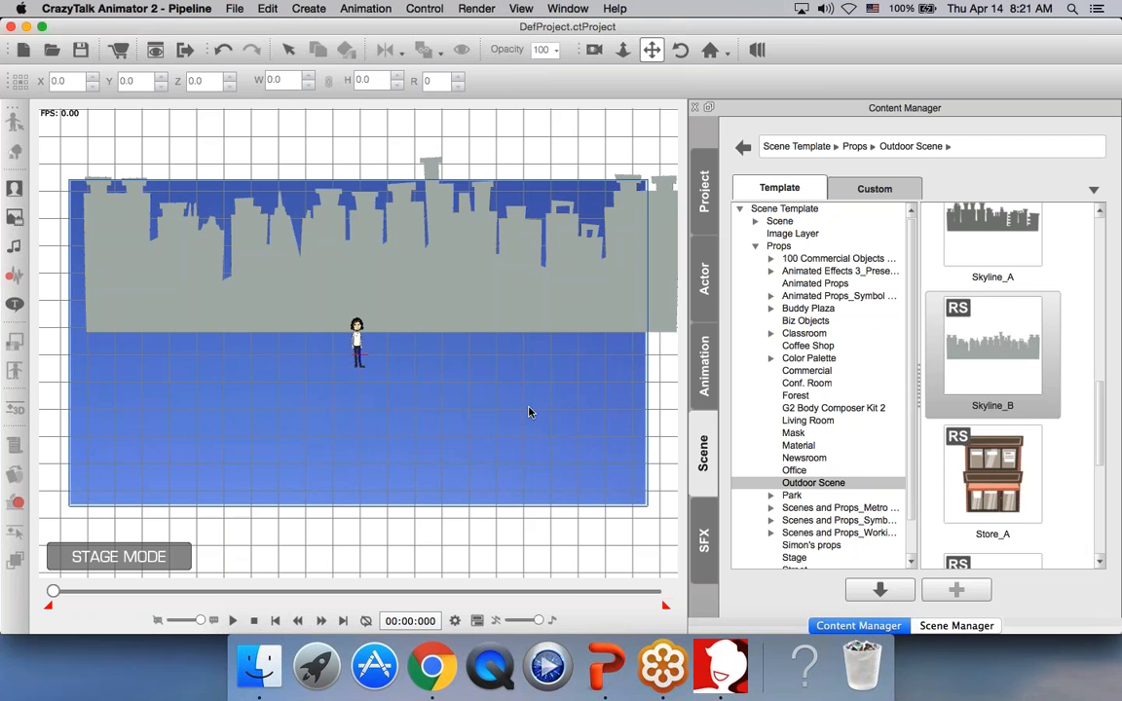
{"action": "key", "text": "q"}
{"action": "left_click", "coordinate": [484, 255]}
{"action": "left_click_drag", "start_coordinate": [489, 265], "coordinate": [470, 282]}
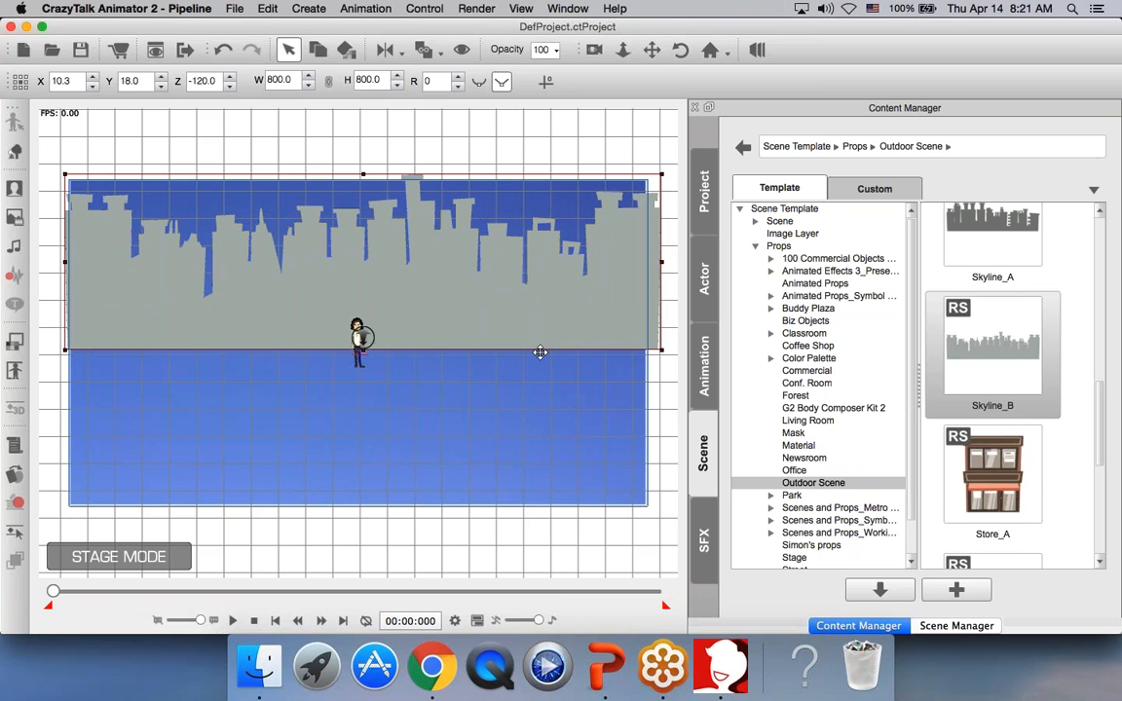
Step: Move the character to the lower-left corner of the camera frame, at about X -823.7, Y -639.4
{"action": "left_click", "coordinate": [357, 359]}
{"action": "left_click", "coordinate": [356, 343]}
{"action": "left_click_drag", "start_coordinate": [358, 345], "coordinate": [329, 378]}
{"action": "scroll", "coordinate": [332, 376], "scroll_direction": "up", "scroll_amount": 10}
{"action": "scroll", "coordinate": [331, 365], "scroll_direction": "down", "scroll_amount": 8}
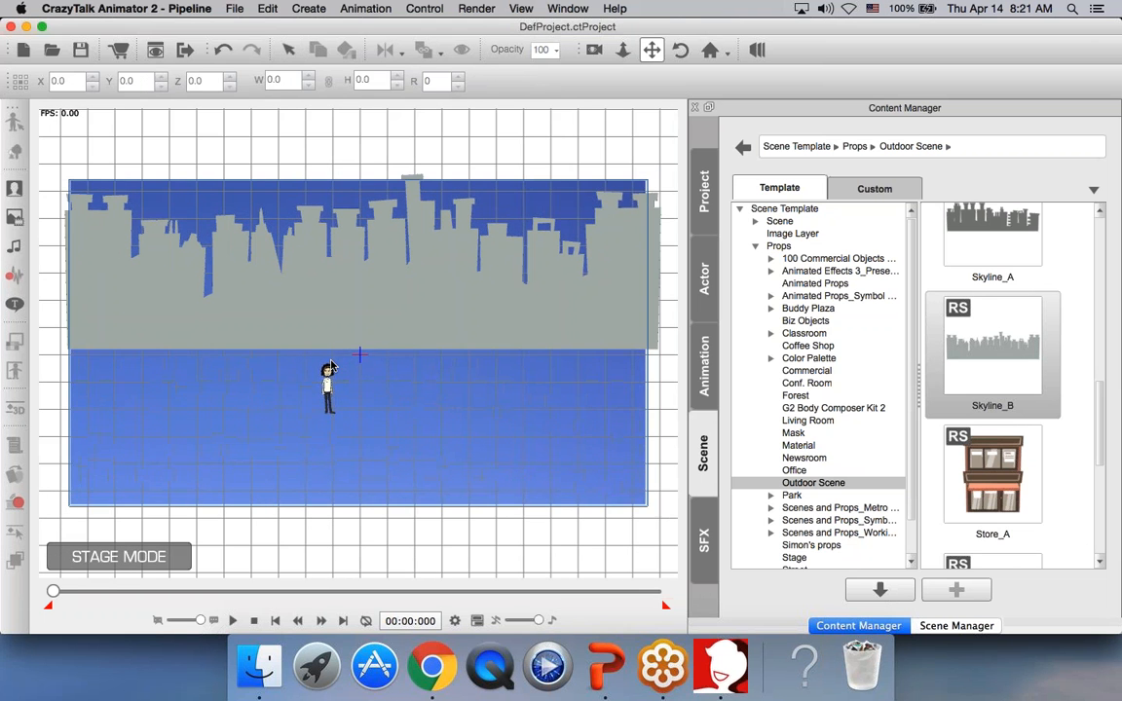
{"action": "left_click", "coordinate": [327, 389]}
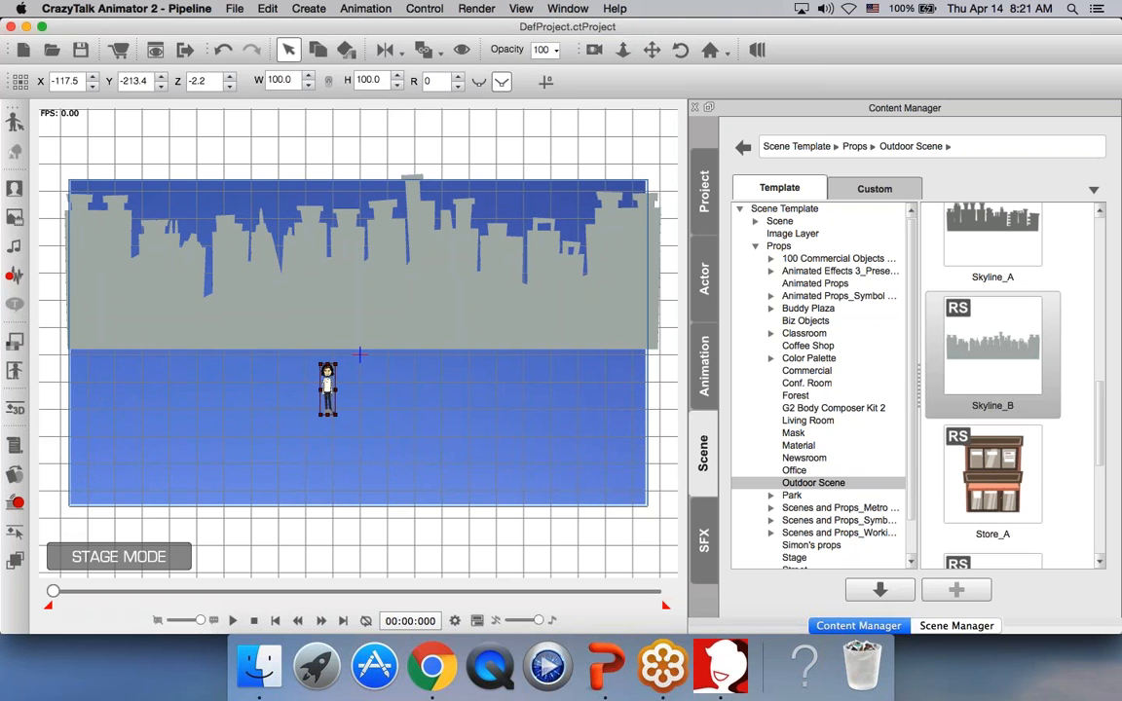
{"action": "left_click_drag", "start_coordinate": [327, 389], "coordinate": [135, 505]}
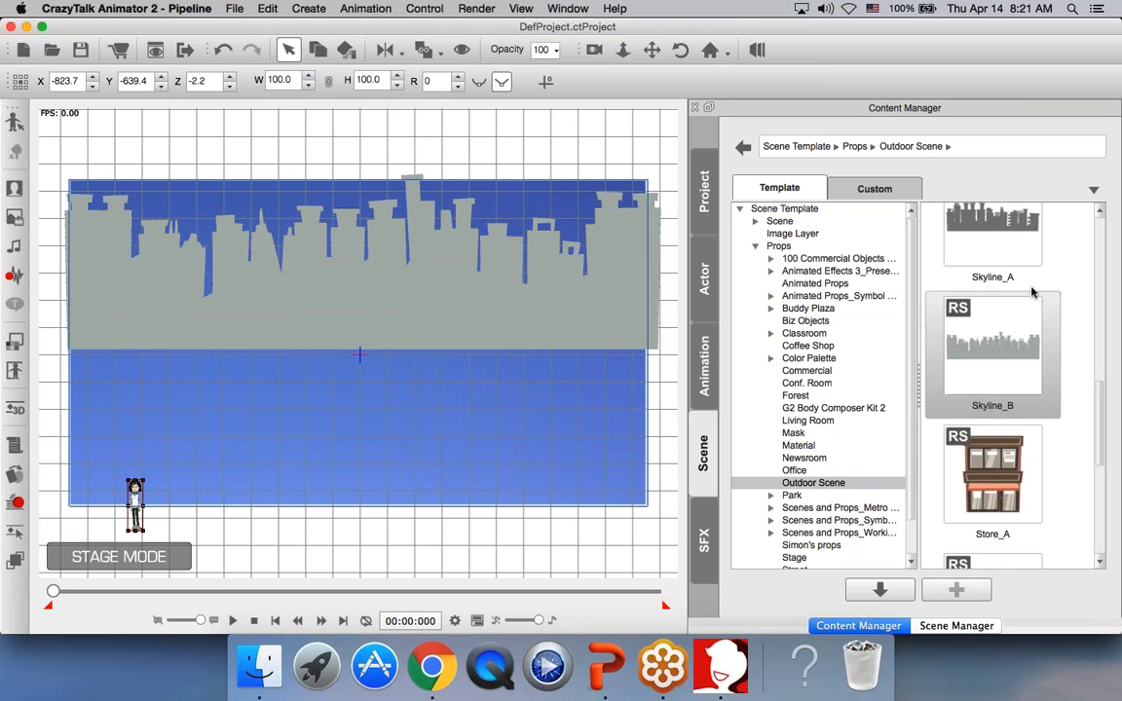
Step: Add the Skyline_A prop over the light skyline and enlarge it to about 1290.8 in width and height, spanning the camera frame
{"action": "left_click", "coordinate": [1017, 261]}
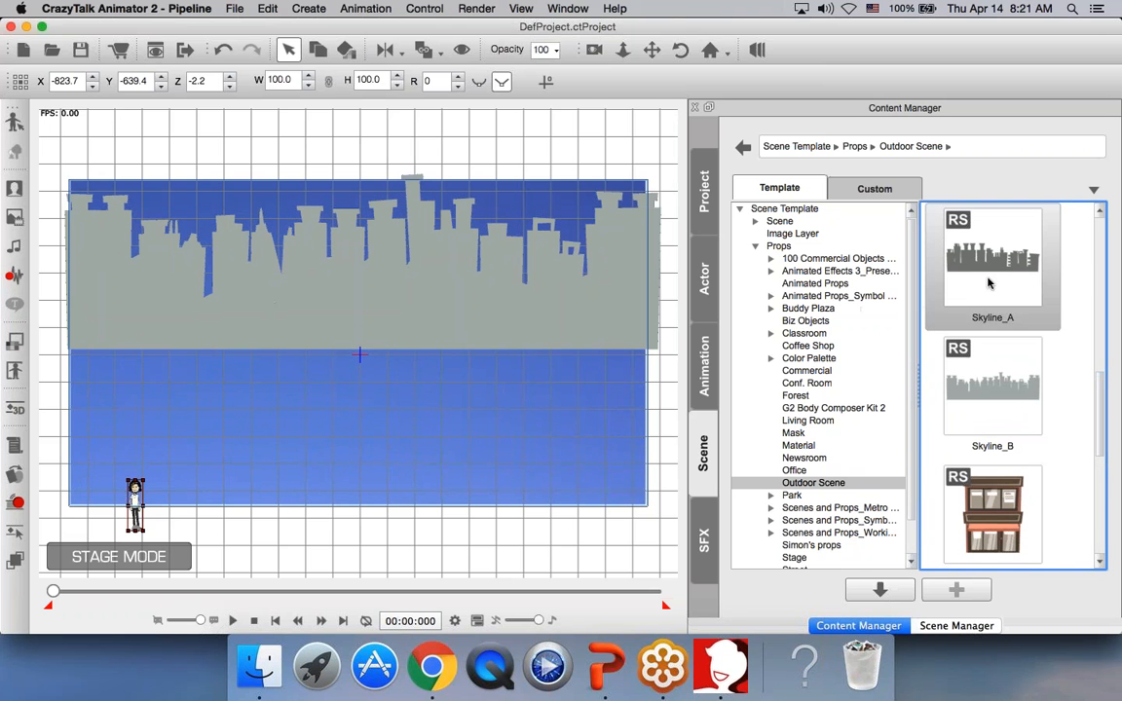
{"action": "left_click_drag", "start_coordinate": [988, 283], "coordinate": [198, 302]}
{"action": "left_click_drag", "start_coordinate": [283, 257], "coordinate": [339, 333]}
{"action": "left_click_drag", "start_coordinate": [456, 257], "coordinate": [580, 181]}
{"action": "left_click_drag", "start_coordinate": [493, 298], "coordinate": [548, 348]}
{"action": "left_click_drag", "start_coordinate": [630, 212], "coordinate": [460, 267]}
{"action": "left_click_drag", "start_coordinate": [562, 227], "coordinate": [650, 300]}
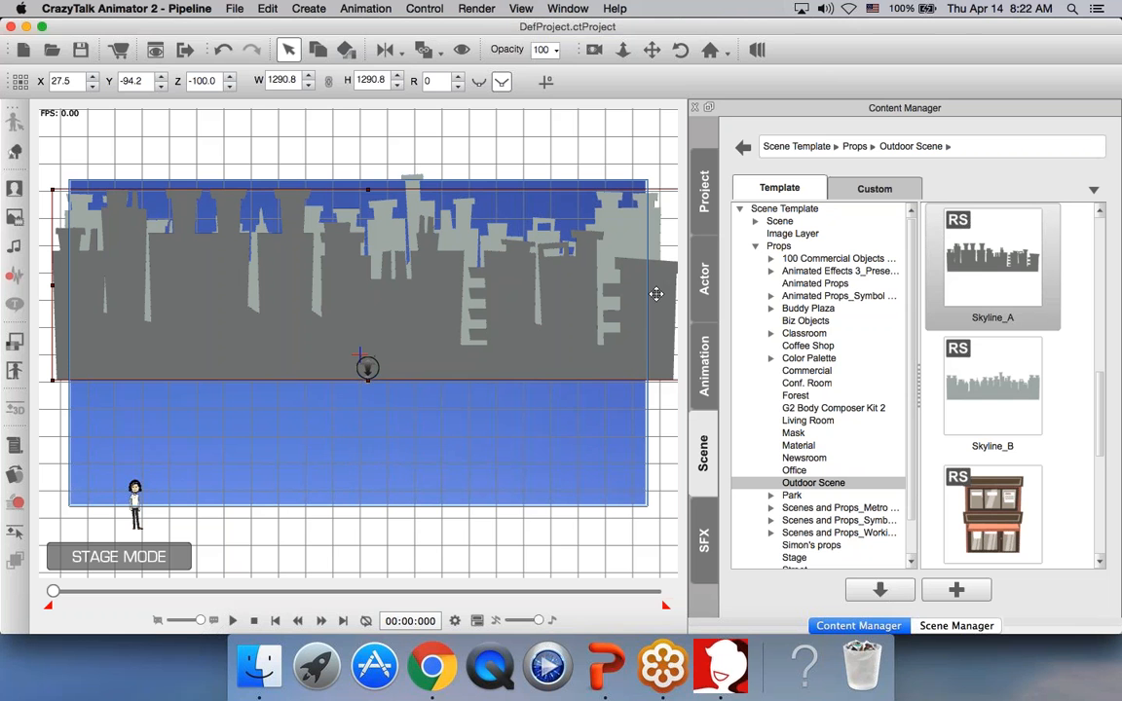
Step: Shrink the dark skyline to about 1219.4 in width and height and lower it to about X 10.1, Y -158.0
{"action": "left_click_drag", "start_coordinate": [52, 189], "coordinate": [72, 204]}
{"action": "left_click_drag", "start_coordinate": [135, 231], "coordinate": [127, 234]}
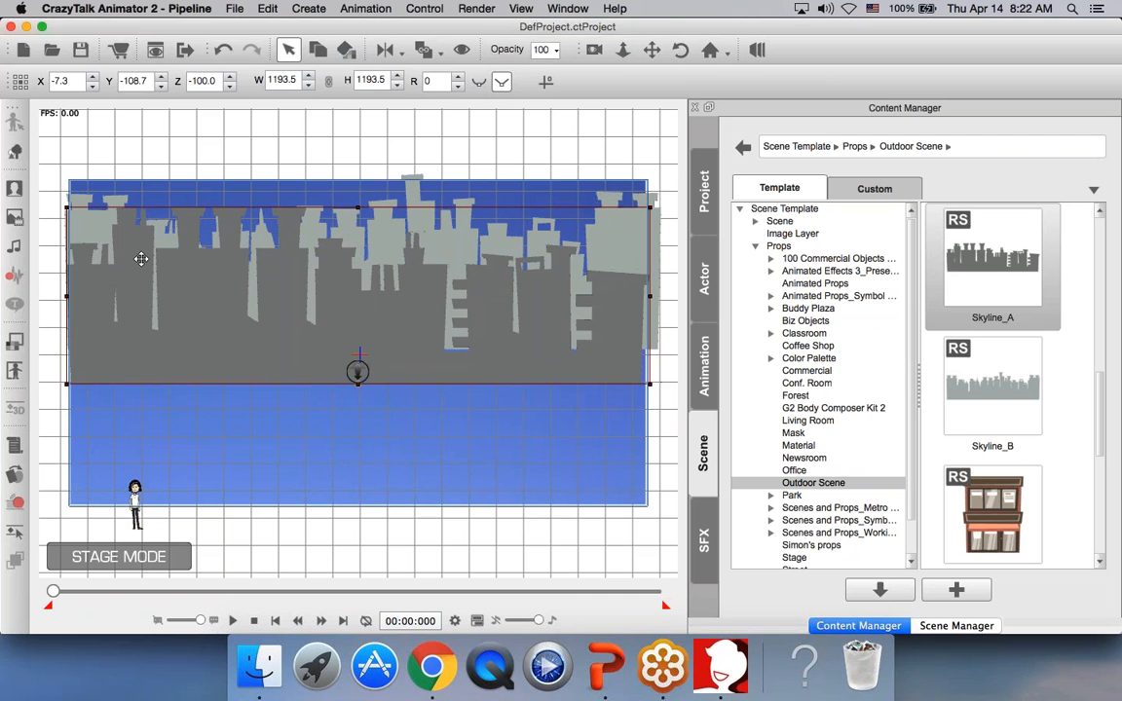
{"action": "left_click_drag", "start_coordinate": [648, 209], "coordinate": [658, 204]}
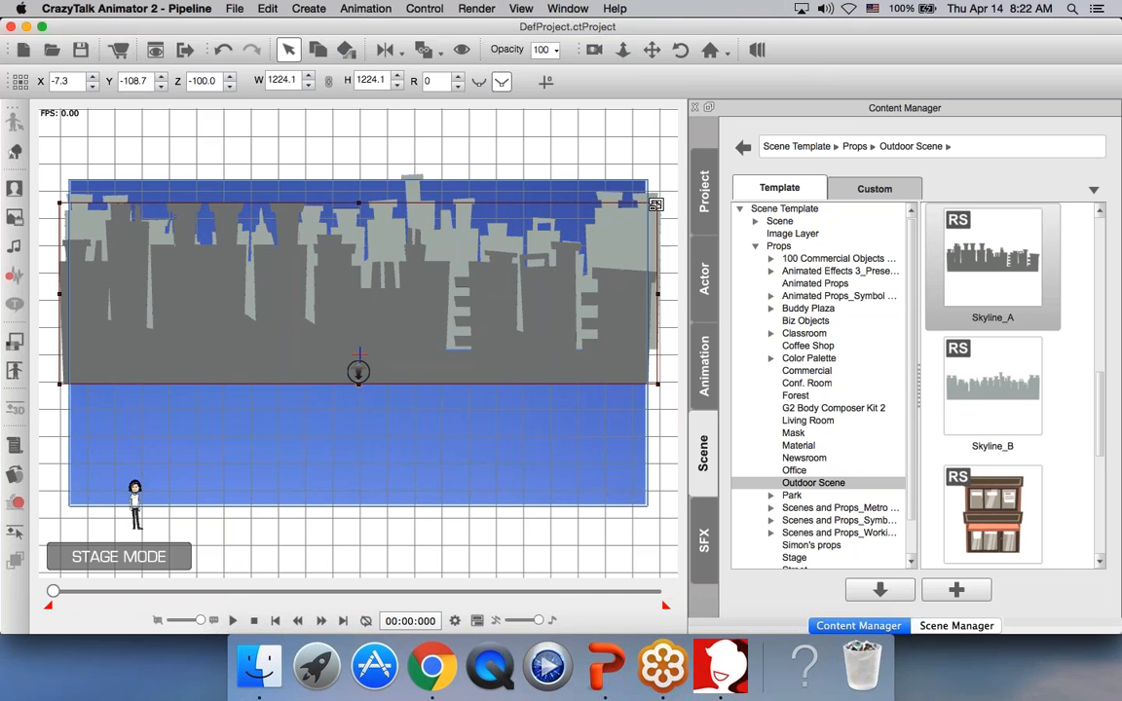
{"action": "left_click_drag", "start_coordinate": [607, 269], "coordinate": [611, 282]}
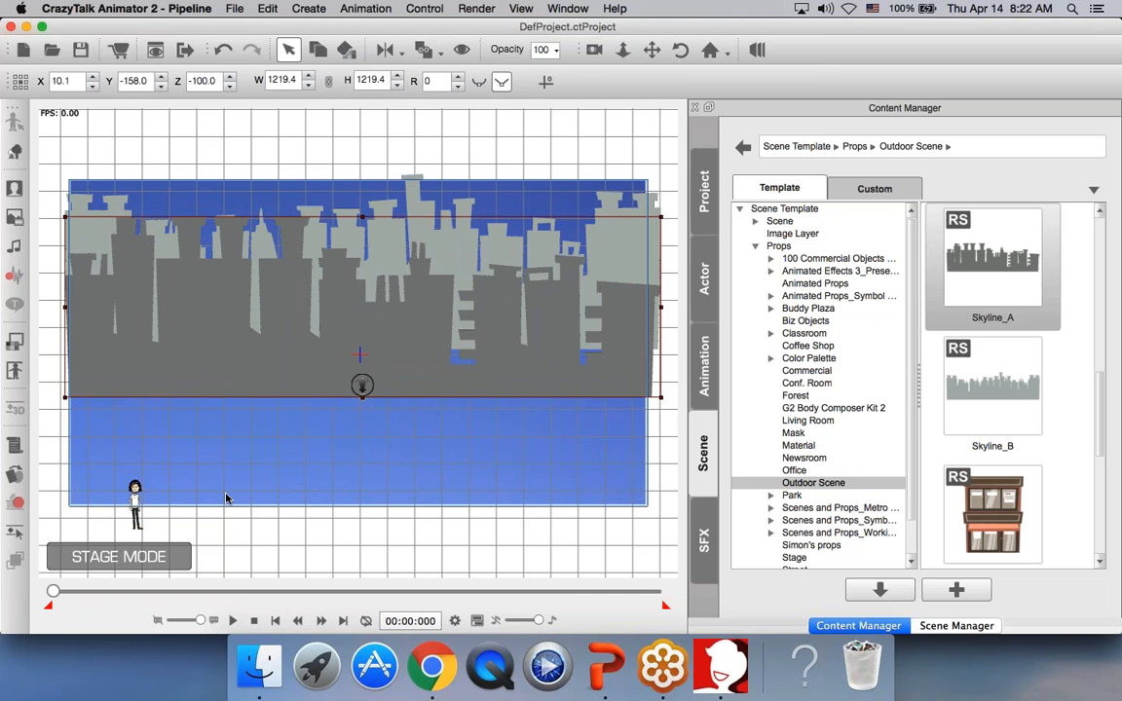
Step: Lower the light skyline to about X 4.5, Y -48.8, and shift the dark skyline to about X 1.4
{"action": "left_click", "coordinate": [468, 245]}
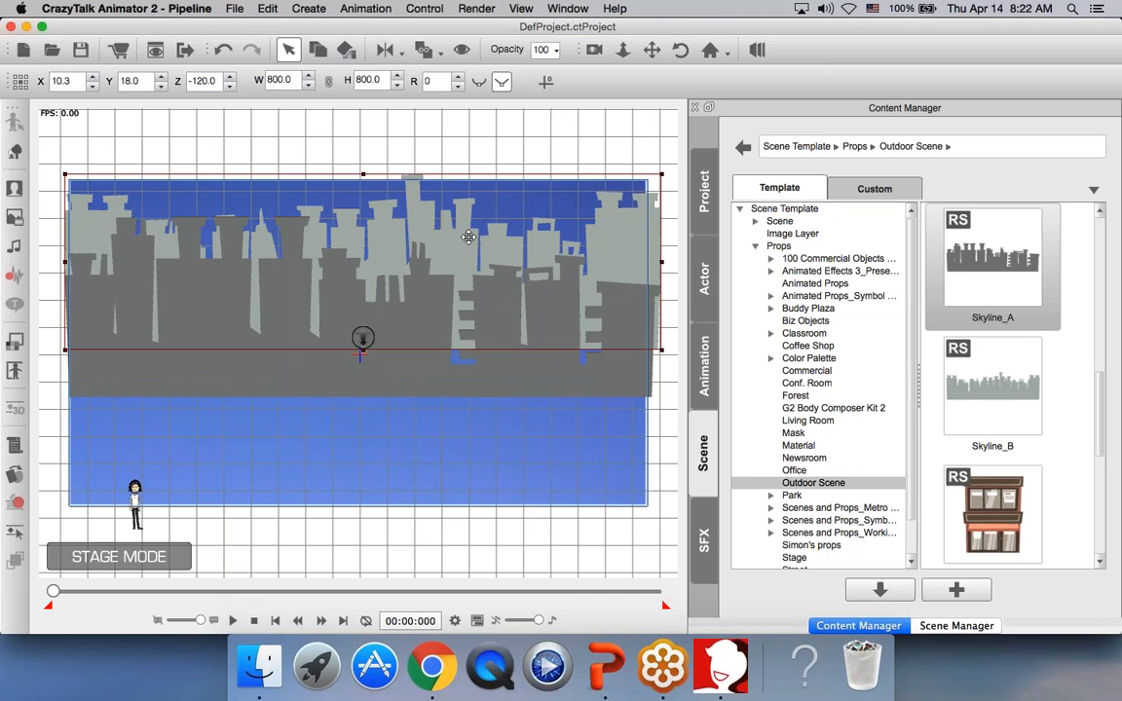
{"action": "left_click_drag", "start_coordinate": [469, 246], "coordinate": [467, 255]}
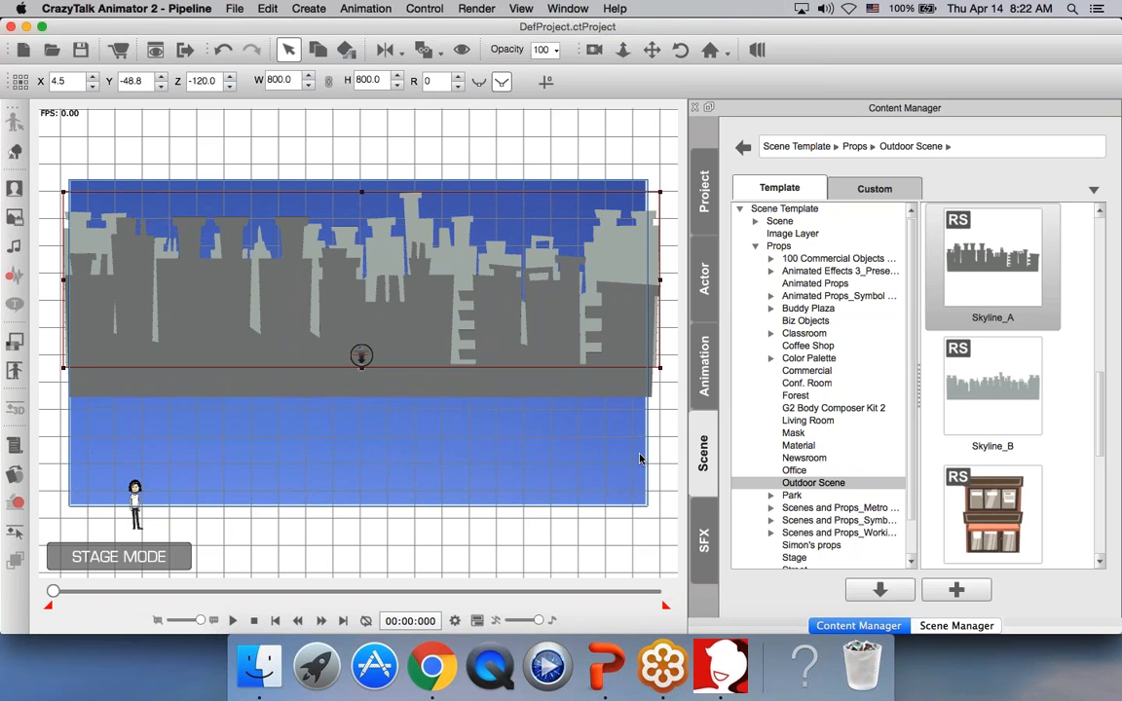
{"action": "left_click", "coordinate": [560, 149]}
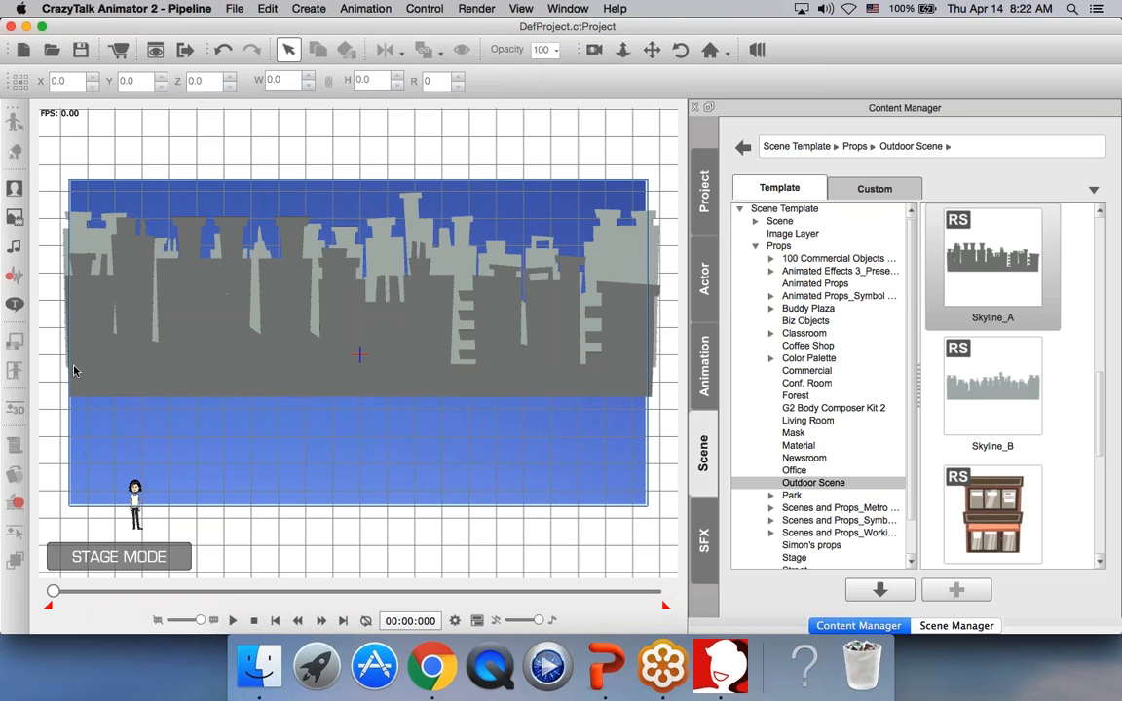
{"action": "left_click", "coordinate": [156, 366]}
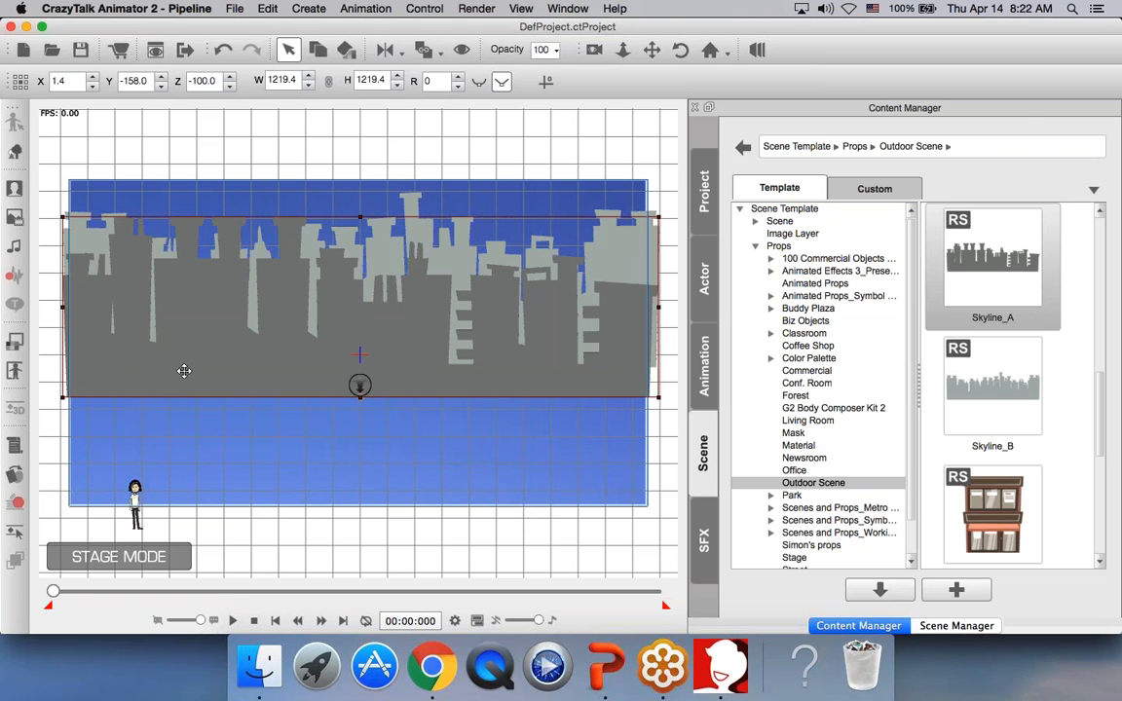
{"action": "left_click", "coordinate": [666, 456]}
Step: Add the Road_B prop below the skylines, stretch its height to about 1254.6, and place it at about X -18.1, Y -364.3
{"action": "scroll", "coordinate": [1100, 421], "scroll_direction": "down", "scroll_amount": 1}
{"action": "left_click_drag", "start_coordinate": [1100, 420], "coordinate": [1110, 351]}
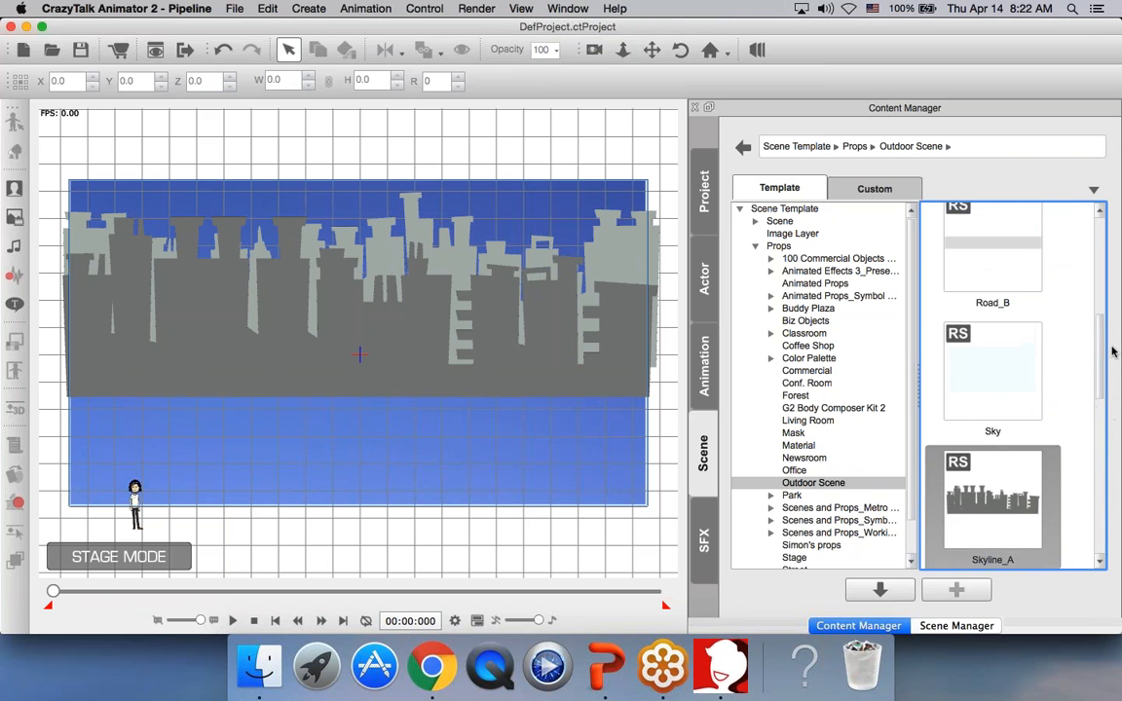
{"action": "left_click", "coordinate": [1041, 306]}
{"action": "left_click_drag", "start_coordinate": [960, 274], "coordinate": [316, 426]}
{"action": "left_click_drag", "start_coordinate": [418, 416], "coordinate": [477, 445]}
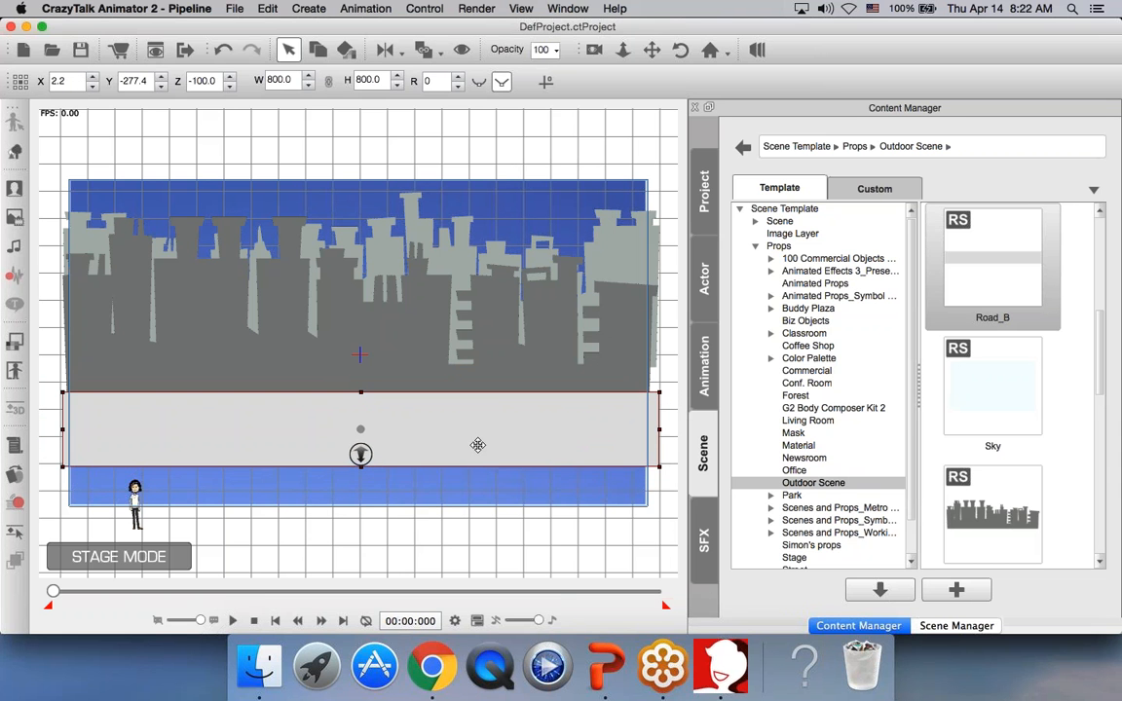
{"action": "mouse_move", "coordinate": [362, 473]}
{"action": "left_mouse_down"}
{"action": "mouse_move", "coordinate": [363, 487]}
{"action": "mouse_move", "coordinate": [382, 492]}
{"action": "mouse_move", "coordinate": [383, 474]}
{"action": "mouse_move", "coordinate": [376, 480]}
{"action": "left_mouse_up"}
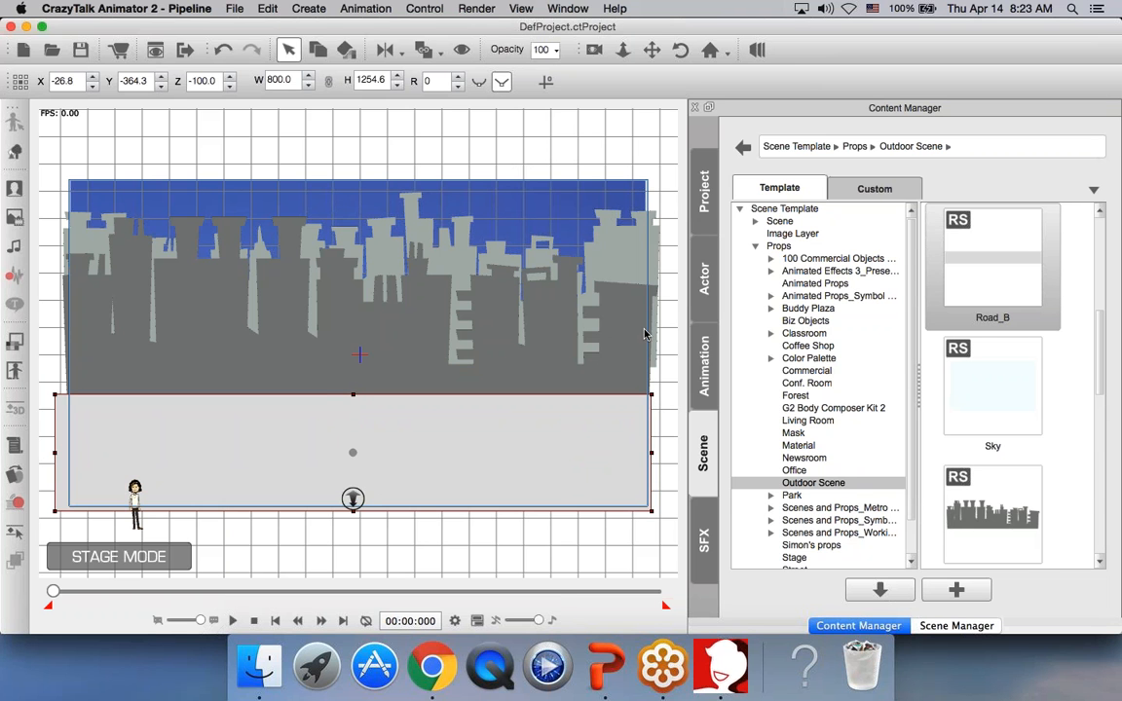
{"action": "left_click_drag", "start_coordinate": [577, 442], "coordinate": [580, 442]}
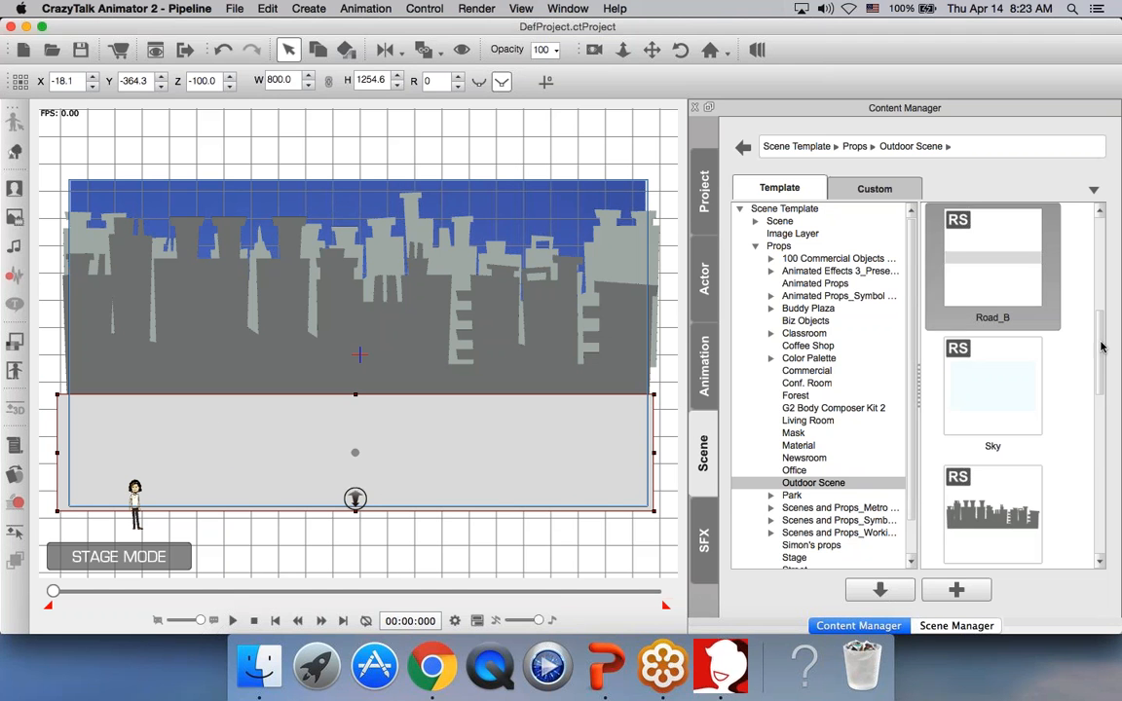
Step: Add the Road_A prop over the light ground, stretch its height to about 1283.8, and place it at about X -9.5, Y -363.2
{"action": "scroll", "coordinate": [1008, 358], "scroll_direction": "up", "scroll_amount": 3}
{"action": "left_click_drag", "start_coordinate": [1008, 359], "coordinate": [359, 503]}
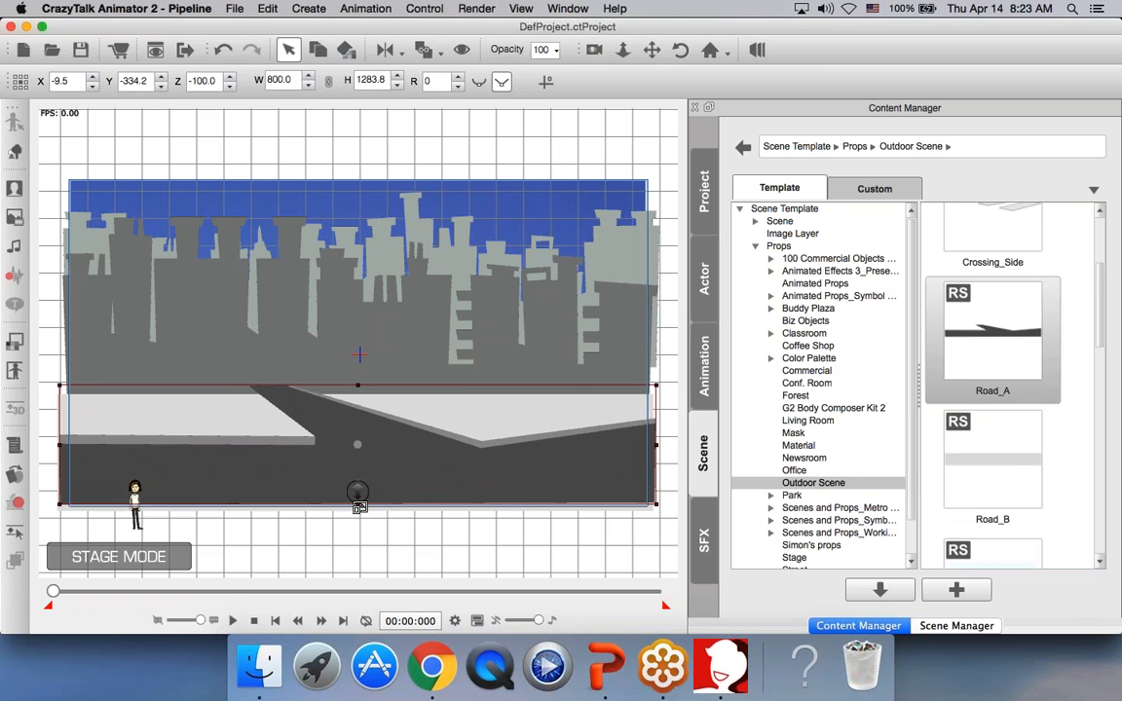
{"action": "left_click_drag", "start_coordinate": [428, 481], "coordinate": [428, 487]}
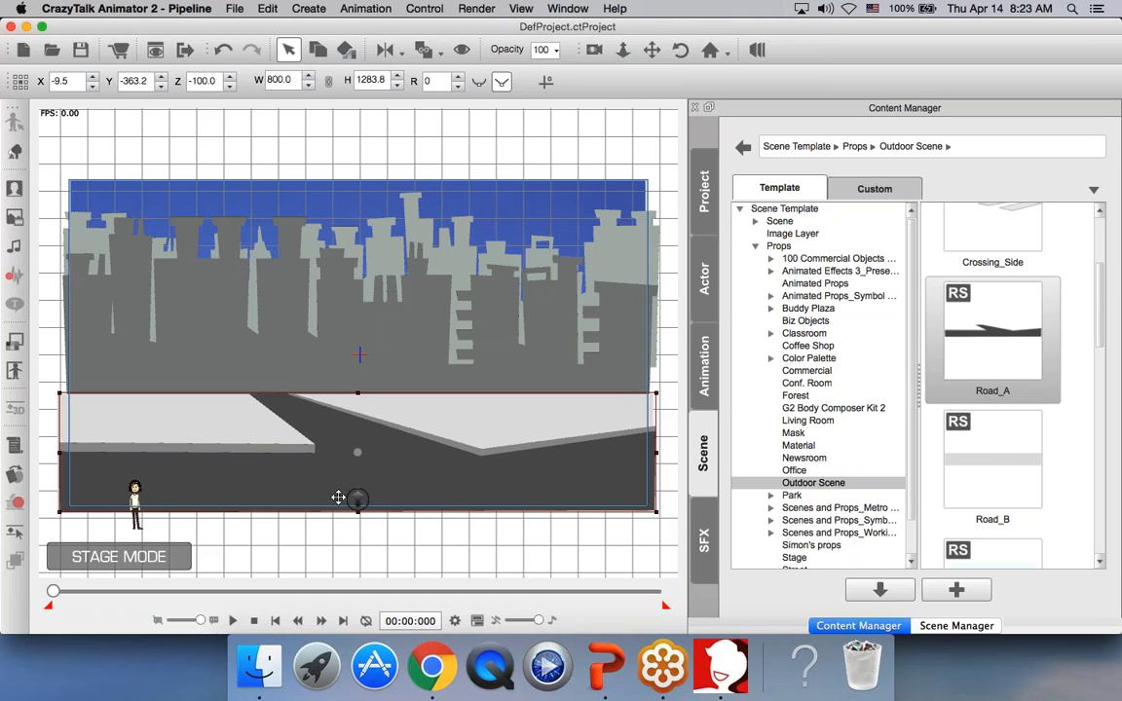
Step: Deselect the Road_A prop and show the layered street scene in the 3D view
{"action": "left_click", "coordinate": [640, 153]}
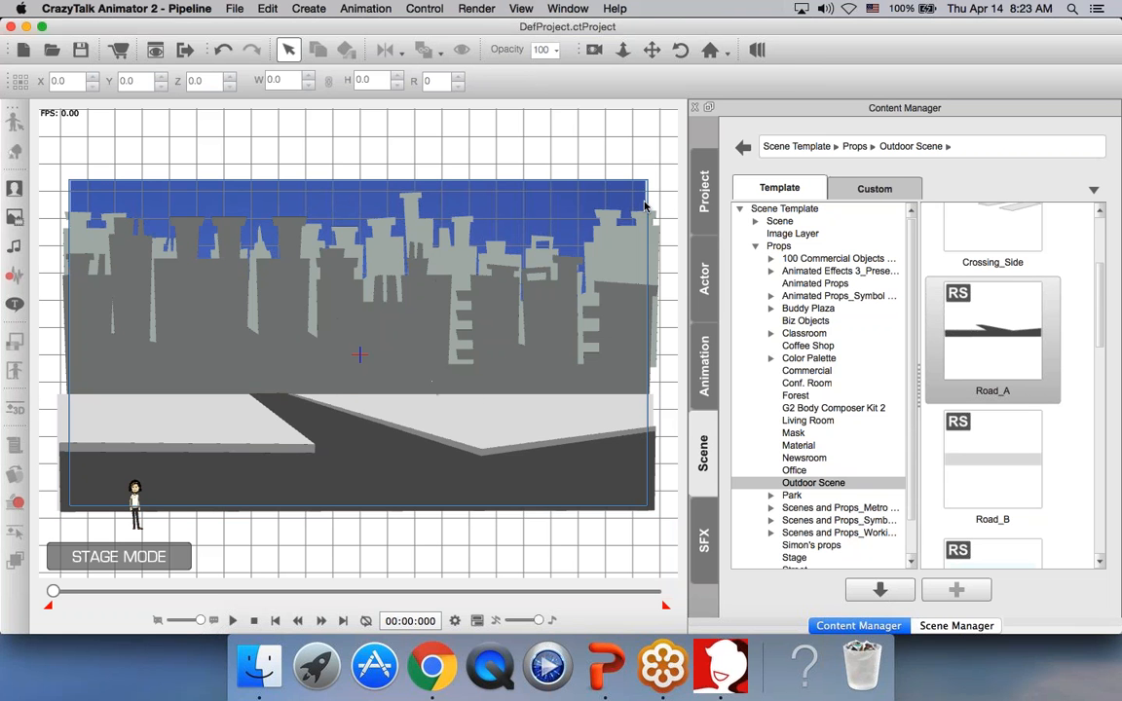
{"action": "left_click", "coordinate": [757, 51]}
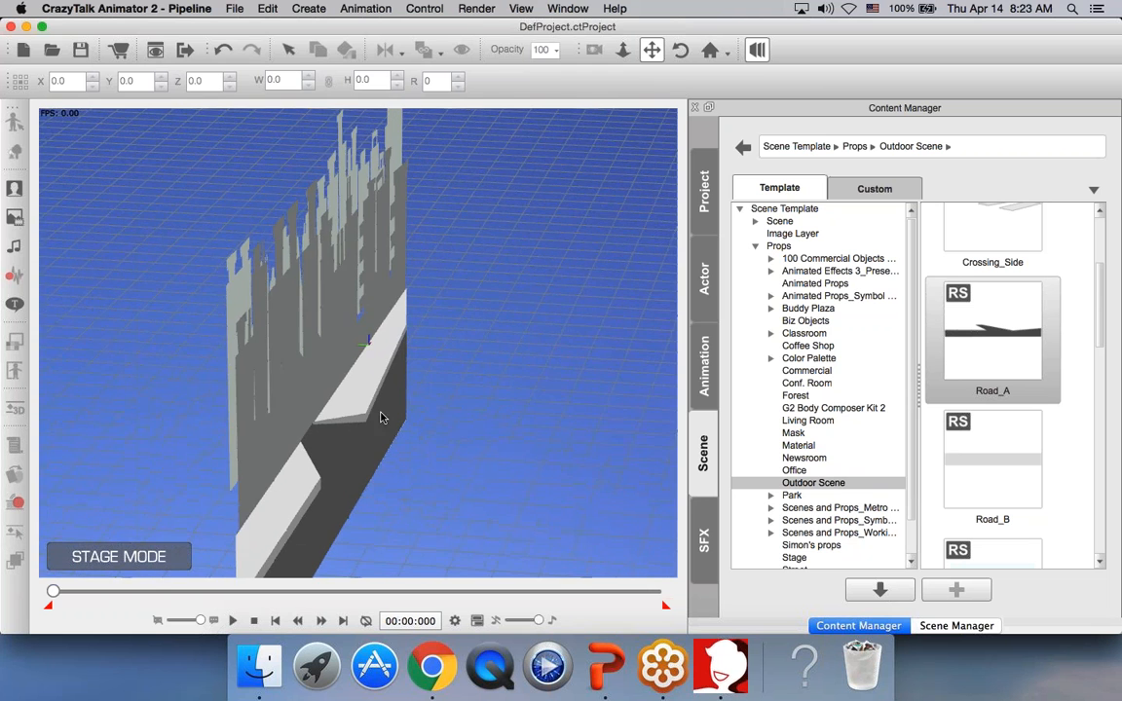
{"action": "left_click_drag", "start_coordinate": [378, 395], "coordinate": [326, 474]}
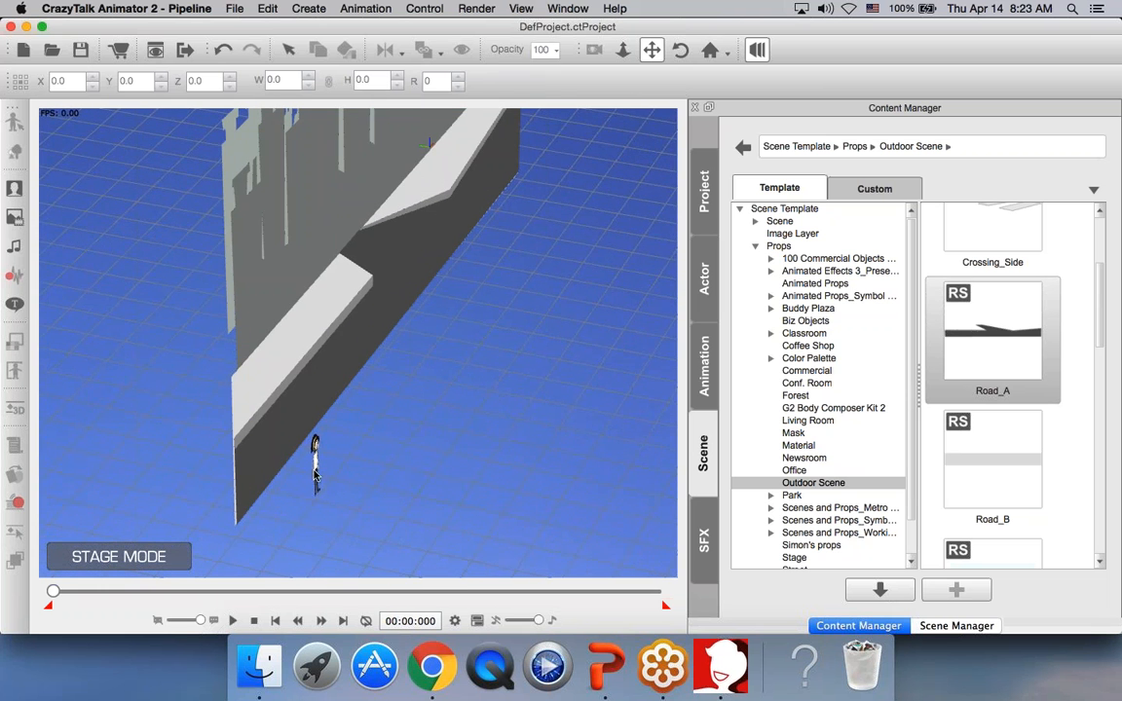
Step: Move the character forward along the Z axis, well clear of the road layer
{"action": "left_click", "coordinate": [316, 464]}
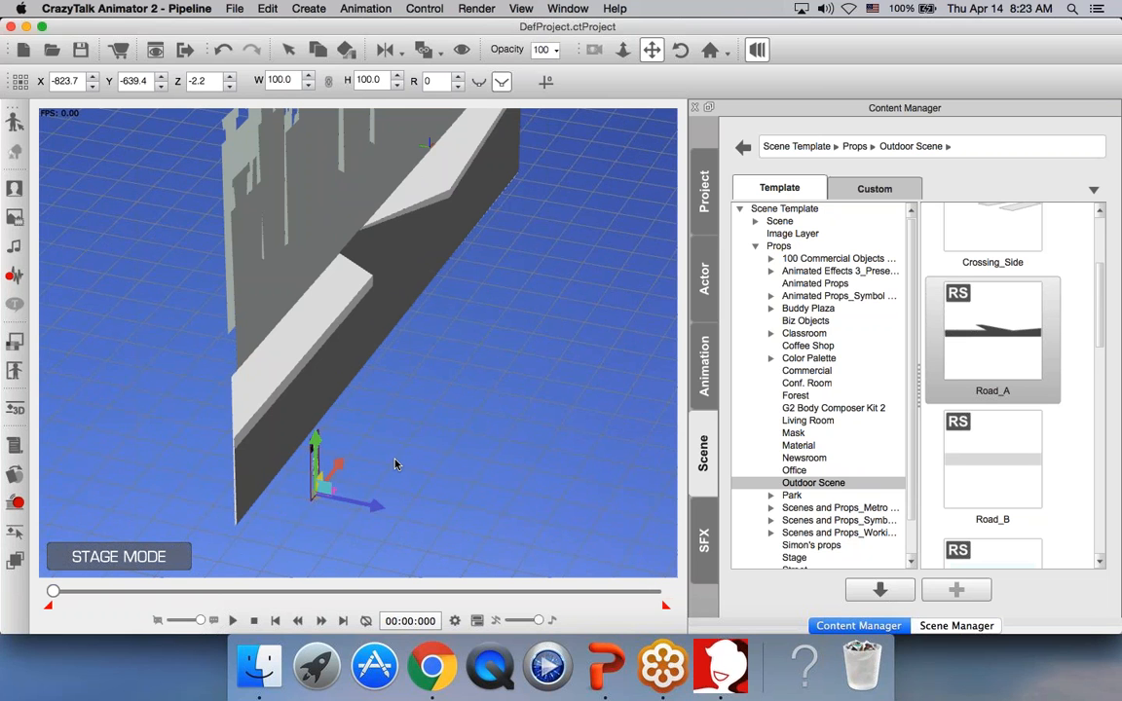
{"action": "scroll", "coordinate": [394, 470], "scroll_direction": "up", "scroll_amount": 10}
{"action": "scroll", "coordinate": [395, 469], "scroll_direction": "down", "scroll_amount": 10}
{"action": "scroll", "coordinate": [393, 470], "scroll_direction": "up", "scroll_amount": 5}
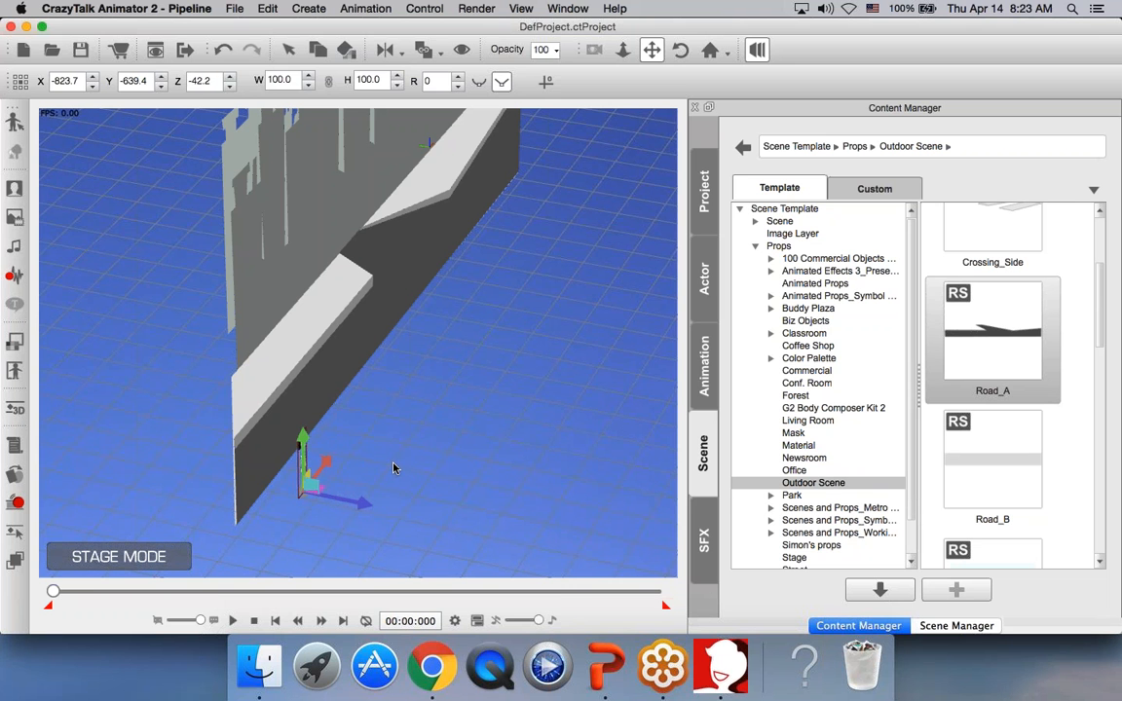
{"action": "left_click", "coordinate": [394, 465]}
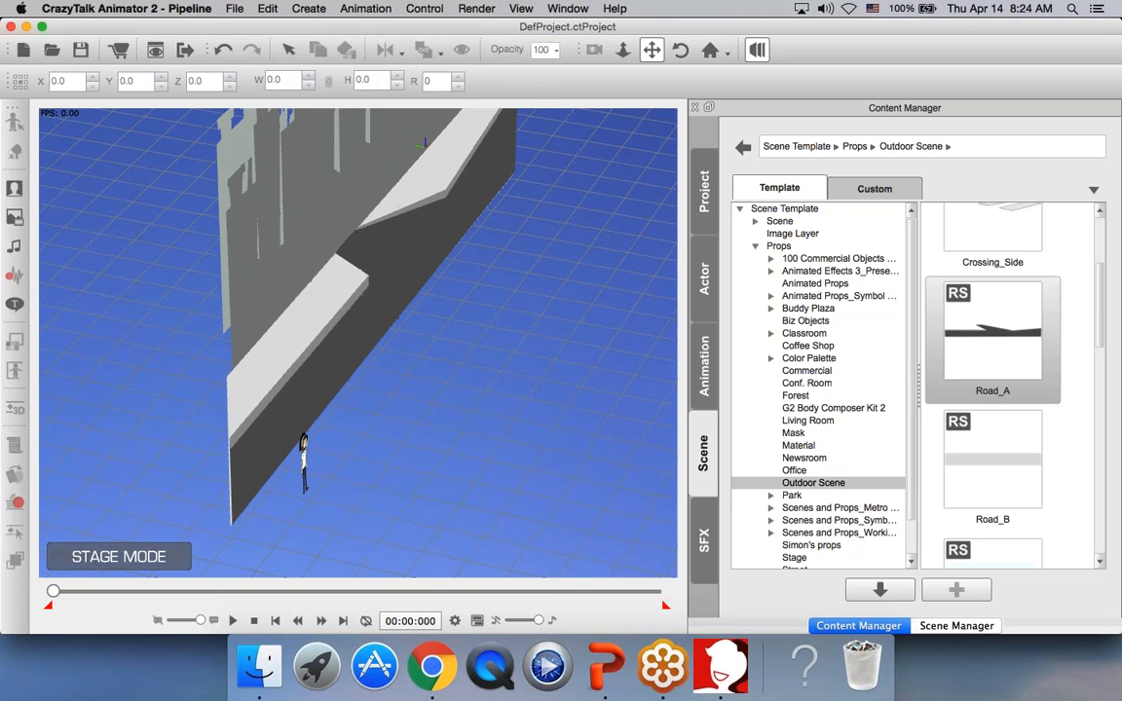
{"action": "scroll", "coordinate": [357, 342], "scroll_direction": "up", "scroll_amount": 10}
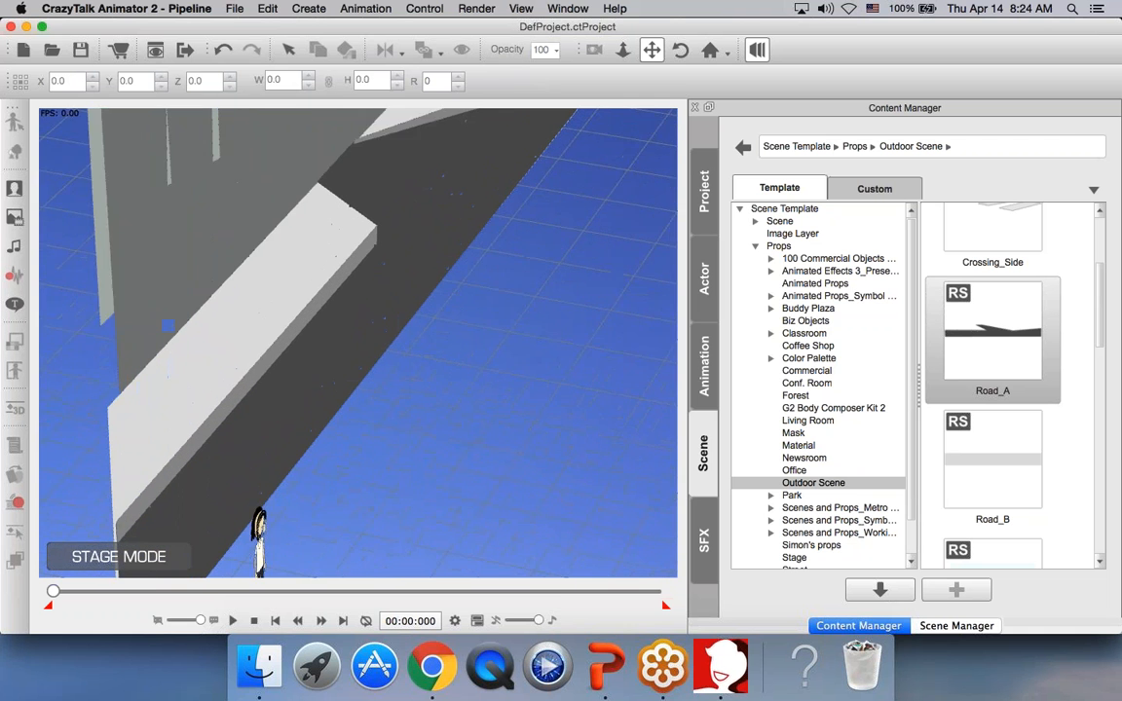
{"action": "left_click_drag", "start_coordinate": [413, 446], "coordinate": [409, 351]}
{"action": "left_click", "coordinate": [310, 338]}
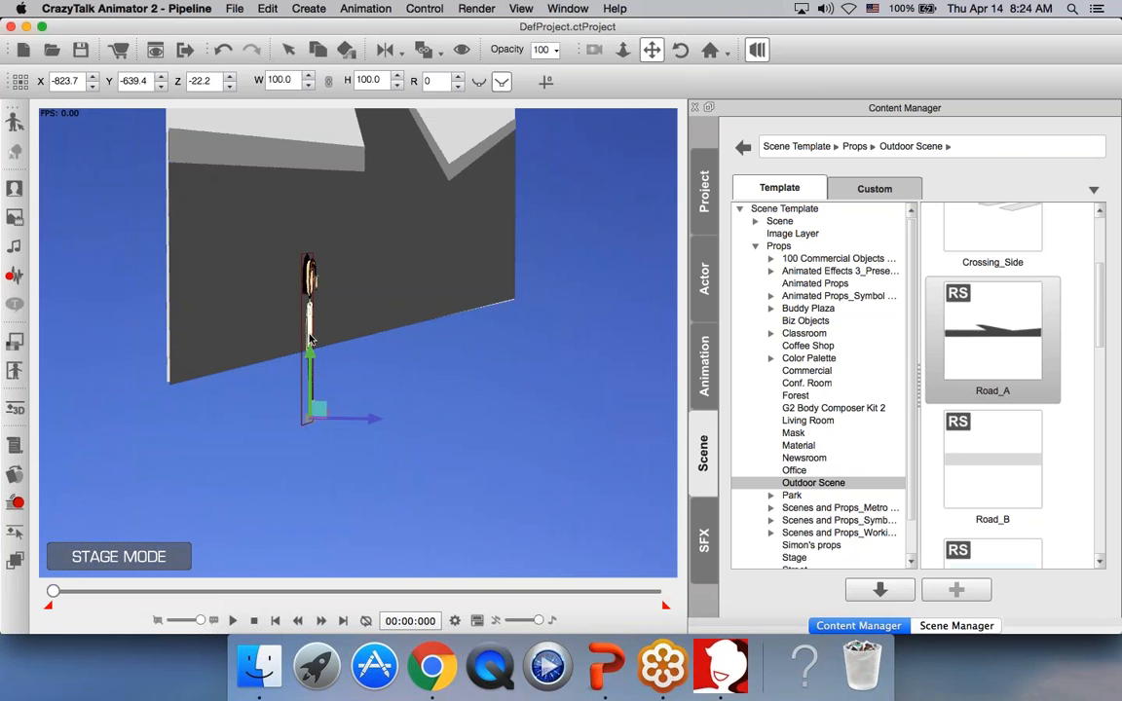
{"action": "left_click_drag", "start_coordinate": [433, 460], "coordinate": [408, 469]}
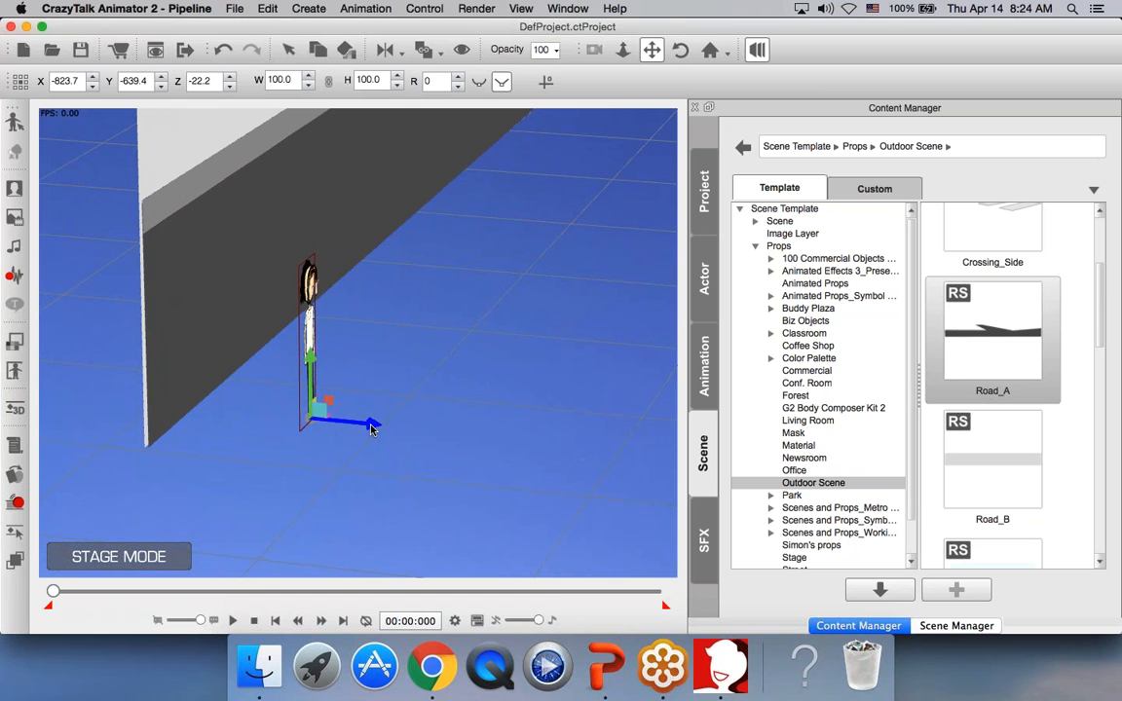
{"action": "left_click_drag", "start_coordinate": [373, 428], "coordinate": [593, 458]}
Step: Pull the Road_A prop forward along the Z axis and set the Road_B prop's depth to about Z -81.1
{"action": "left_click", "coordinate": [285, 457]}
{"action": "left_click_drag", "start_coordinate": [333, 436], "coordinate": [380, 536]}
{"action": "scroll", "coordinate": [381, 535], "scroll_direction": "down", "scroll_amount": 5}
{"action": "scroll", "coordinate": [387, 443], "scroll_direction": "down", "scroll_amount": 2}
{"action": "left_click", "coordinate": [337, 380]}
{"action": "left_click_drag", "start_coordinate": [490, 240], "coordinate": [541, 250]}
{"action": "left_click", "coordinate": [283, 284]}
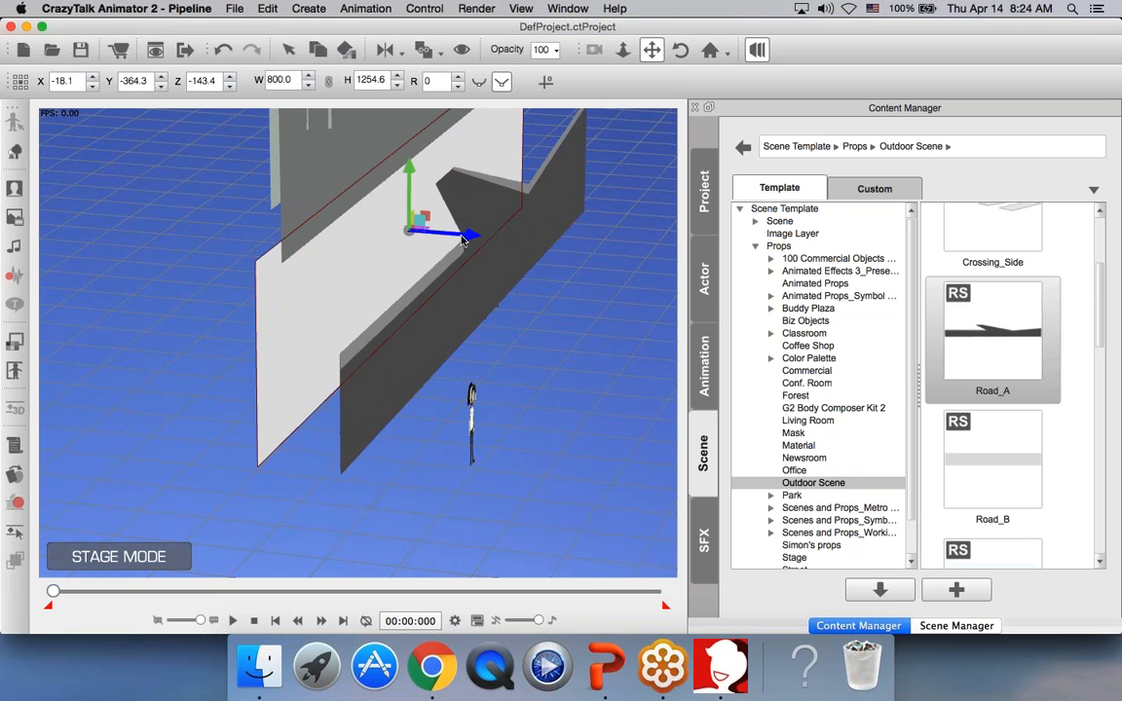
{"action": "left_click_drag", "start_coordinate": [466, 240], "coordinate": [495, 236]}
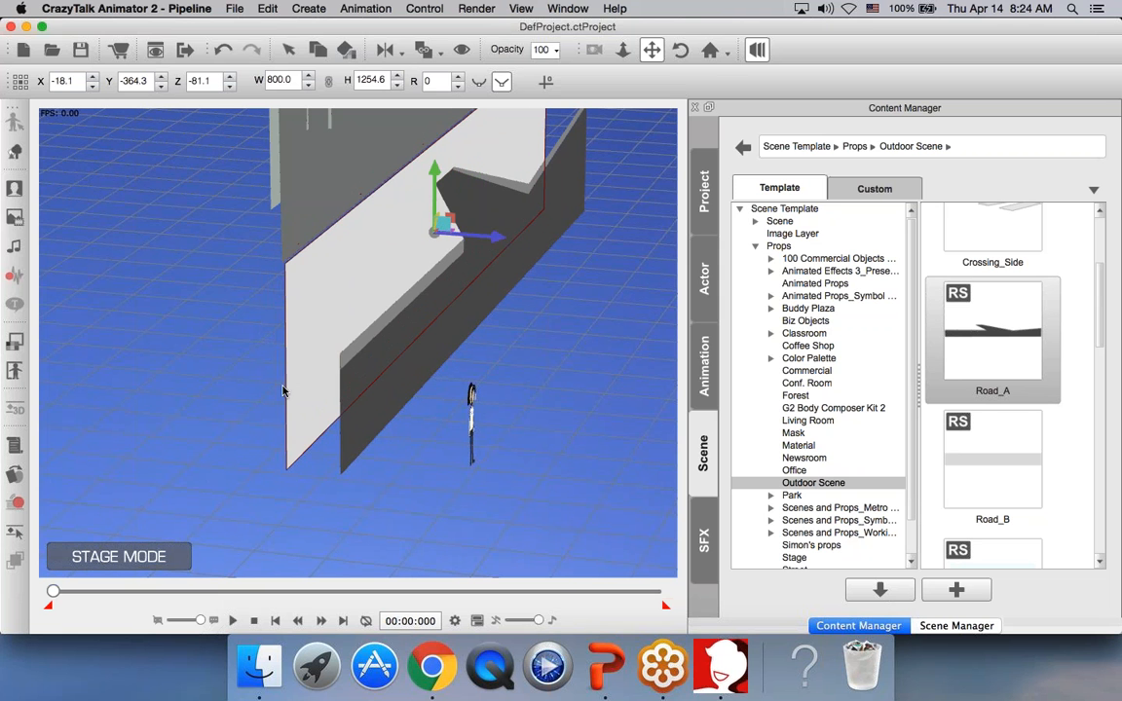
Step: Push the light skyline farther back in depth, set the dark skyline to about Z -171.7, and leave the 3D view
{"action": "left_click_drag", "start_coordinate": [232, 384], "coordinate": [363, 425]}
{"action": "left_click_drag", "start_coordinate": [299, 343], "coordinate": [375, 226]}
{"action": "left_click", "coordinate": [428, 255]}
{"action": "left_click_drag", "start_coordinate": [565, 209], "coordinate": [532, 206]}
{"action": "left_click", "coordinate": [496, 271]}
{"action": "left_click_drag", "start_coordinate": [606, 258], "coordinate": [520, 367]}
{"action": "left_click_drag", "start_coordinate": [507, 318], "coordinate": [397, 428]}
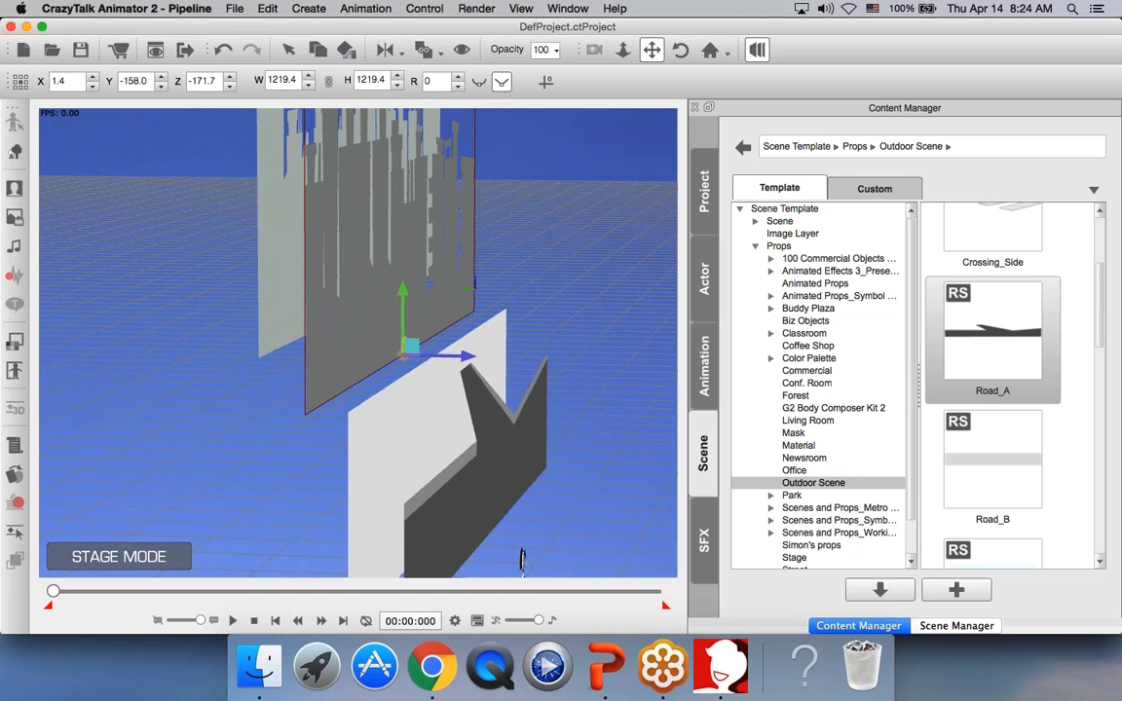
{"action": "left_click", "coordinate": [760, 50]}
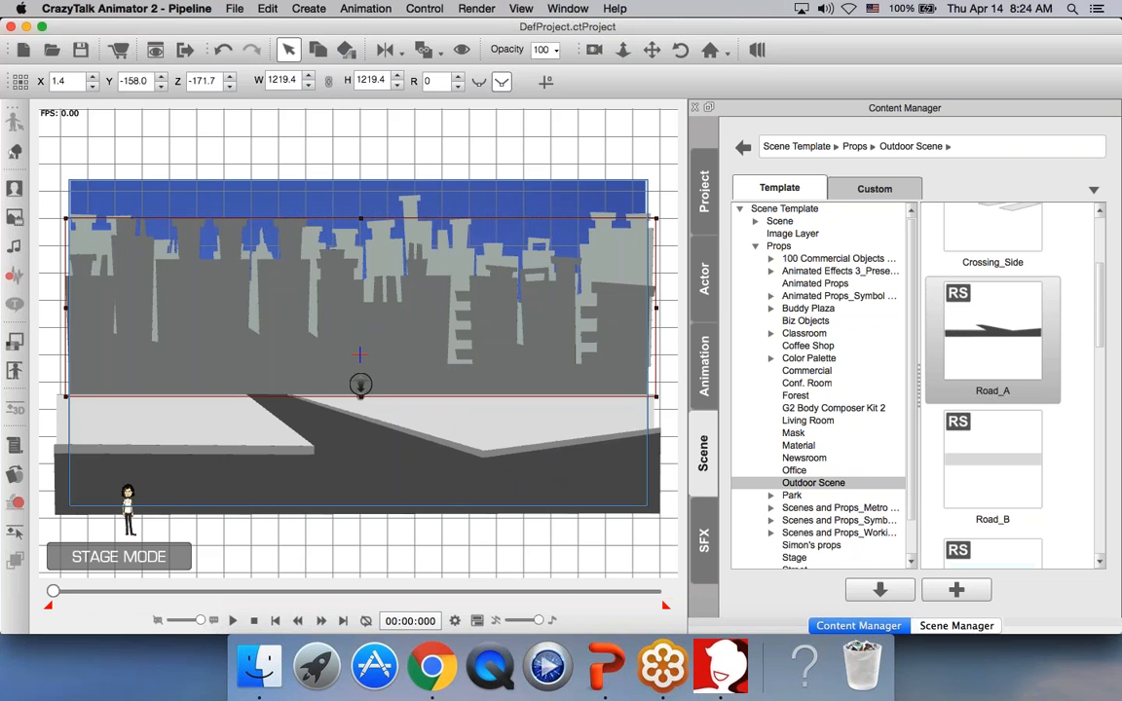
{"action": "left_click", "coordinate": [409, 539]}
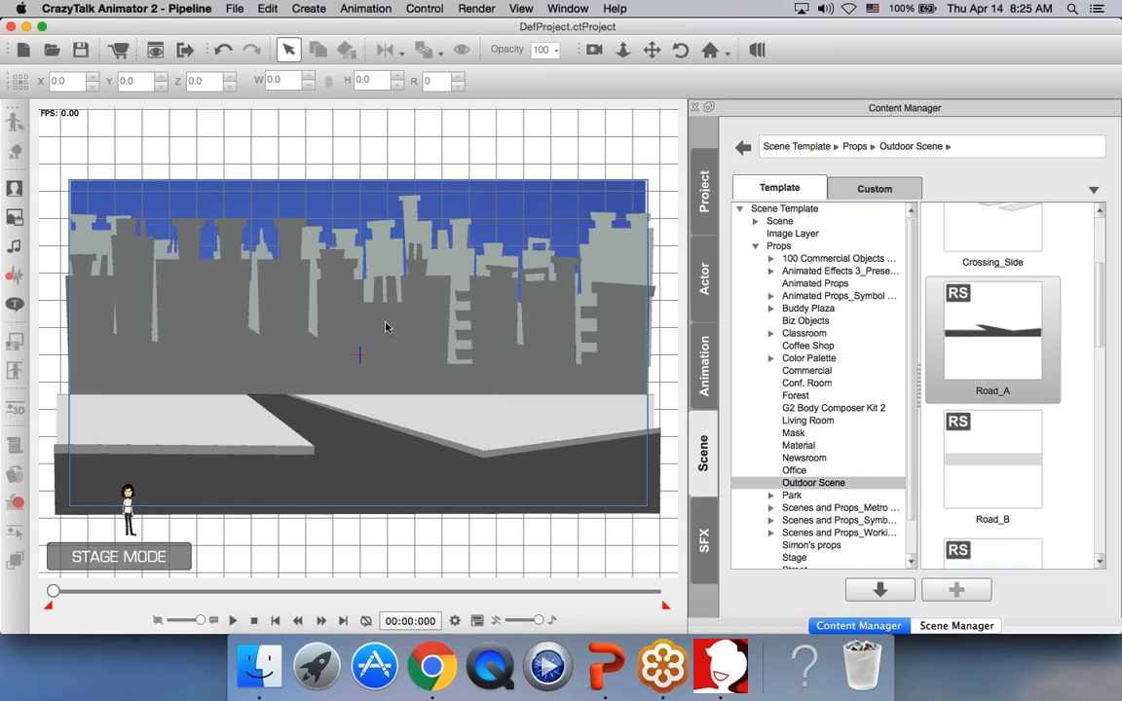
Step: Add the Store_A prop on the left sidewalk, resize it to about 179.1, and place it at about X -841.1, Y -247.7
{"action": "left_click_drag", "start_coordinate": [1099, 334], "coordinate": [1084, 480]}
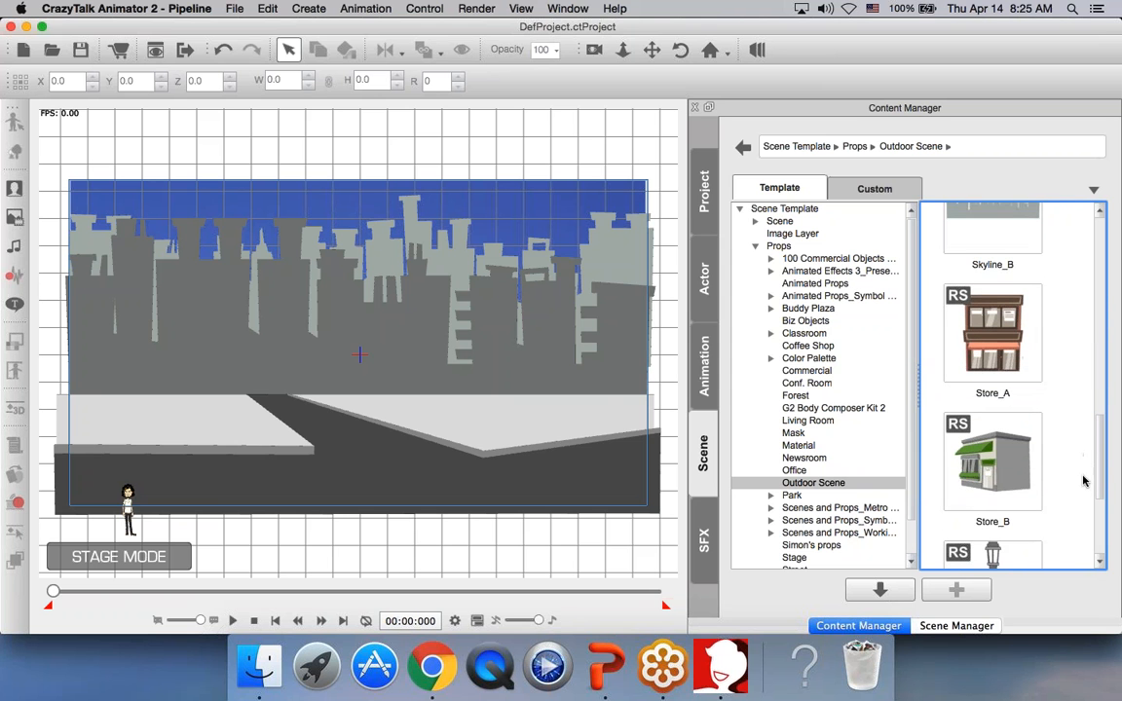
{"action": "left_click_drag", "start_coordinate": [993, 331], "coordinate": [124, 339]}
{"action": "left_click_drag", "start_coordinate": [165, 273], "coordinate": [185, 307]}
{"action": "left_click_drag", "start_coordinate": [161, 250], "coordinate": [147, 274]}
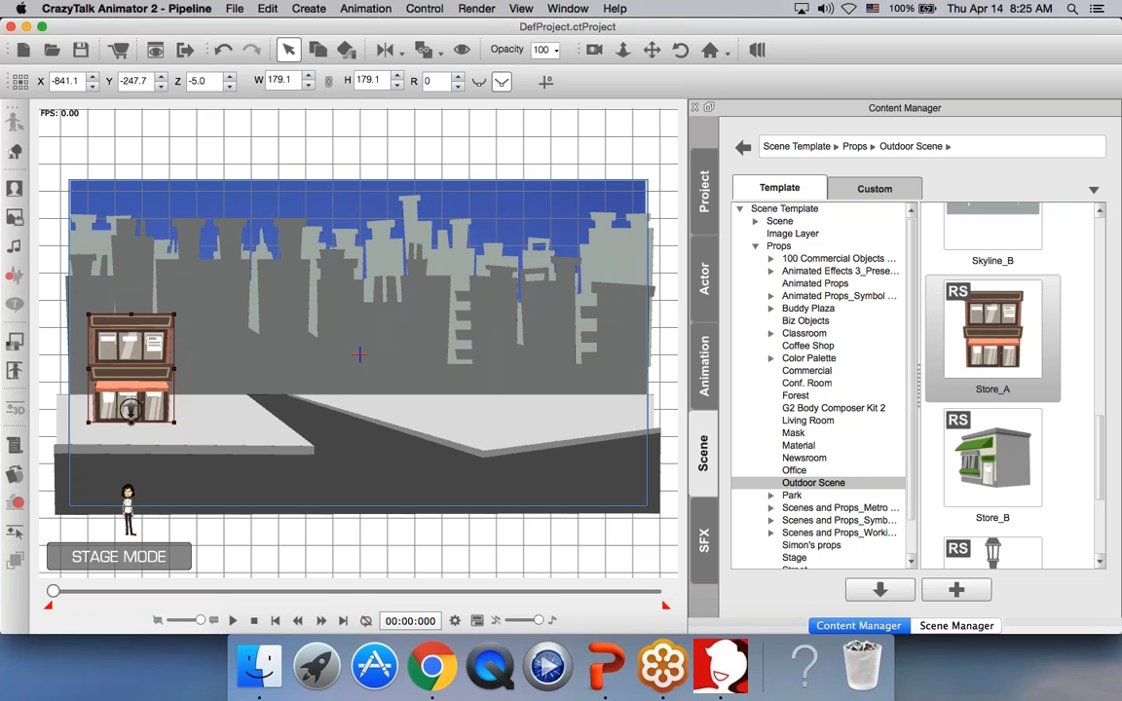
Step: Reposition the Store_A building on the sidewalk at about X -902.6, Y -210.0
{"action": "left_click", "coordinate": [247, 489]}
{"action": "scroll", "coordinate": [247, 490], "scroll_direction": "up", "scroll_amount": 8}
{"action": "left_click_drag", "start_coordinate": [420, 409], "coordinate": [732, 363]}
{"action": "left_click_drag", "start_coordinate": [473, 376], "coordinate": [489, 405]}
{"action": "left_click_drag", "start_coordinate": [276, 355], "coordinate": [257, 337]}
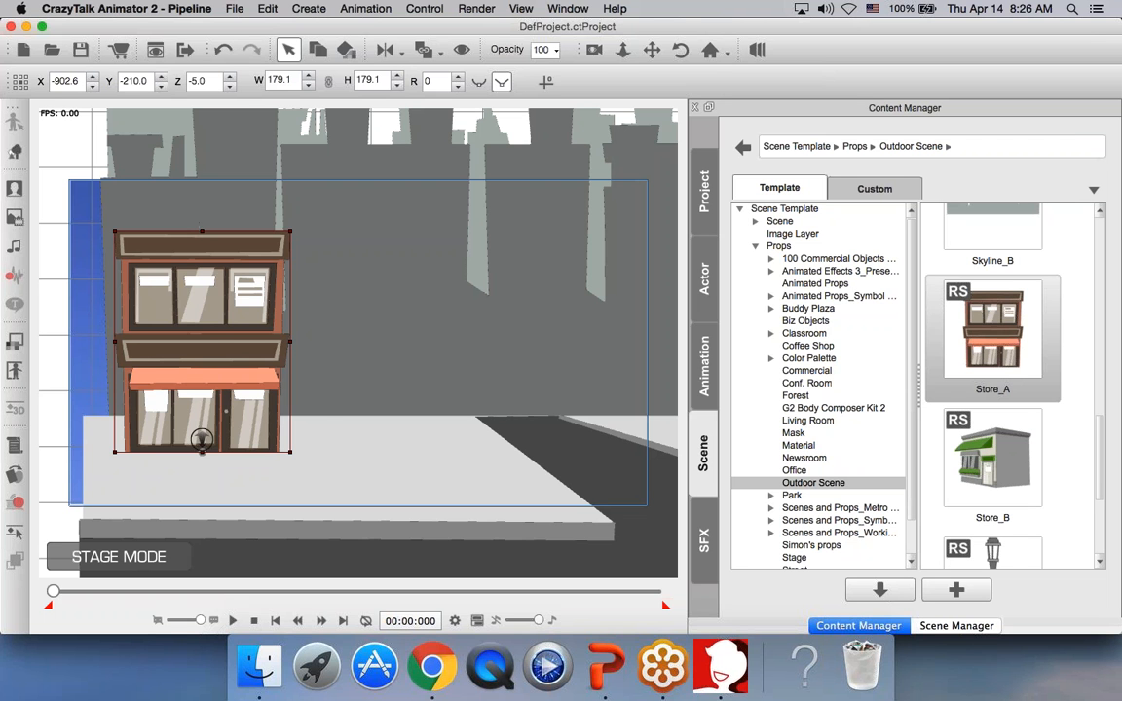
Step: Duplicate the Store_A building, shift the original slightly left, and set the copy beside it at about X -602.3, Y -207.2
{"action": "left_click_drag", "start_coordinate": [208, 306], "coordinate": [387, 306]}
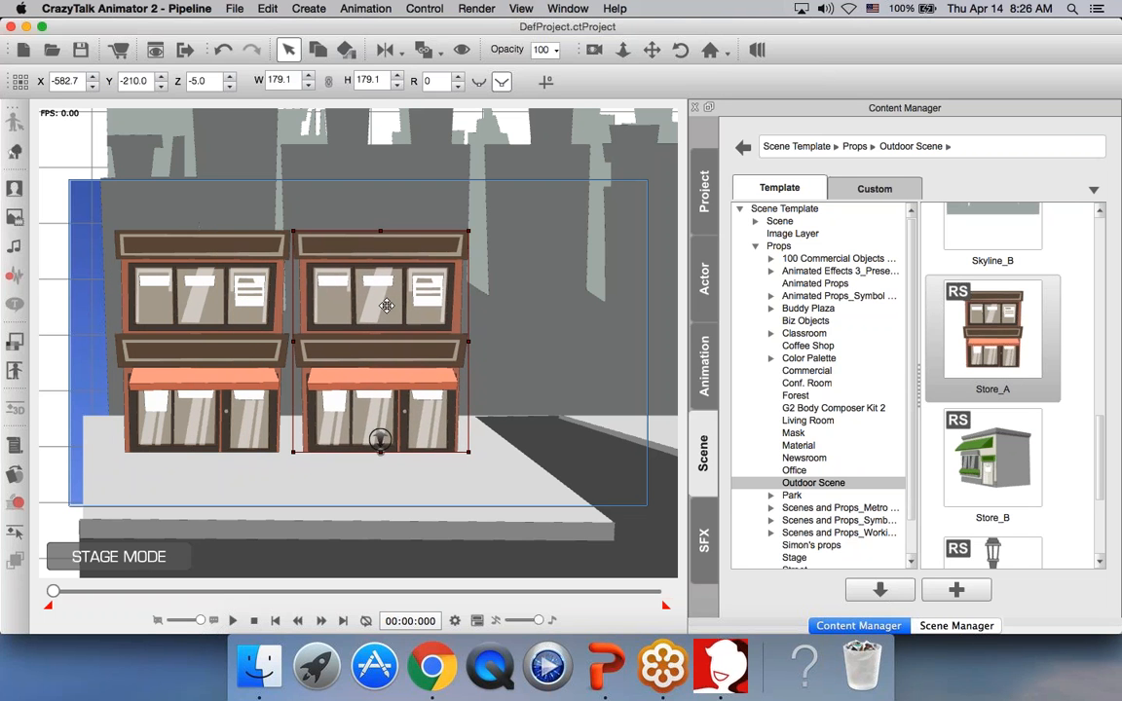
{"action": "left_click", "coordinate": [218, 346]}
{"action": "left_click_drag", "start_coordinate": [229, 338], "coordinate": [220, 336]}
{"action": "left_click", "coordinate": [347, 335]}
{"action": "left_click_drag", "start_coordinate": [346, 334], "coordinate": [338, 332]}
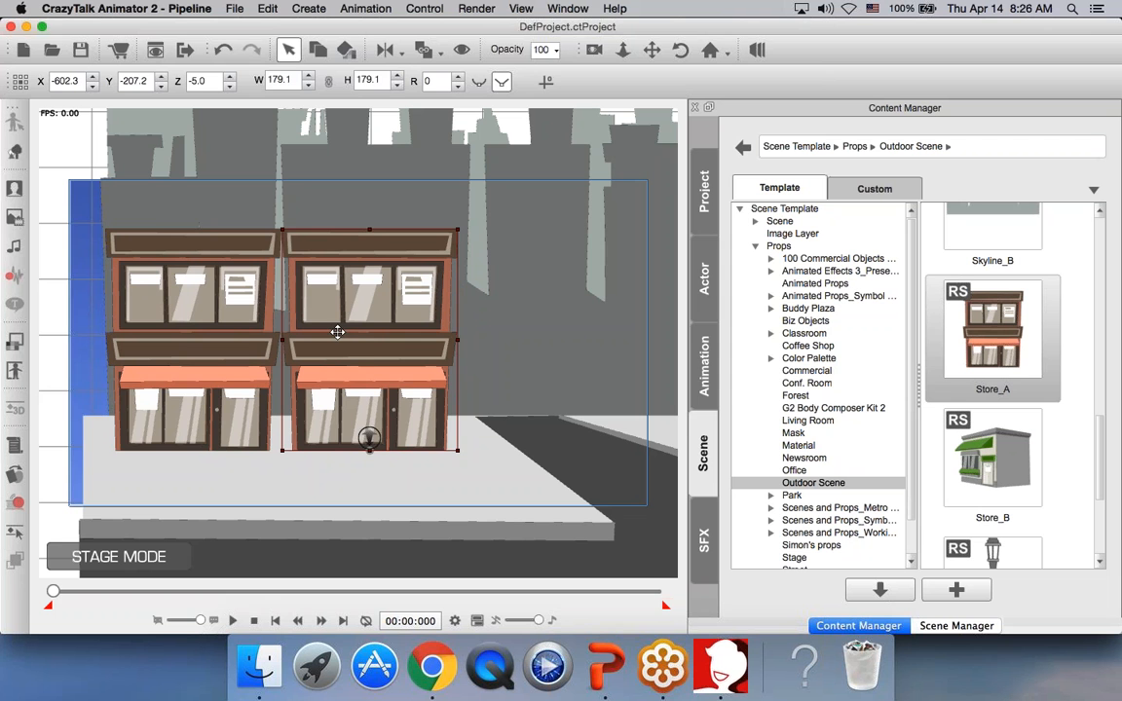
Step: Add the Traffic Lights prop near the left sidewalk's corner at about X -329.7, Y -315.1
{"action": "key", "text": "x"}
{"action": "left_click_drag", "start_coordinate": [492, 369], "coordinate": [545, 302]}
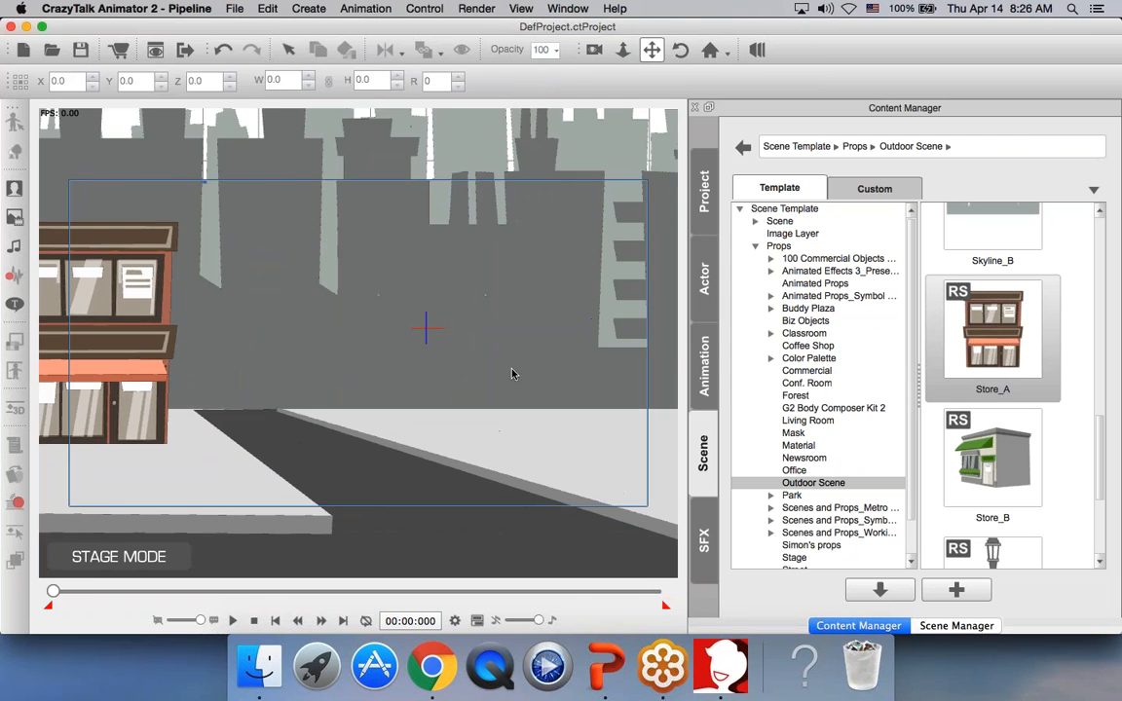
{"action": "left_click_drag", "start_coordinate": [1101, 459], "coordinate": [1103, 511]}
{"action": "left_click_drag", "start_coordinate": [992, 496], "coordinate": [372, 370]}
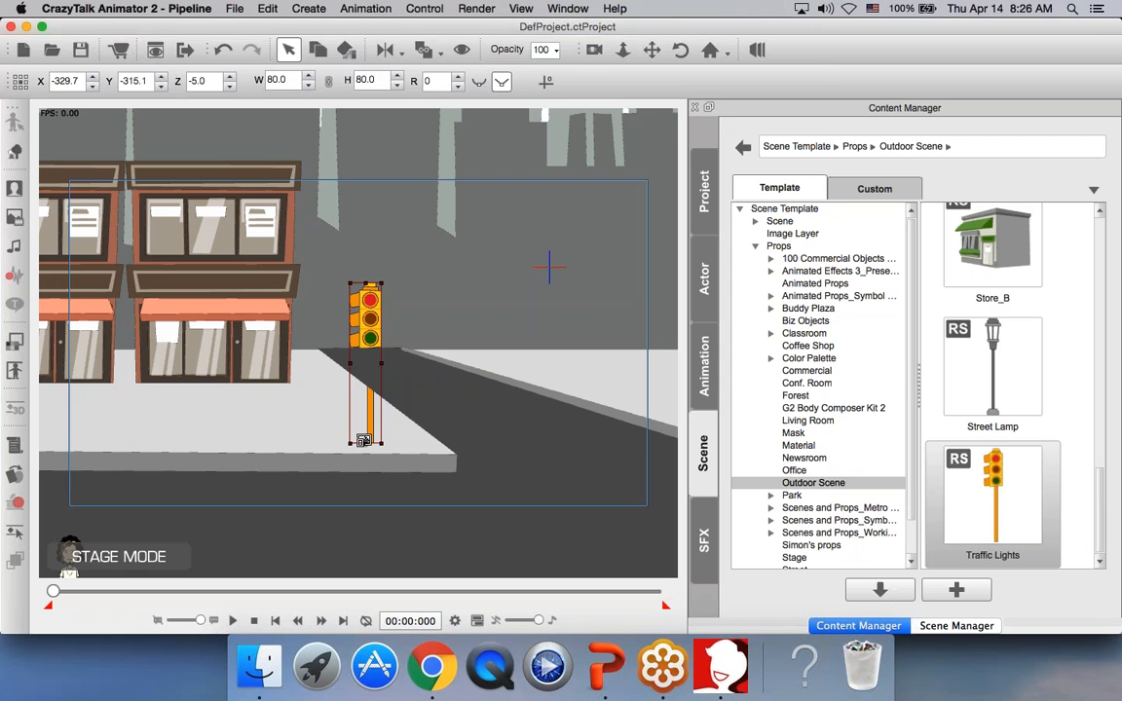
Step: Move the traffic light to about X -352.1, Y -262.8, and bring it forward to Z 64.0 in front of the road
{"action": "key", "text": "x"}
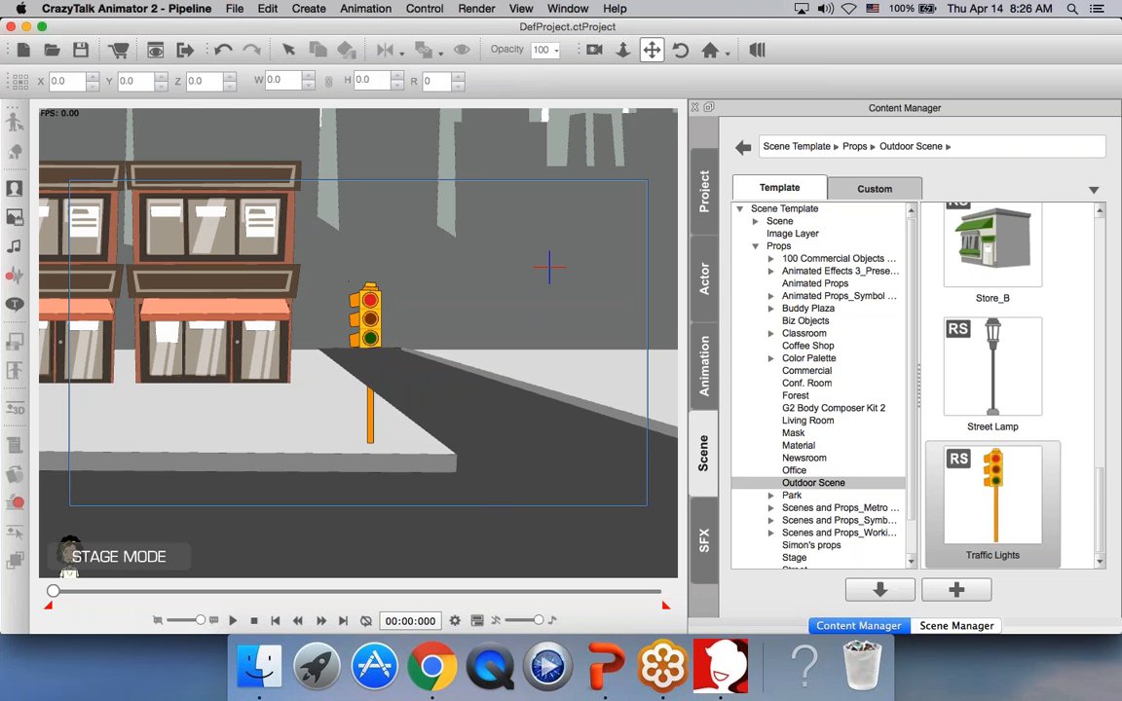
{"action": "scroll", "coordinate": [381, 416], "scroll_direction": "up", "scroll_amount": 3}
{"action": "scroll", "coordinate": [383, 414], "scroll_direction": "up", "scroll_amount": 2}
{"action": "scroll", "coordinate": [376, 411], "scroll_direction": "down", "scroll_amount": 2}
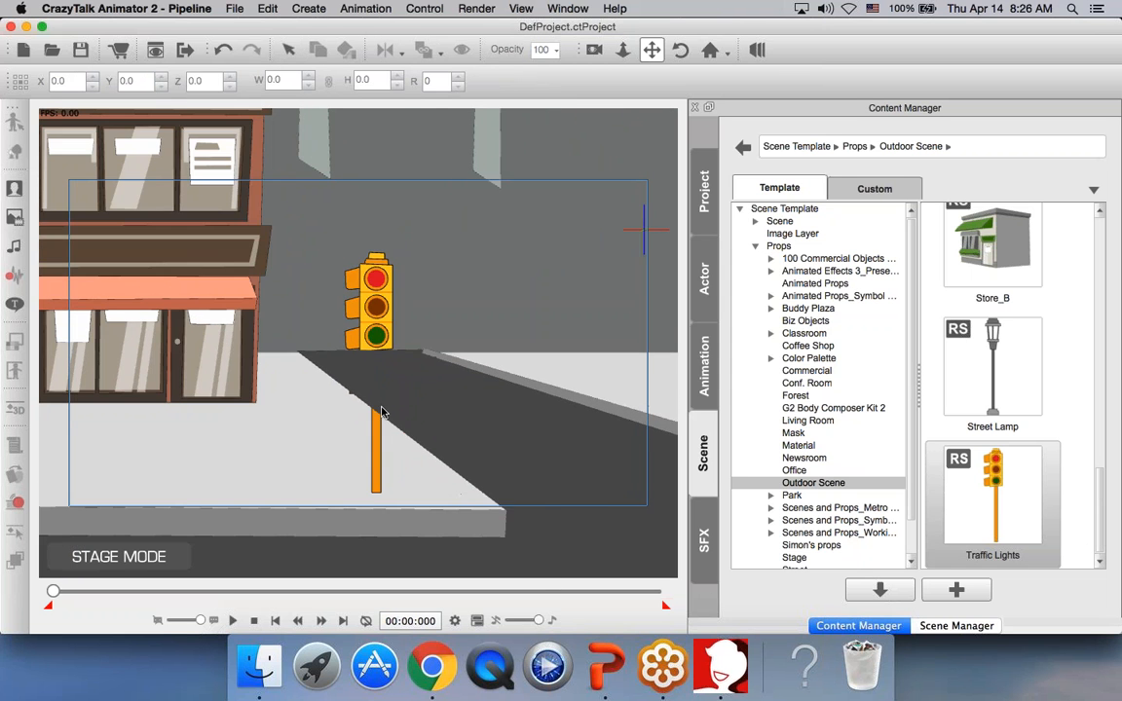
{"action": "left_click", "coordinate": [375, 324]}
{"action": "left_click_drag", "start_coordinate": [375, 322], "coordinate": [357, 278]}
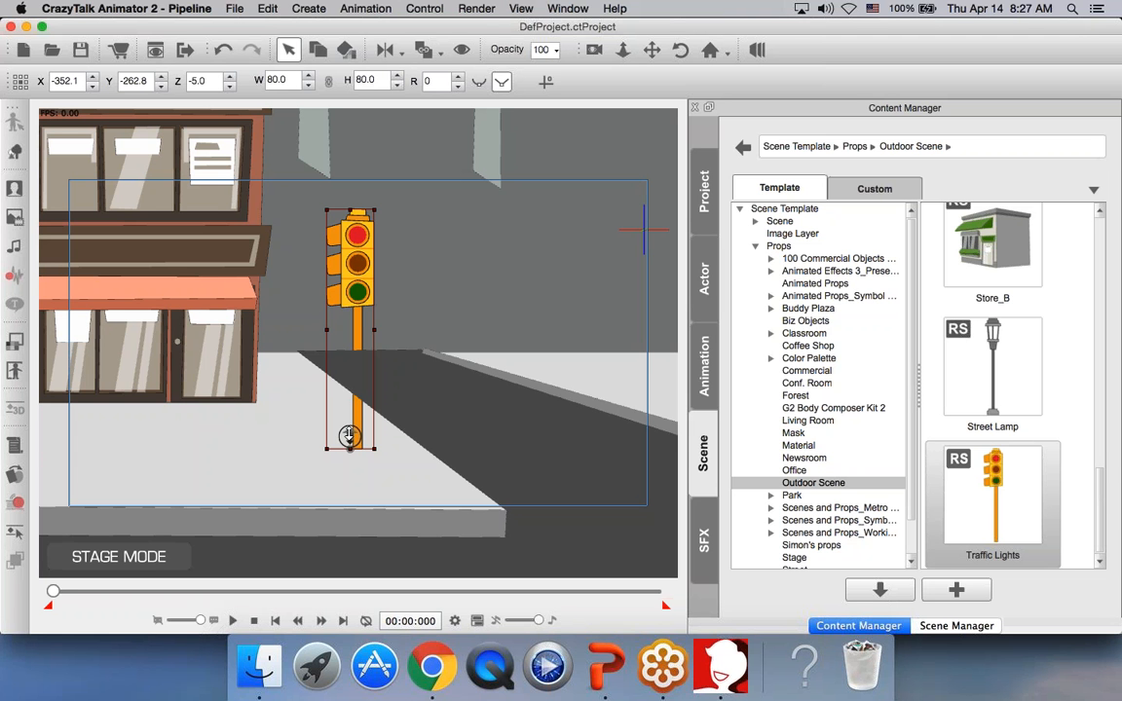
{"action": "left_click_drag", "start_coordinate": [349, 435], "coordinate": [399, 457]}
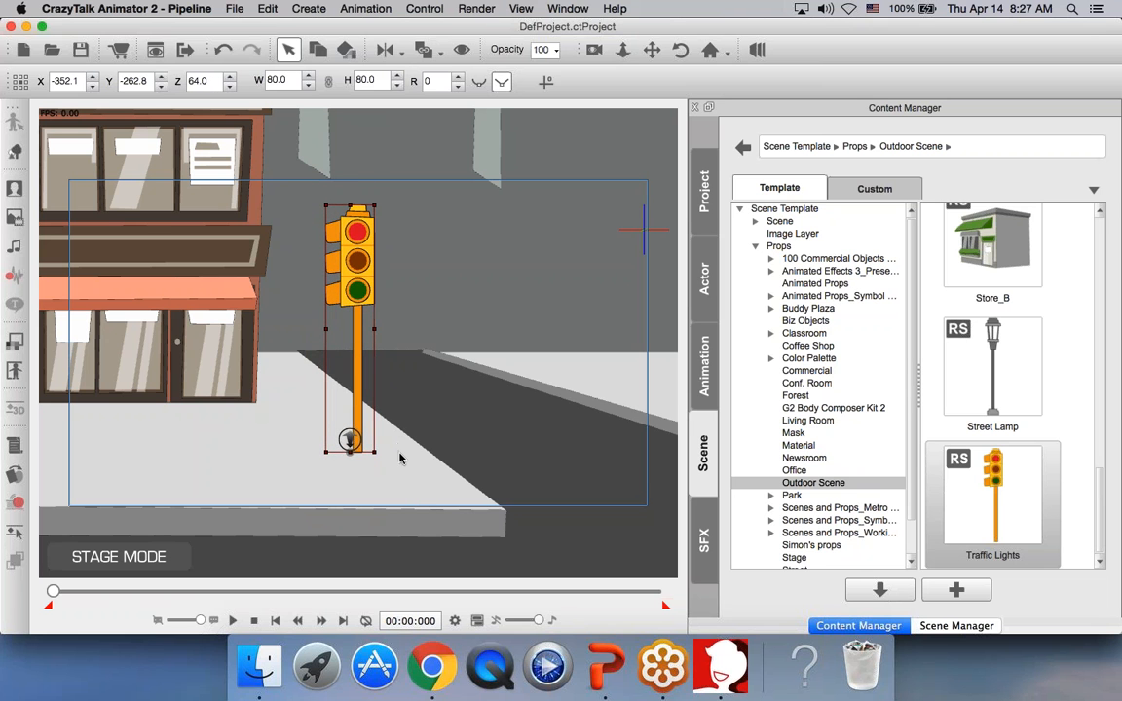
{"action": "mouse_move", "coordinate": [360, 410]}
{"action": "left_mouse_down"}
{"action": "mouse_move", "coordinate": [349, 397]}
{"action": "mouse_move", "coordinate": [368, 416]}
{"action": "left_mouse_up"}
{"action": "left_click", "coordinate": [493, 425]}
Step: Add the Store_B prop on the right sidewalk, resize it to about 214.5, and place it at about X 462.4, Y -237.6
{"action": "left_click_drag", "start_coordinate": [575, 408], "coordinate": [86, 371]}
{"action": "left_click_drag", "start_coordinate": [533, 388], "coordinate": [422, 386]}
{"action": "left_click_drag", "start_coordinate": [988, 273], "coordinate": [220, 239]}
{"action": "left_click_drag", "start_coordinate": [355, 206], "coordinate": [465, 370]}
{"action": "key", "text": "x"}
{"action": "scroll", "coordinate": [490, 389], "scroll_direction": "down", "scroll_amount": 6}
{"action": "left_click_drag", "start_coordinate": [417, 292], "coordinate": [419, 321]}
{"action": "left_click_drag", "start_coordinate": [487, 185], "coordinate": [431, 236]}
{"action": "left_click_drag", "start_coordinate": [435, 290], "coordinate": [486, 287]}
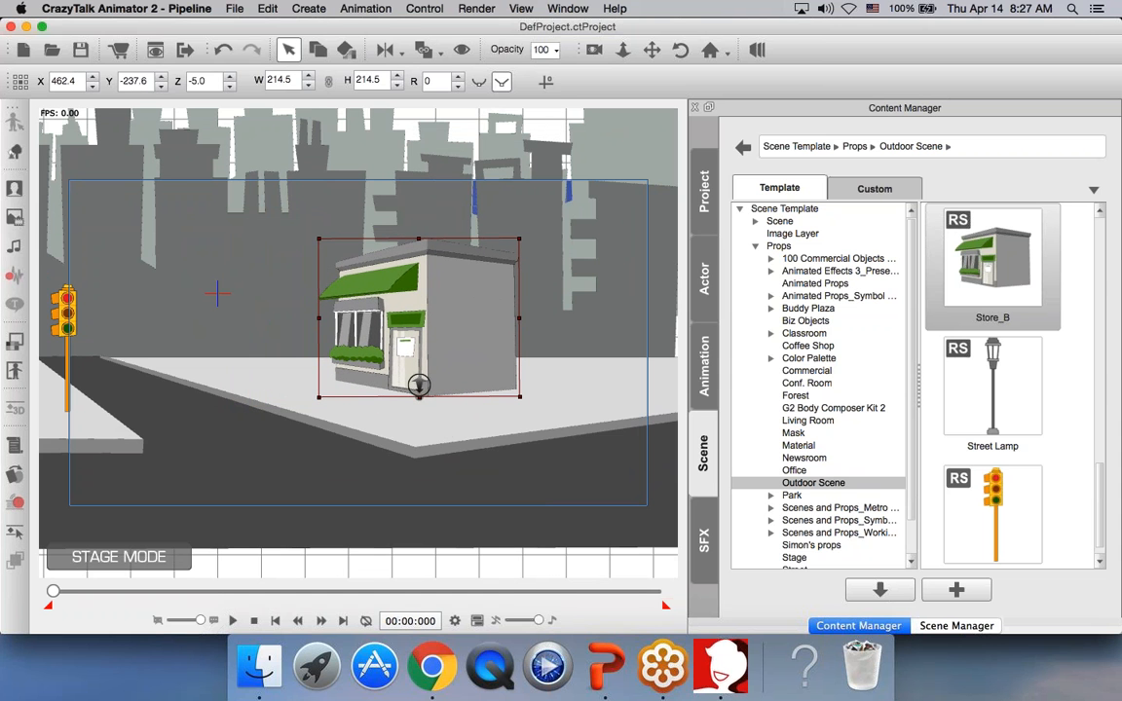
Step: Duplicate the Store_B building, set the copy's depth to Z -20.0, and shrink it beside the original's left side
{"action": "left_click_drag", "start_coordinate": [387, 281], "coordinate": [297, 319]}
{"action": "left_click_drag", "start_coordinate": [270, 380], "coordinate": [268, 379]}
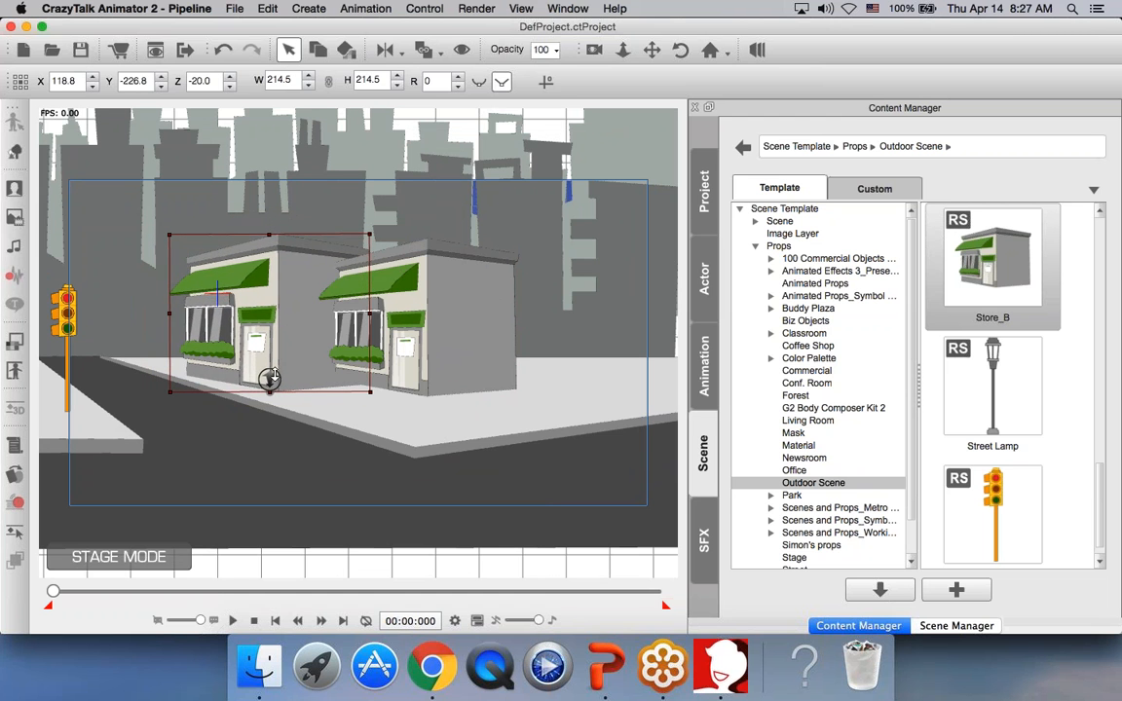
{"action": "left_click_drag", "start_coordinate": [370, 234], "coordinate": [376, 283]}
{"action": "left_click", "coordinate": [442, 340]}
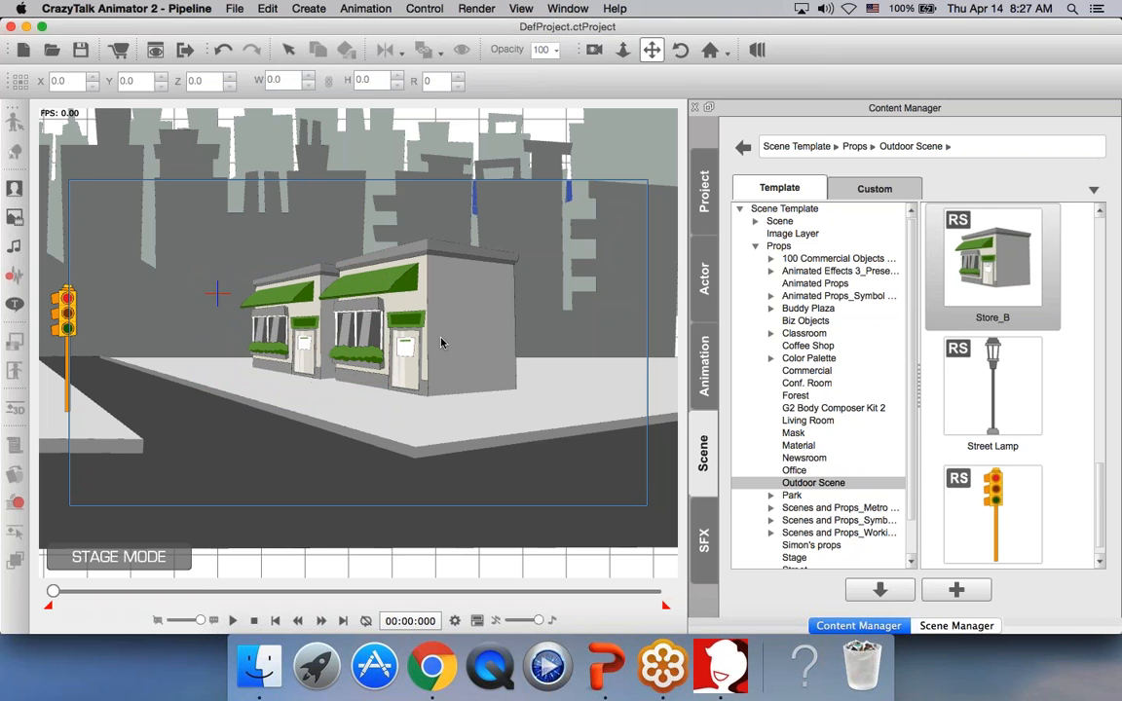
Step: Add the Crossing_Front prop on the road below the traffic light, sized about 189.3, at about X -250.1, Y -465.2, Z 70.0
{"action": "left_click_drag", "start_coordinate": [456, 411], "coordinate": [578, 325]}
{"action": "left_click_drag", "start_coordinate": [244, 372], "coordinate": [392, 359]}
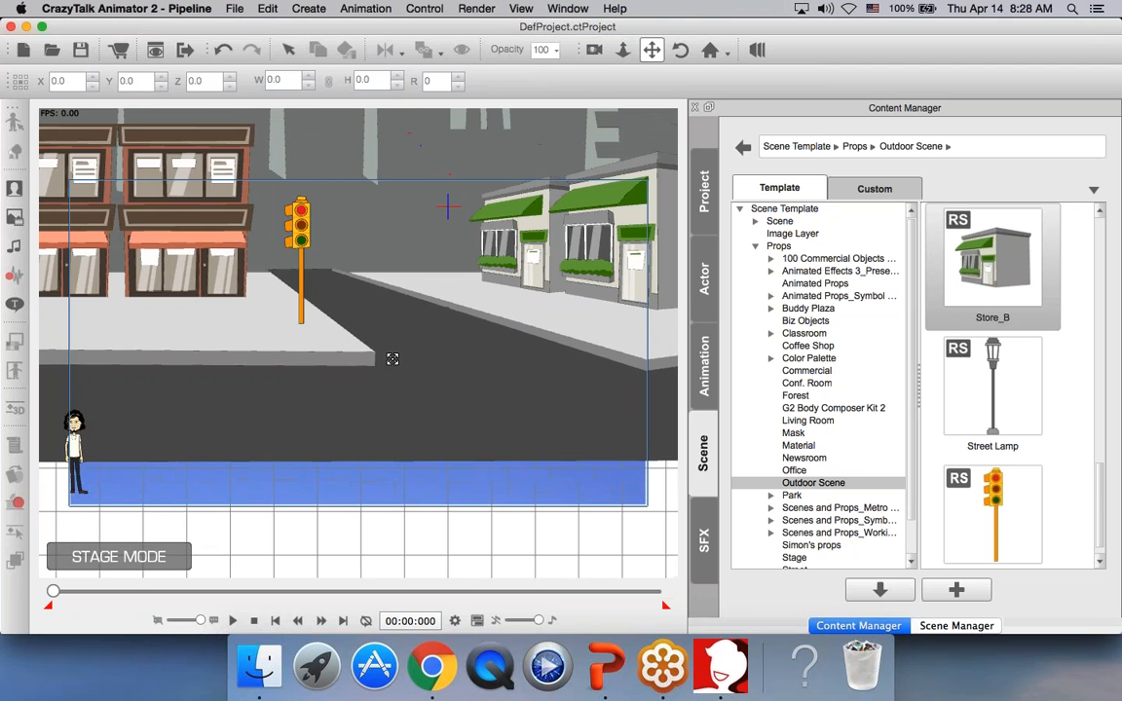
{"action": "left_click_drag", "start_coordinate": [1099, 507], "coordinate": [1099, 230]}
{"action": "left_click_drag", "start_coordinate": [993, 261], "coordinate": [362, 430]}
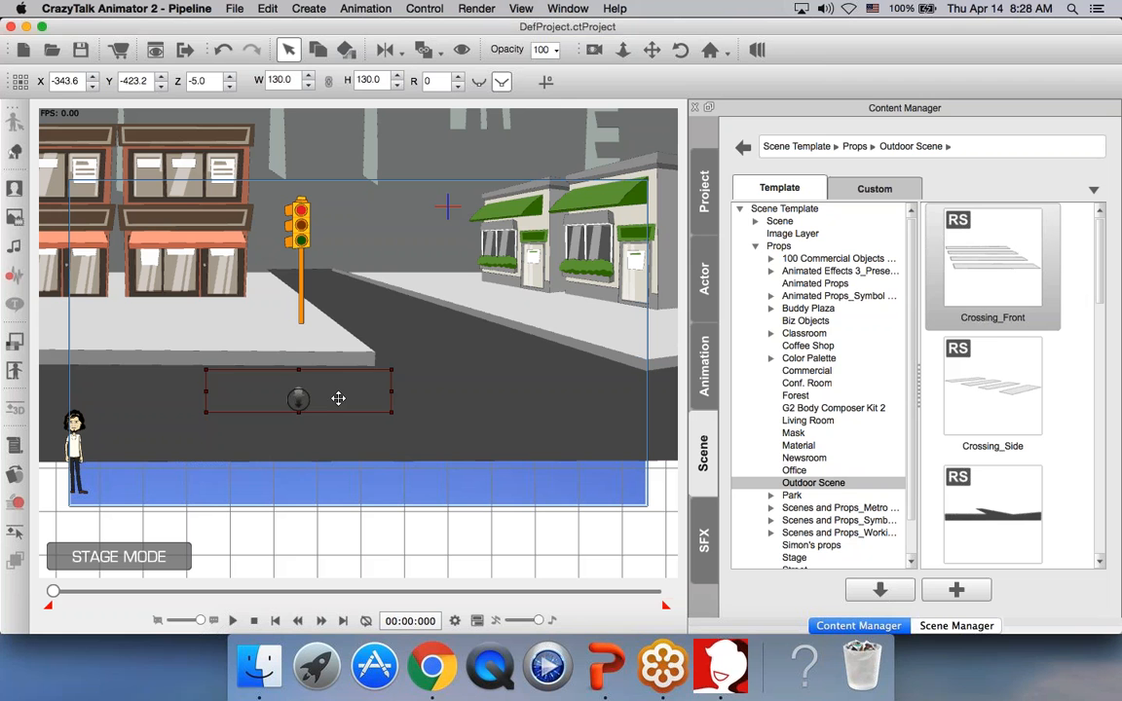
{"action": "left_click_drag", "start_coordinate": [365, 385], "coordinate": [350, 423]}
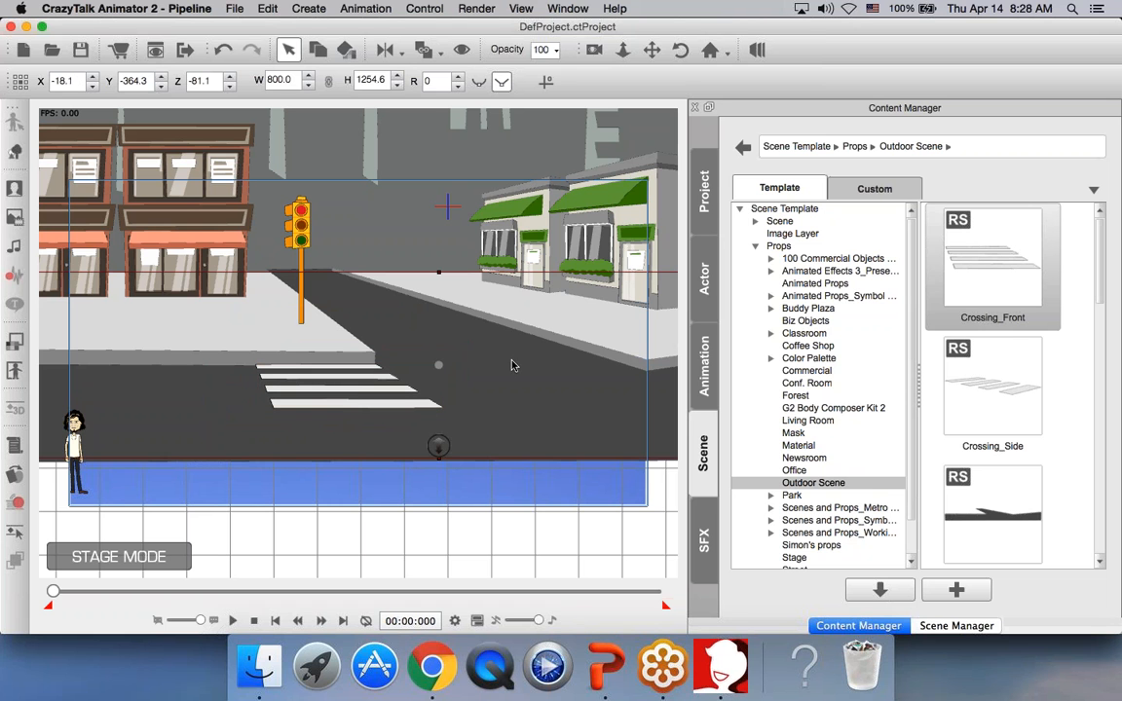
{"action": "left_click_drag", "start_coordinate": [387, 400], "coordinate": [384, 413]}
{"action": "left_click_drag", "start_coordinate": [442, 379], "coordinate": [423, 401]}
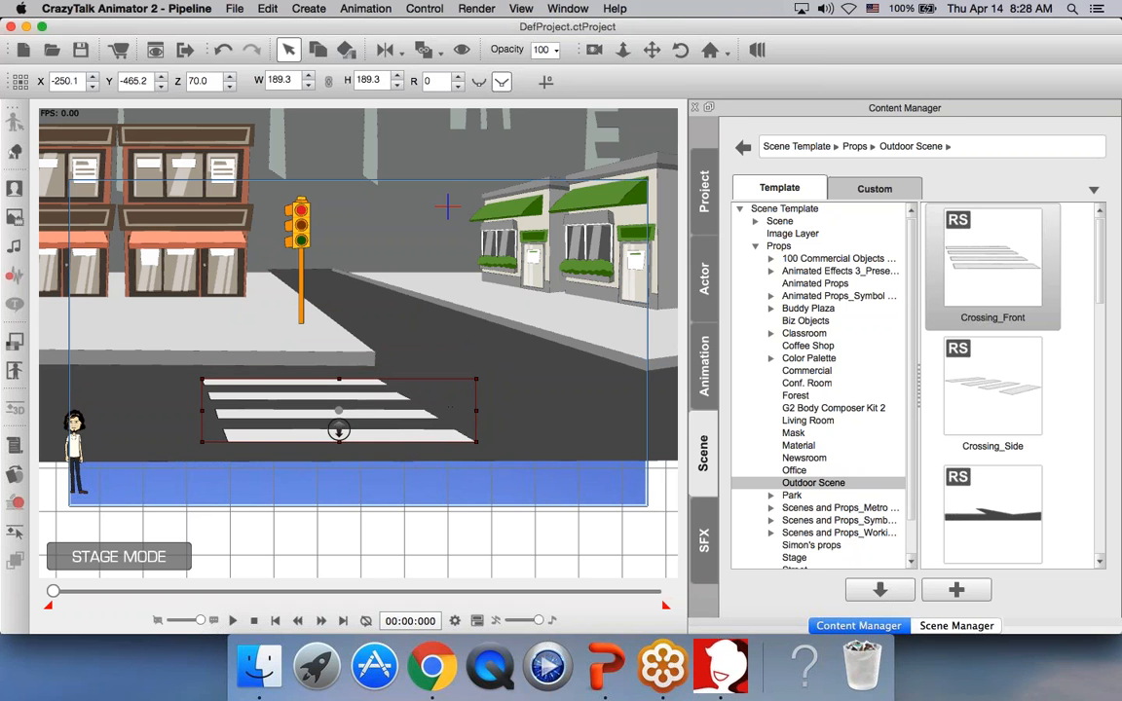
{"action": "left_click", "coordinate": [485, 392]}
Step: Add the Crossing_Side prop on the road below the green-awning stores, placed at about X 772.1, Y -431.0, with depth Z 250.0
{"action": "left_click_drag", "start_coordinate": [551, 372], "coordinate": [322, 366]}
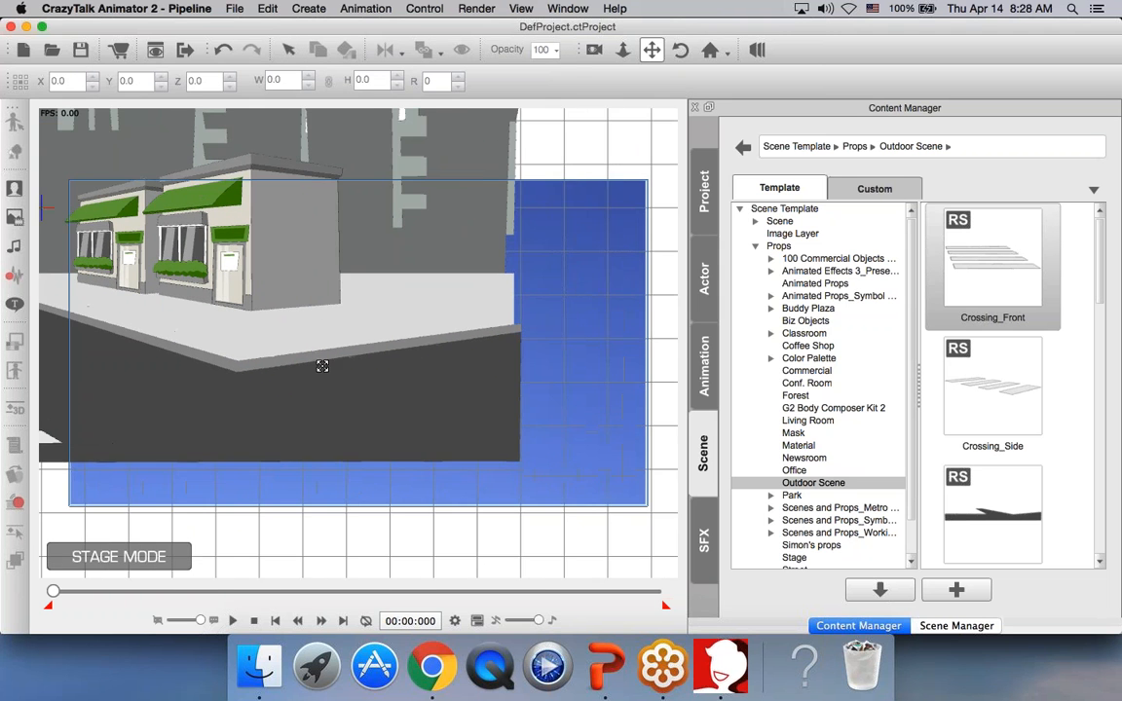
{"action": "left_click_drag", "start_coordinate": [453, 376], "coordinate": [446, 343]}
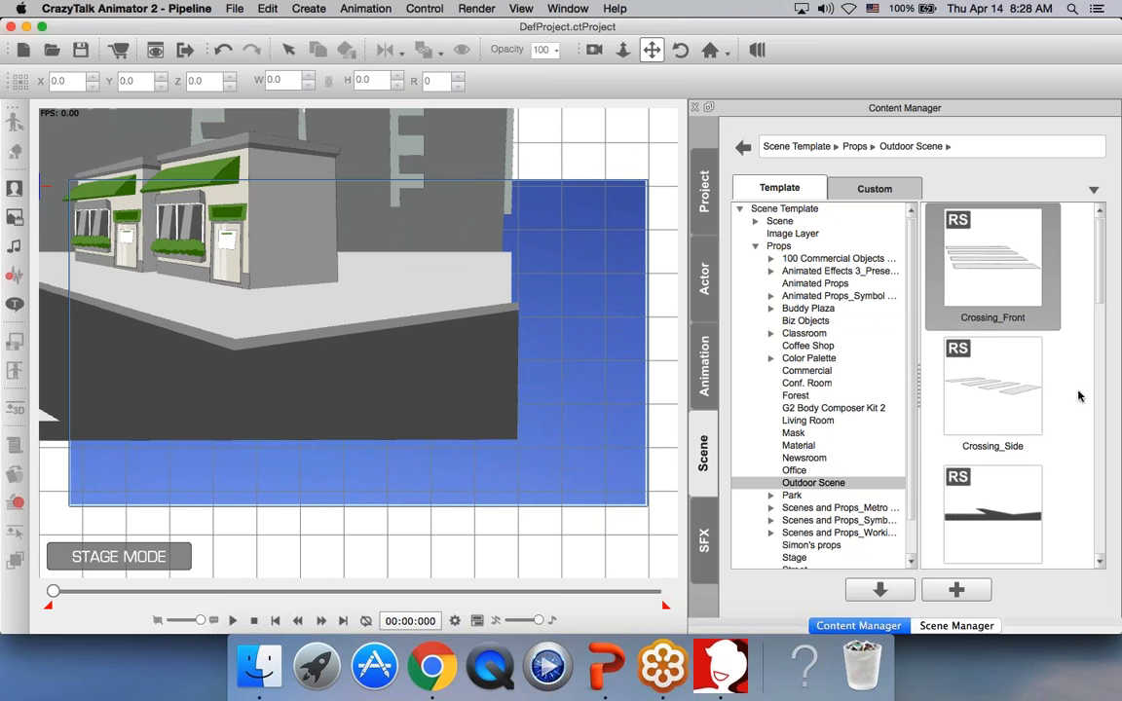
{"action": "scroll", "coordinate": [1022, 393], "scroll_direction": "down", "scroll_amount": 3}
{"action": "scroll", "coordinate": [1013, 392], "scroll_direction": "up", "scroll_amount": 3}
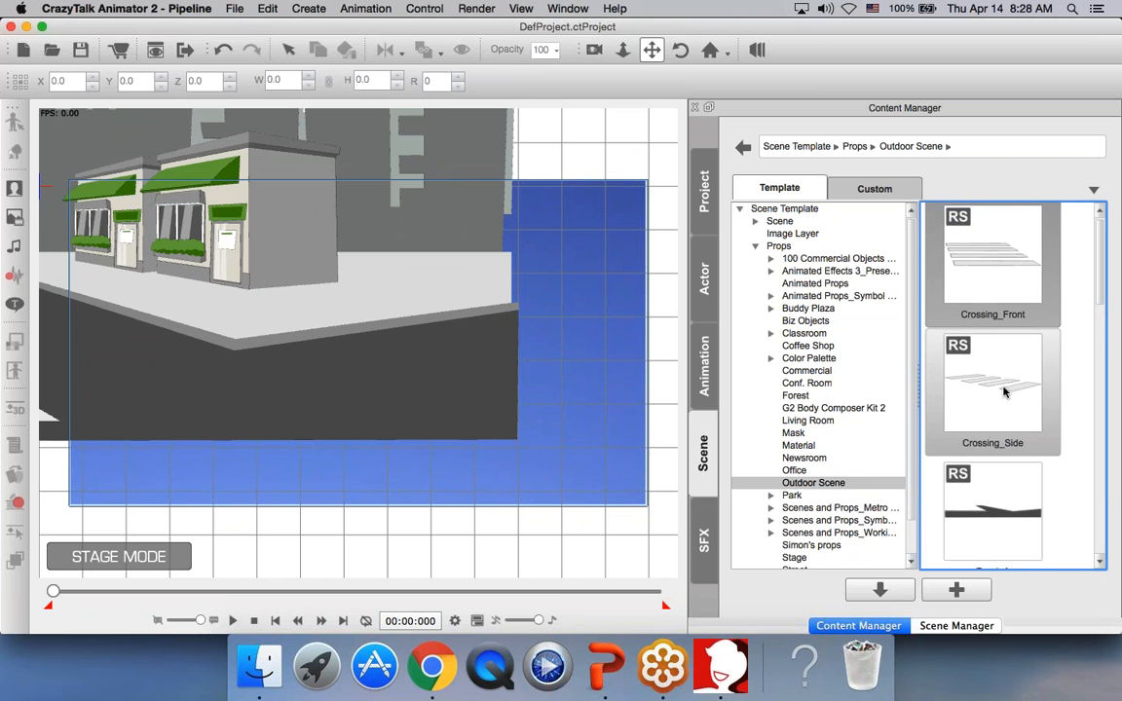
{"action": "left_click_drag", "start_coordinate": [1003, 391], "coordinate": [341, 357]}
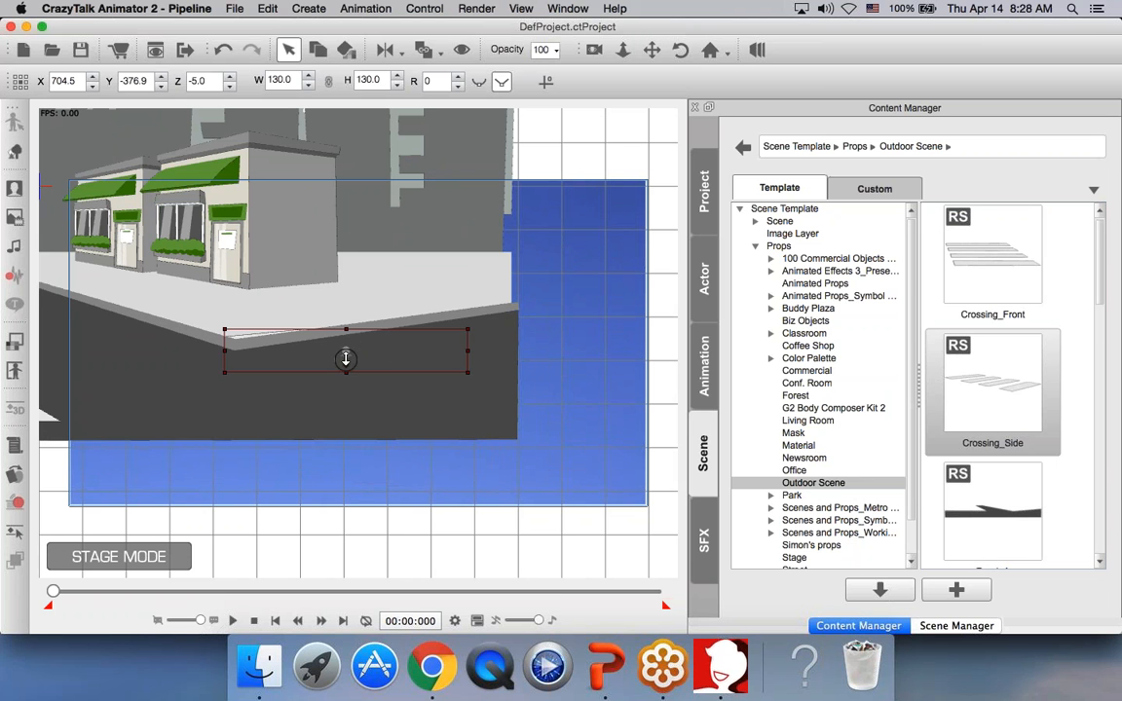
{"action": "left_click_drag", "start_coordinate": [346, 358], "coordinate": [358, 400]}
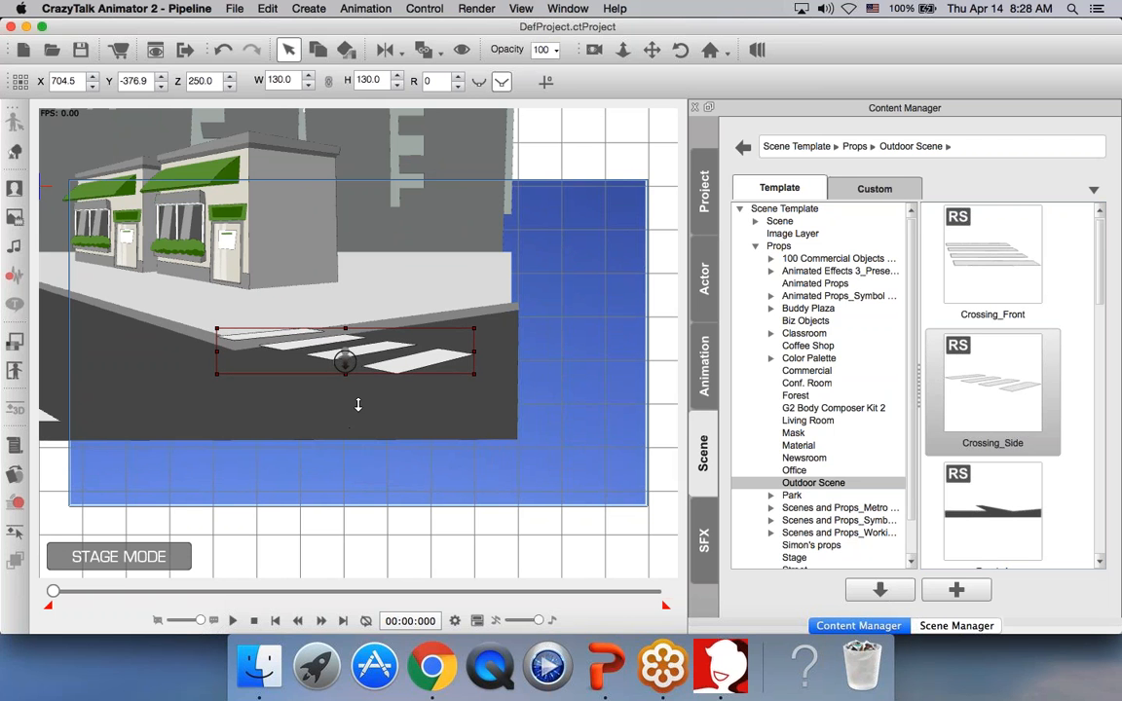
{"action": "left_click_drag", "start_coordinate": [399, 359], "coordinate": [430, 384]}
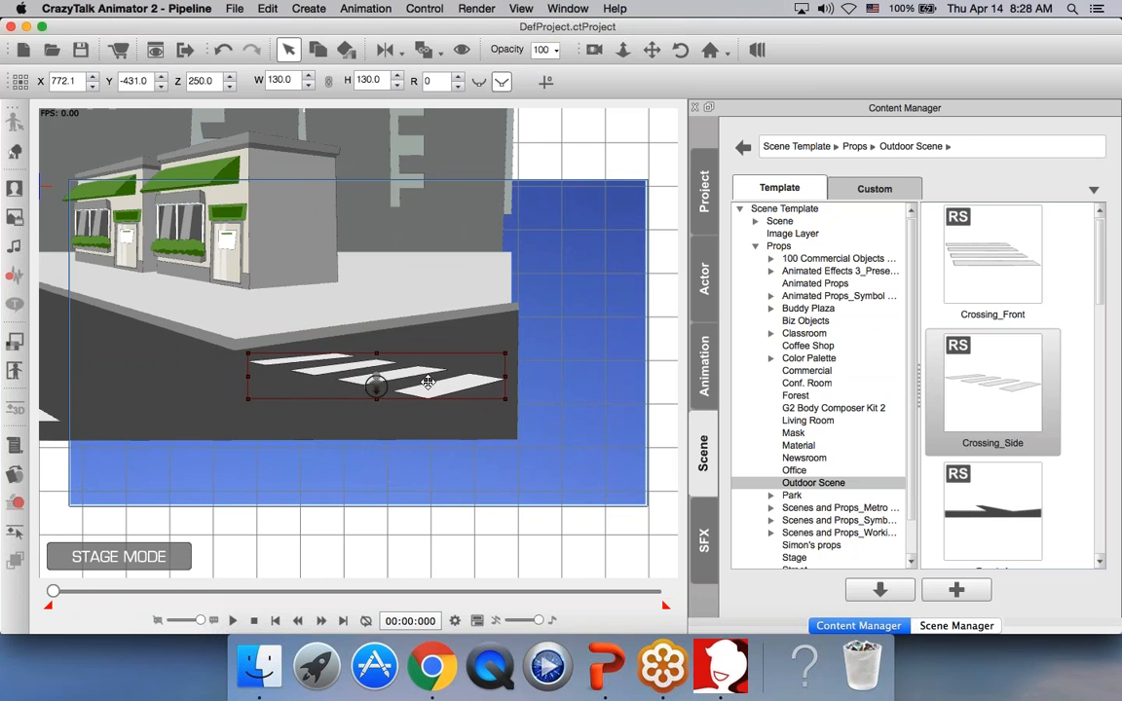
Step: Move the character up onto the sidewalk in front of the brown brick stores, at about X -868.4, Y -272.4
{"action": "key", "text": "x"}
{"action": "left_click_drag", "start_coordinate": [301, 403], "coordinate": [816, 362]}
{"action": "scroll", "coordinate": [667, 363], "scroll_direction": "down", "scroll_amount": 1}
{"action": "scroll", "coordinate": [546, 387], "scroll_direction": "down", "scroll_amount": 5}
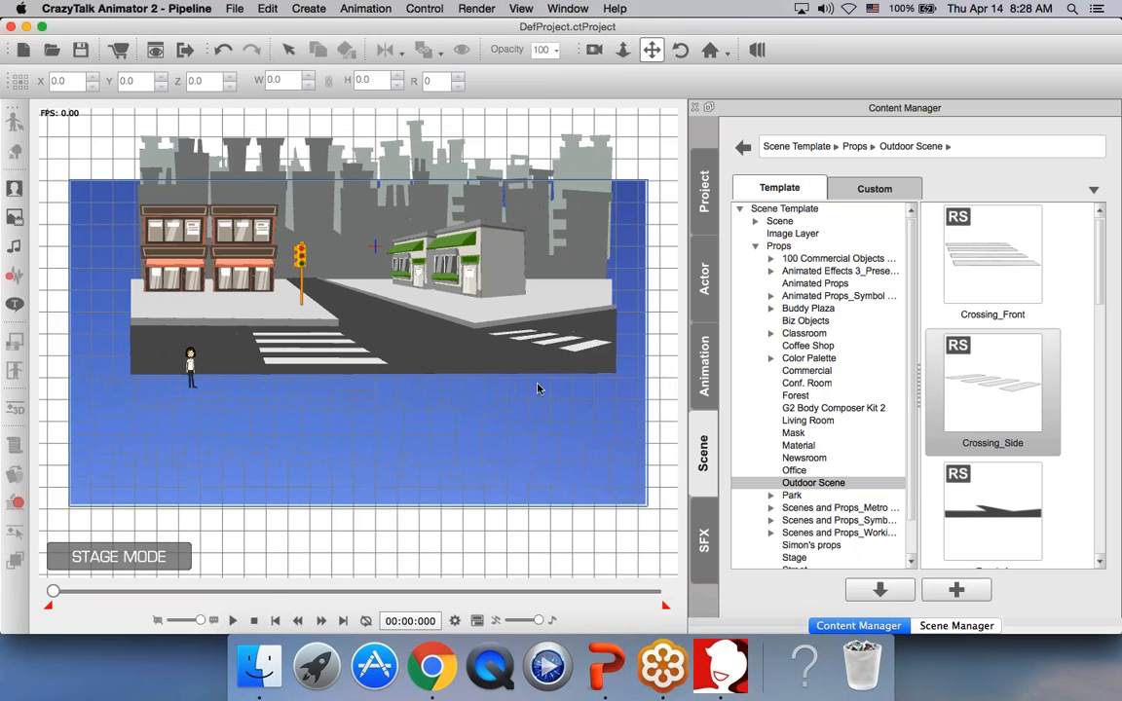
{"action": "scroll", "coordinate": [516, 406], "scroll_direction": "up", "scroll_amount": 5}
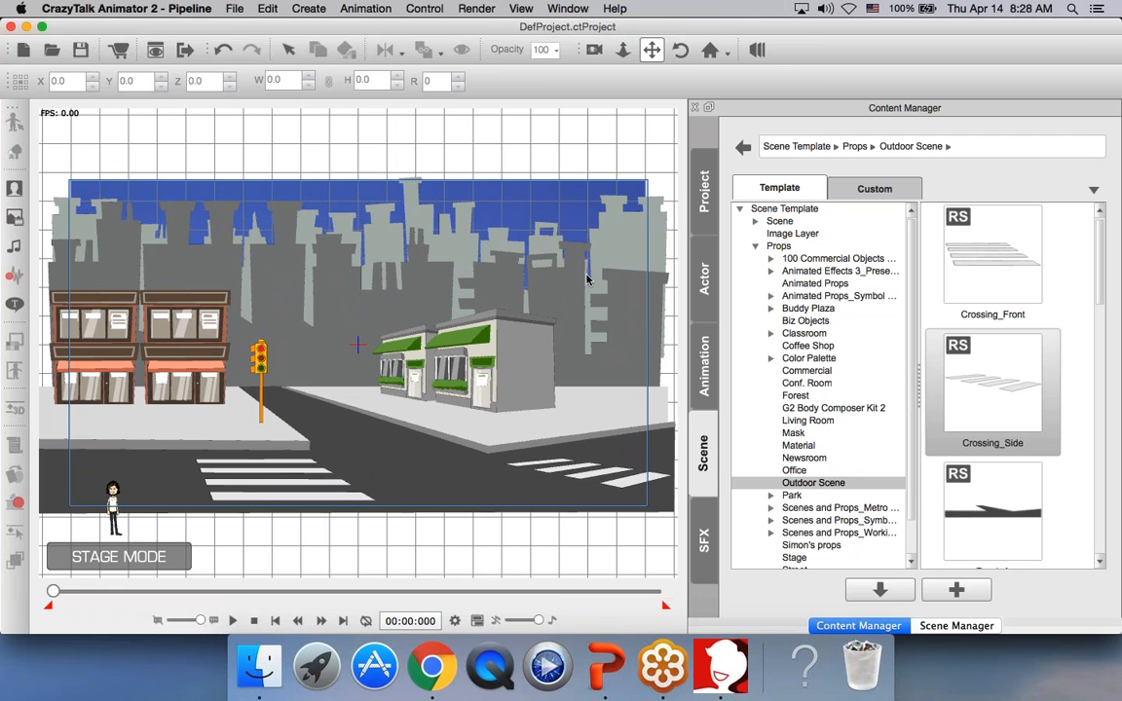
{"action": "scroll", "coordinate": [305, 386], "scroll_direction": "up", "scroll_amount": 3}
{"action": "scroll", "coordinate": [308, 387], "scroll_direction": "up", "scroll_amount": 2}
{"action": "left_click_drag", "start_coordinate": [332, 395], "coordinate": [623, 334]}
{"action": "scroll", "coordinate": [624, 334], "scroll_direction": "up", "scroll_amount": 1}
{"action": "scroll", "coordinate": [625, 332], "scroll_direction": "up", "scroll_amount": 1}
{"action": "left_click_drag", "start_coordinate": [543, 359], "coordinate": [529, 364]}
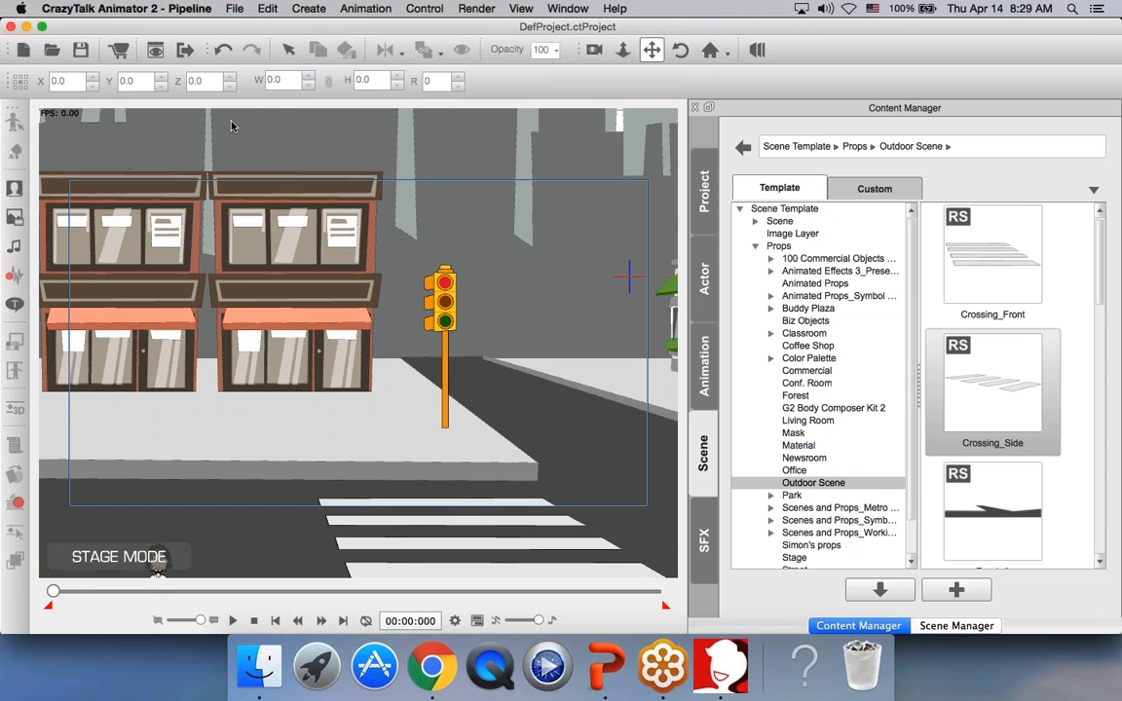
{"action": "key", "text": "q"}
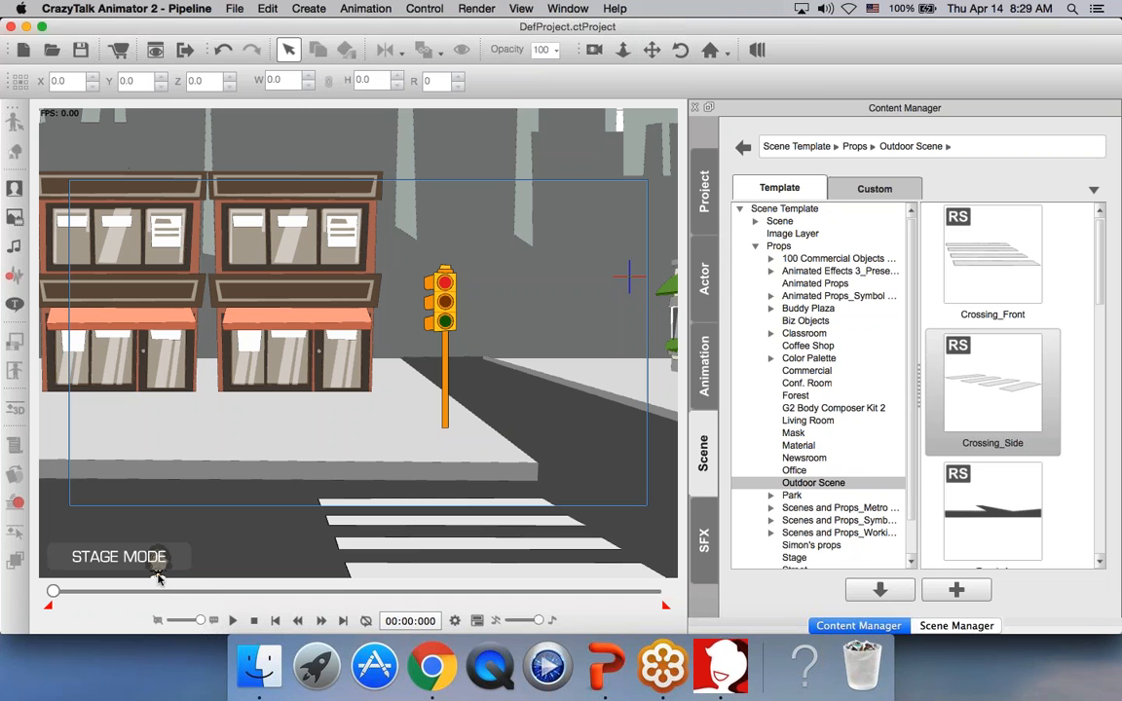
{"action": "left_click", "coordinate": [157, 573]}
{"action": "left_click_drag", "start_coordinate": [165, 541], "coordinate": [122, 336]}
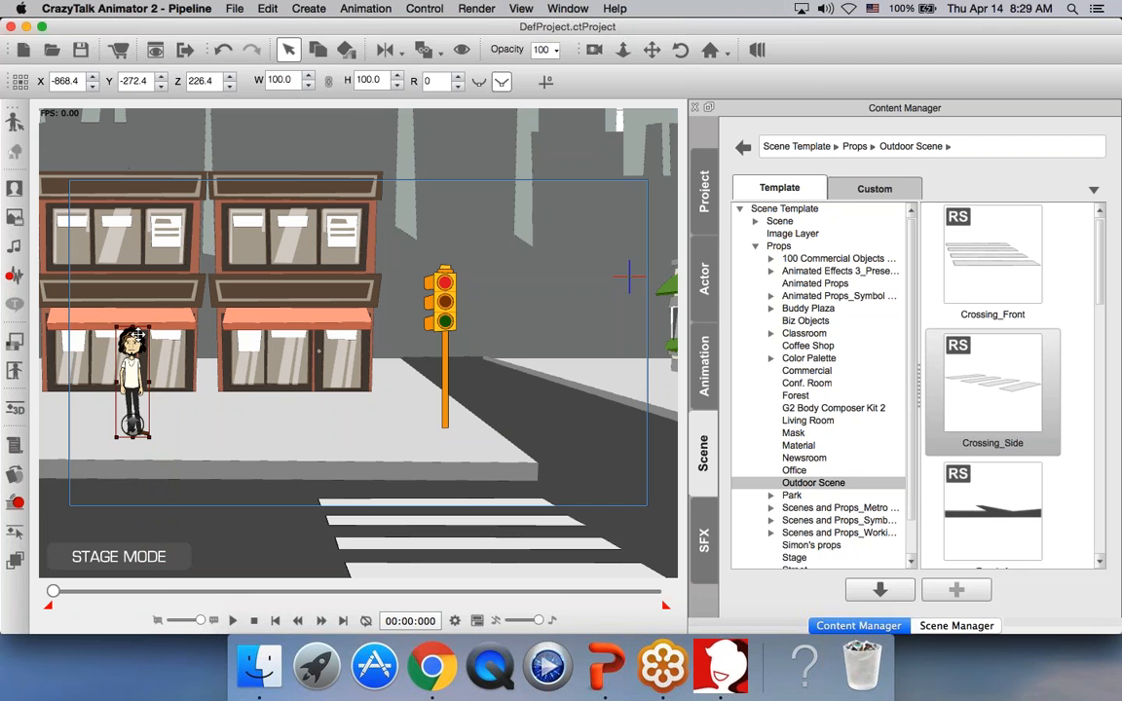
{"action": "left_click", "coordinate": [189, 415]}
{"action": "scroll", "coordinate": [187, 417], "scroll_direction": "up", "scroll_amount": 5}
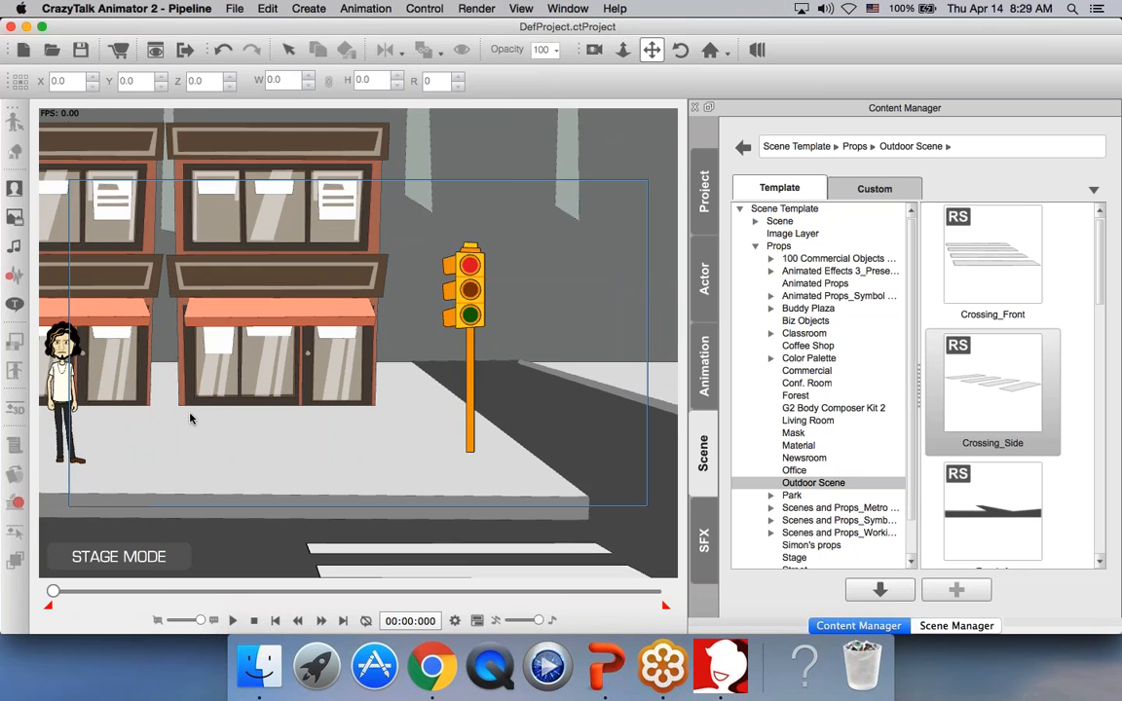
{"action": "scroll", "coordinate": [187, 418], "scroll_direction": "down", "scroll_amount": 5}
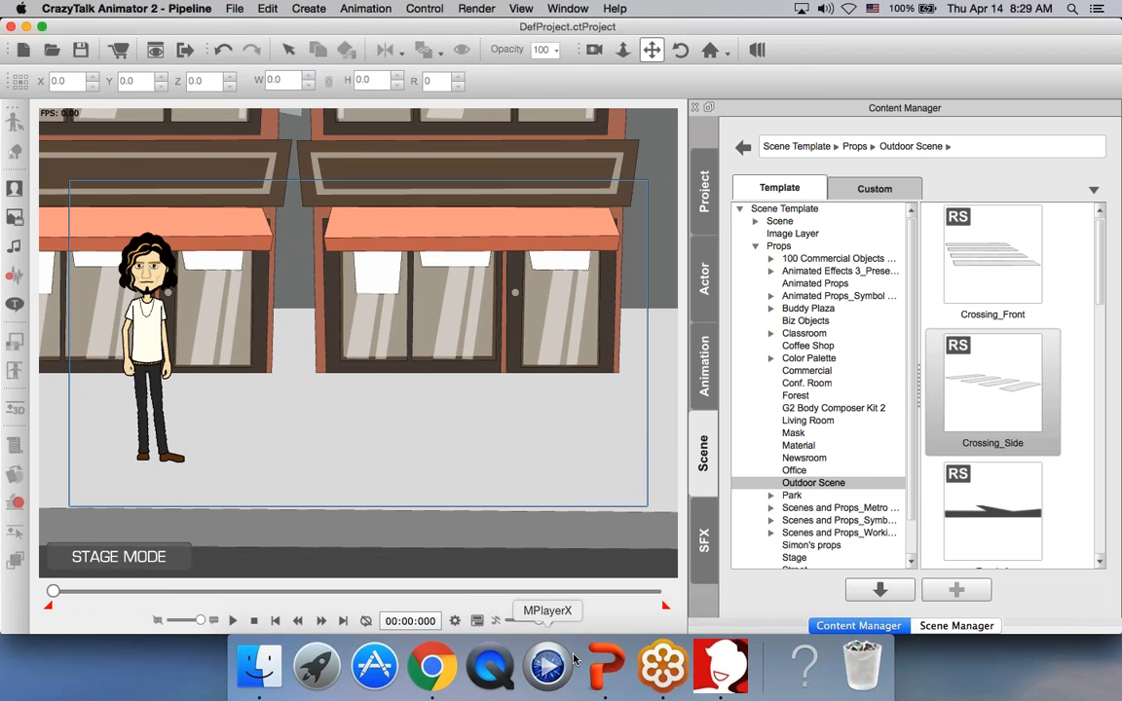
Step: Switch to PowerPoint, present the Step 3 slide on animating a 2D character in 3D space, and return to CrazyTalk Animator
{"action": "left_click", "coordinate": [606, 666]}
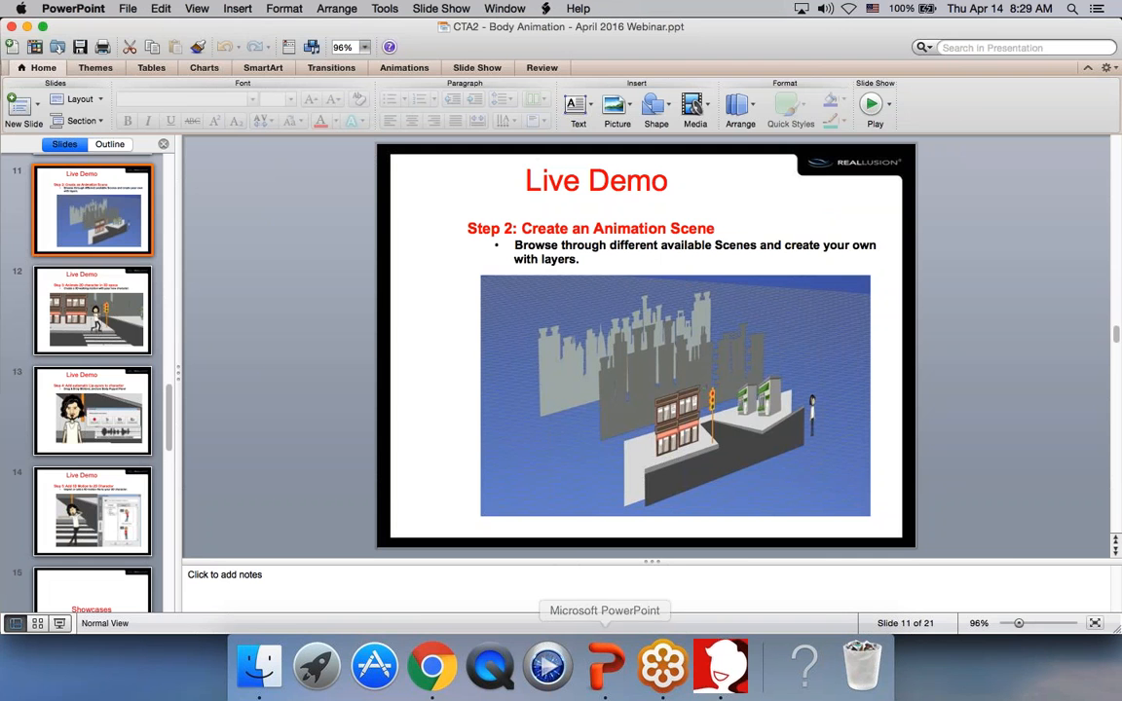
{"action": "left_click", "coordinate": [59, 623]}
{"action": "left_click", "coordinate": [187, 443]}
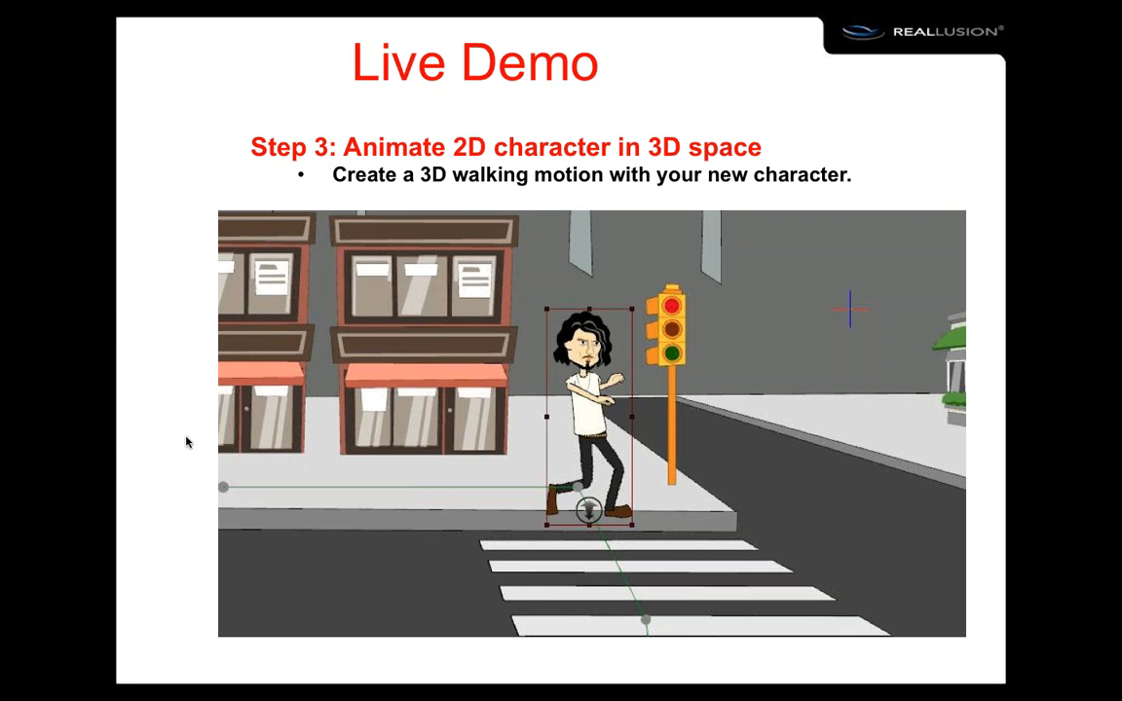
{"action": "key", "text": "Escape"}
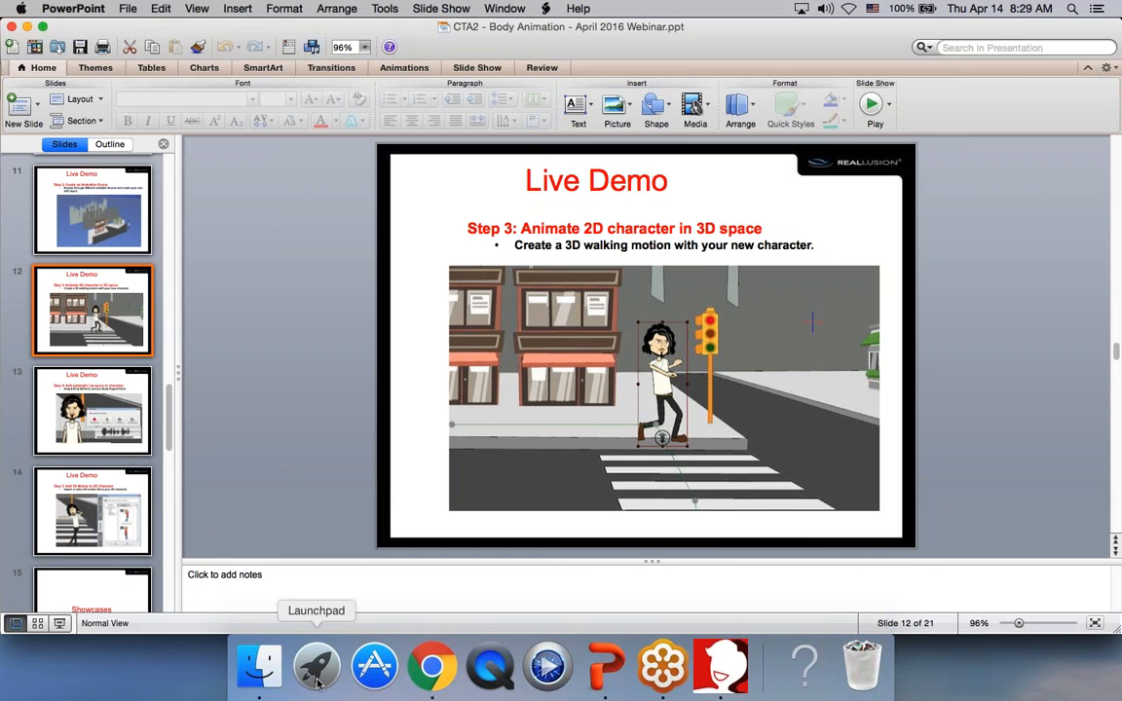
{"action": "left_click", "coordinate": [720, 670]}
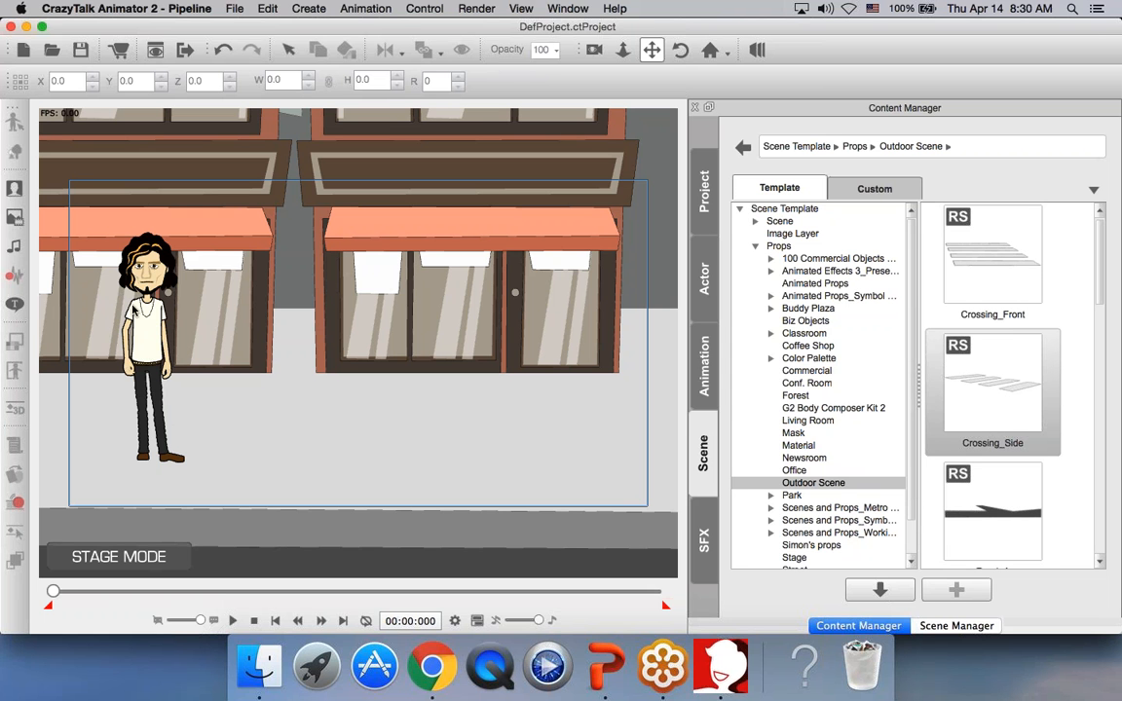
Step: Slide the character along the sidewalk to about X -559.9 and back to about X -873.4, Y -265.6
{"action": "left_click", "coordinate": [149, 336]}
{"action": "left_click_drag", "start_coordinate": [150, 331], "coordinate": [536, 319]}
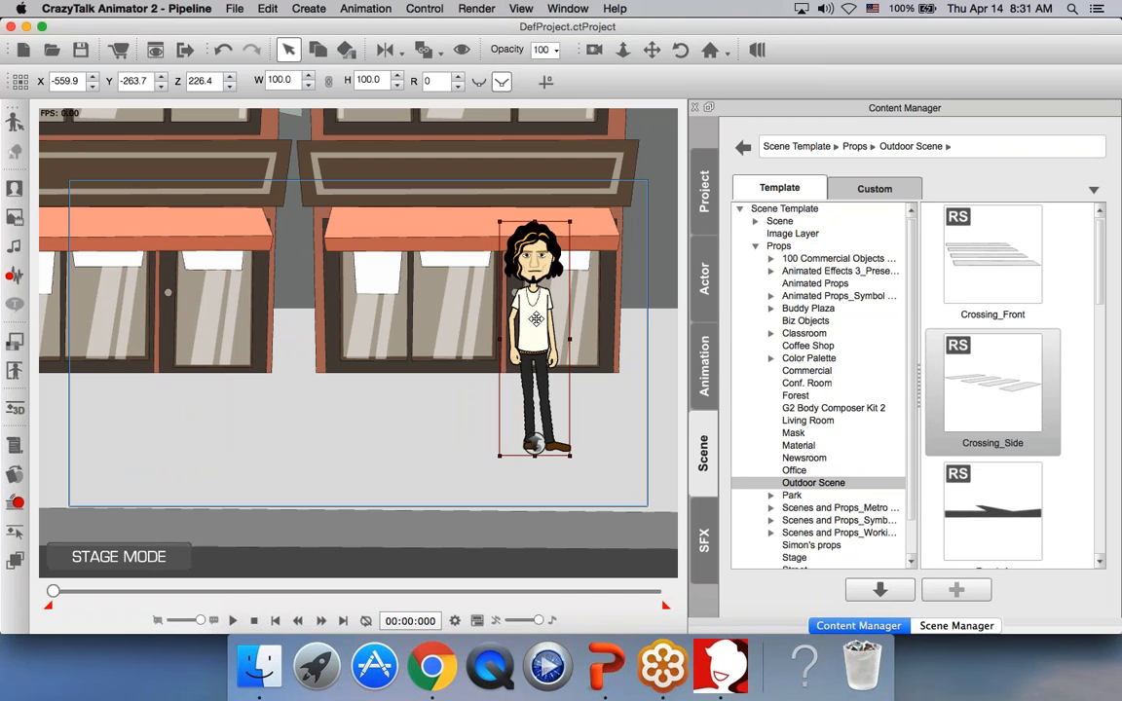
{"action": "left_click_drag", "start_coordinate": [536, 320], "coordinate": [144, 321]}
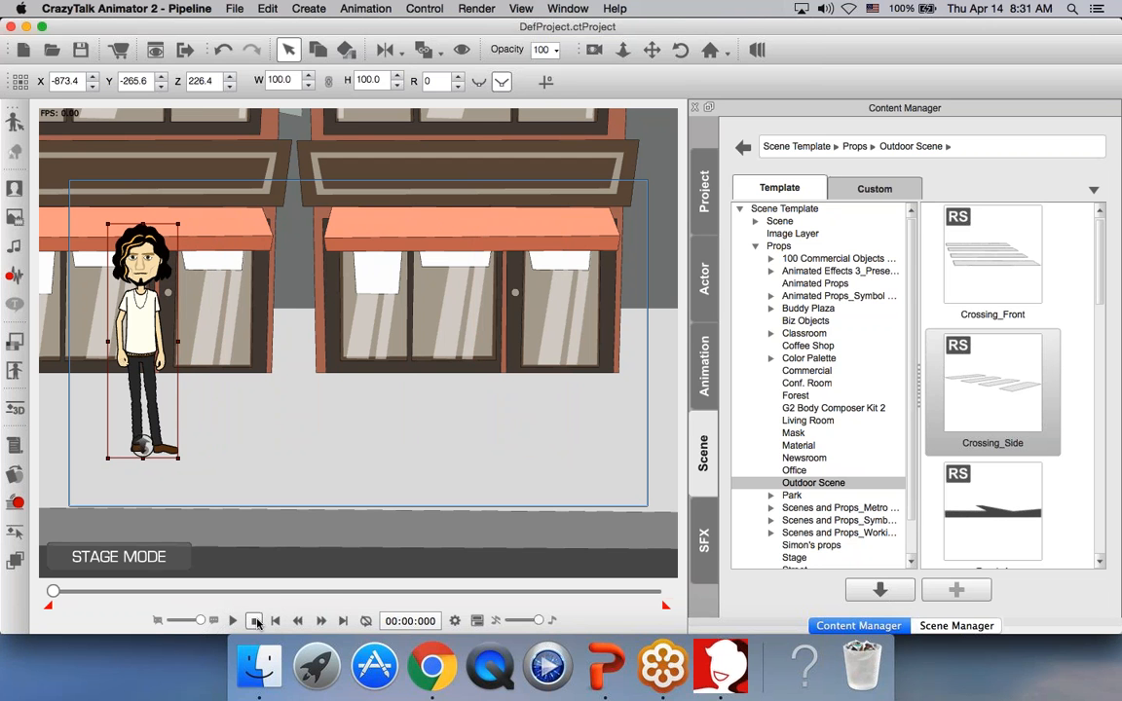
Step: Scrub the timeline to about 00:11:733 and return it to the start
{"action": "mouse_move", "coordinate": [52, 592]}
{"action": "left_mouse_down"}
{"action": "mouse_move", "coordinate": [231, 591]}
{"action": "mouse_move", "coordinate": [52, 592]}
{"action": "left_mouse_up"}
{"action": "left_click_drag", "start_coordinate": [52, 591], "coordinate": [161, 591]}
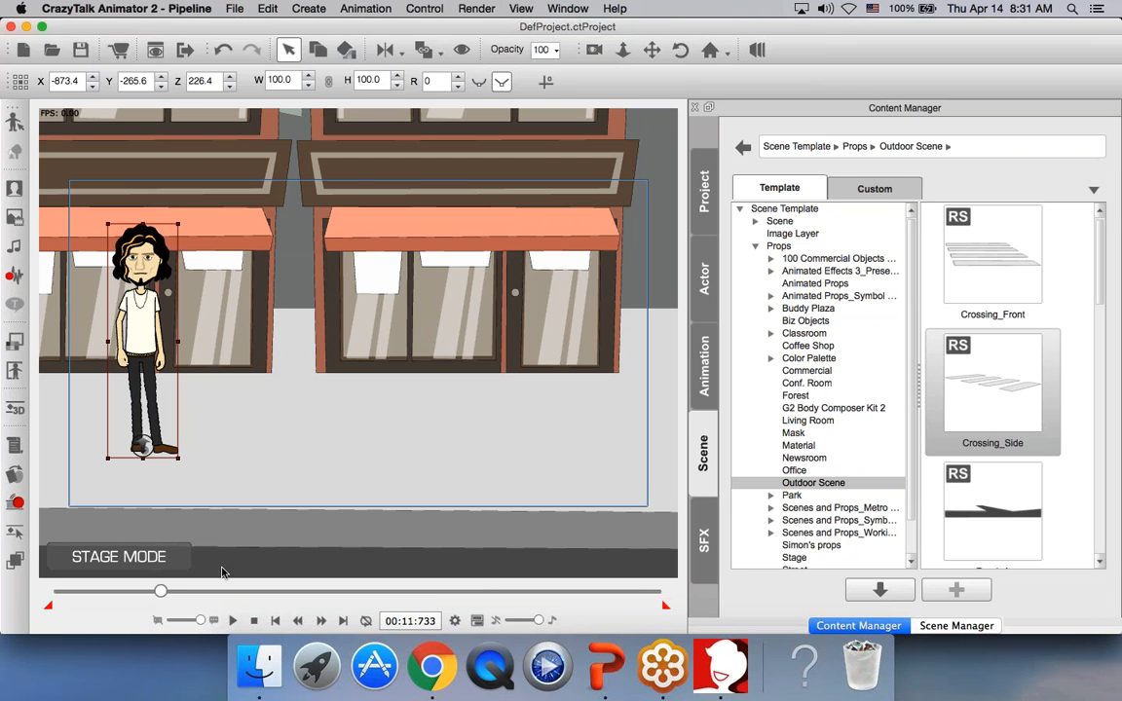
{"action": "left_click", "coordinate": [252, 621]}
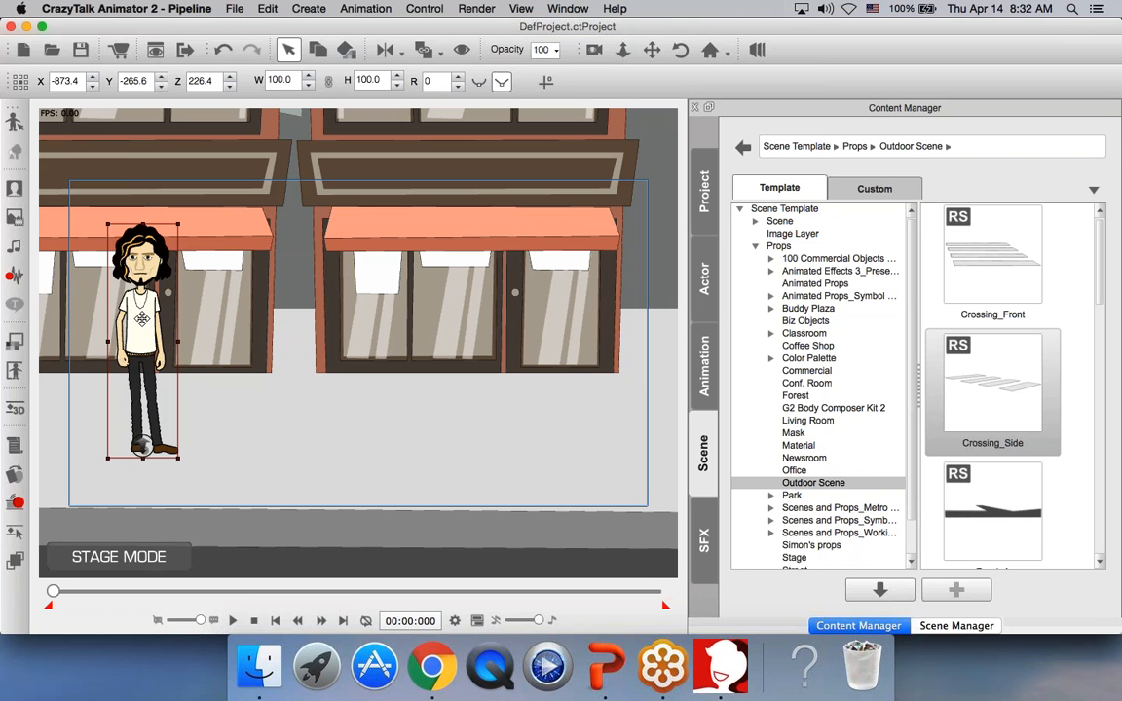
Step: Try the character's body-angle control in the 3D Motion Key Editor and close the editor
{"action": "left_click", "coordinate": [16, 410]}
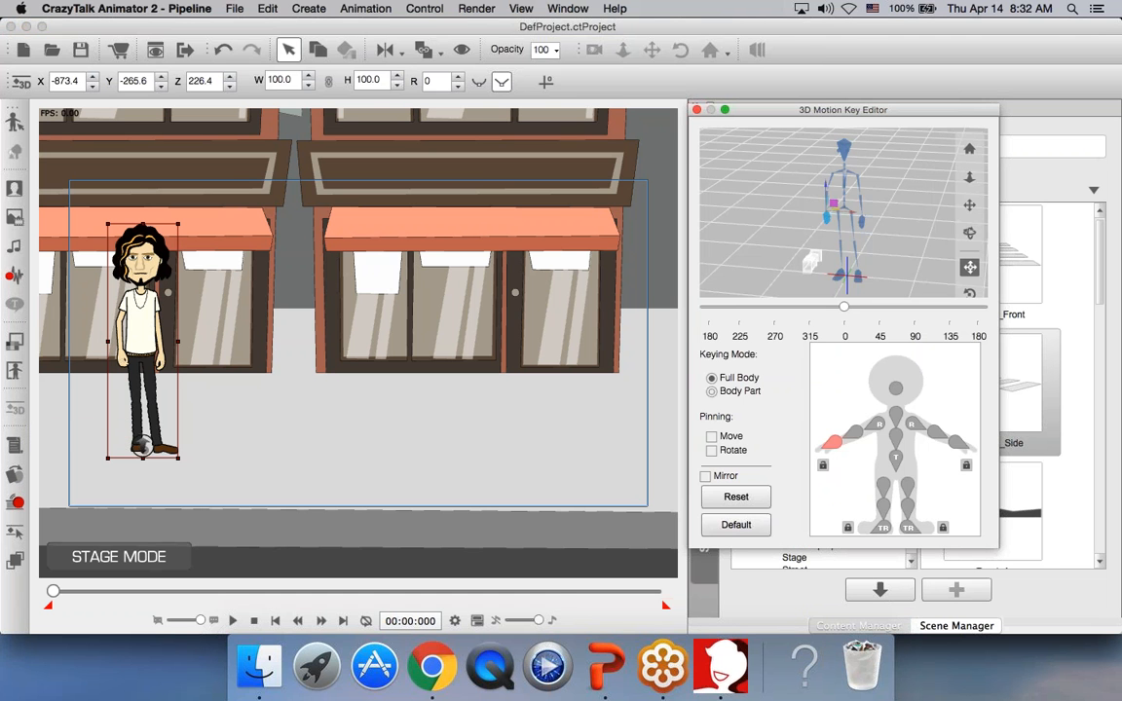
{"action": "left_click_drag", "start_coordinate": [826, 110], "coordinate": [799, 85]}
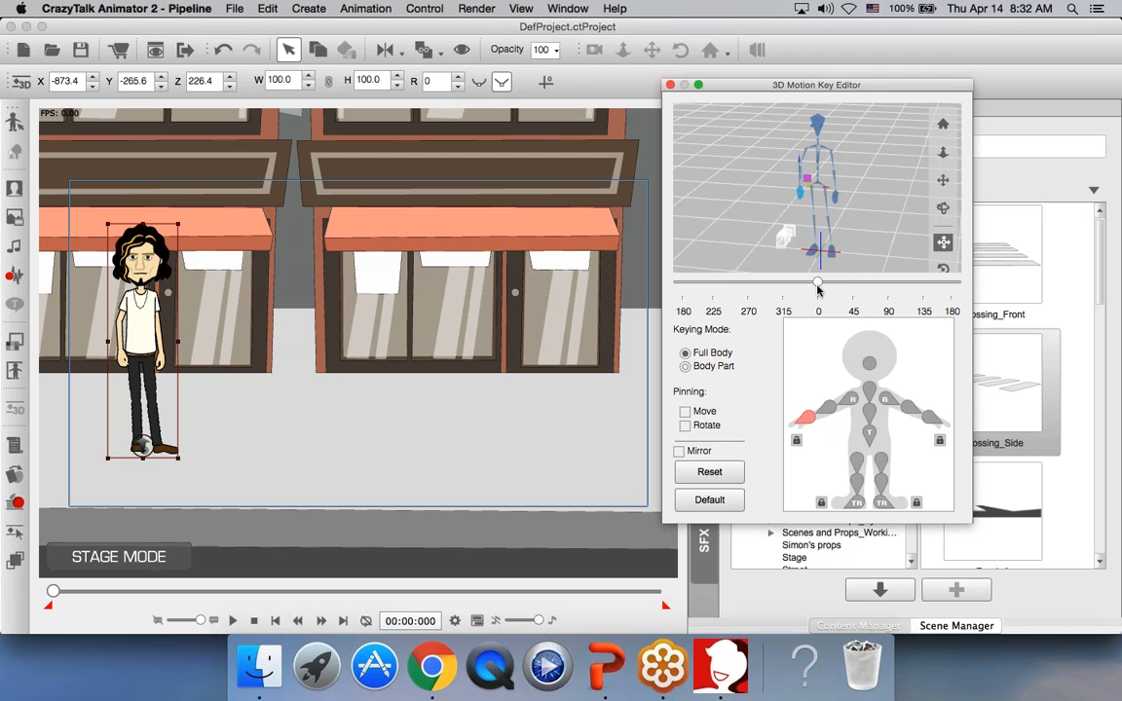
{"action": "mouse_move", "coordinate": [817, 285]}
{"action": "left_mouse_down"}
{"action": "mouse_move", "coordinate": [883, 286]}
{"action": "mouse_move", "coordinate": [755, 283]}
{"action": "mouse_move", "coordinate": [874, 284]}
{"action": "mouse_move", "coordinate": [821, 284]}
{"action": "left_mouse_up"}
{"action": "left_click", "coordinate": [670, 85]}
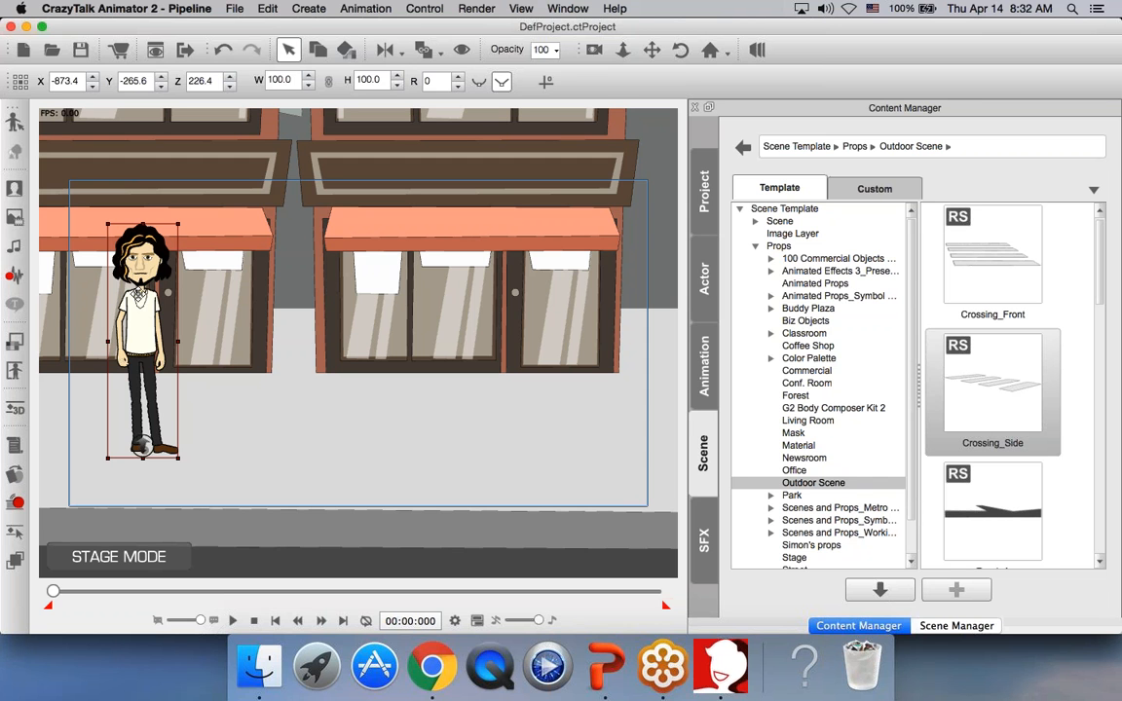
Step: Turn the character to a side view facing the traffic light
{"action": "left_click_drag", "start_coordinate": [143, 446], "coordinate": [143, 445]}
{"action": "left_click_drag", "start_coordinate": [142, 447], "coordinate": [142, 447]}
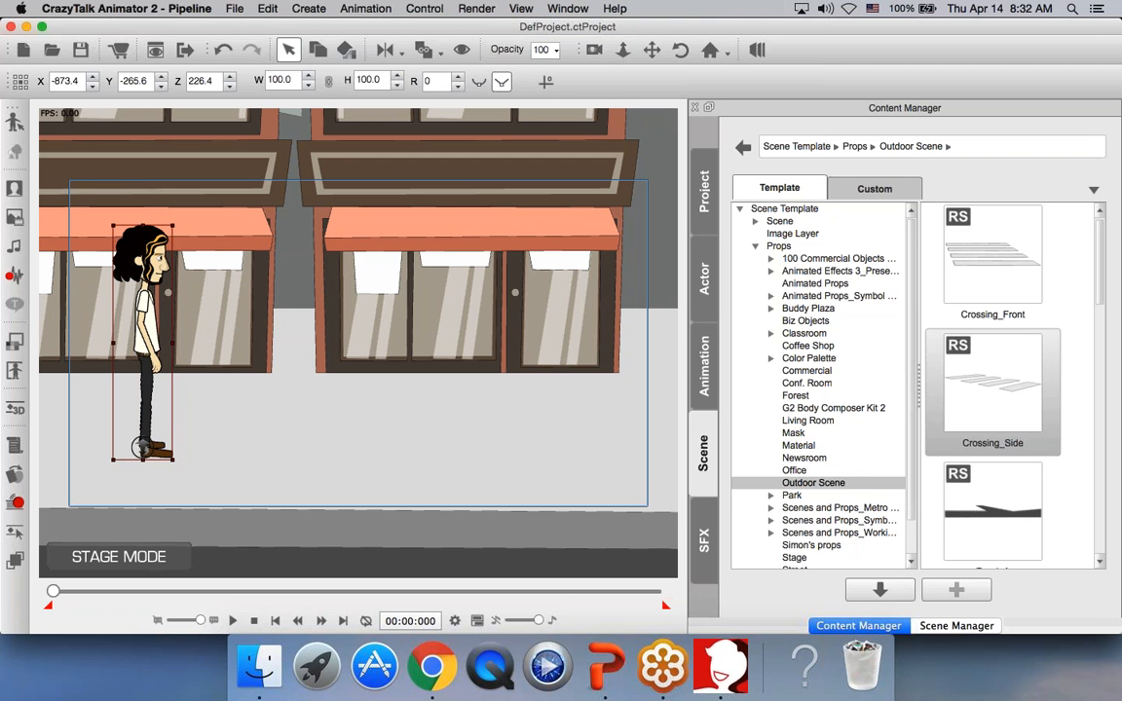
Step: Open the 3D motions in the animation library, browse the idle, talk and perform sets, and choose the 01_Move set
{"action": "left_click", "coordinate": [755, 247]}
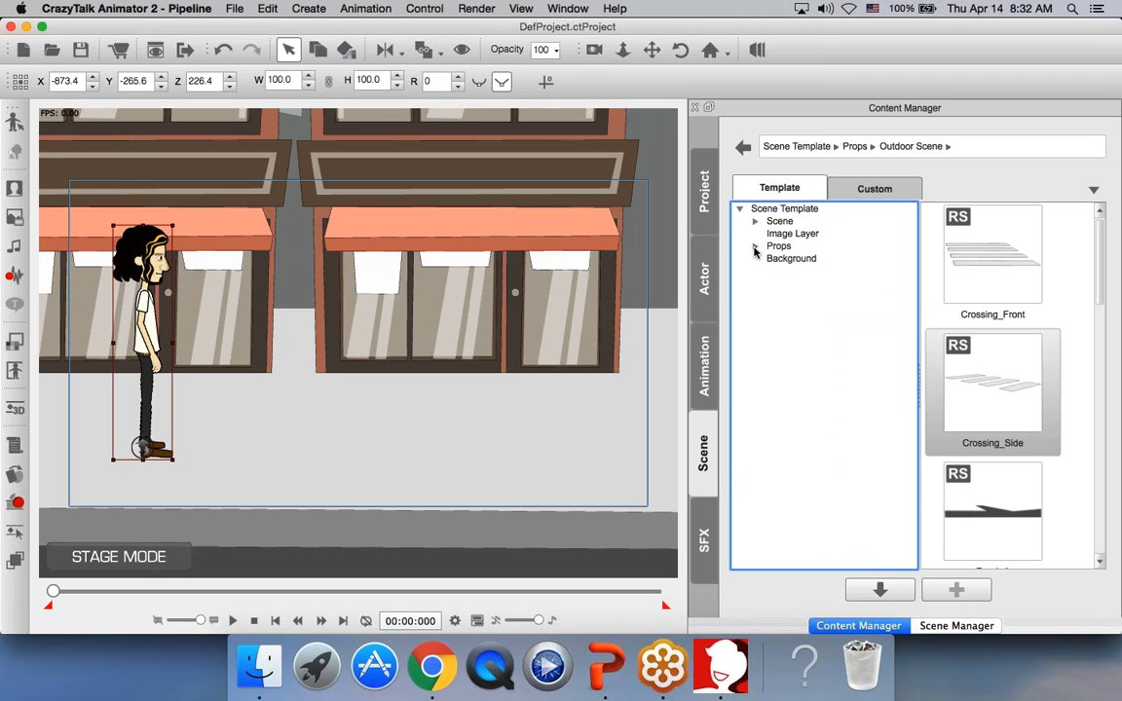
{"action": "left_click", "coordinate": [704, 375]}
{"action": "left_click", "coordinate": [769, 221]}
{"action": "left_click", "coordinate": [756, 223]}
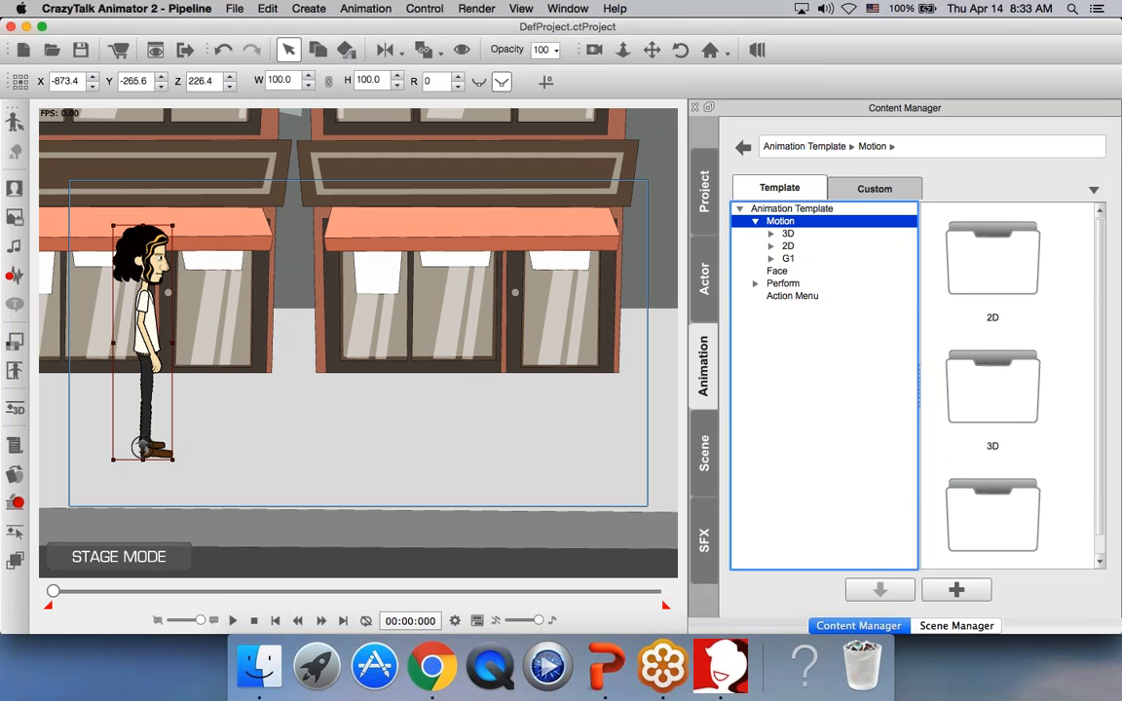
{"action": "left_click", "coordinate": [787, 235]}
{"action": "double_click", "coordinate": [787, 235]}
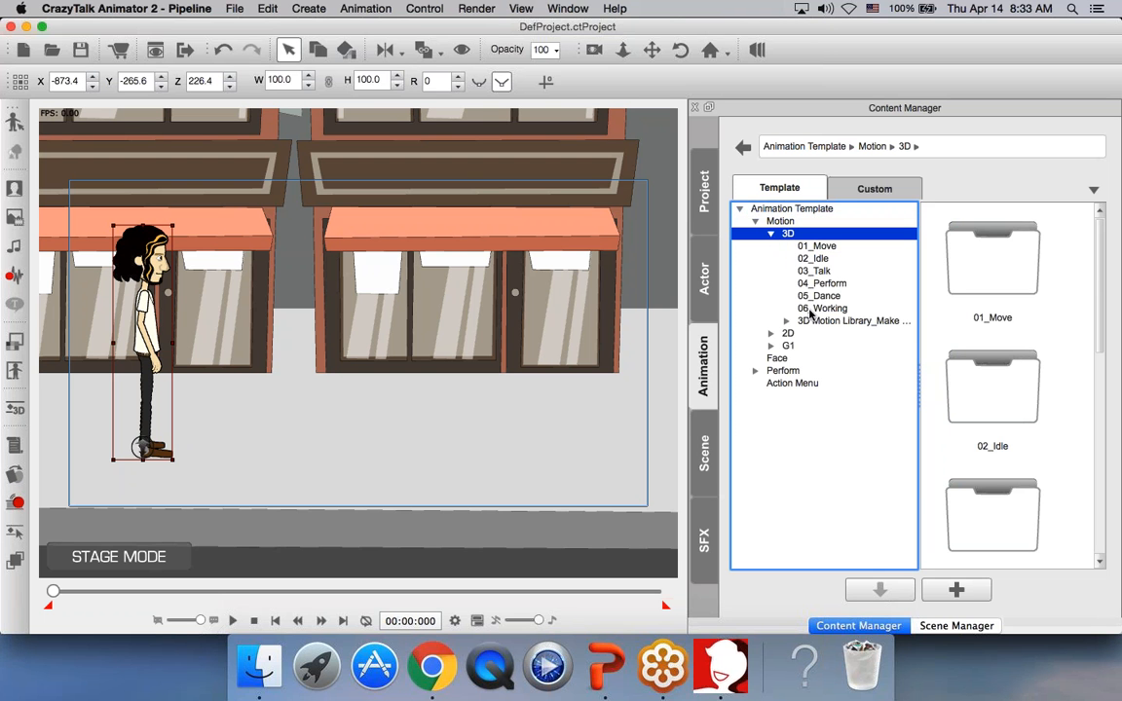
{"action": "left_click", "coordinate": [824, 248]}
{"action": "left_click", "coordinate": [824, 259]}
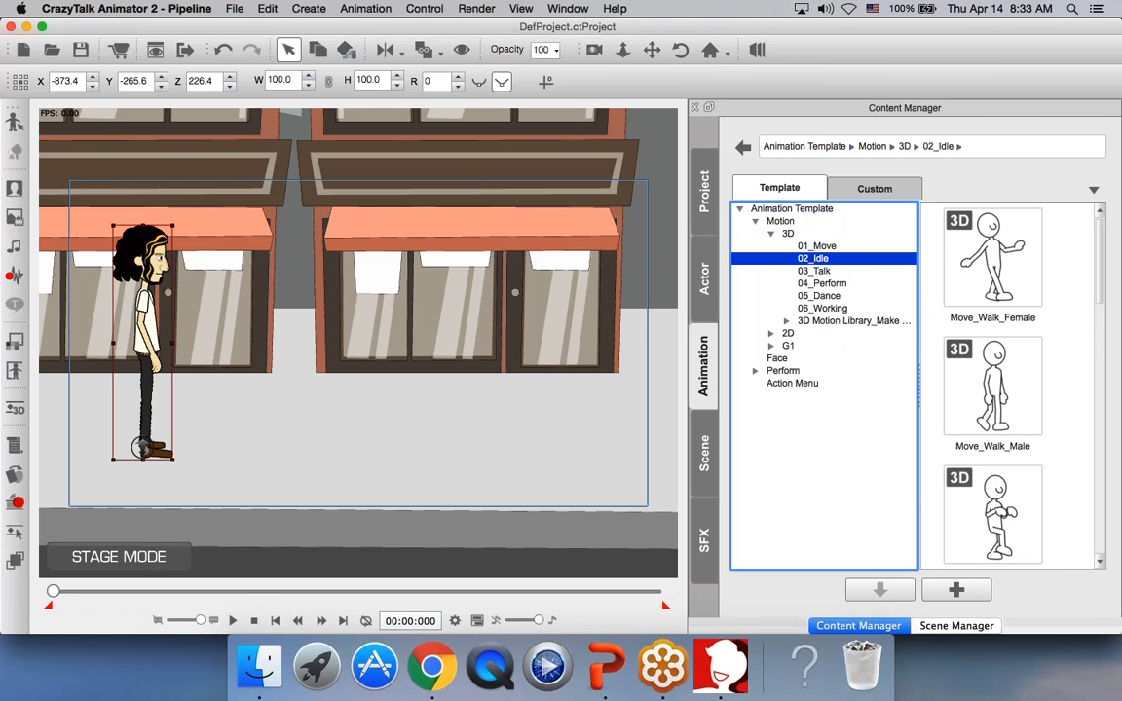
{"action": "left_click", "coordinate": [824, 271]}
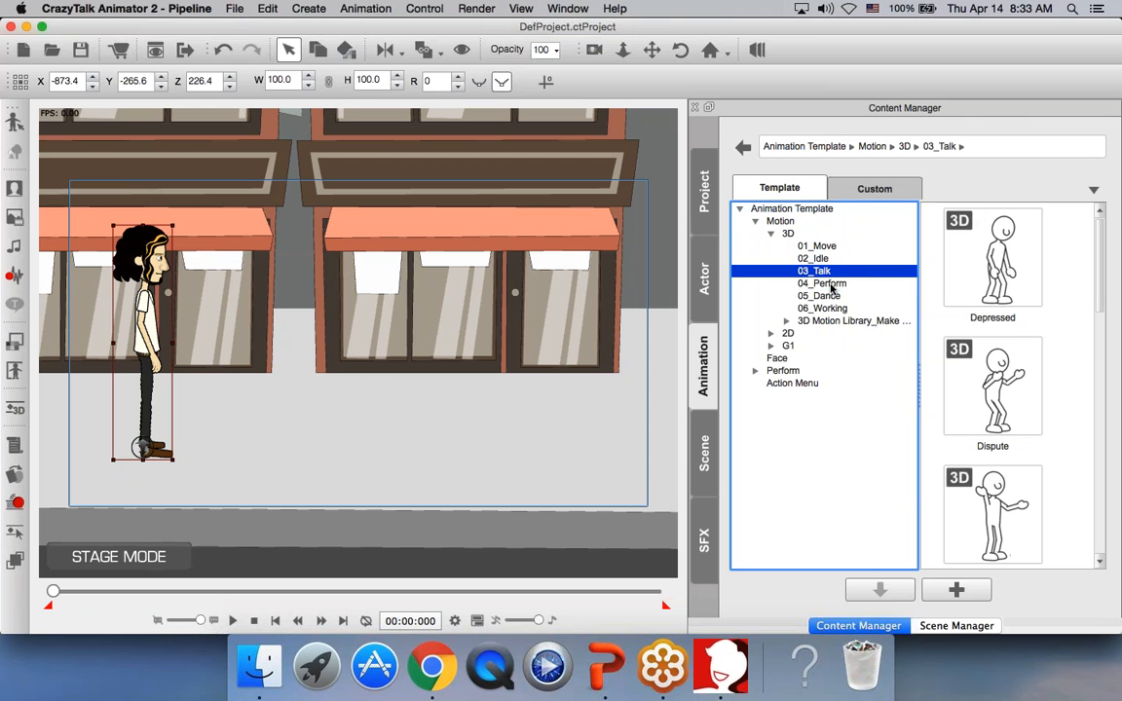
{"action": "left_click", "coordinate": [829, 283]}
{"action": "left_click", "coordinate": [827, 248]}
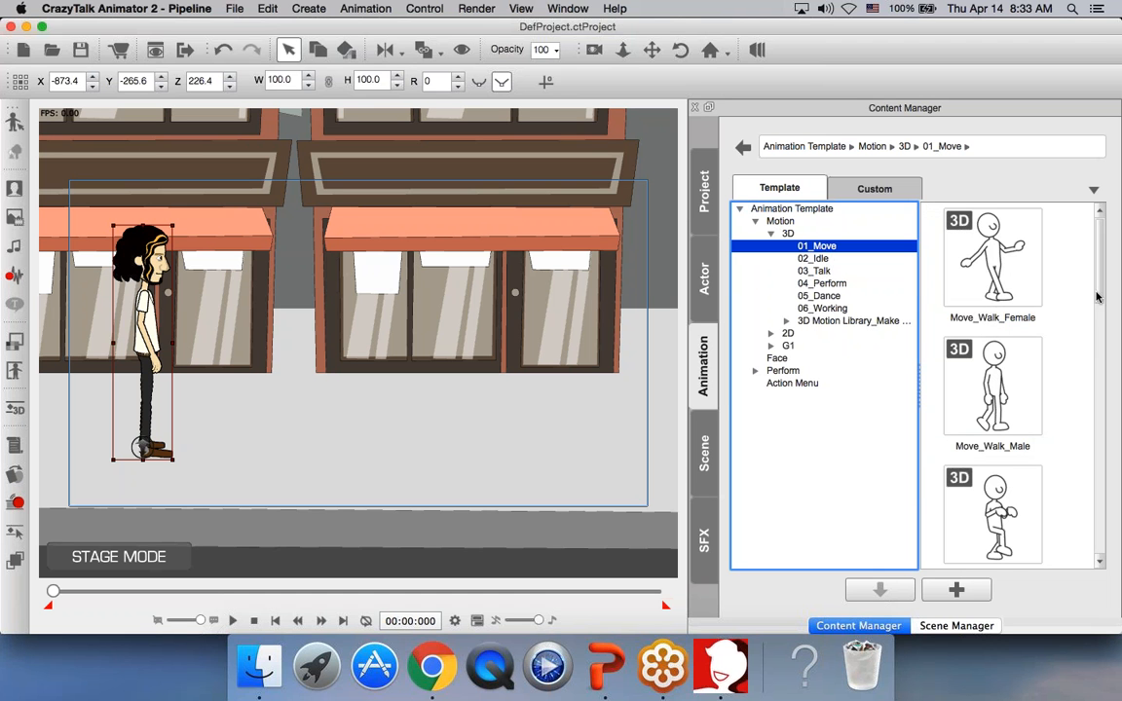
Step: Apply the Walk_Happy motion from the 01_Move set to the character at the start of the timeline
{"action": "left_click_drag", "start_coordinate": [1100, 294], "coordinate": [1084, 540]}
{"action": "left_click", "coordinate": [992, 376]}
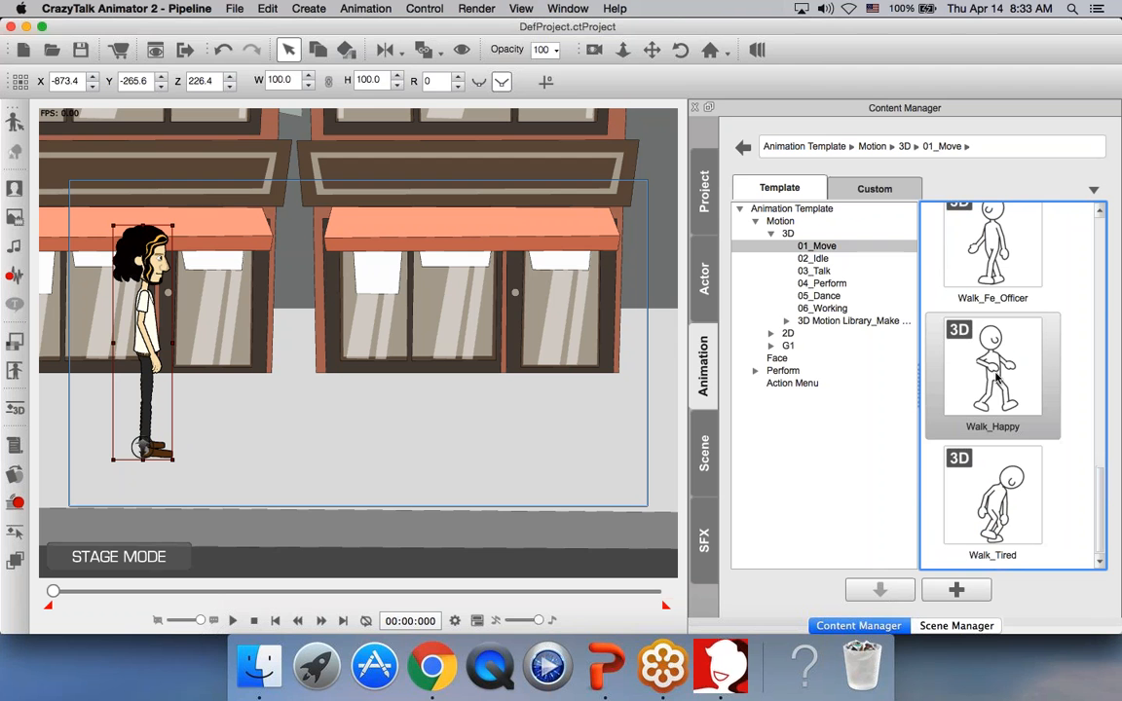
{"action": "left_click_drag", "start_coordinate": [1018, 361], "coordinate": [148, 276]}
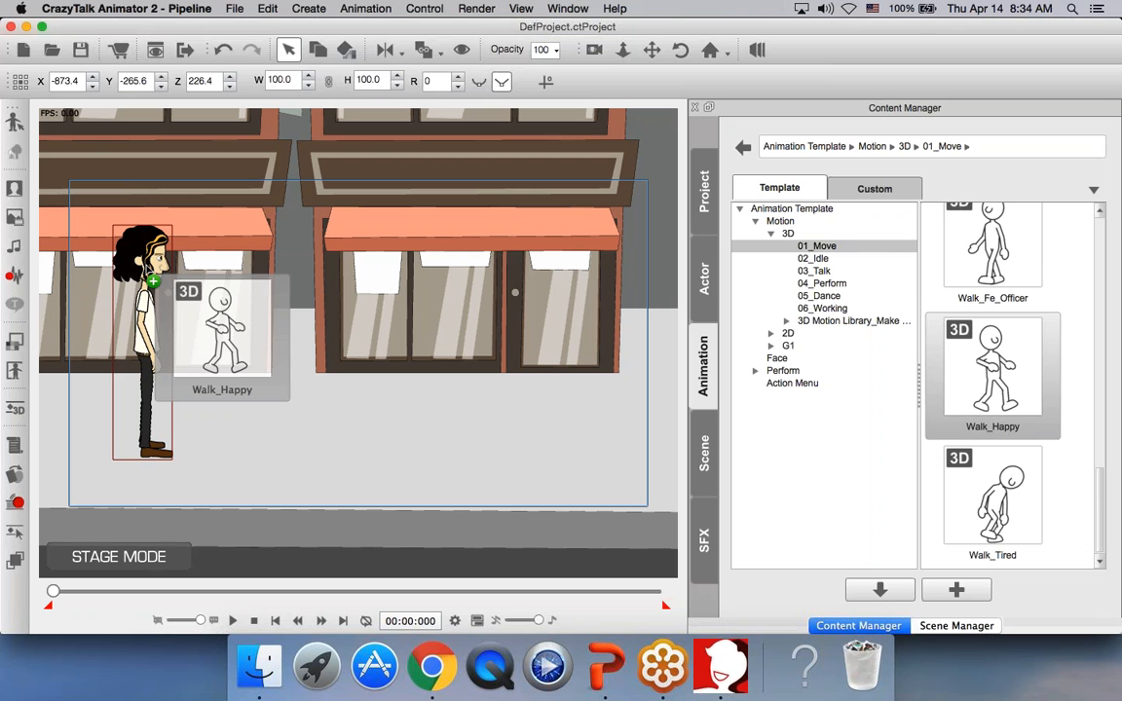
{"action": "left_click_drag", "start_coordinate": [151, 279], "coordinate": [151, 280]}
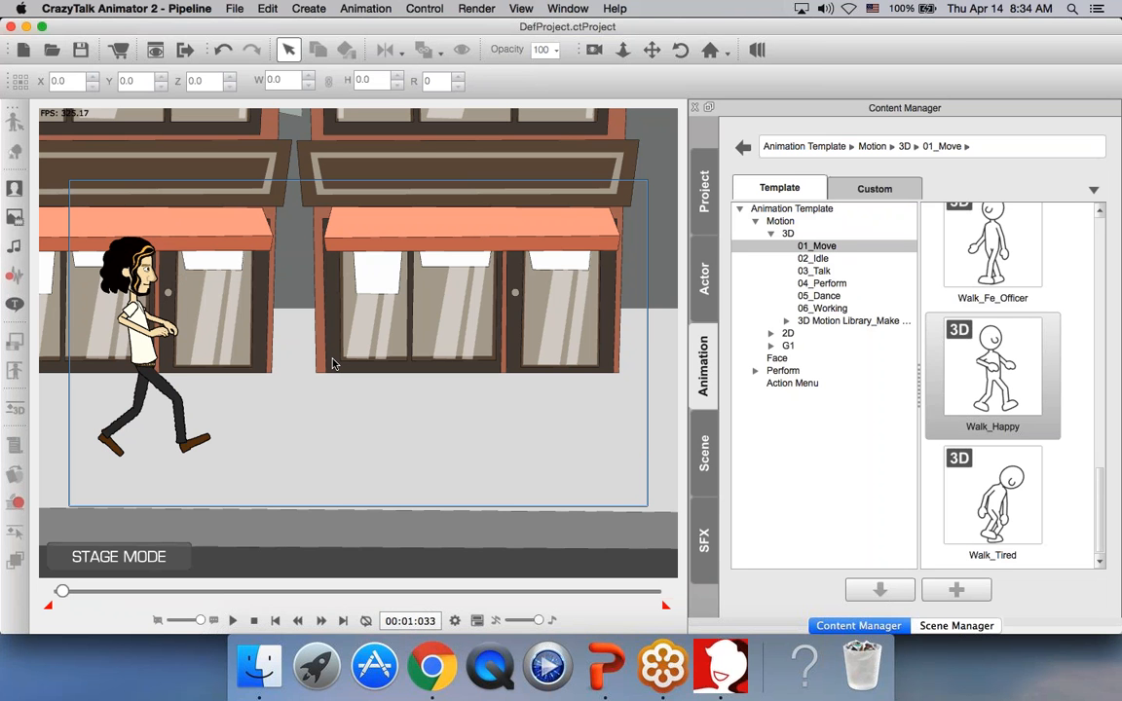
Step: Apply Walk_Happy to the character again from 00:01:033, play the walk, and return the timeline to the start
{"action": "left_click_drag", "start_coordinate": [988, 365], "coordinate": [167, 256]}
{"action": "left_click_drag", "start_coordinate": [119, 282], "coordinate": [122, 292]}
{"action": "key", "text": "space"}
{"action": "key", "text": "space"}
{"action": "left_click", "coordinate": [253, 621]}
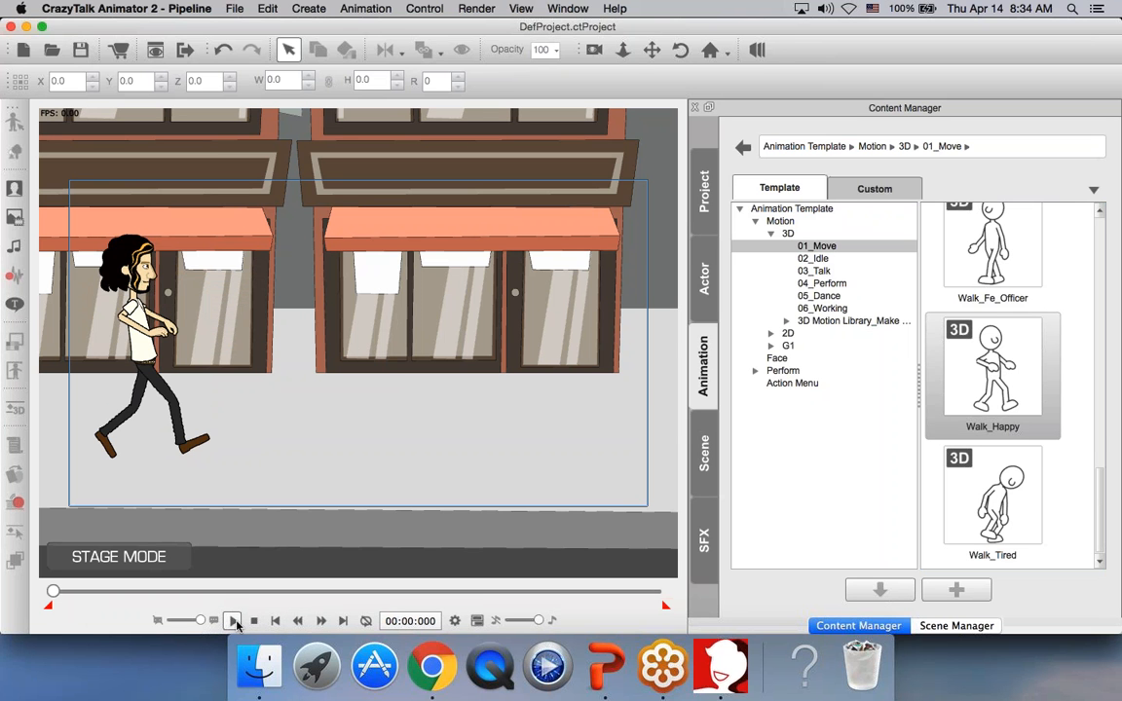
Step: Play the walk from the start, pause it, and open the Timeline window over the stage
{"action": "left_click", "coordinate": [235, 623]}
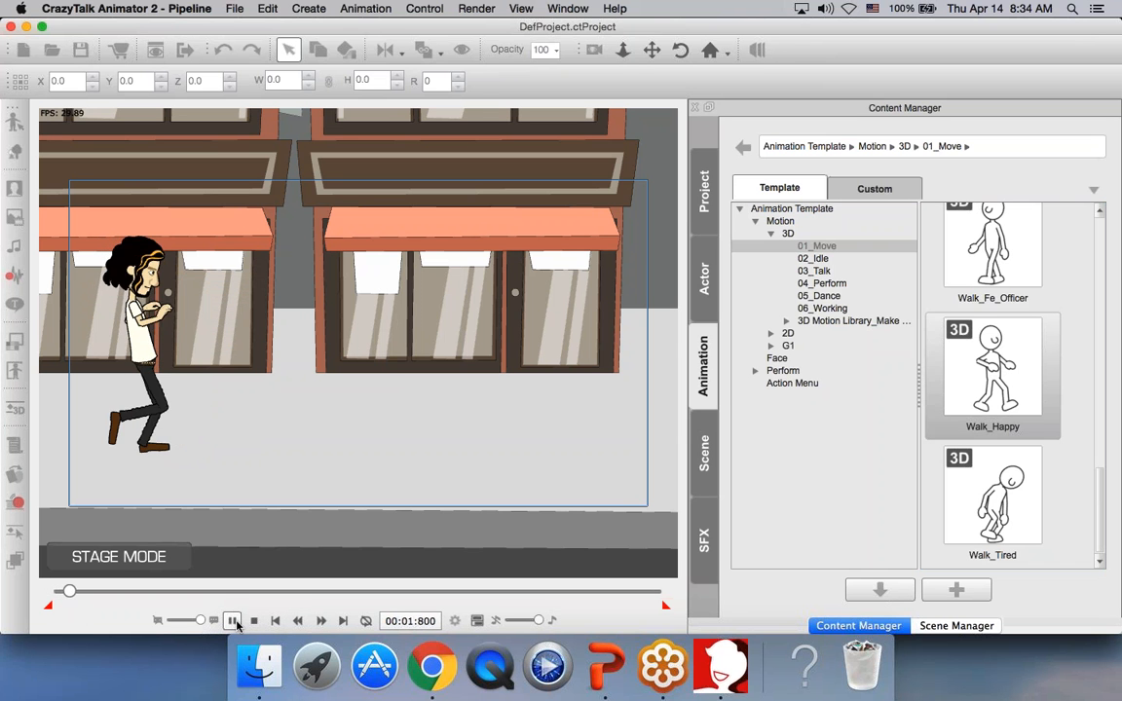
{"action": "left_click", "coordinate": [232, 620]}
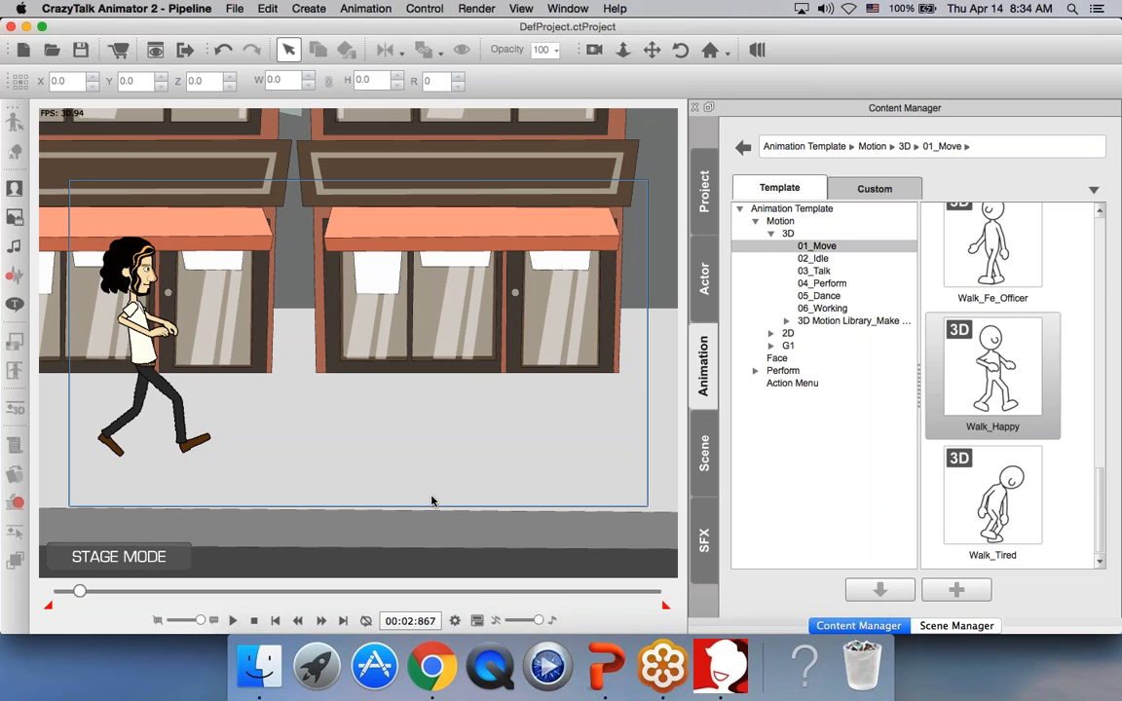
{"action": "left_click", "coordinate": [478, 621]}
{"action": "left_click_drag", "start_coordinate": [459, 33], "coordinate": [689, 217]}
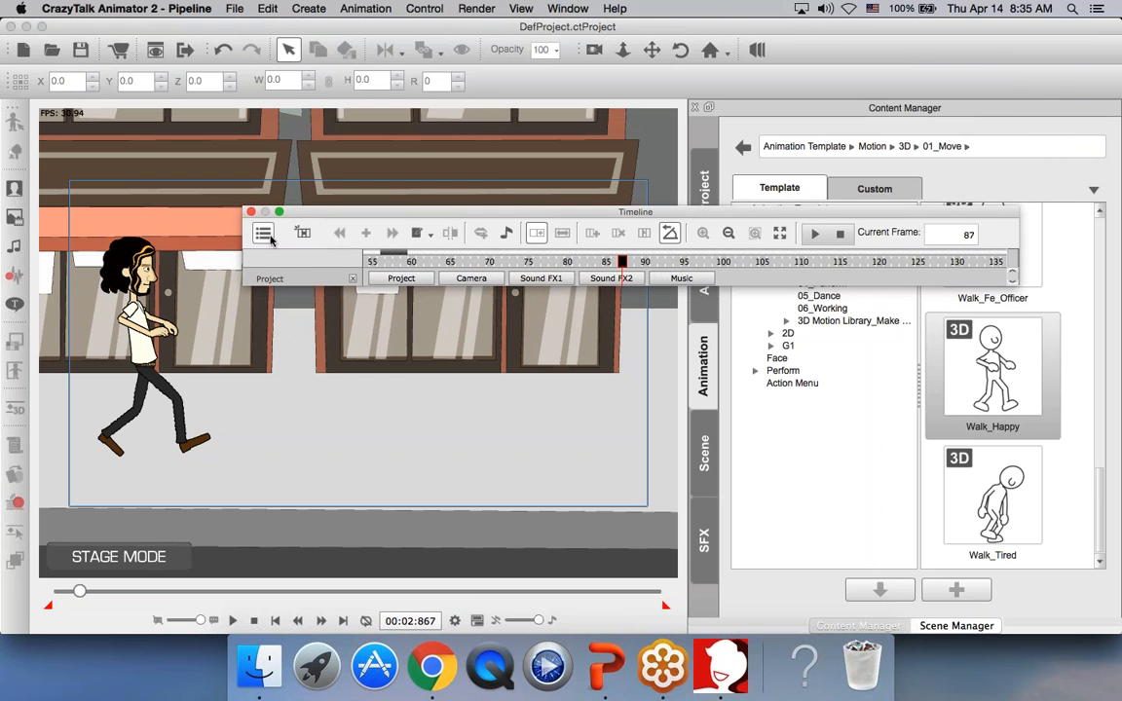
Step: Add the actor's tracks to the Timeline's list of displayed objects
{"action": "left_click", "coordinate": [267, 236]}
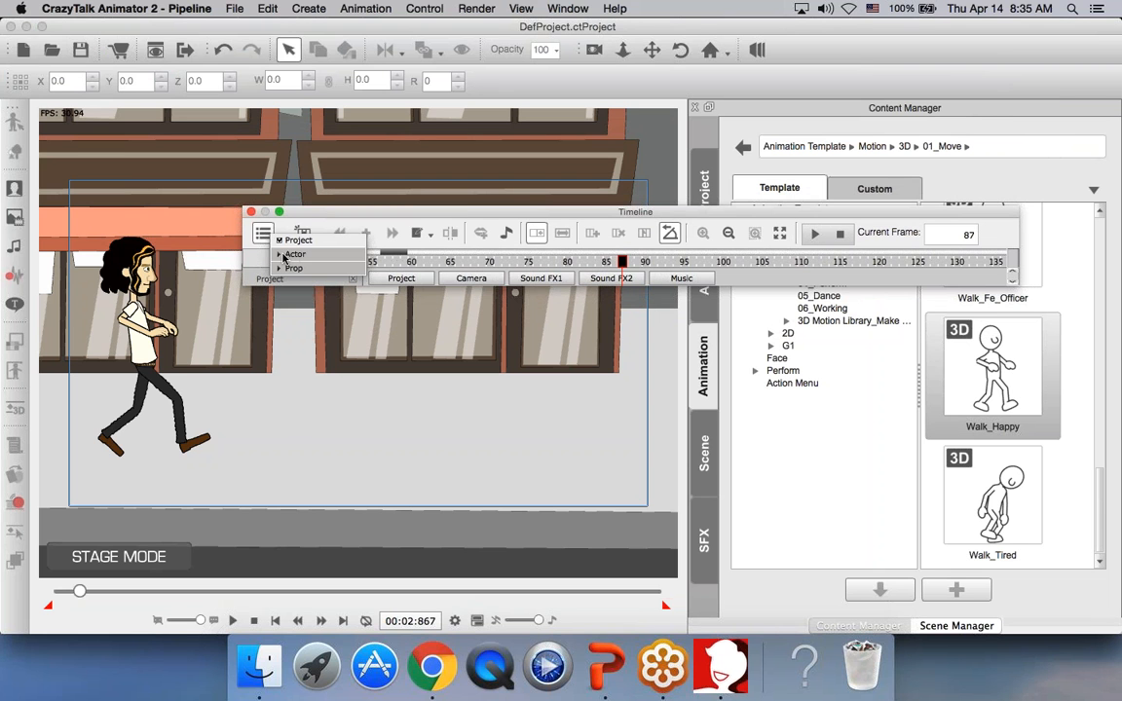
{"action": "left_click", "coordinate": [280, 257]}
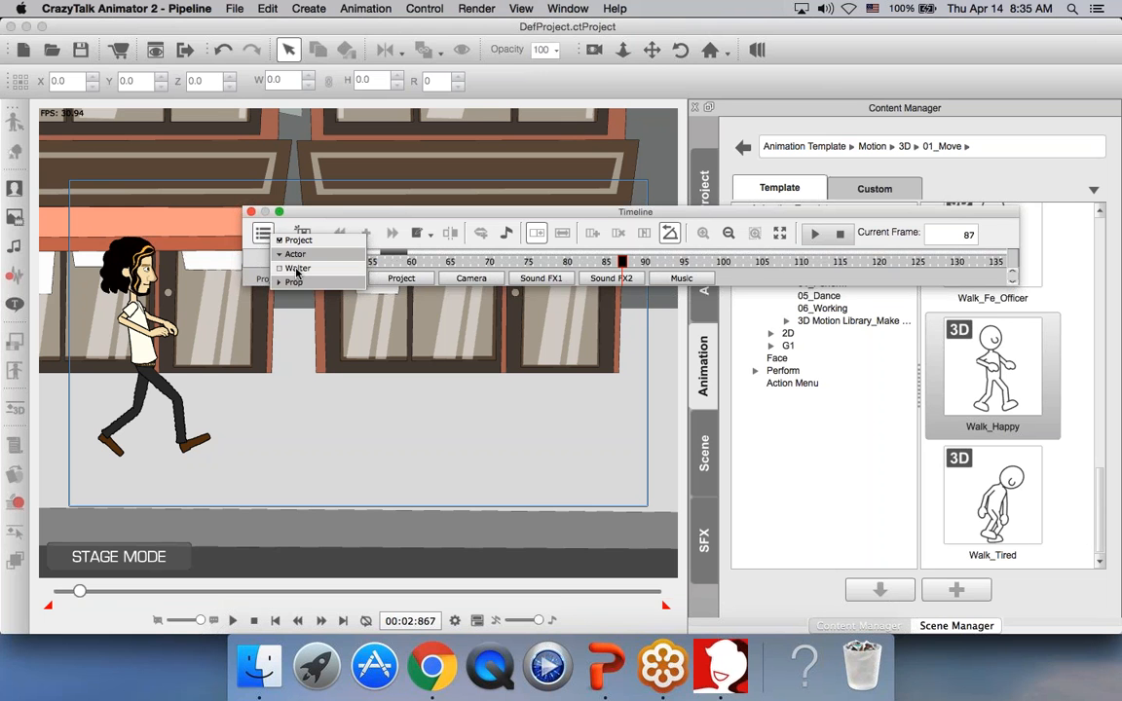
{"action": "left_click", "coordinate": [297, 270]}
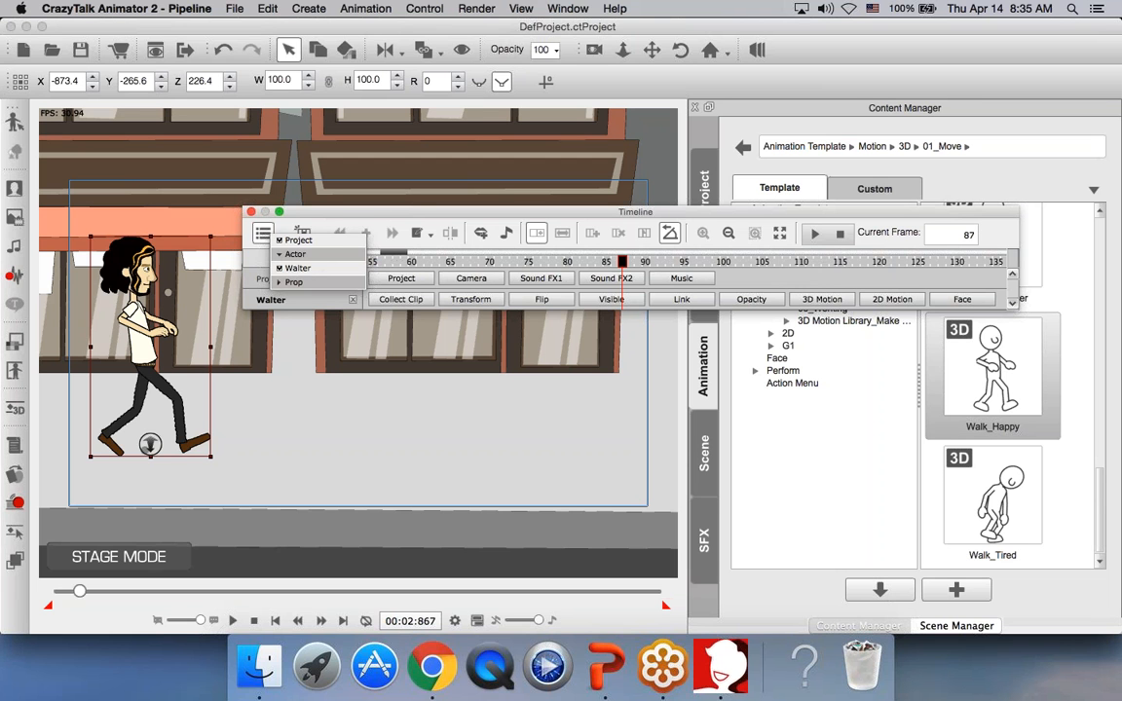
{"action": "left_click", "coordinate": [258, 231]}
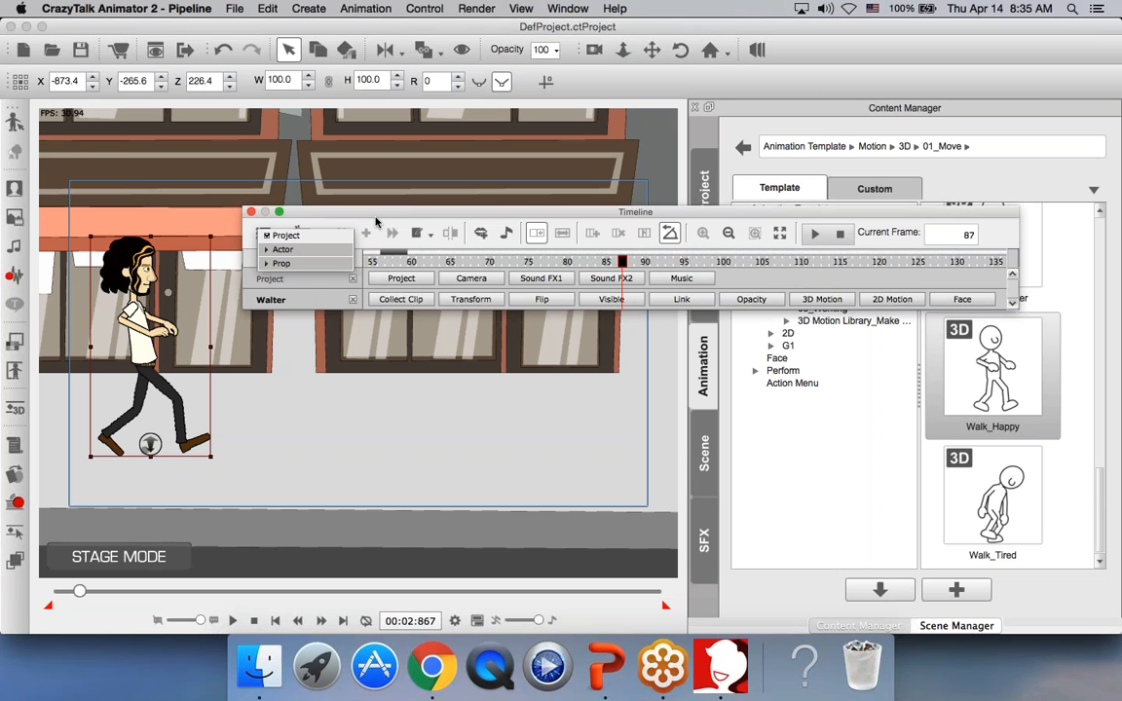
{"action": "left_click", "coordinate": [331, 303]}
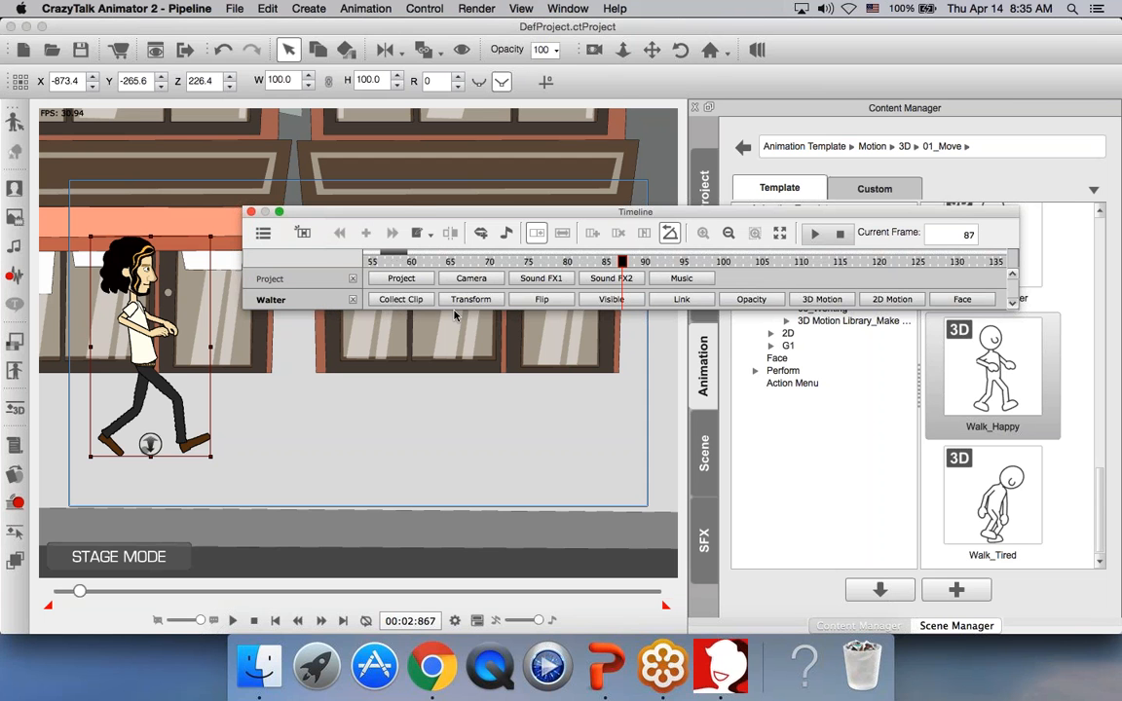
Step: Show and hide the actor's Collect Clip, Transform and Flip tracks one after another to examine them
{"action": "left_click", "coordinate": [400, 299]}
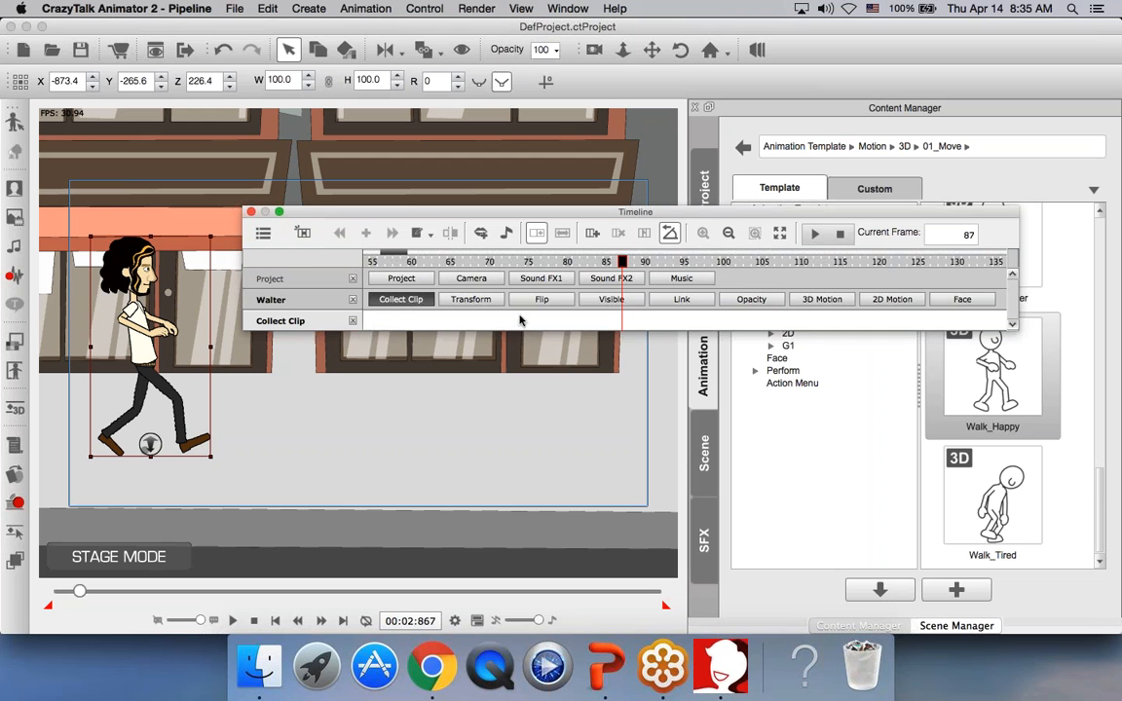
{"action": "left_click", "coordinate": [395, 299]}
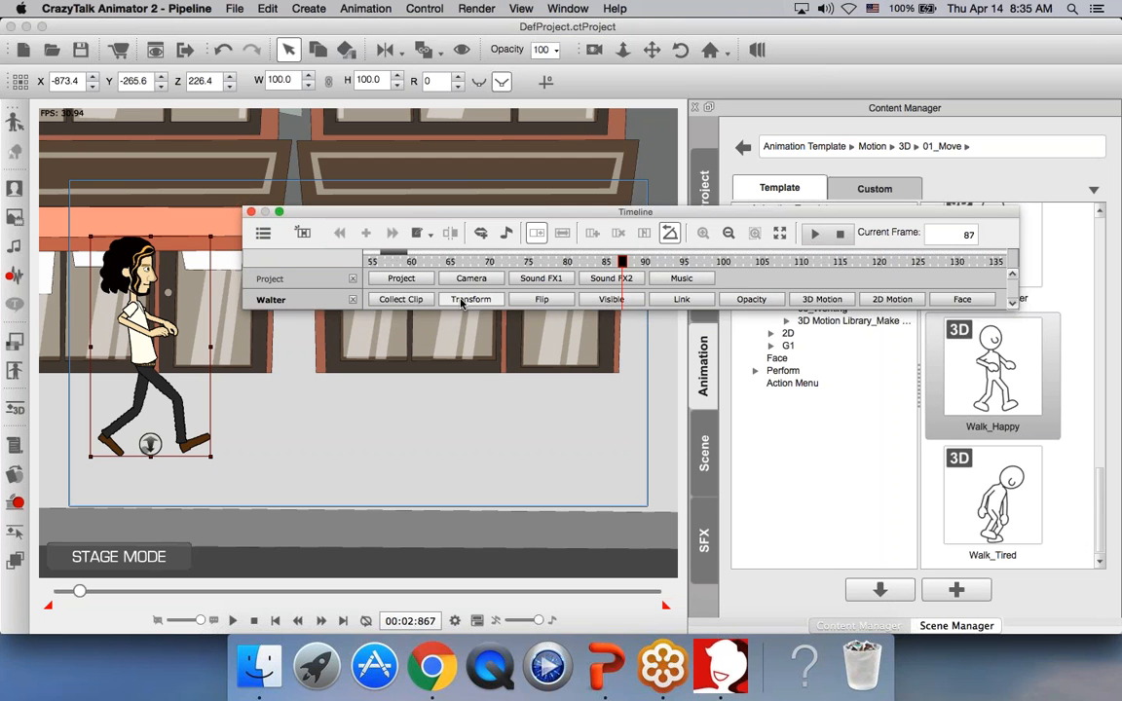
{"action": "left_click", "coordinate": [461, 303]}
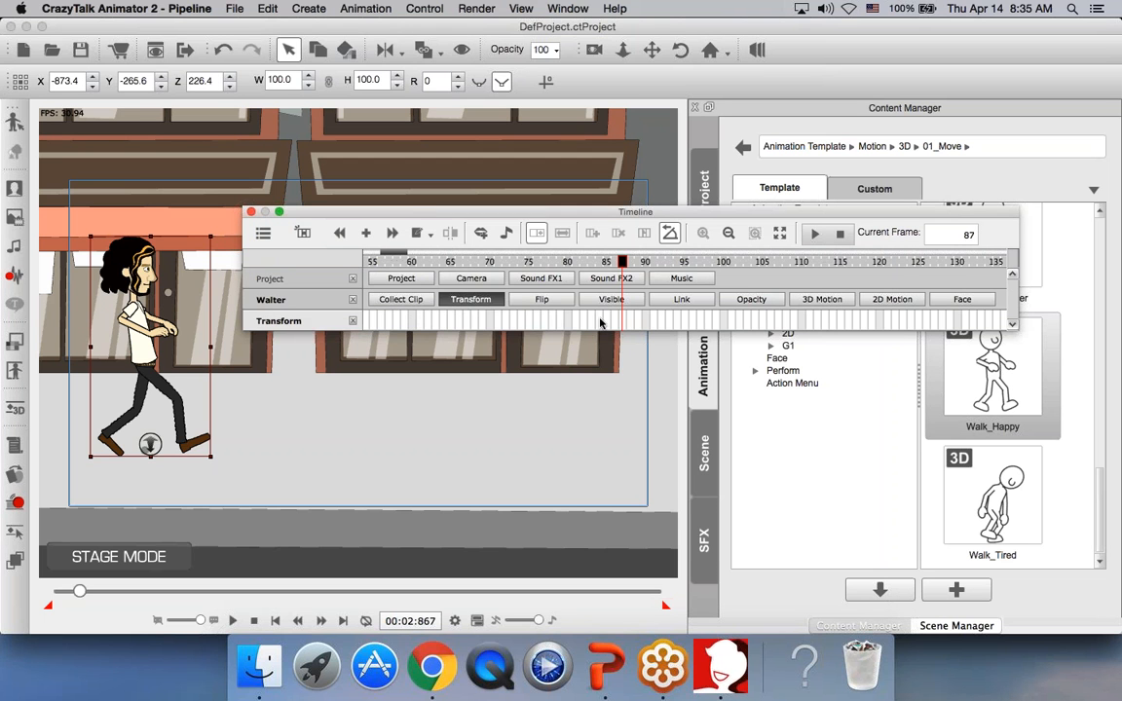
{"action": "left_click", "coordinate": [480, 300]}
{"action": "left_click", "coordinate": [526, 300]}
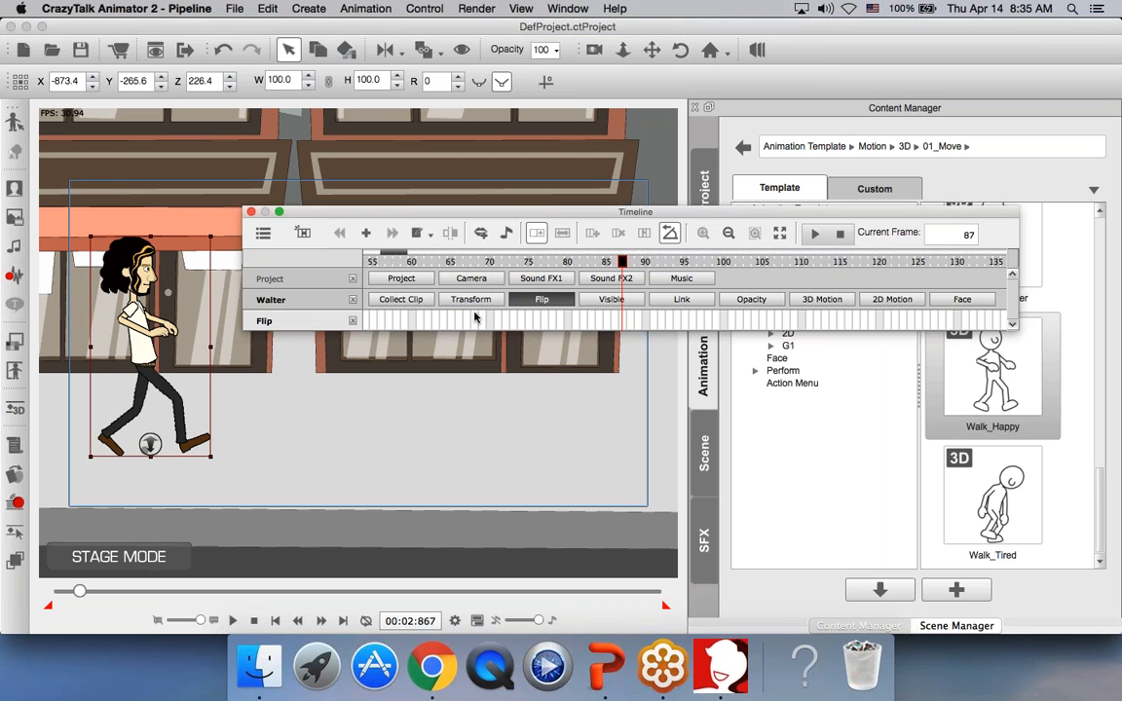
{"action": "left_click", "coordinate": [534, 298]}
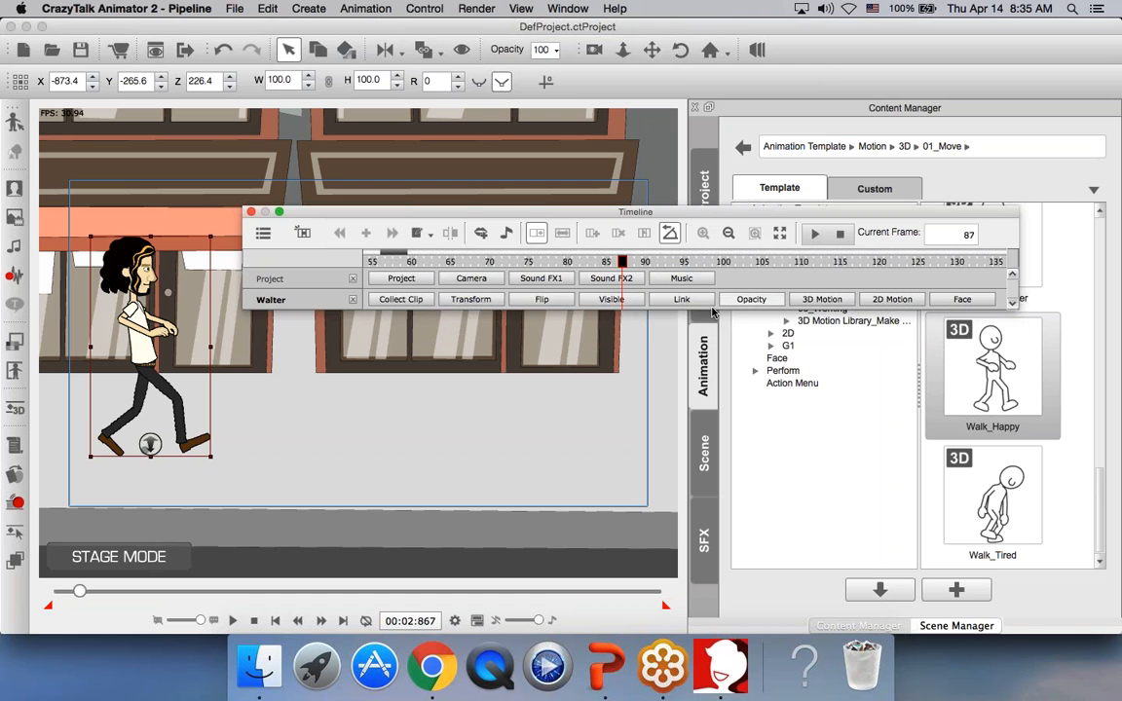
Step: Move the Timeline window higher above the character and display the actor's 3D Motion tracks
{"action": "left_click_drag", "start_coordinate": [642, 212], "coordinate": [601, 153]}
{"action": "left_click_drag", "start_coordinate": [674, 153], "coordinate": [676, 154]}
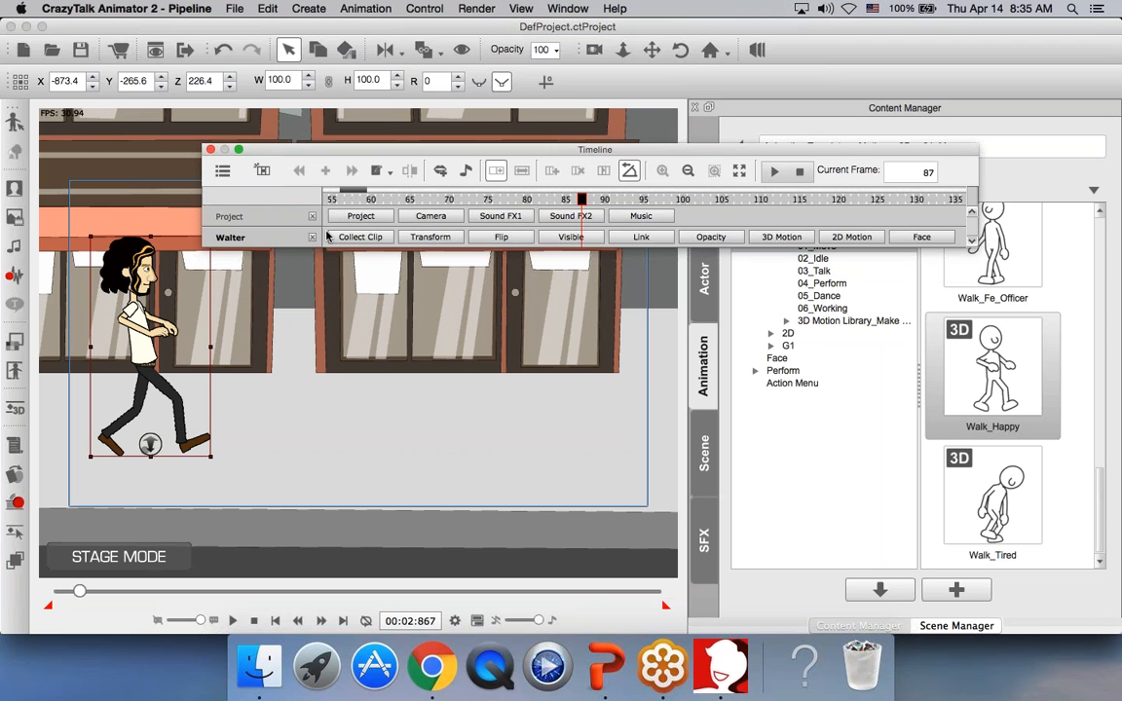
{"action": "left_click", "coordinate": [779, 240]}
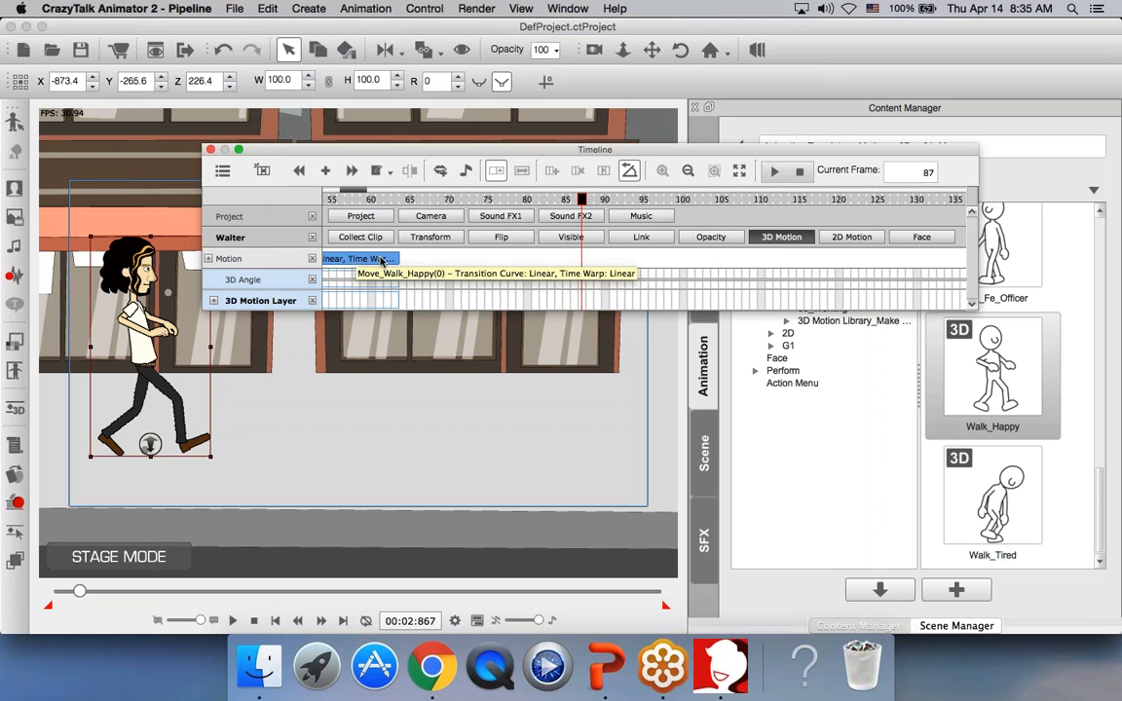
Step: Return to the first frame and examine the two Walk_Happy clips on the Motion track with the timeline zoomed out
{"action": "left_click", "coordinate": [252, 621]}
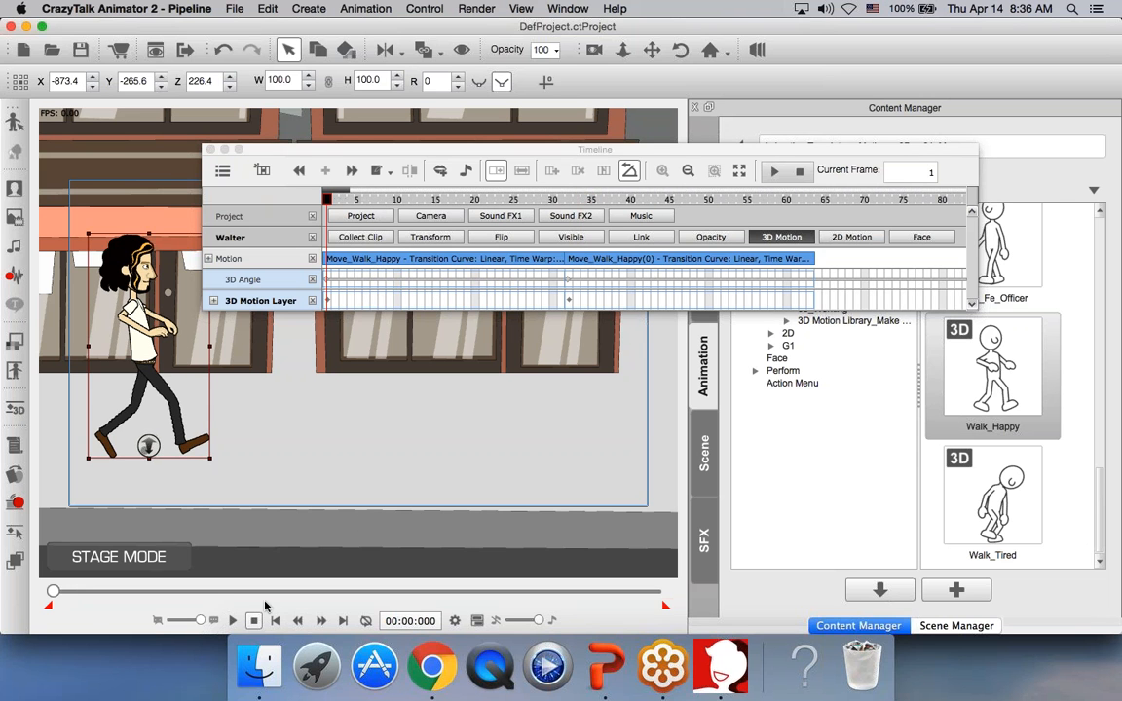
{"action": "left_click", "coordinate": [368, 261]}
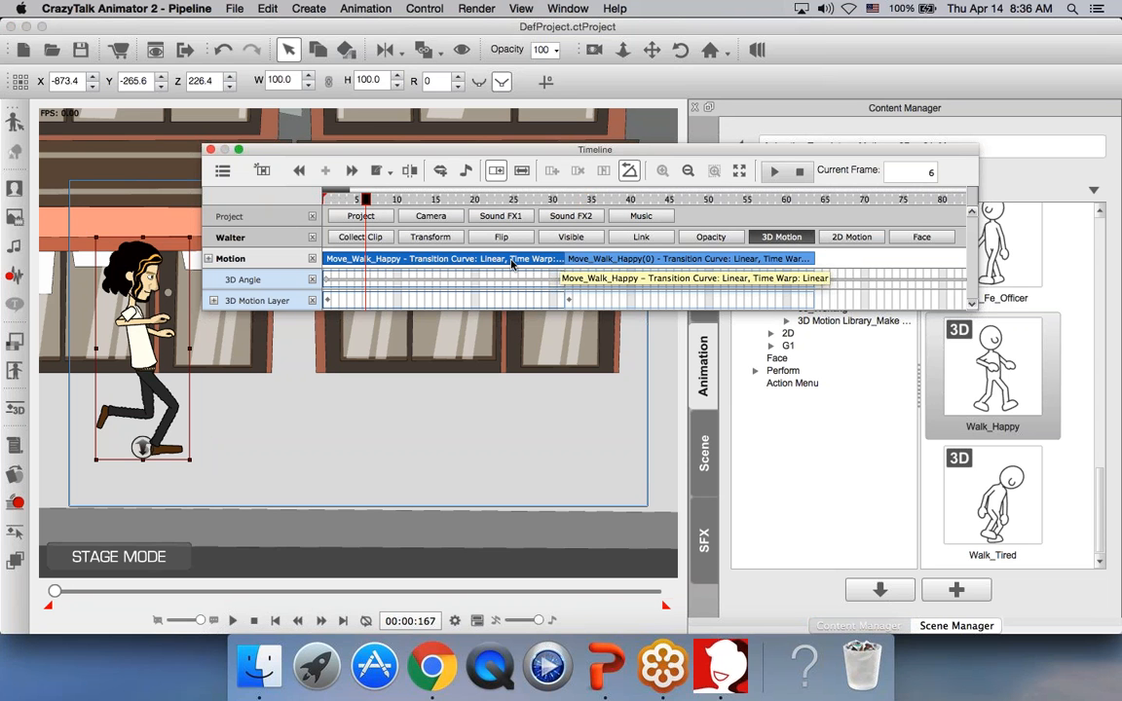
{"action": "left_click", "coordinate": [645, 260]}
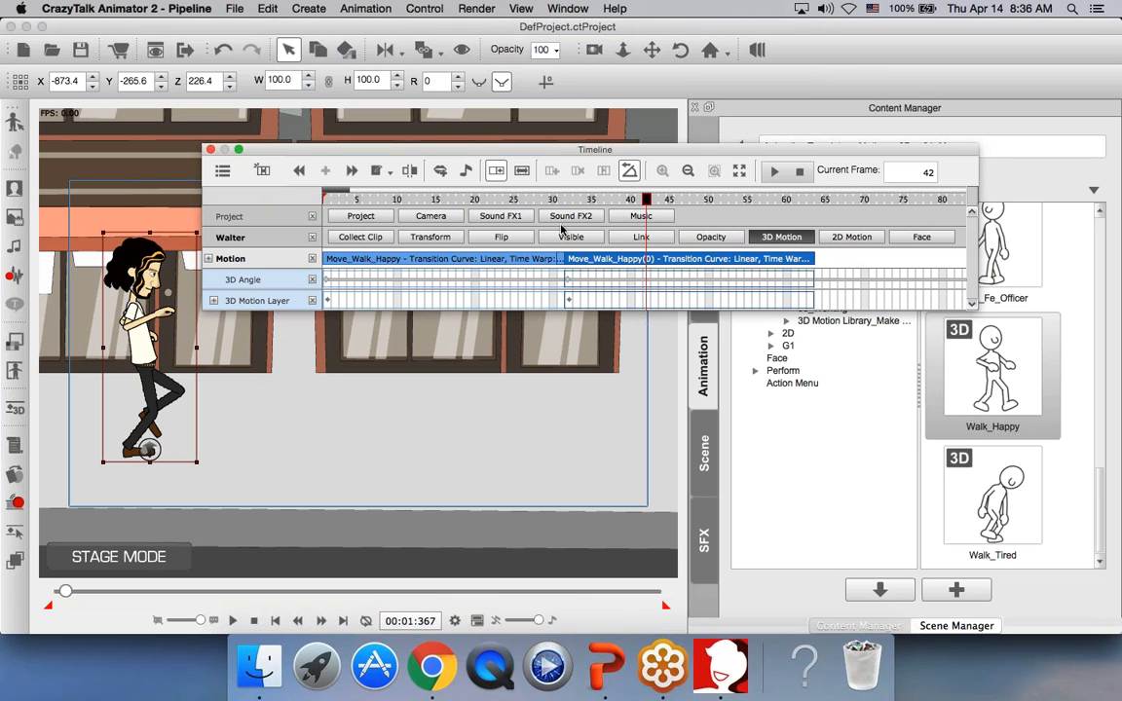
{"action": "left_click", "coordinate": [686, 171]}
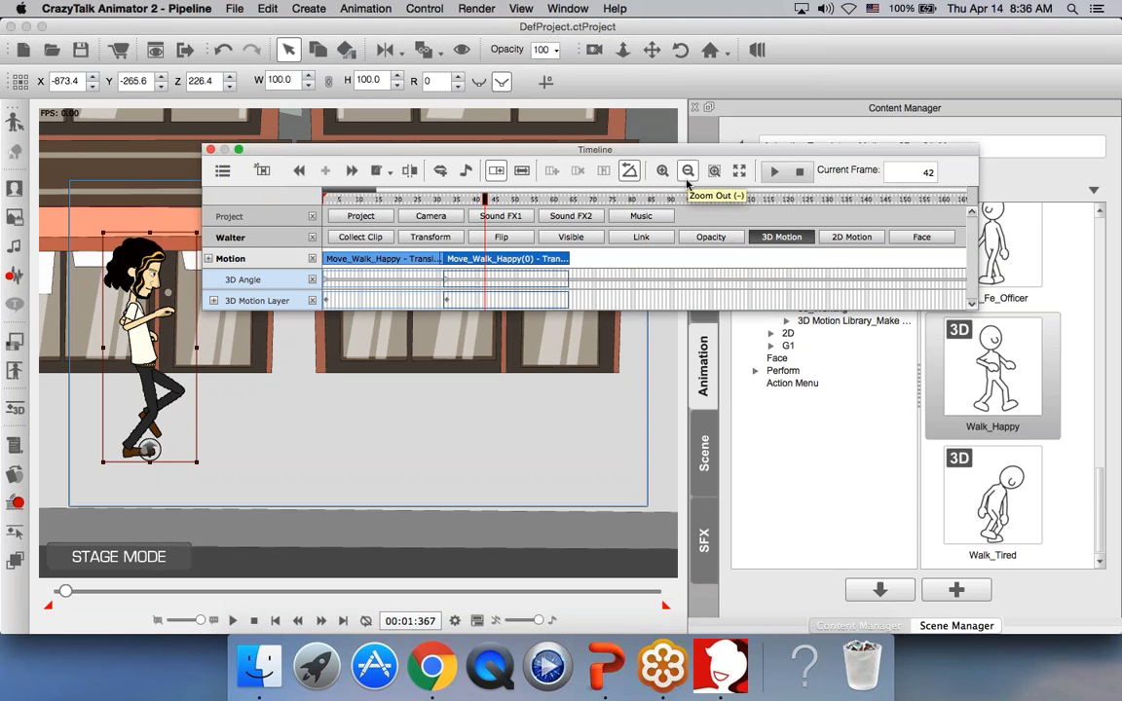
{"action": "left_click", "coordinate": [687, 171]}
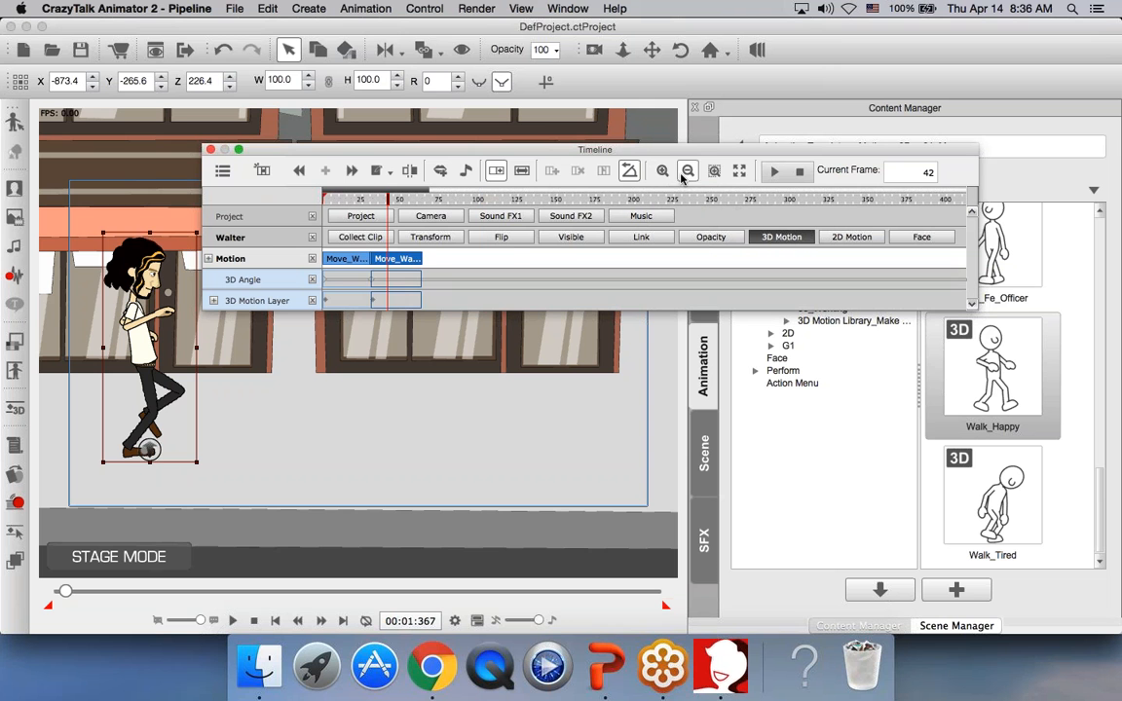
{"action": "left_click", "coordinate": [663, 171]}
{"action": "left_click", "coordinate": [687, 172]}
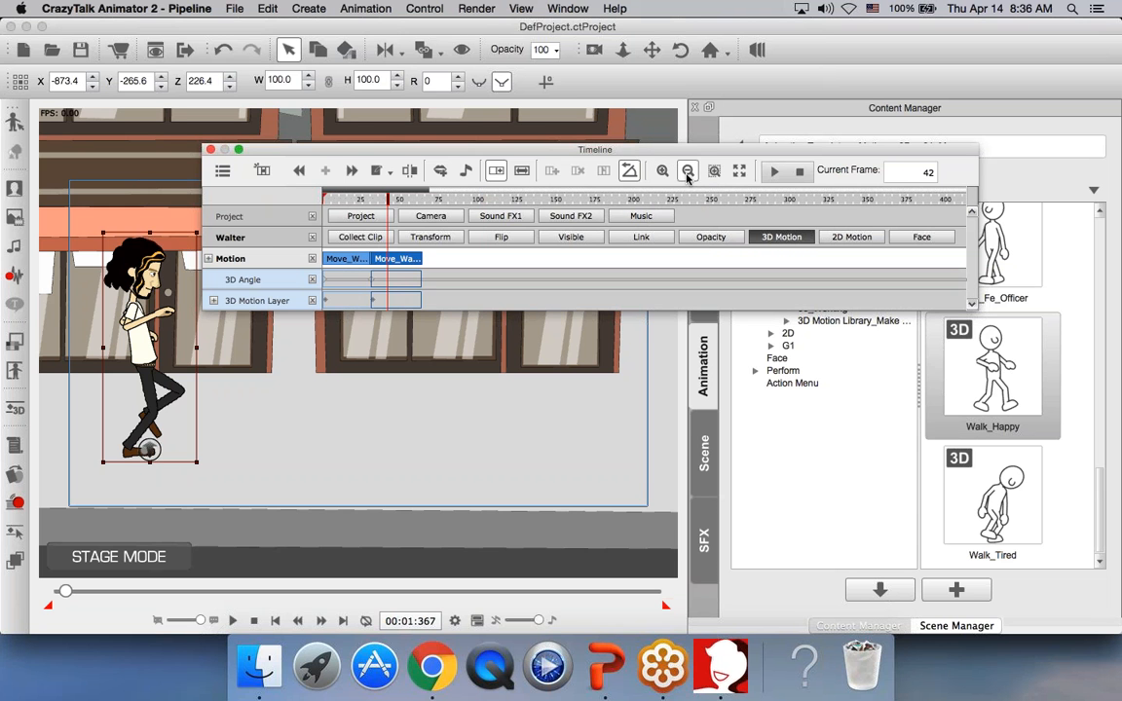
{"action": "left_click", "coordinate": [361, 261]}
{"action": "left_click", "coordinate": [394, 261]}
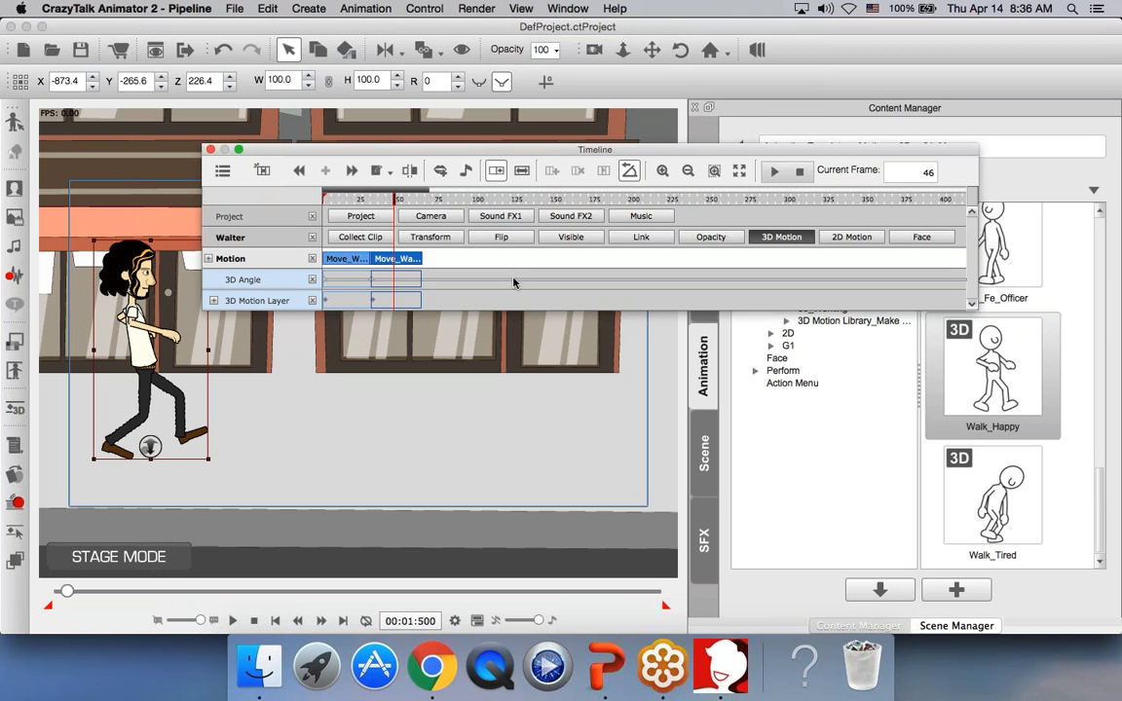
Step: Play both walk clips from the start and return the timeline to frame 1
{"action": "left_click", "coordinate": [800, 174]}
{"action": "left_click", "coordinate": [775, 172]}
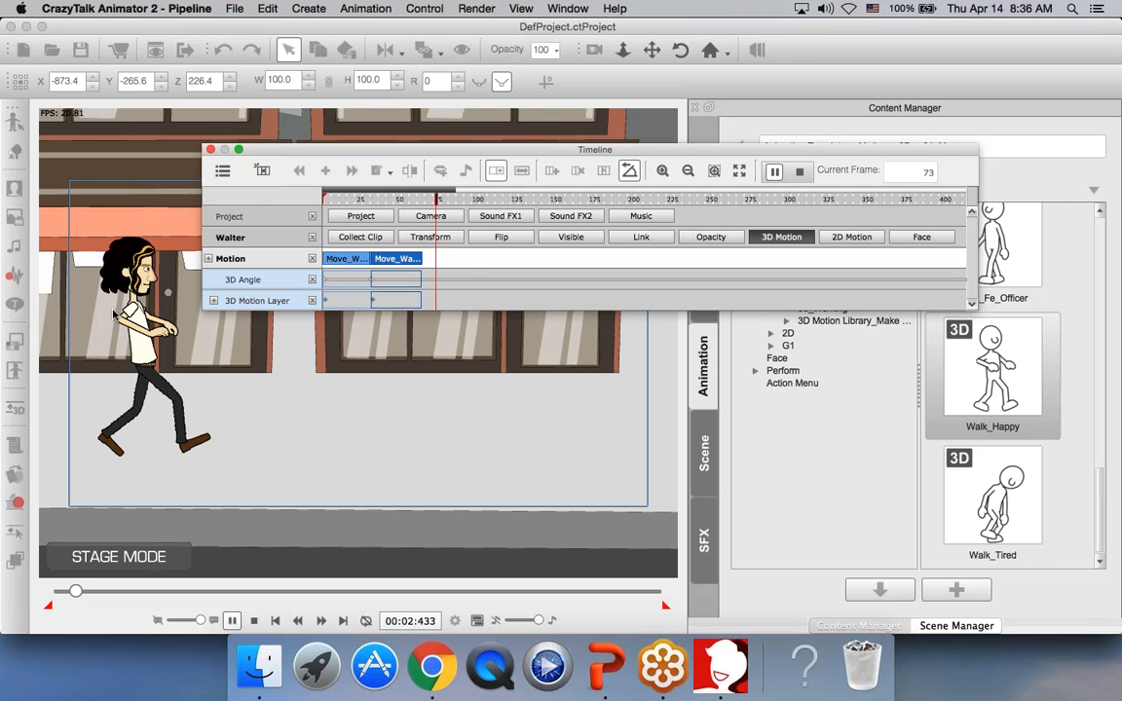
{"action": "left_click", "coordinate": [799, 172]}
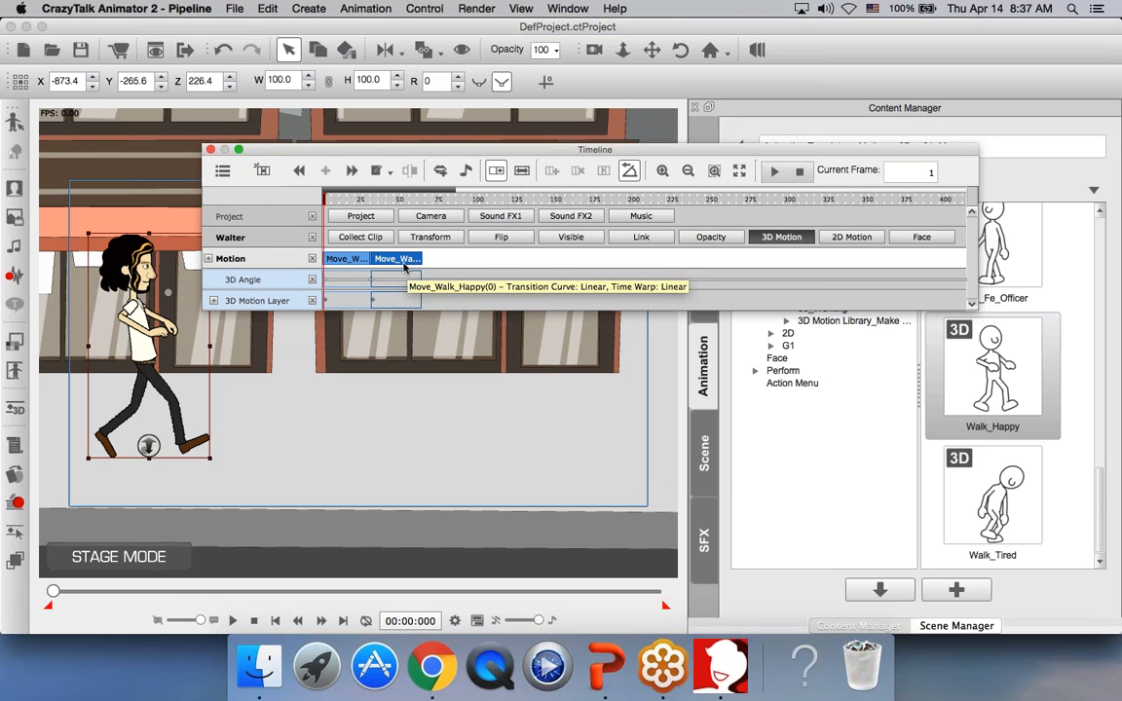
Step: Extend the second Walk_Happy clip on the Motion track to about frame 157 so the walk cycle repeats
{"action": "left_click", "coordinate": [401, 260]}
{"action": "left_click", "coordinate": [356, 260]}
{"action": "left_click", "coordinate": [395, 260]}
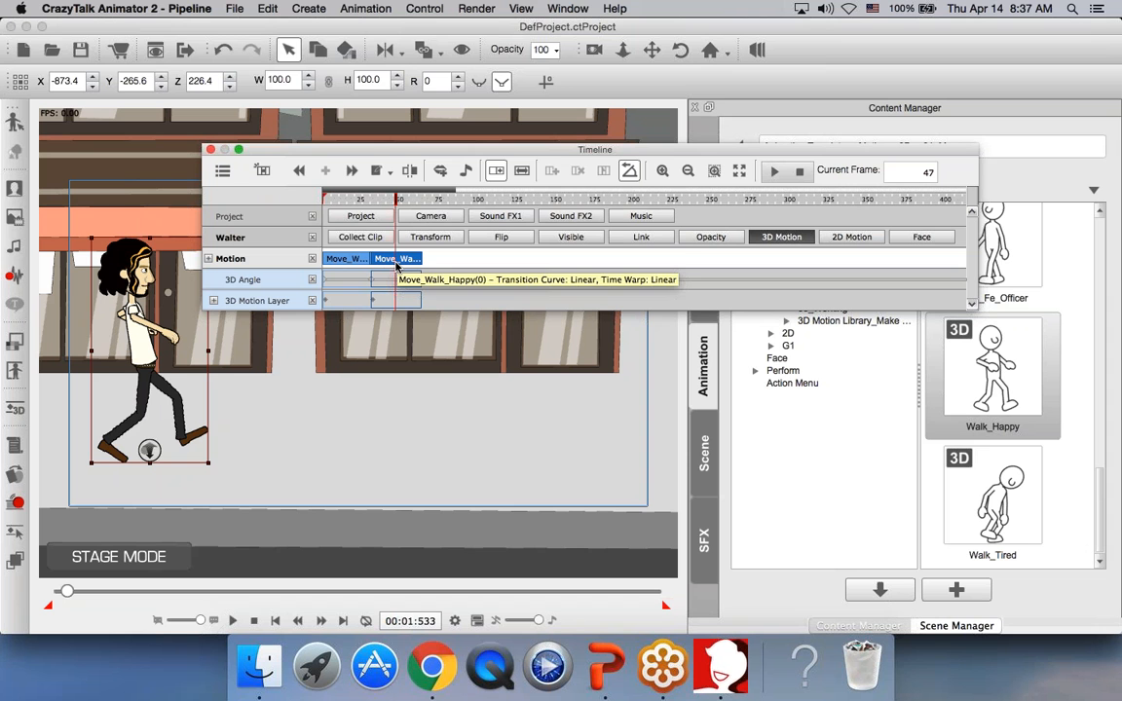
{"action": "left_click", "coordinate": [498, 174]}
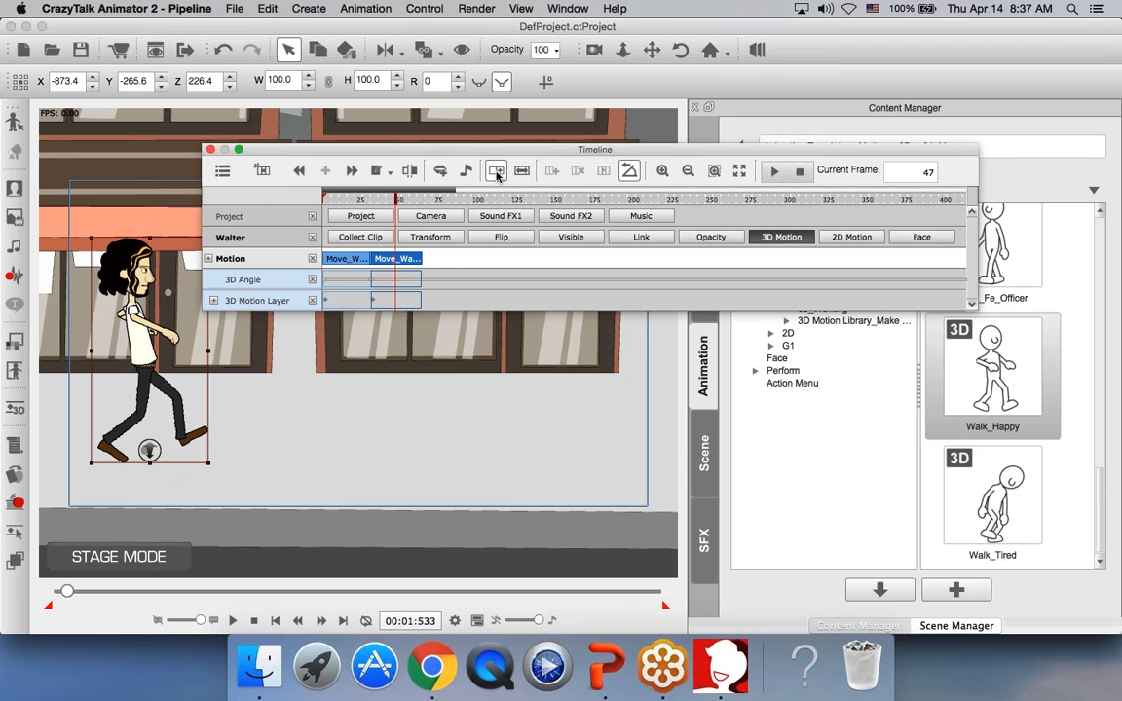
{"action": "left_click", "coordinate": [496, 173]}
{"action": "left_click_drag", "start_coordinate": [420, 258], "coordinate": [546, 259]}
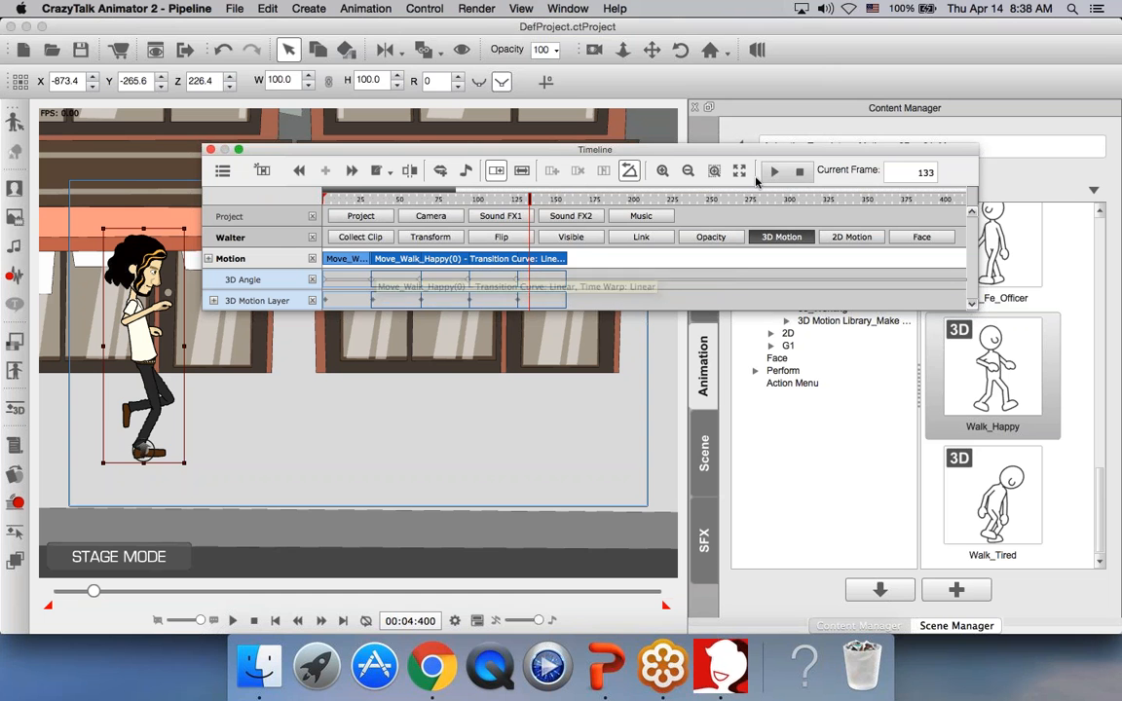
Step: Move the Timeline window clear of the character and play the extended walk from the first frame
{"action": "left_click", "coordinate": [800, 172]}
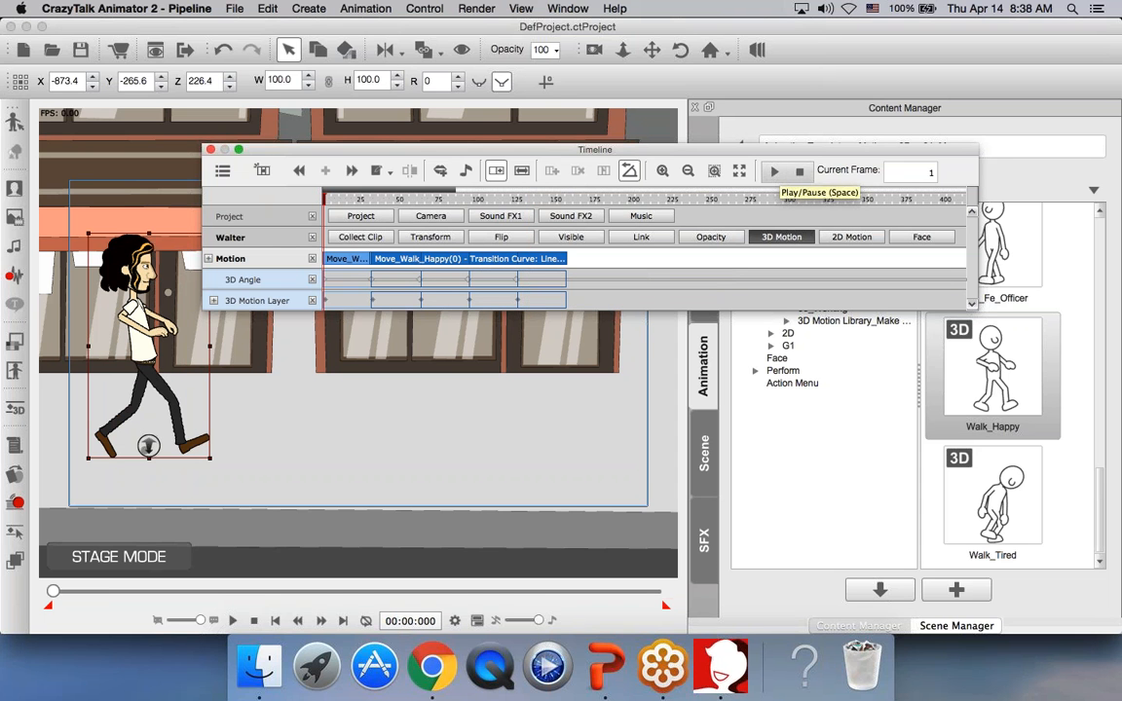
{"action": "left_click_drag", "start_coordinate": [720, 152], "coordinate": [723, 39]}
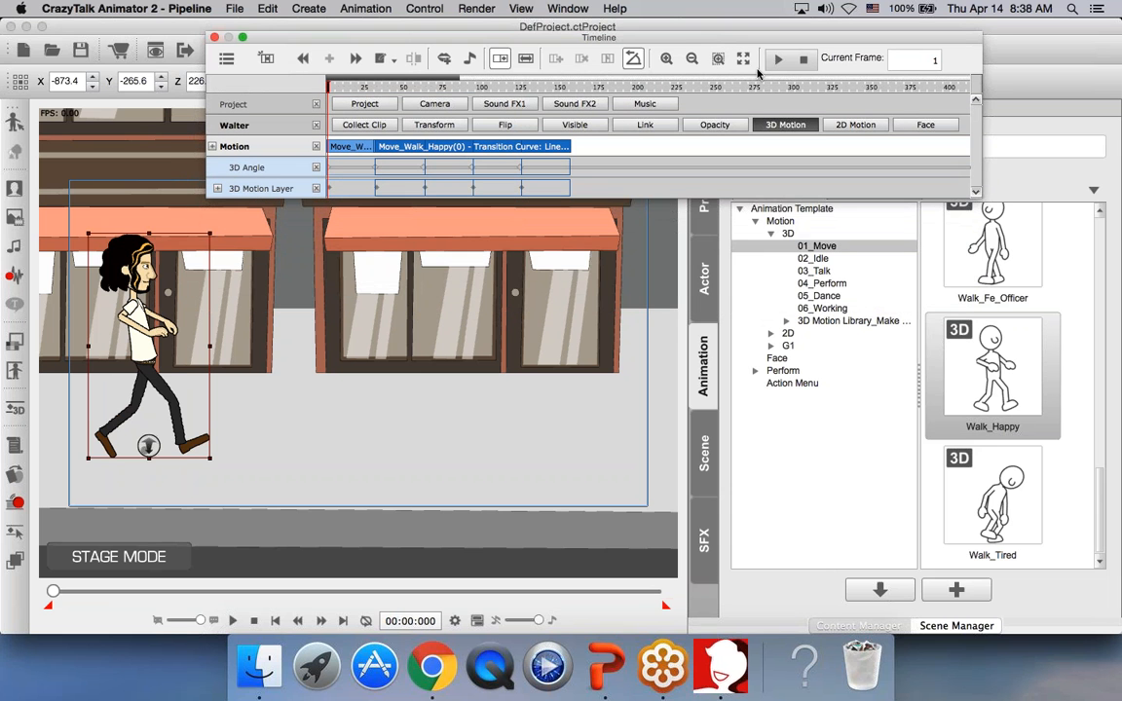
{"action": "left_click", "coordinate": [777, 59]}
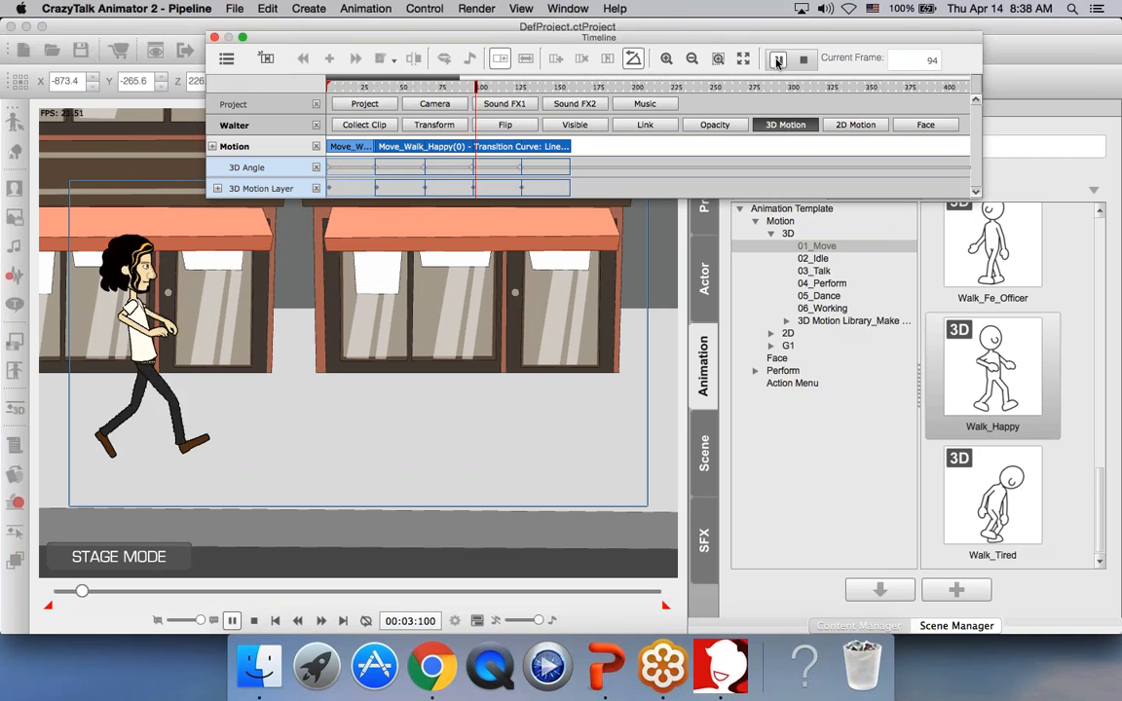
{"action": "left_click", "coordinate": [777, 61]}
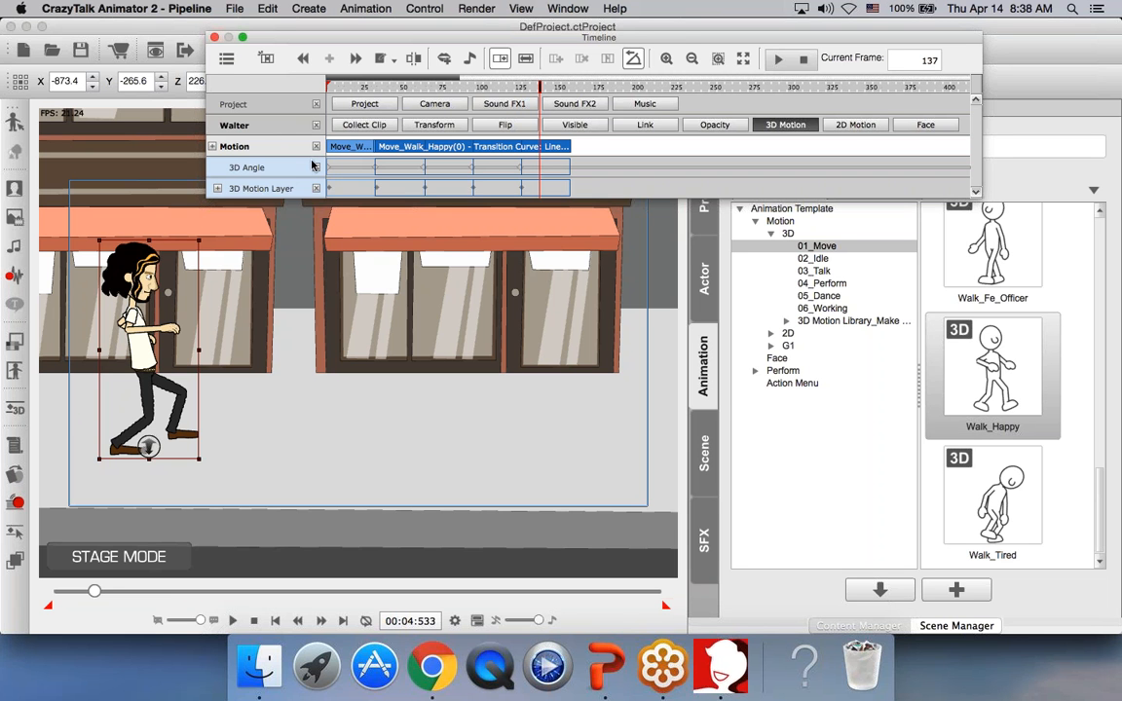
Step: Display the actor's Transform track and set the character's starting position at frame 1 to X -869.7, Y -266.8
{"action": "left_click", "coordinate": [427, 127]}
{"action": "left_click", "coordinate": [357, 148]}
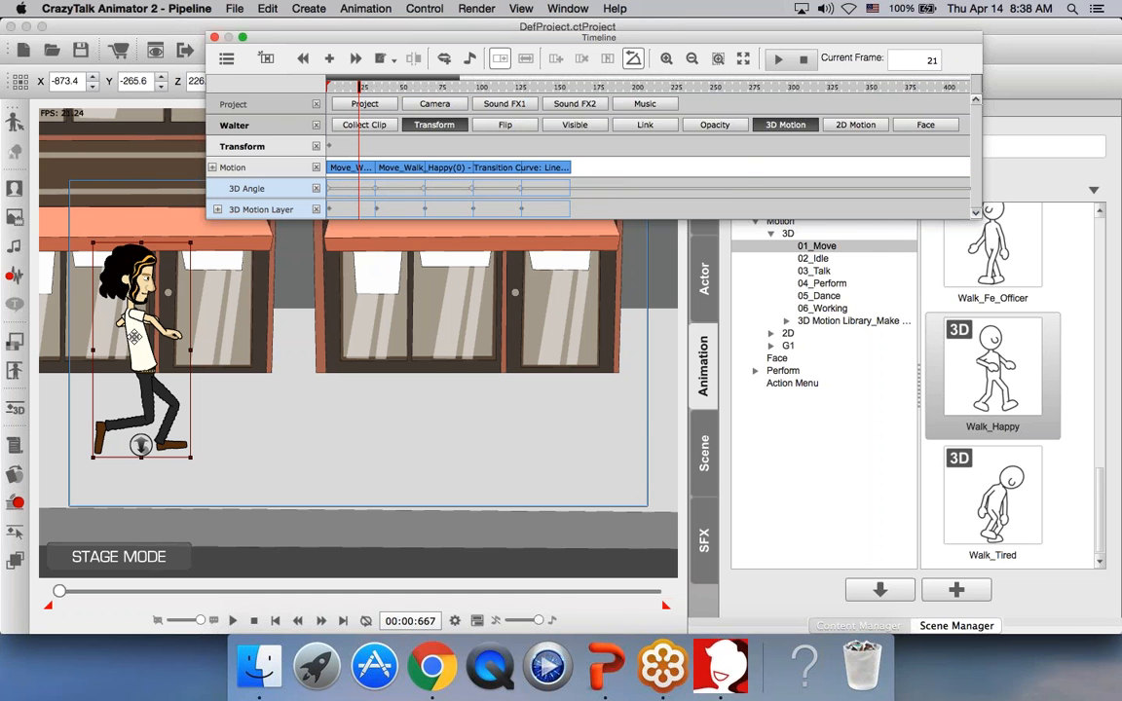
{"action": "left_click", "coordinate": [802, 58]}
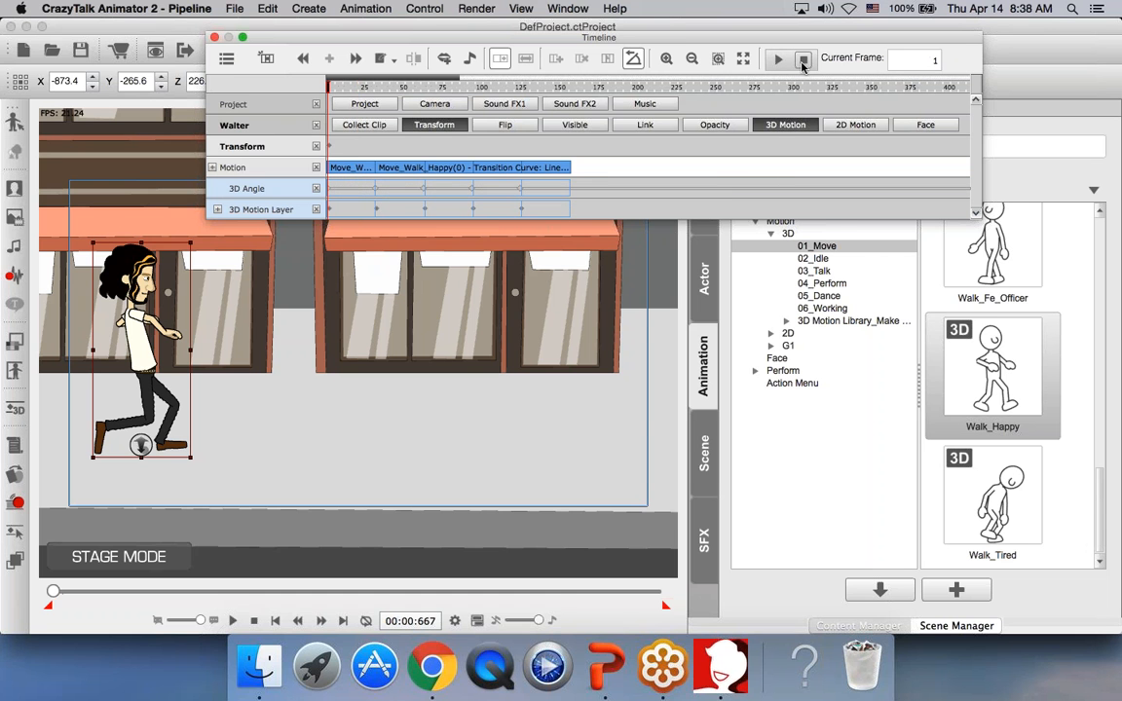
{"action": "mouse_move", "coordinate": [140, 325]}
{"action": "left_mouse_down"}
{"action": "mouse_move", "coordinate": [156, 325]}
{"action": "mouse_move", "coordinate": [129, 328]}
{"action": "mouse_move", "coordinate": [168, 313]}
{"action": "mouse_move", "coordinate": [144, 323]}
{"action": "left_mouse_up"}
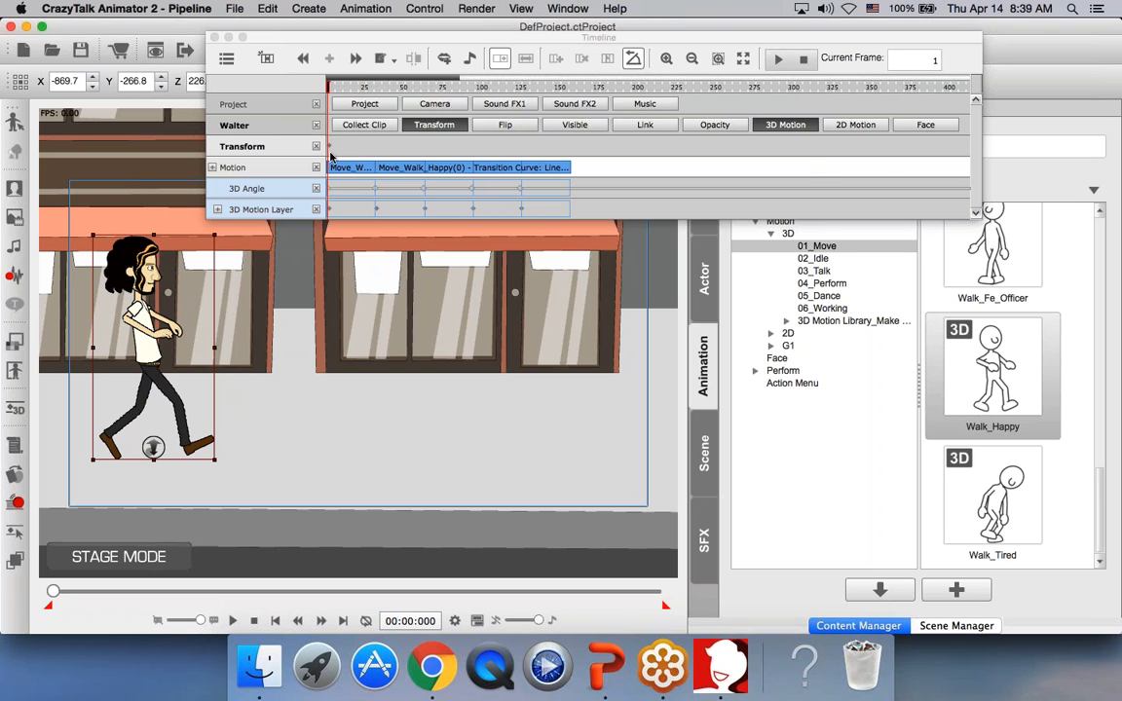
{"action": "left_click", "coordinate": [667, 59]}
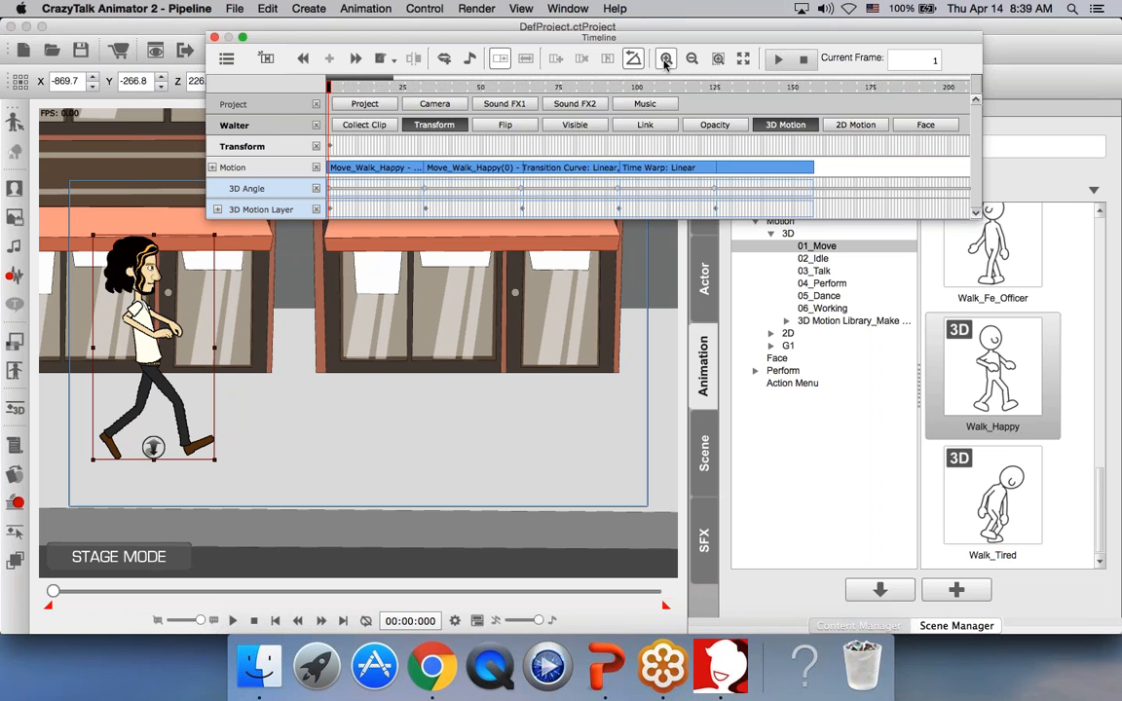
Step: Scrub through the opening frames of the first walk clip from frame 1 up to frame 26
{"action": "left_click", "coordinate": [666, 60]}
{"action": "left_click", "coordinate": [666, 59]}
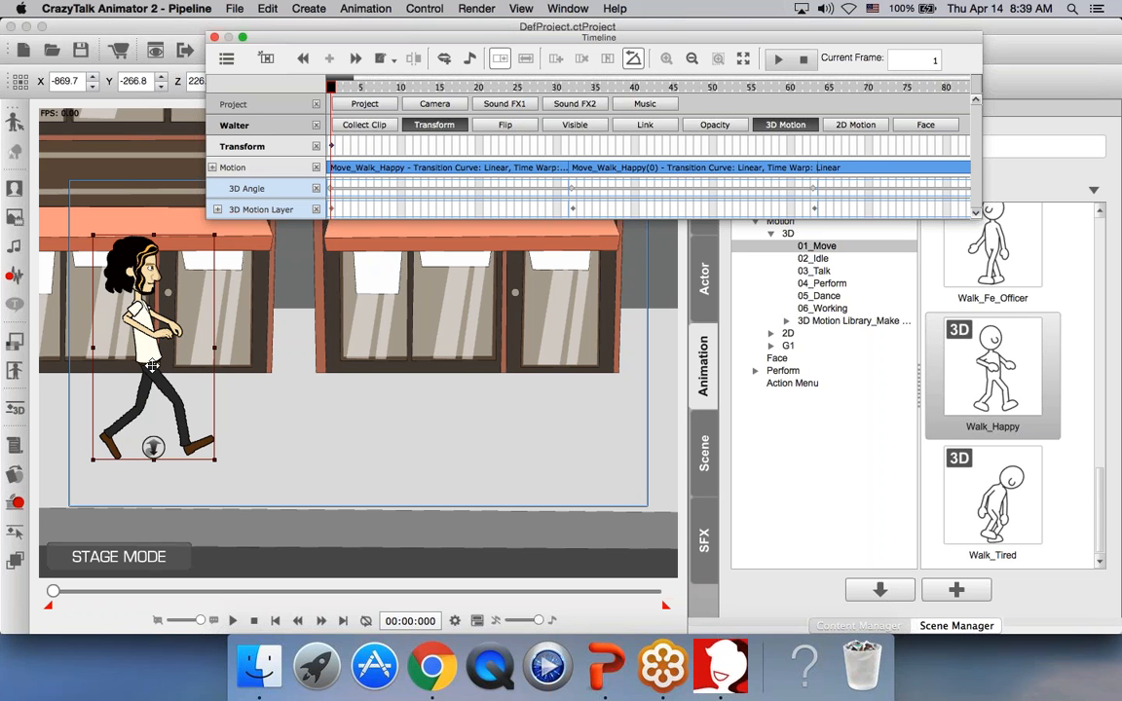
{"action": "mouse_move", "coordinate": [331, 87]}
{"action": "left_mouse_down"}
{"action": "mouse_move", "coordinate": [374, 88]}
{"action": "mouse_move", "coordinate": [330, 85]}
{"action": "left_mouse_up"}
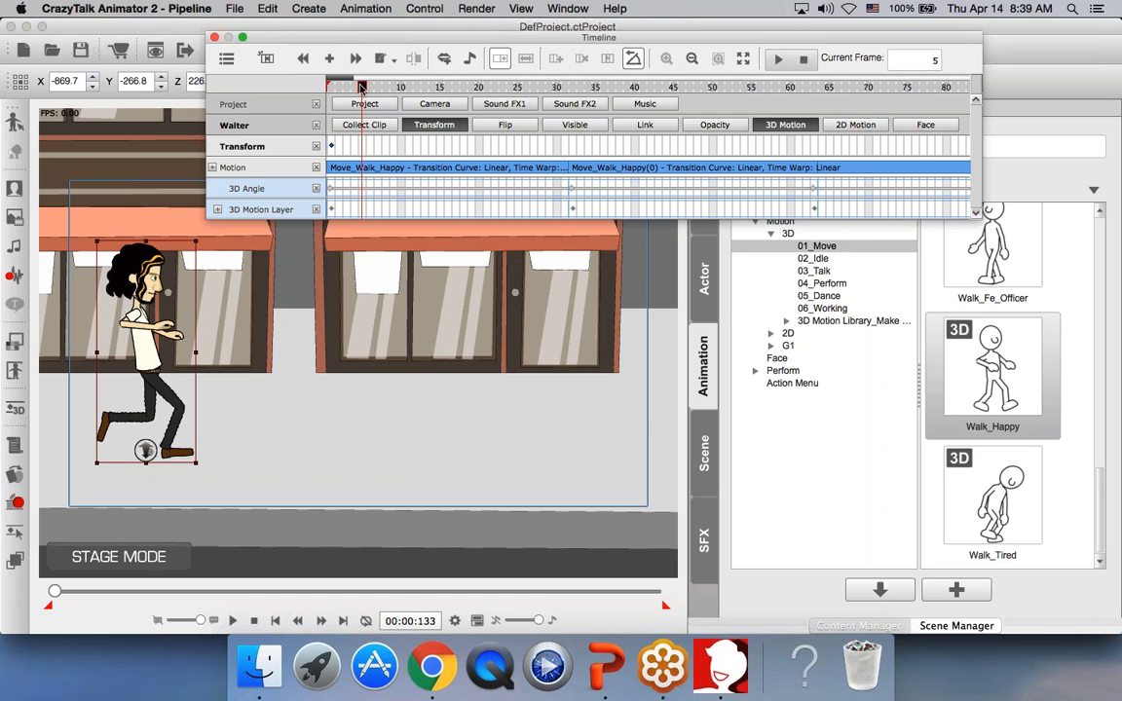
{"action": "left_click", "coordinate": [327, 85]}
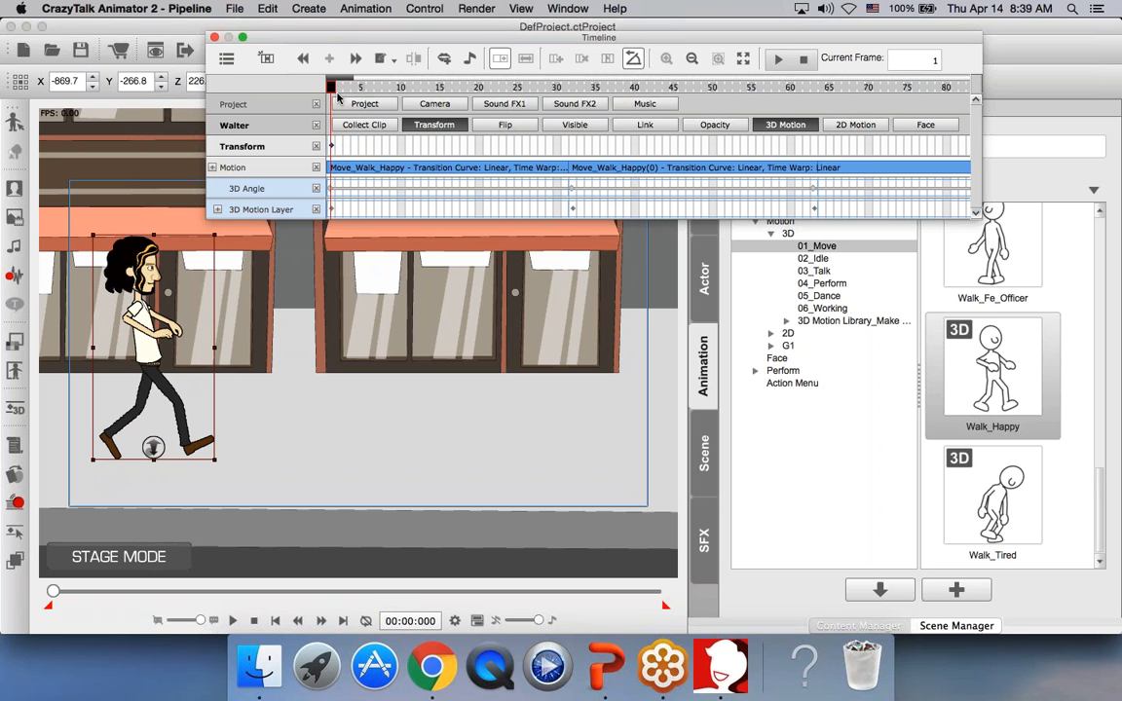
{"action": "left_click_drag", "start_coordinate": [331, 88], "coordinate": [526, 97]}
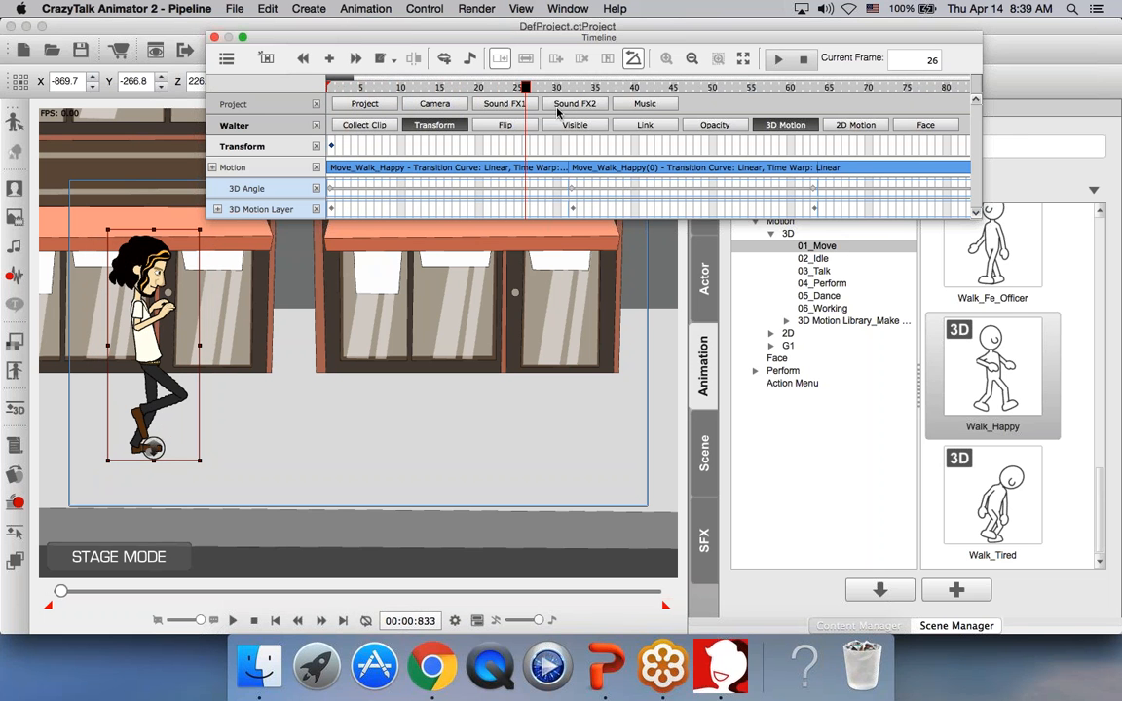
Step: Check the extents of both walk clips on the Motion track and scrub ahead to frame 91
{"action": "left_click", "coordinate": [691, 58]}
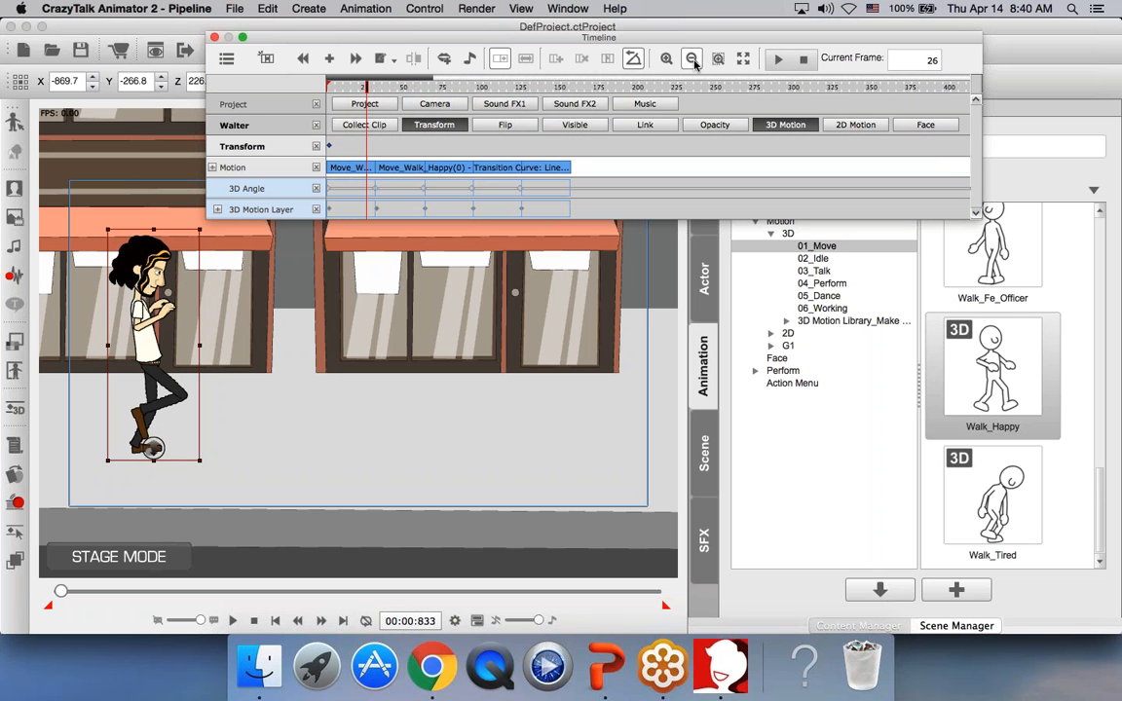
{"action": "left_click_drag", "start_coordinate": [368, 90], "coordinate": [475, 103]}
{"action": "left_click", "coordinate": [345, 169]}
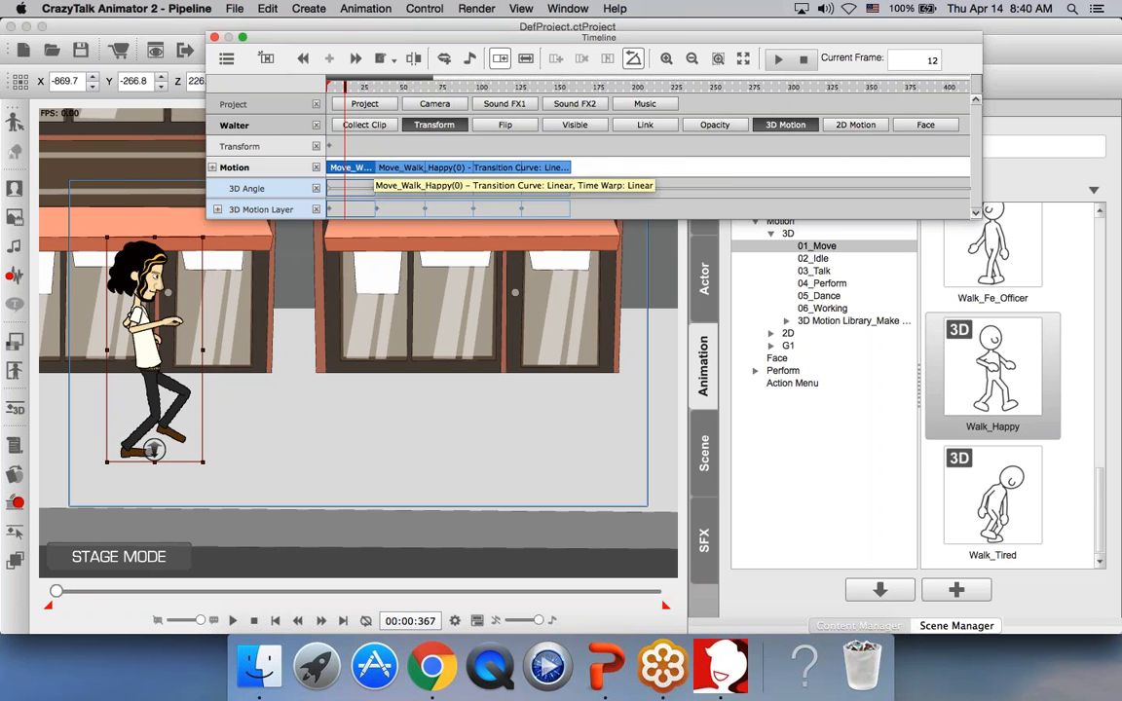
{"action": "left_click", "coordinate": [393, 167]}
{"action": "left_click", "coordinate": [444, 169]}
{"action": "left_click_drag", "start_coordinate": [444, 91], "coordinate": [468, 92]}
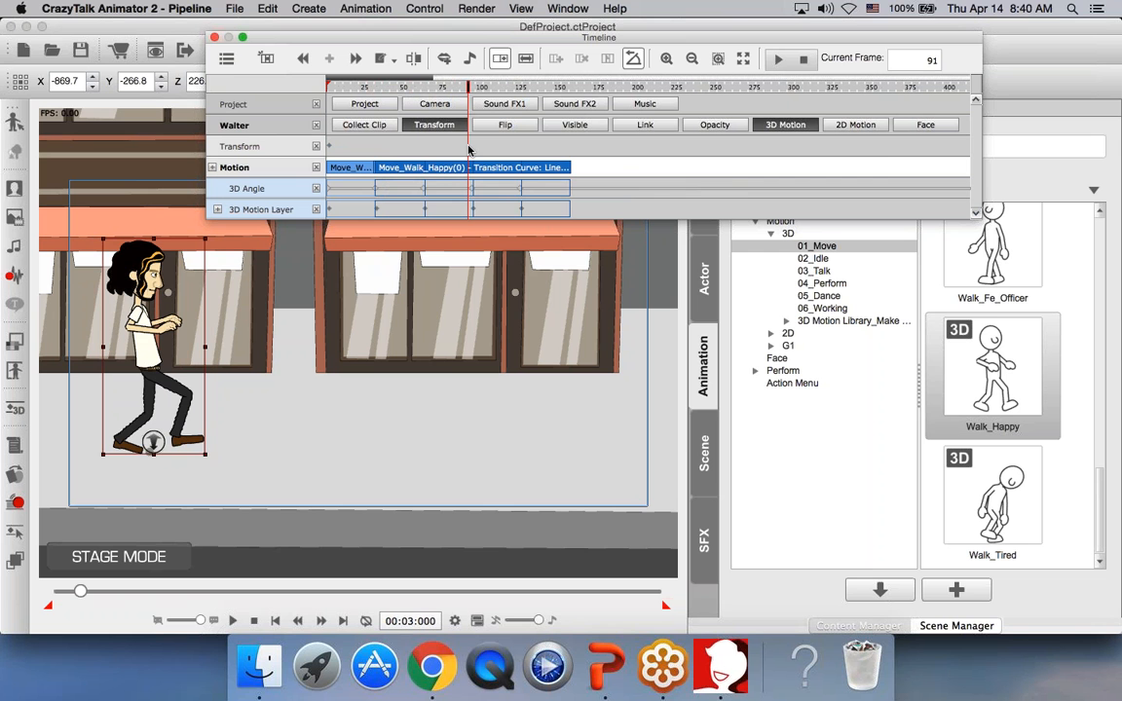
Step: At frame 91, move the character along the sidewalk toward the traffic light, to X -478.1, Y -281.0
{"action": "left_click", "coordinate": [382, 414]}
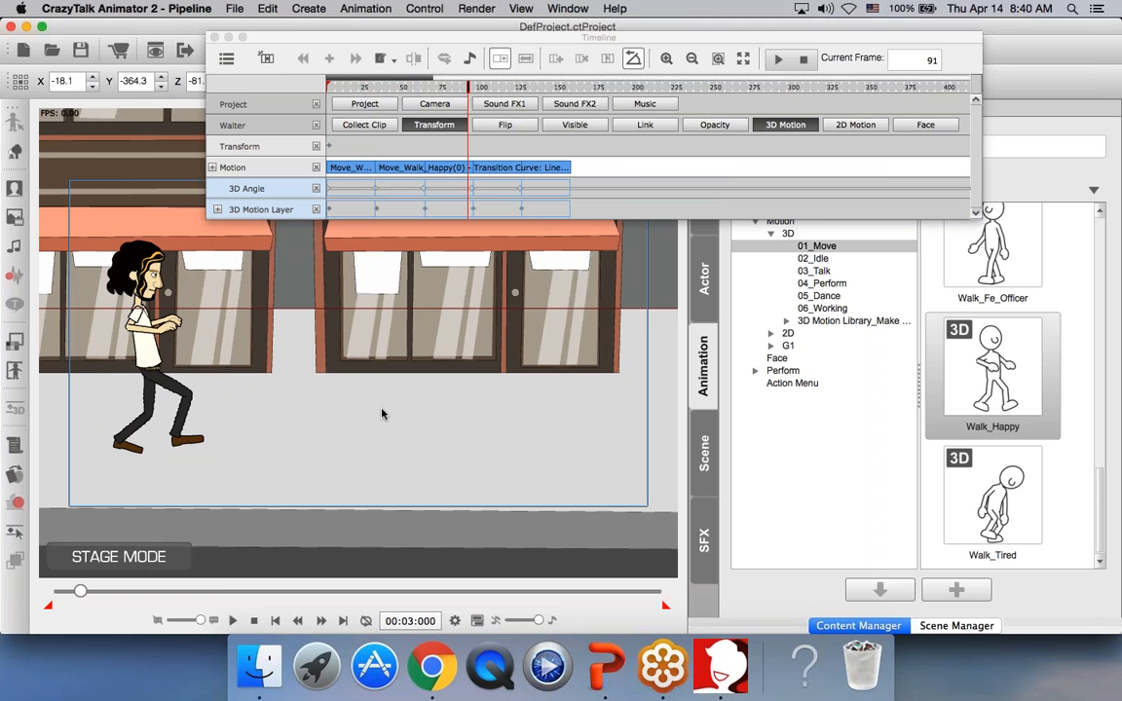
{"action": "scroll", "coordinate": [381, 416], "scroll_direction": "down", "scroll_amount": 5}
{"action": "scroll", "coordinate": [386, 425], "scroll_direction": "down", "scroll_amount": 3}
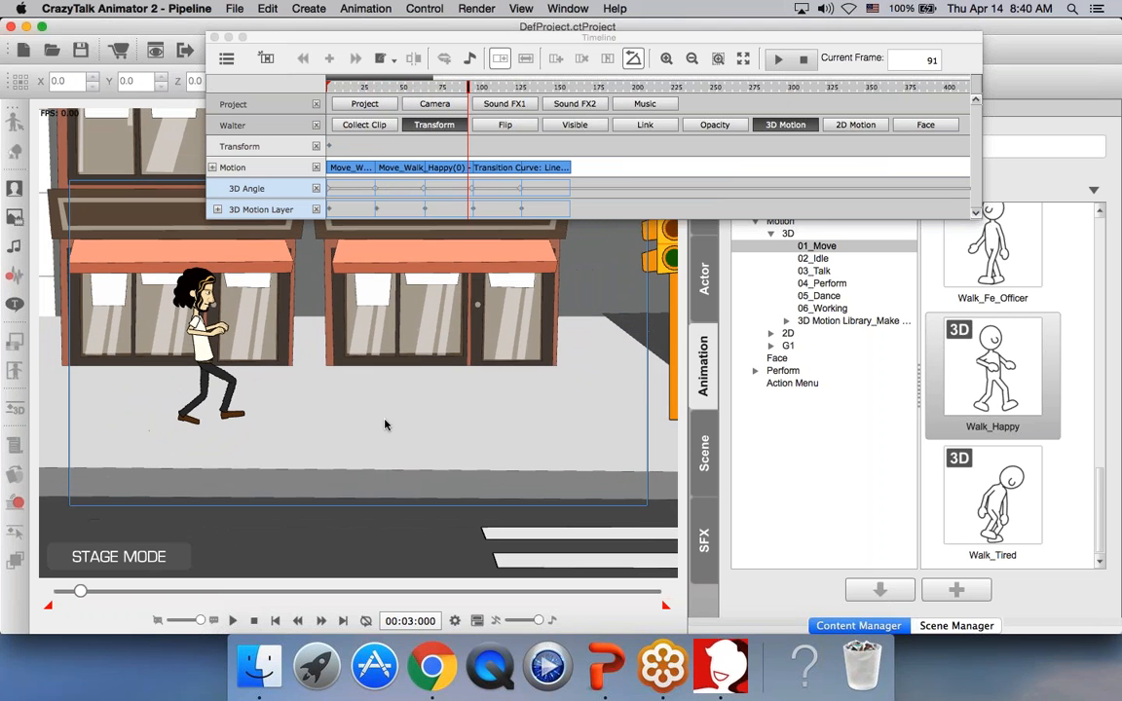
{"action": "left_click_drag", "start_coordinate": [387, 431], "coordinate": [335, 434]}
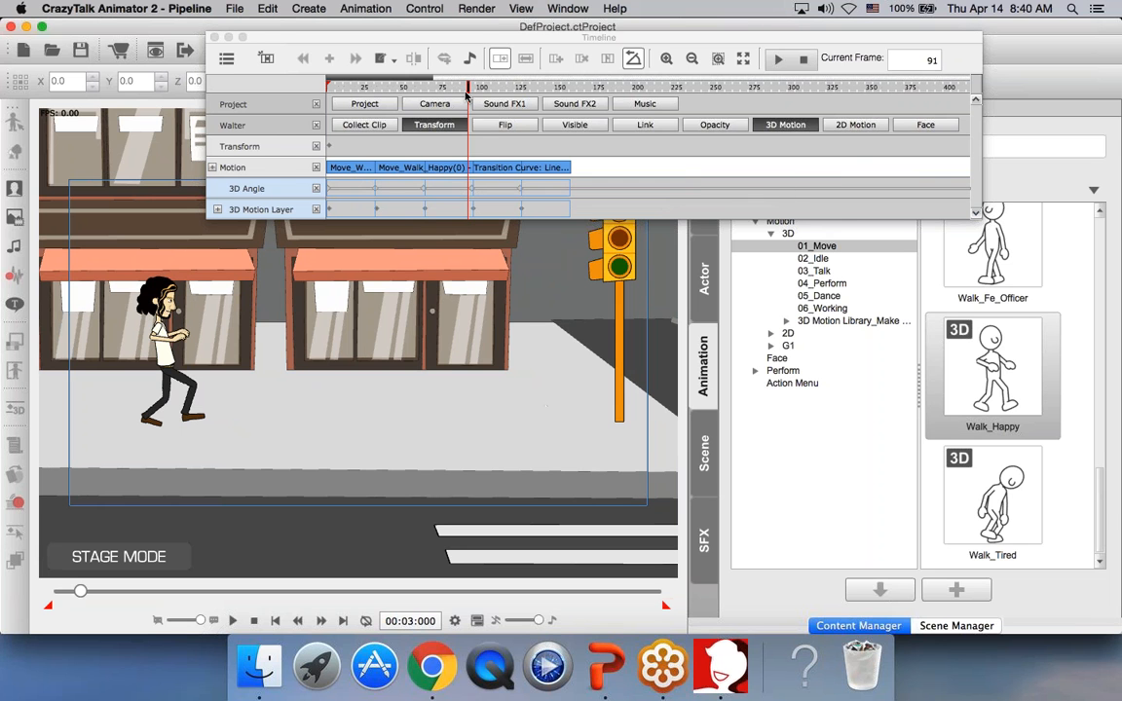
{"action": "left_click_drag", "start_coordinate": [468, 88], "coordinate": [326, 90]}
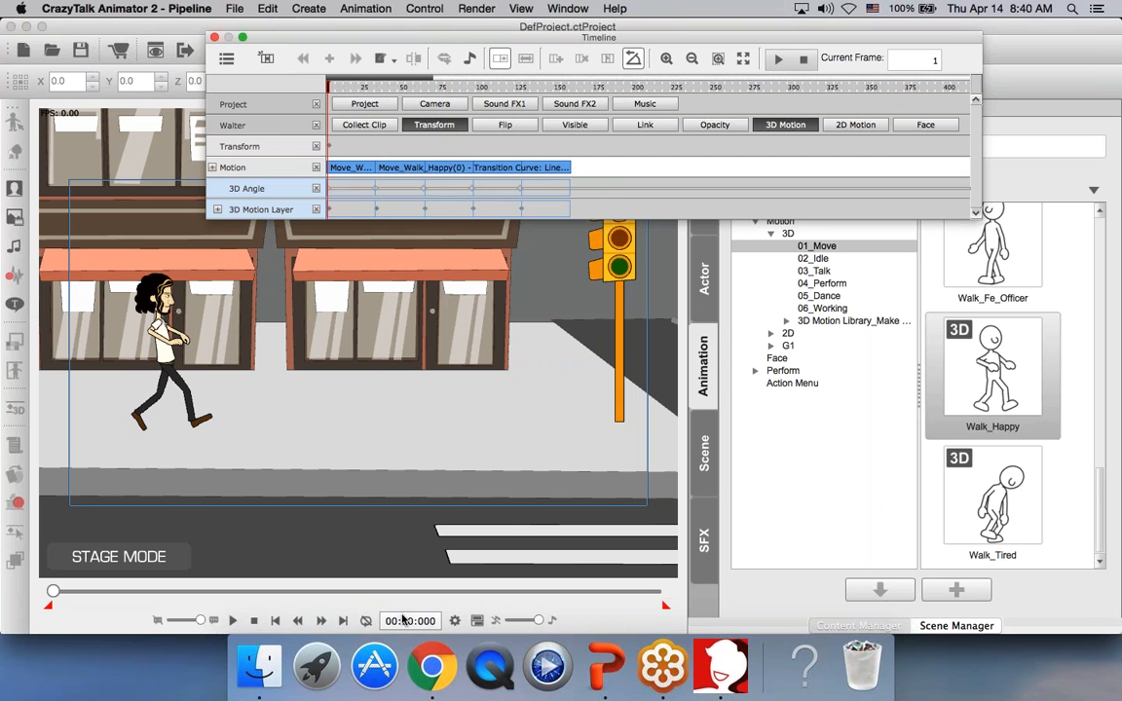
{"action": "left_click", "coordinate": [336, 90]}
{"action": "left_click_drag", "start_coordinate": [337, 91], "coordinate": [466, 98]}
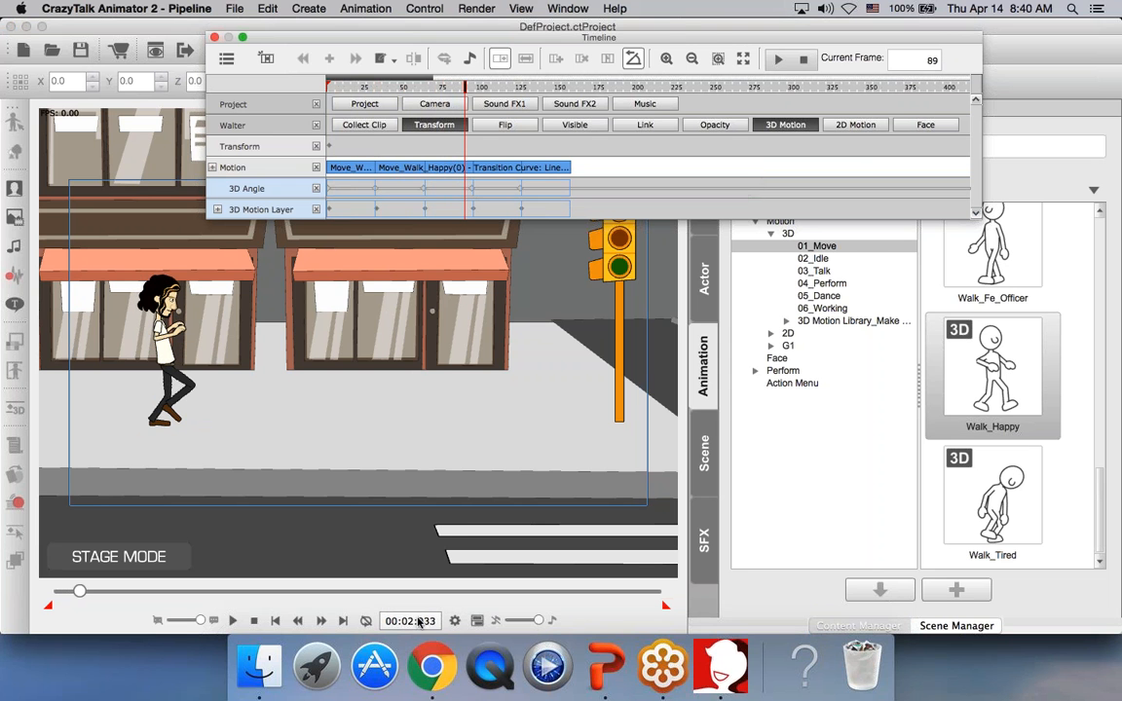
{"action": "left_click", "coordinate": [468, 89]}
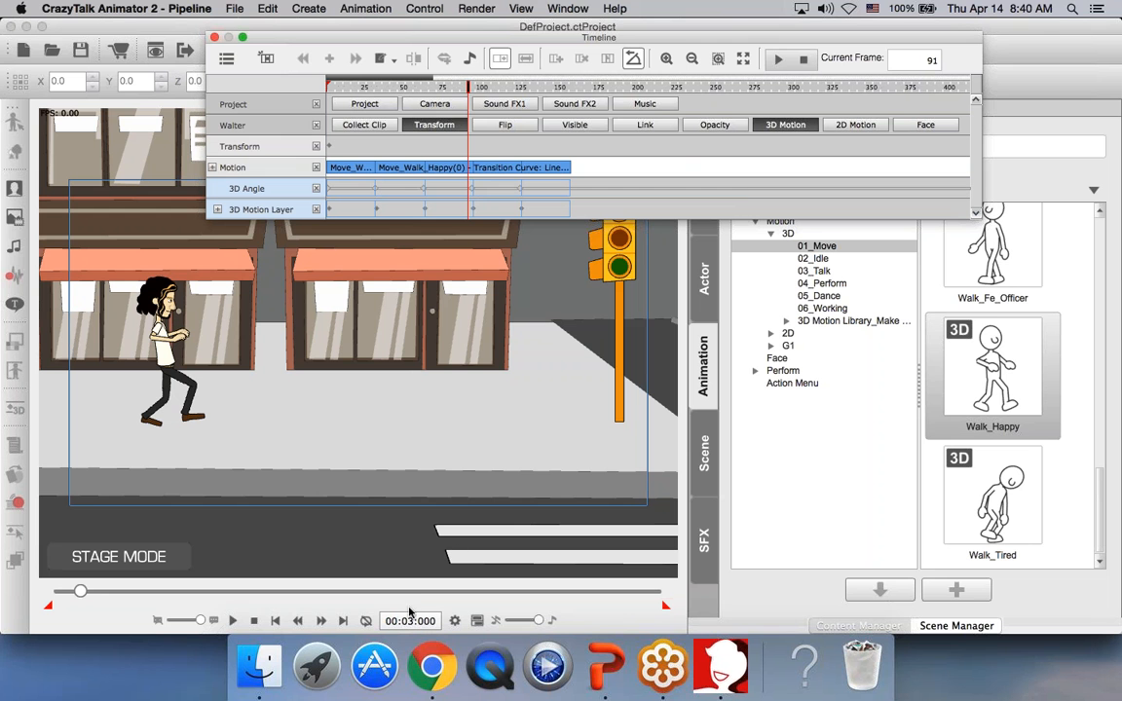
{"action": "left_click", "coordinate": [146, 304]}
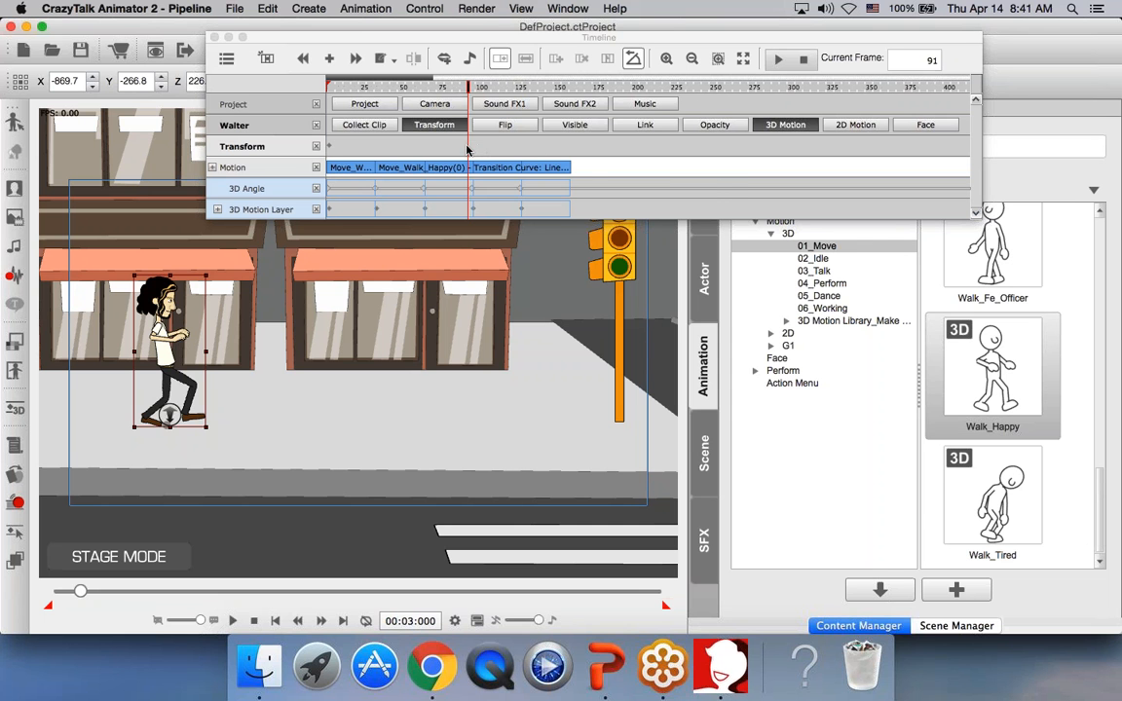
{"action": "left_click_drag", "start_coordinate": [212, 345], "coordinate": [557, 357]}
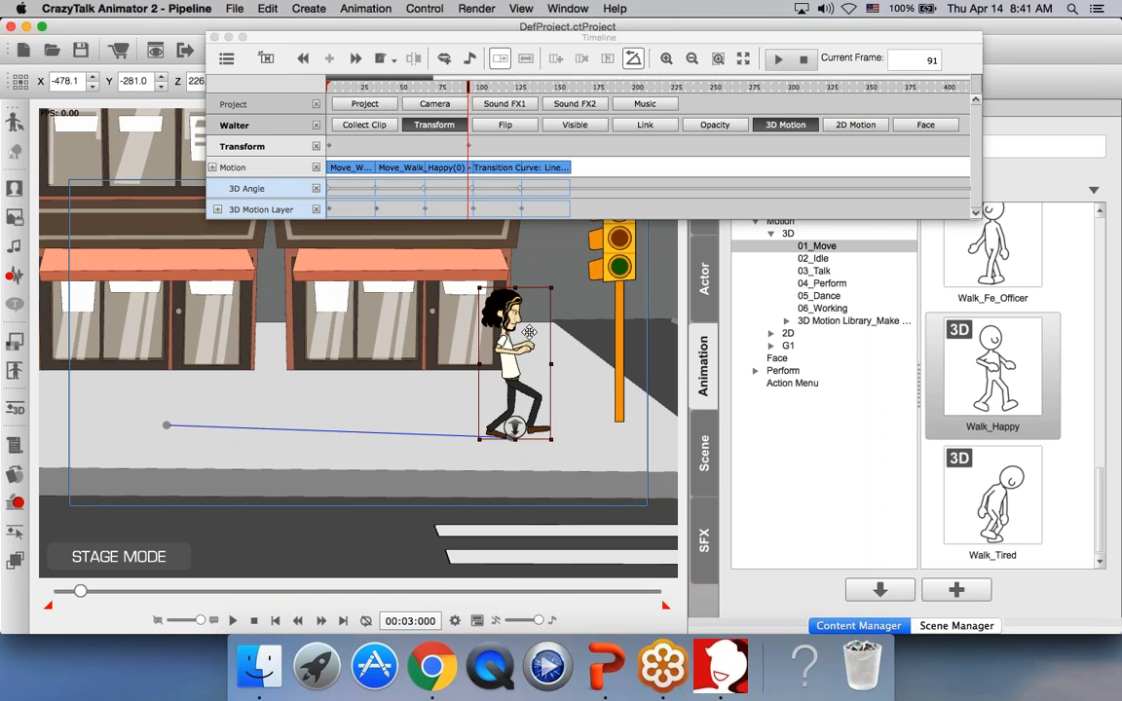
Step: Play the walk from the first frame and scrub from the frame 91 position key on to frame 193
{"action": "left_click", "coordinate": [804, 60]}
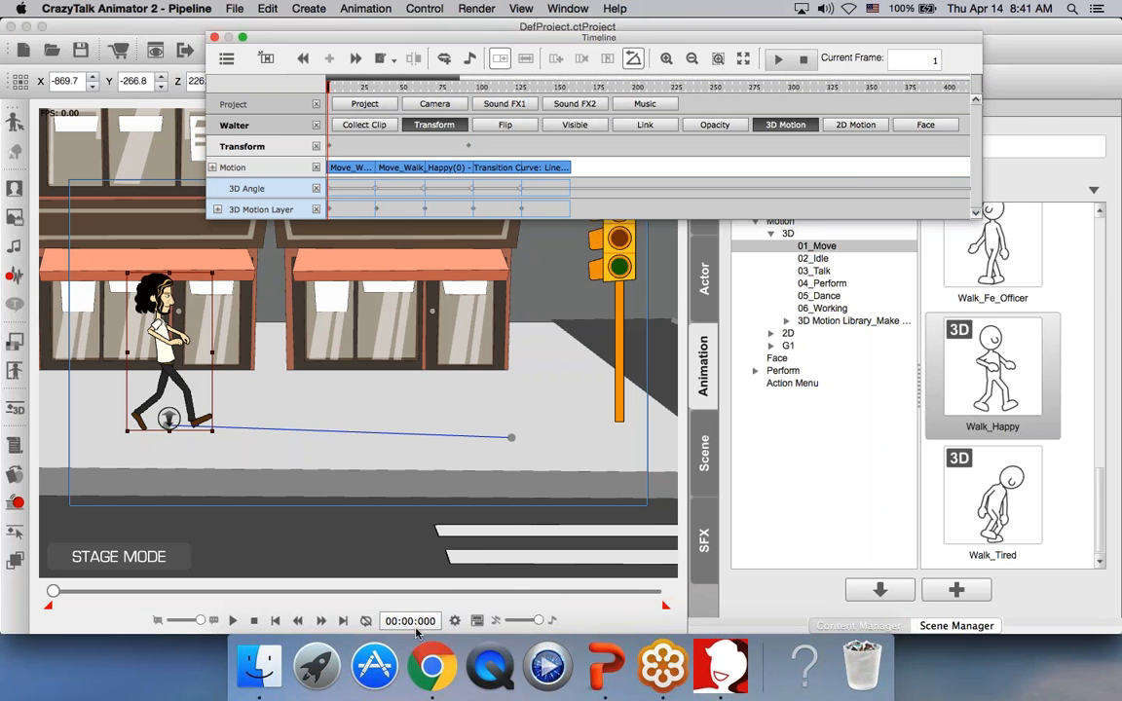
{"action": "left_click", "coordinate": [778, 60]}
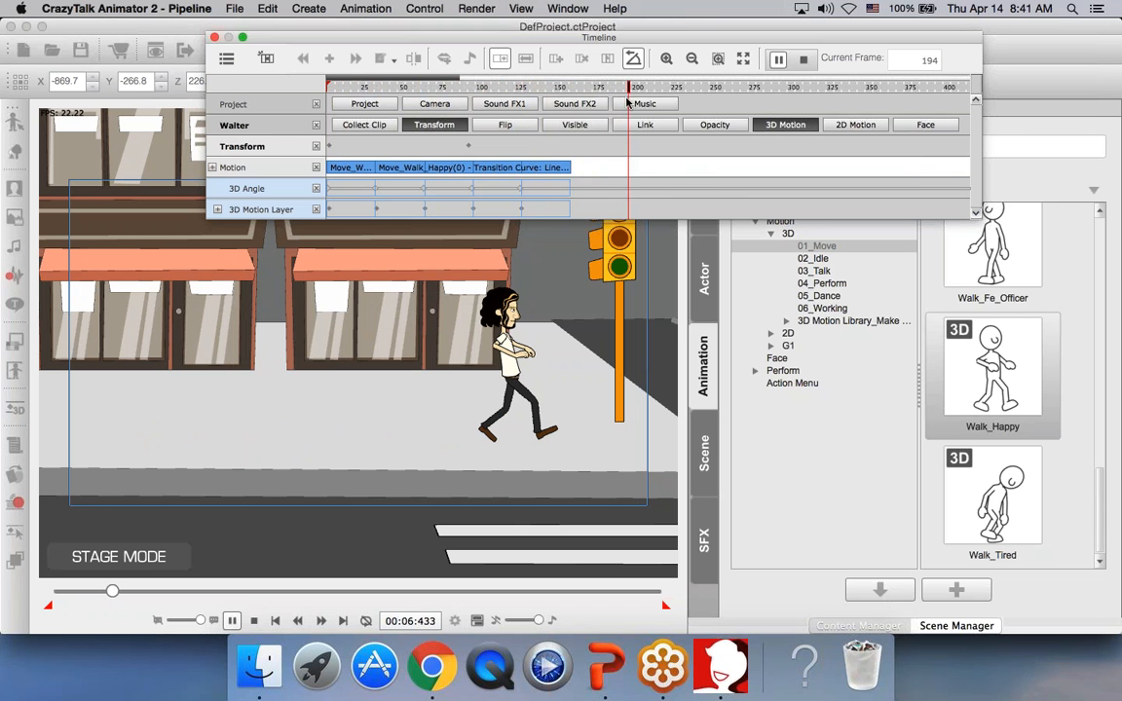
{"action": "left_click", "coordinate": [779, 60]}
{"action": "left_click_drag", "start_coordinate": [722, 91], "coordinate": [469, 104]}
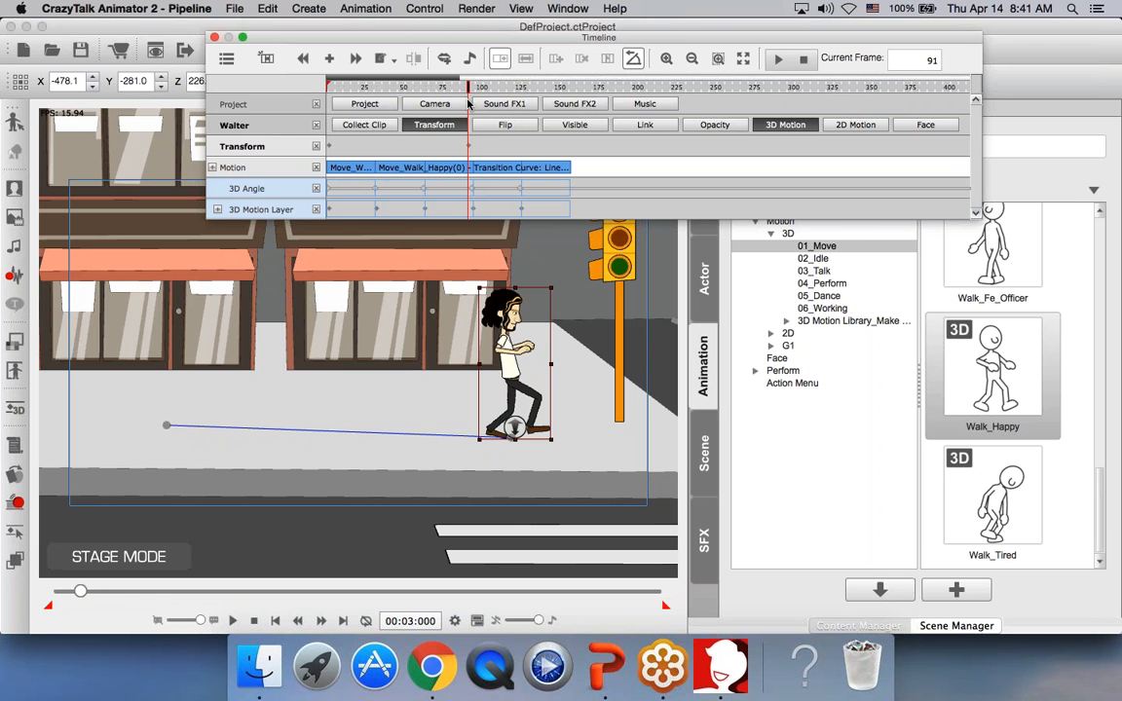
{"action": "left_click_drag", "start_coordinate": [468, 105], "coordinate": [626, 101]}
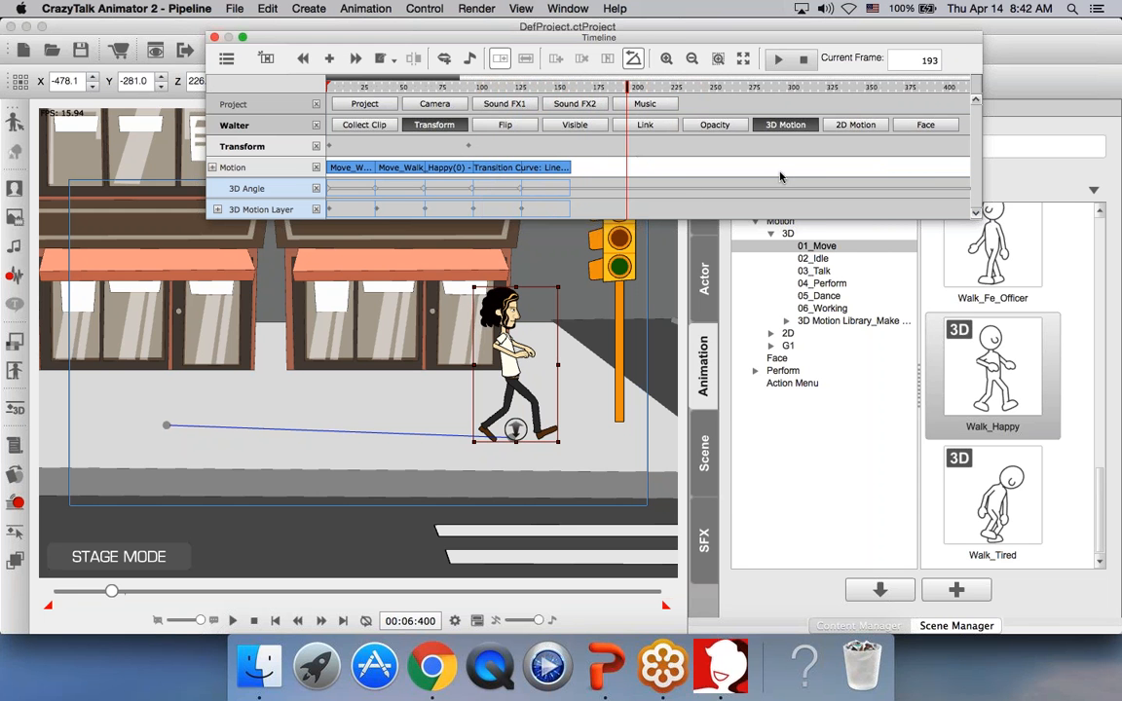
Step: Replay the walk from the start and place the playhead on the Transform key at frame 91
{"action": "left_click", "coordinate": [804, 60]}
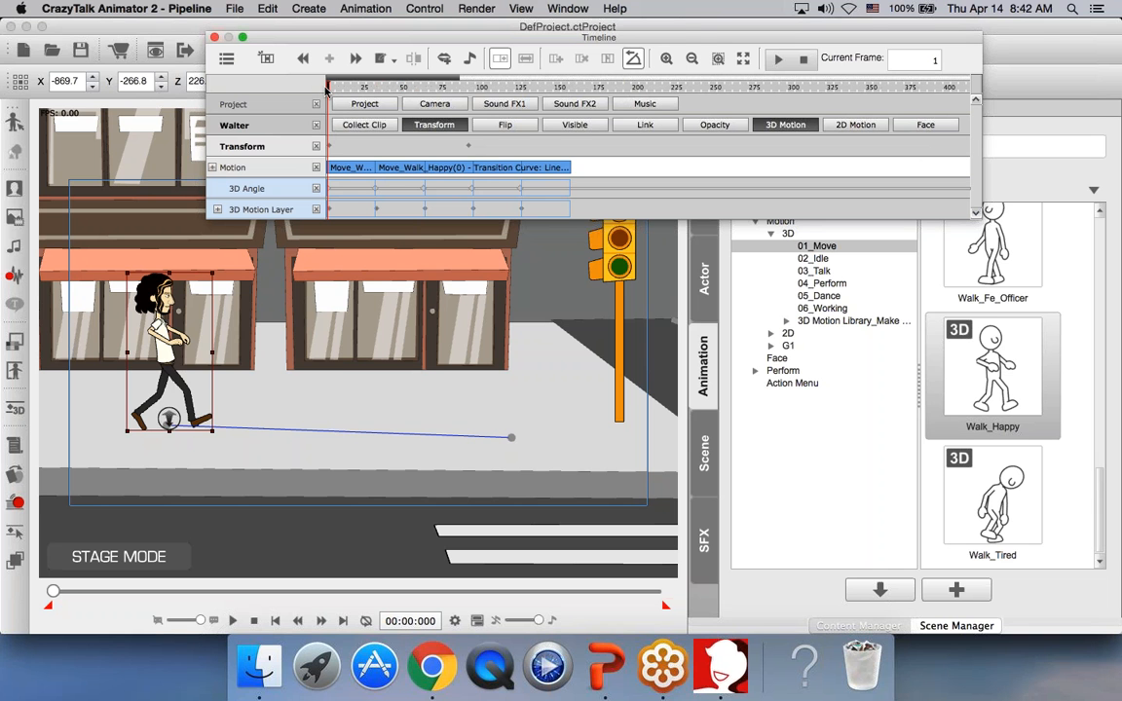
{"action": "left_click", "coordinate": [778, 59]}
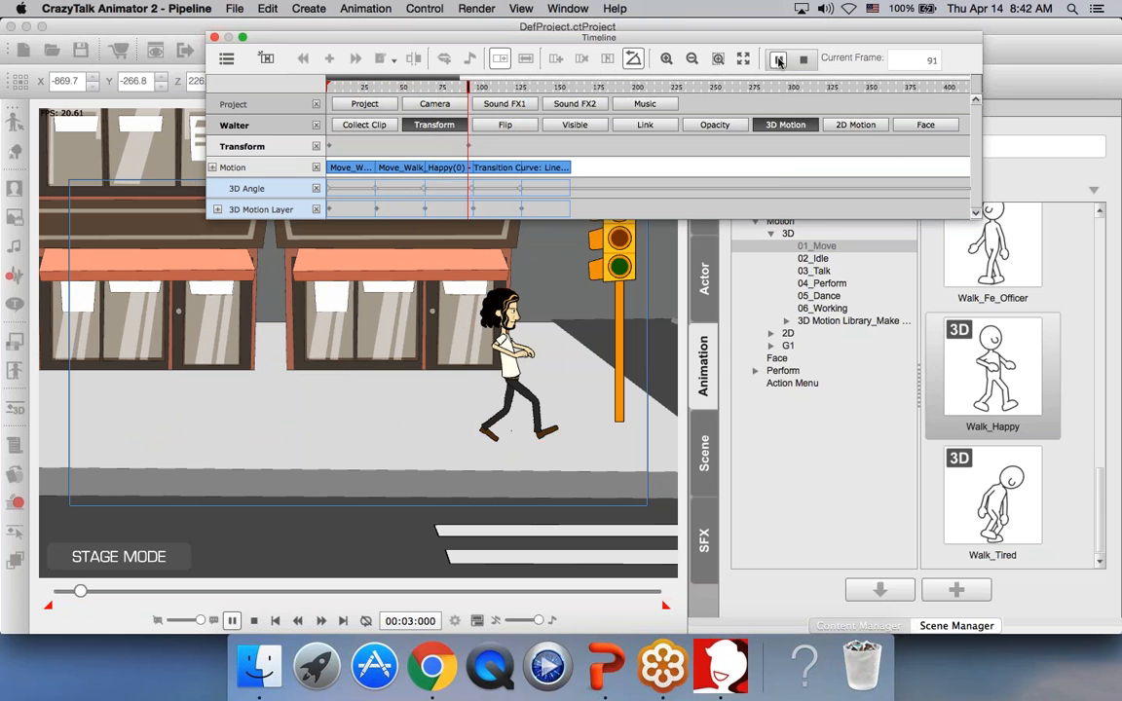
{"action": "left_click", "coordinate": [778, 59]}
{"action": "left_click", "coordinate": [667, 60]}
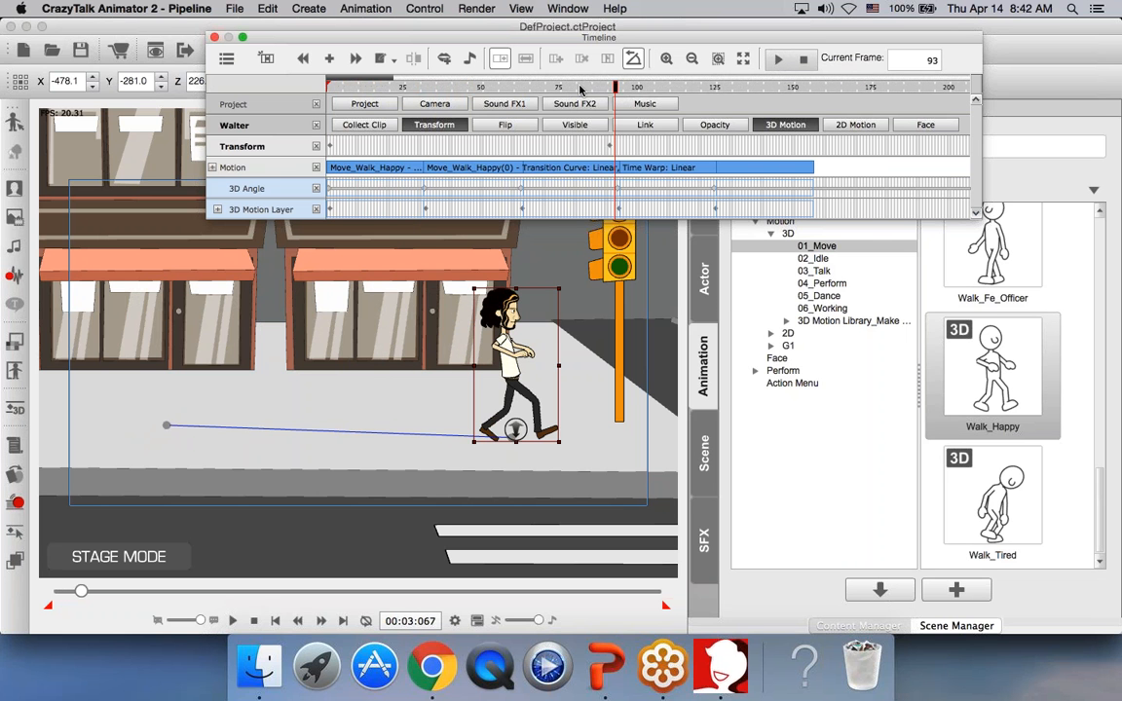
{"action": "left_click_drag", "start_coordinate": [617, 90], "coordinate": [610, 88]}
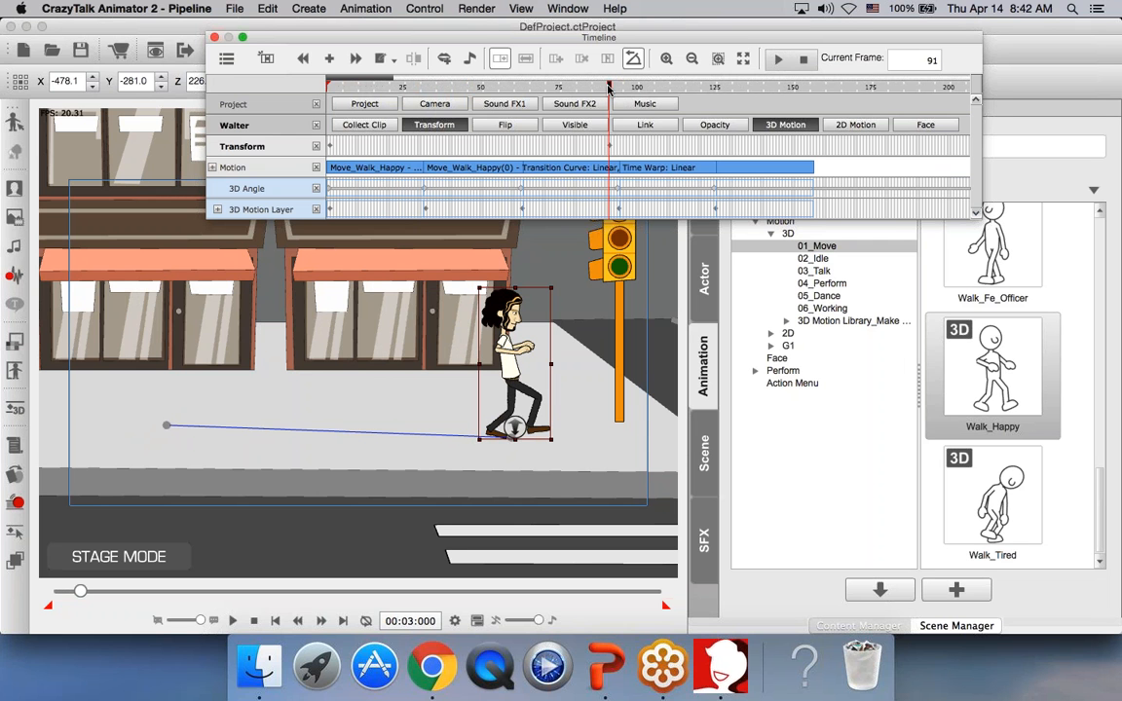
Step: Frame the stage on the crosswalk beside the character and move the Timeline window clear of the traffic light
{"action": "left_click", "coordinate": [477, 418]}
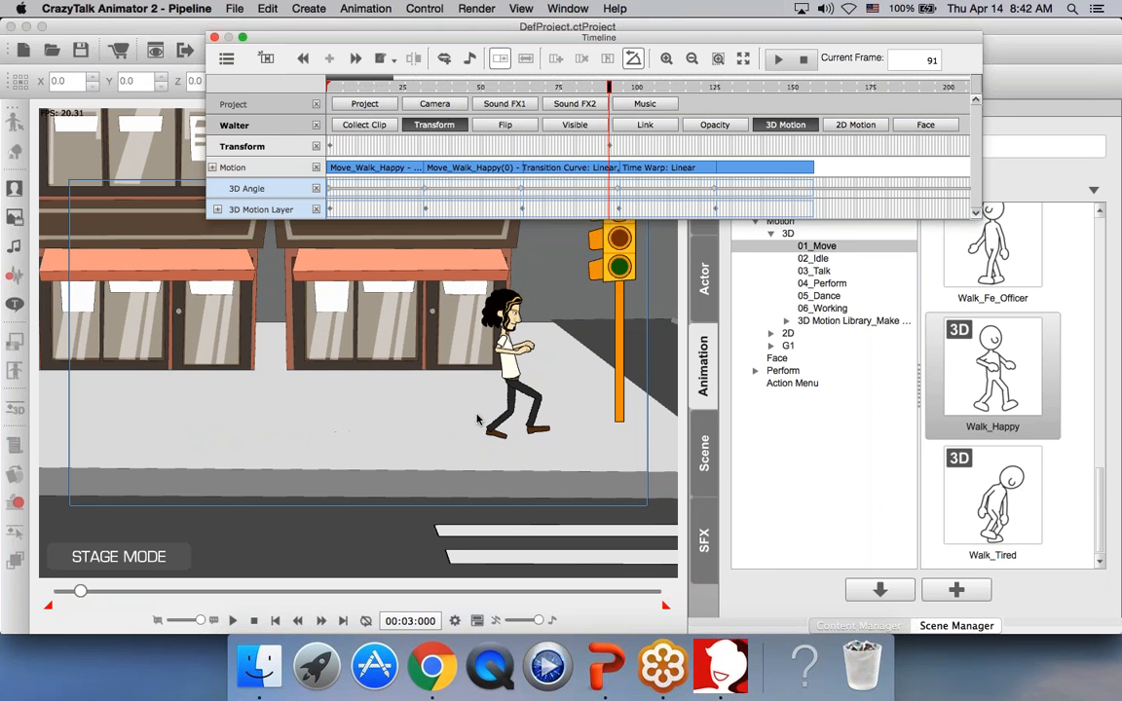
{"action": "left_click_drag", "start_coordinate": [429, 412], "coordinate": [214, 326]}
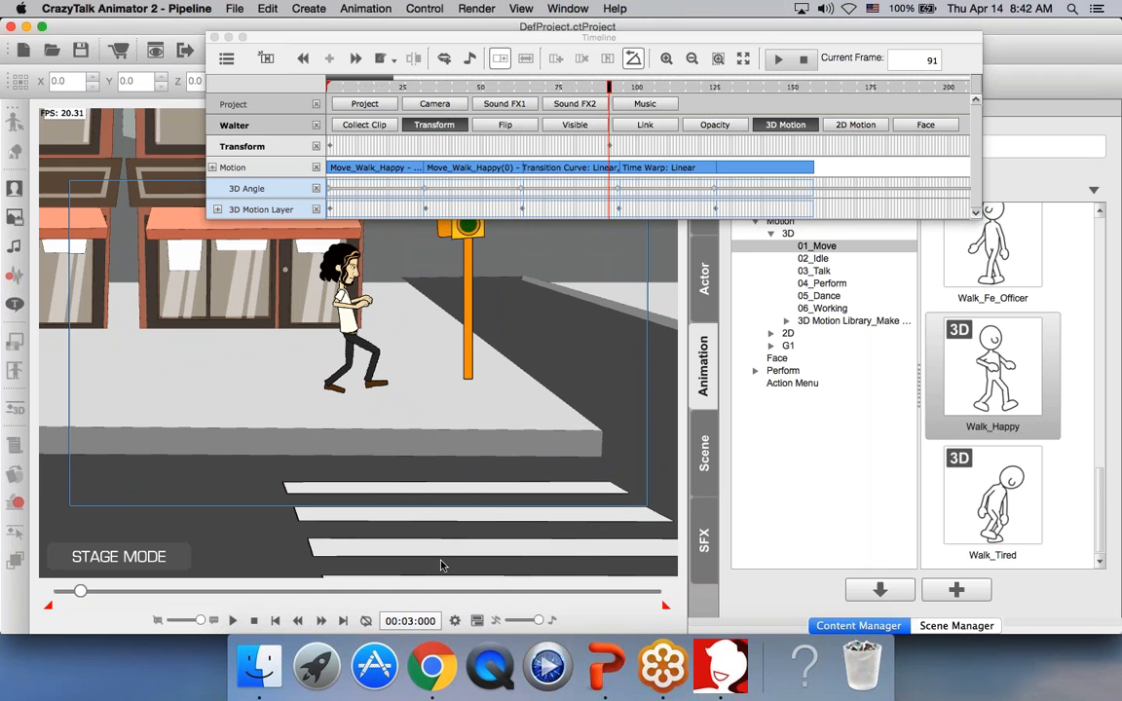
{"action": "left_click_drag", "start_coordinate": [430, 453], "coordinate": [312, 372]}
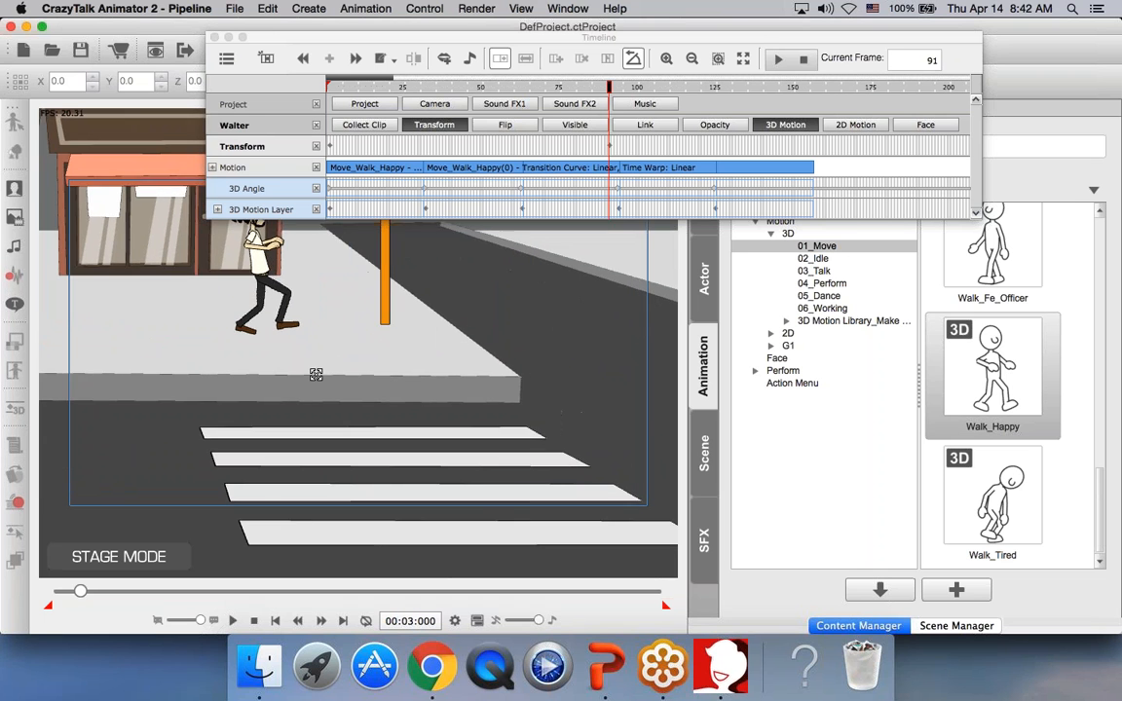
{"action": "left_click_drag", "start_coordinate": [451, 40], "coordinate": [653, 47]}
{"action": "mouse_move", "coordinate": [296, 271]}
{"action": "left_mouse_down"}
{"action": "mouse_move", "coordinate": [277, 290]}
{"action": "mouse_move", "coordinate": [288, 286]}
{"action": "left_mouse_up"}
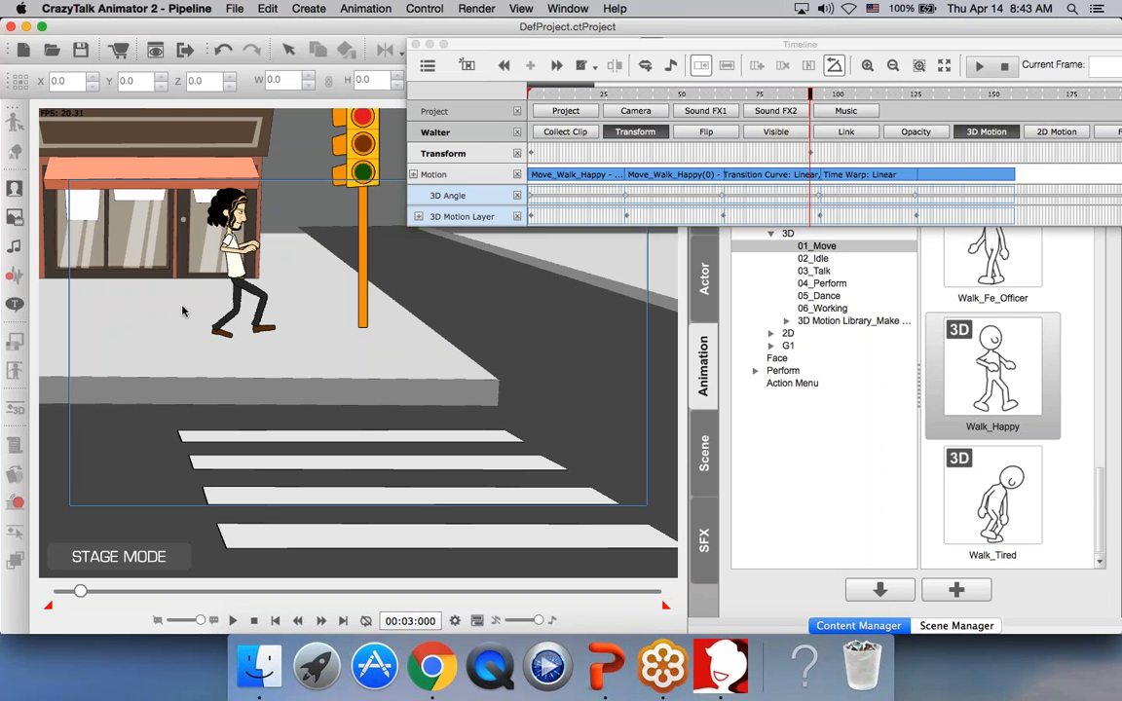
Step: Examine the walk clips on the Motion track at several frames and return the playhead to frame 91
{"action": "left_click", "coordinate": [671, 180]}
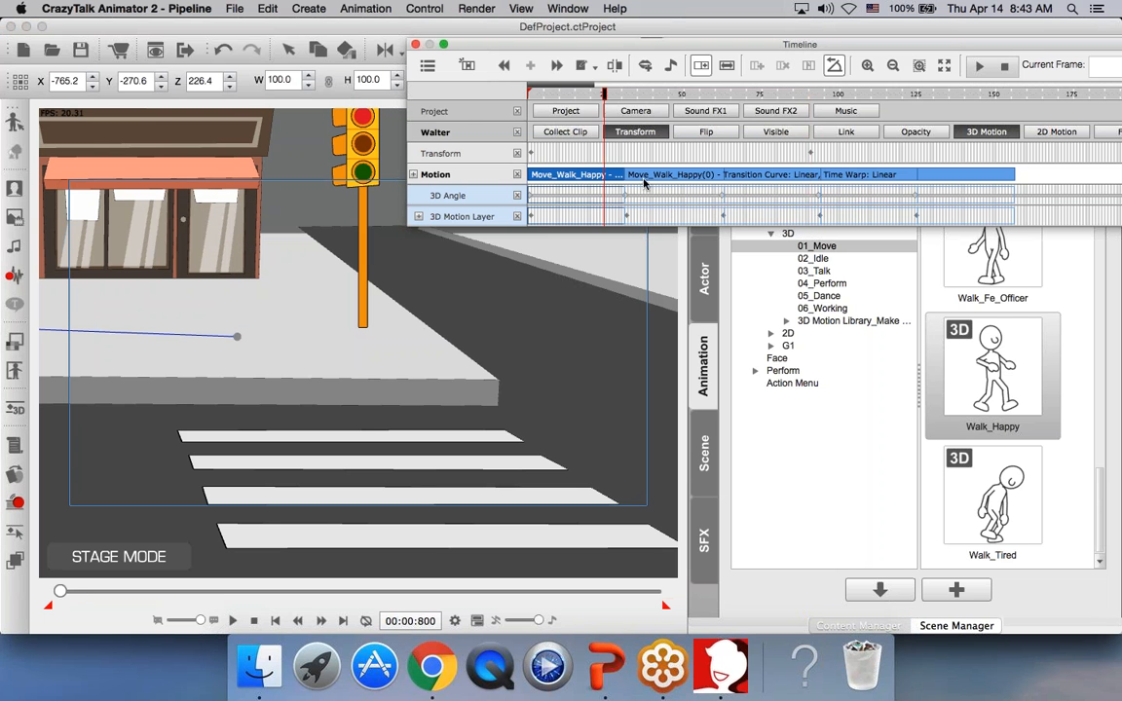
{"action": "left_click", "coordinate": [672, 181]}
{"action": "left_click", "coordinate": [763, 180]}
{"action": "left_click", "coordinate": [833, 176]}
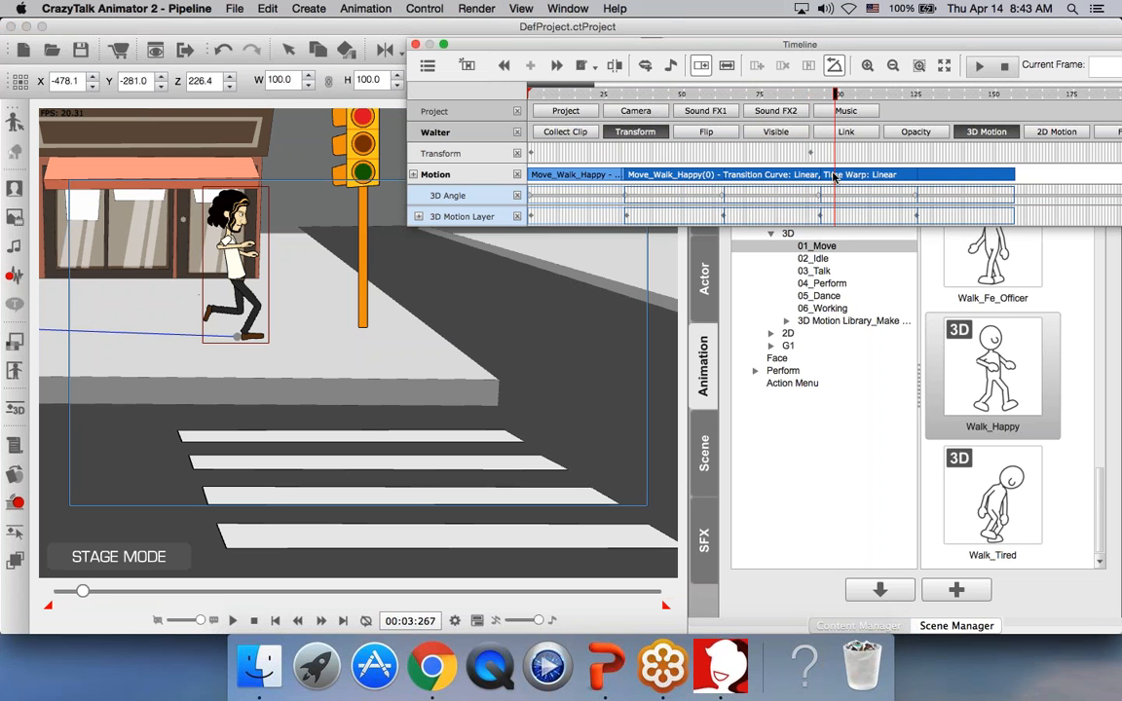
{"action": "left_click_drag", "start_coordinate": [833, 100], "coordinate": [809, 95]}
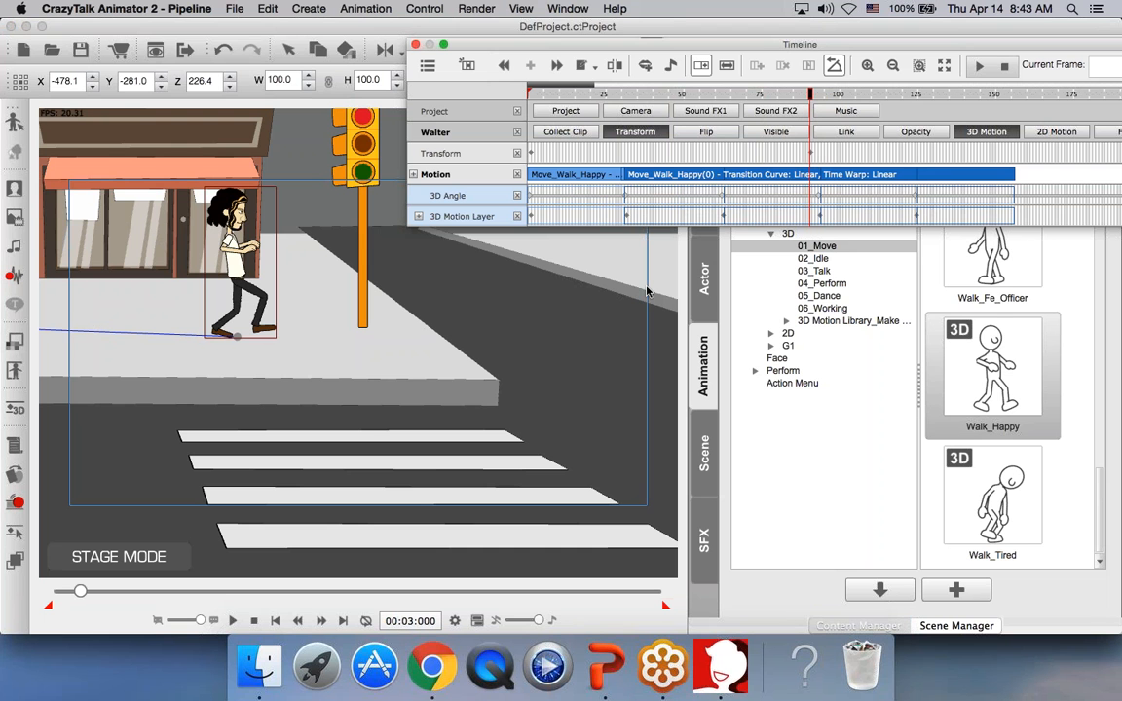
Step: Flatten the extended second Walk_Happy clip on the Motion track
{"action": "left_click", "coordinate": [595, 179]}
{"action": "left_click_drag", "start_coordinate": [674, 180], "coordinate": [755, 178]}
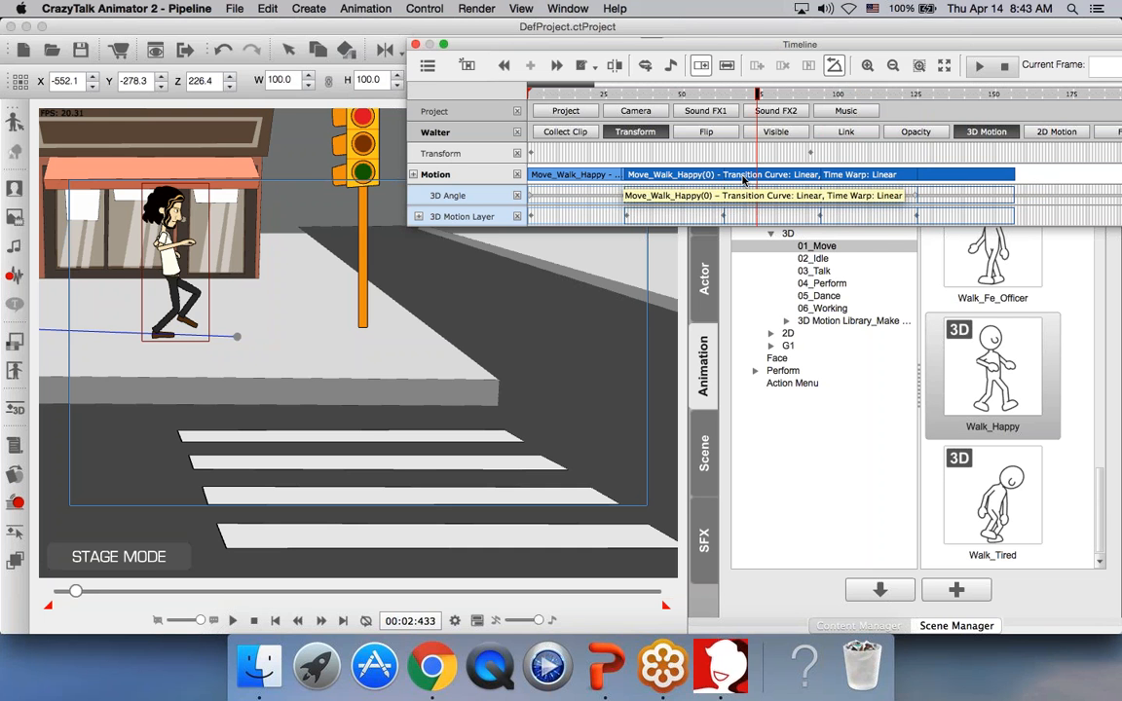
{"action": "right_click", "coordinate": [741, 178]}
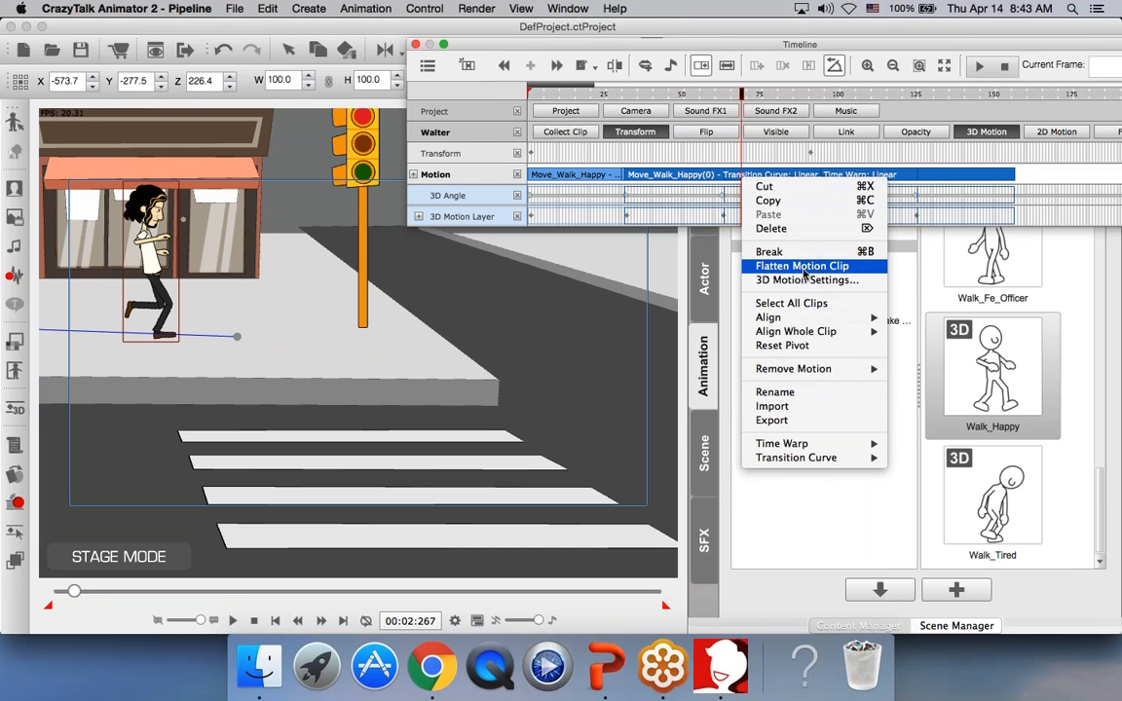
{"action": "left_click", "coordinate": [791, 267]}
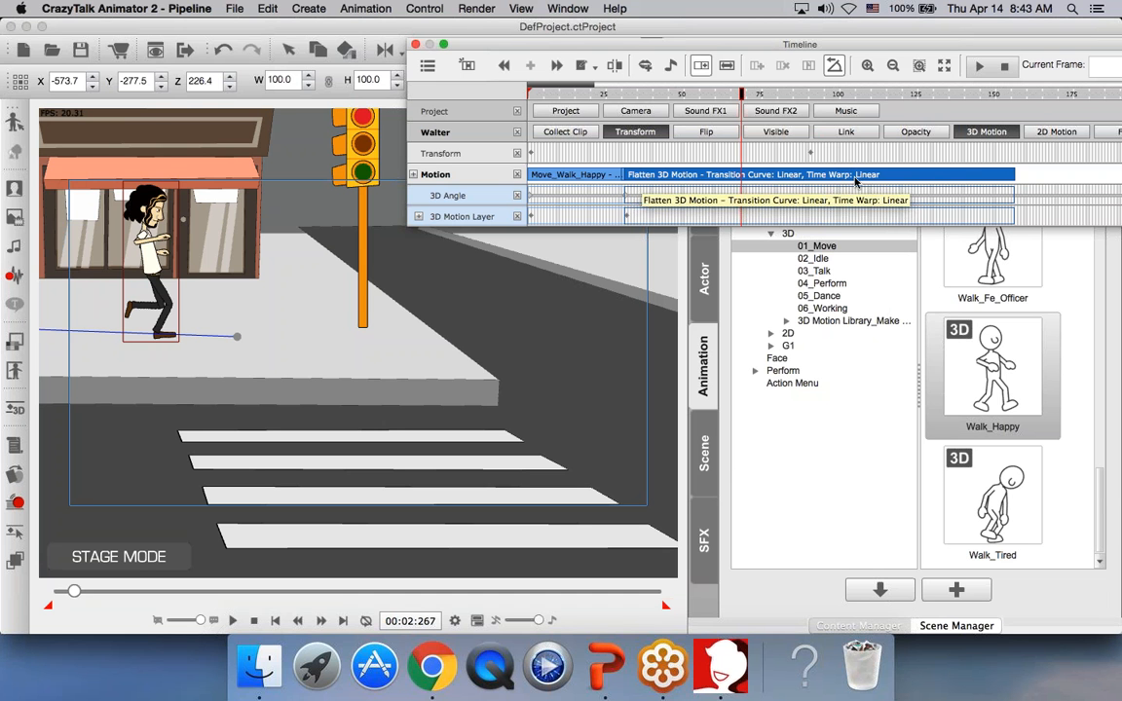
Step: Flatten the first Walk_Happy clip on the Motion track and apply flattening to the second clip once more
{"action": "left_click", "coordinate": [612, 176]}
{"action": "right_click", "coordinate": [611, 176]}
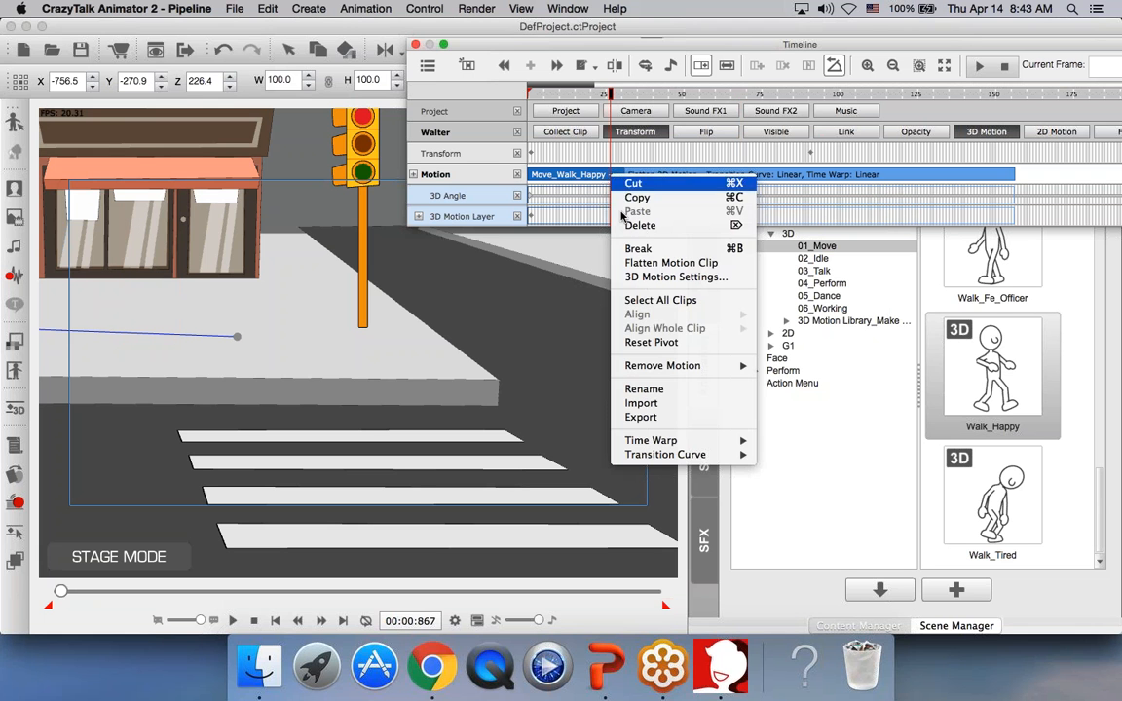
{"action": "left_click", "coordinate": [672, 263]}
{"action": "left_click", "coordinate": [638, 178]}
{"action": "right_click", "coordinate": [638, 178]}
{"action": "left_click", "coordinate": [672, 267]}
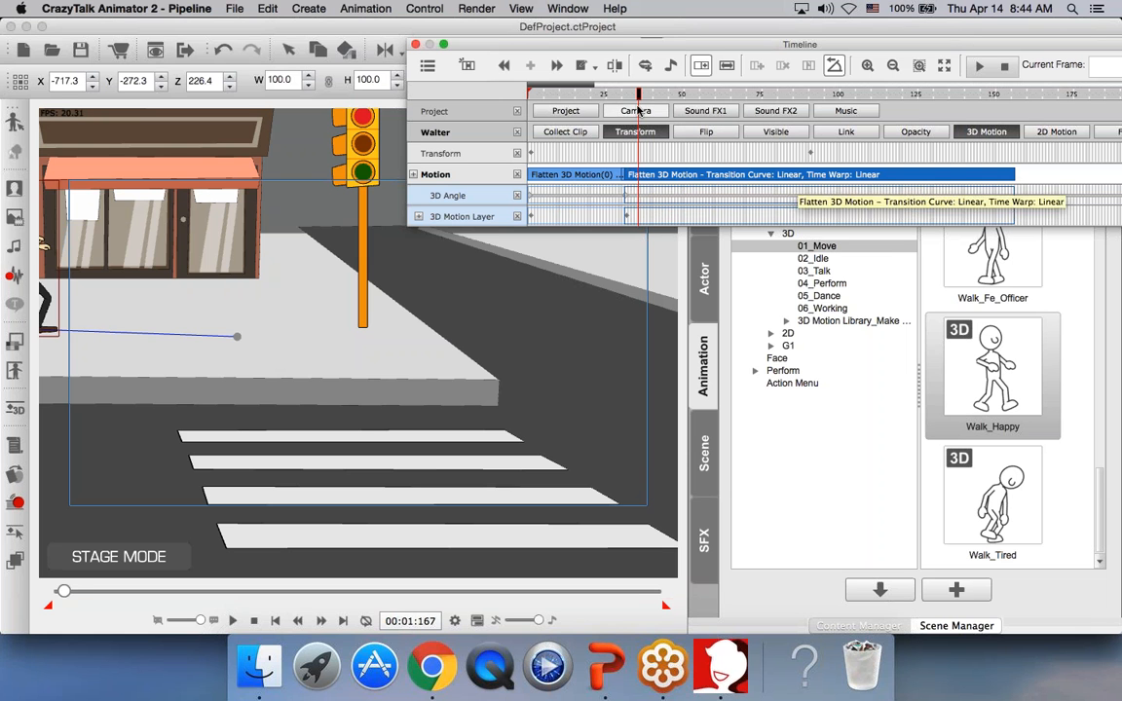
Step: At frame 91, rotate the character's 3D angle to about 45 degrees in the 3D Motion Key Editor and close the editor
{"action": "left_click_drag", "start_coordinate": [639, 98], "coordinate": [779, 125]}
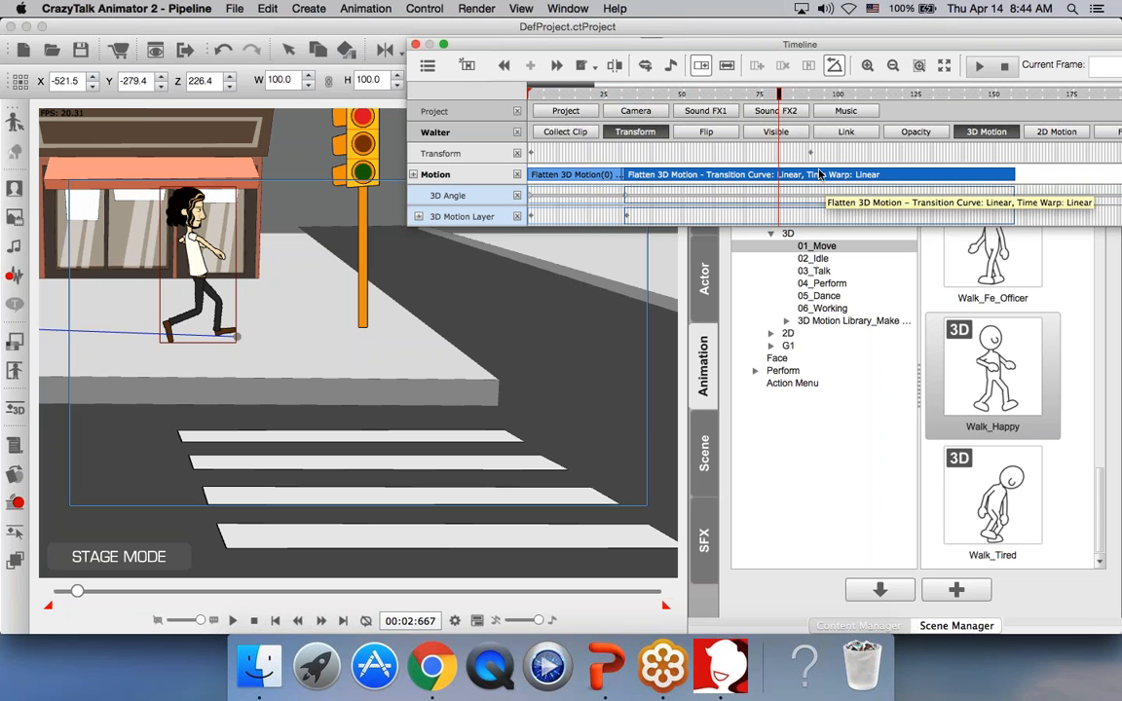
{"action": "left_click", "coordinate": [817, 99]}
{"action": "left_click_drag", "start_coordinate": [818, 105], "coordinate": [809, 103]}
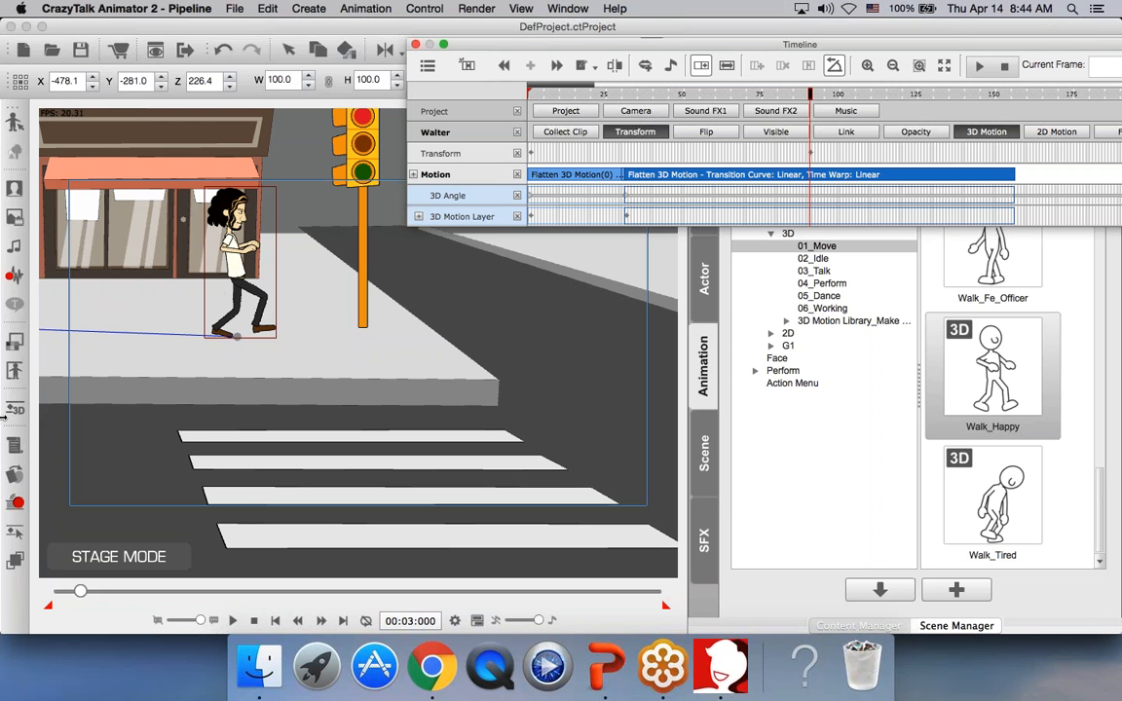
{"action": "left_click", "coordinate": [11, 413]}
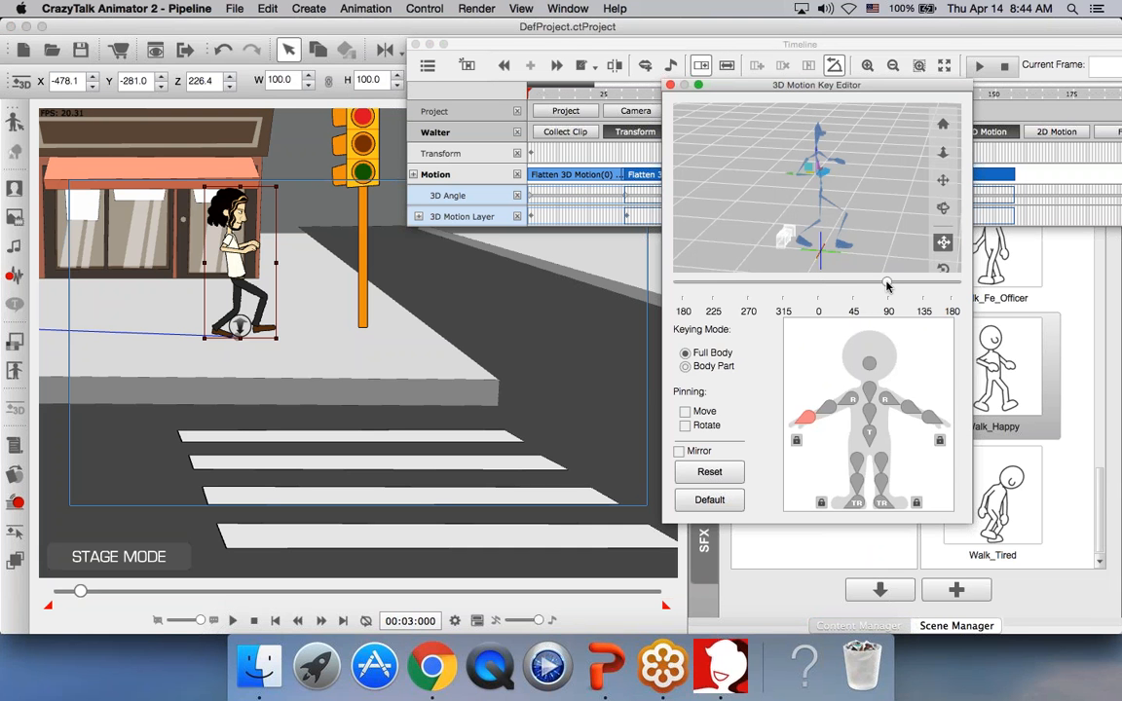
{"action": "left_click_drag", "start_coordinate": [886, 285], "coordinate": [855, 284]}
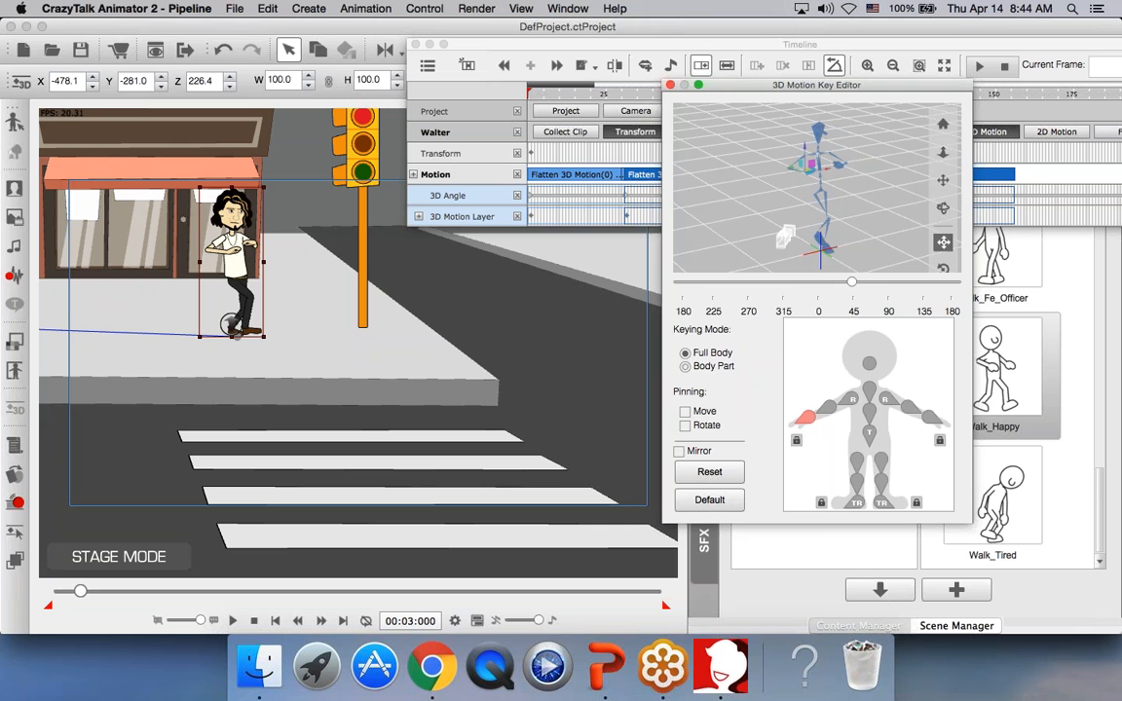
{"action": "left_click", "coordinate": [670, 87]}
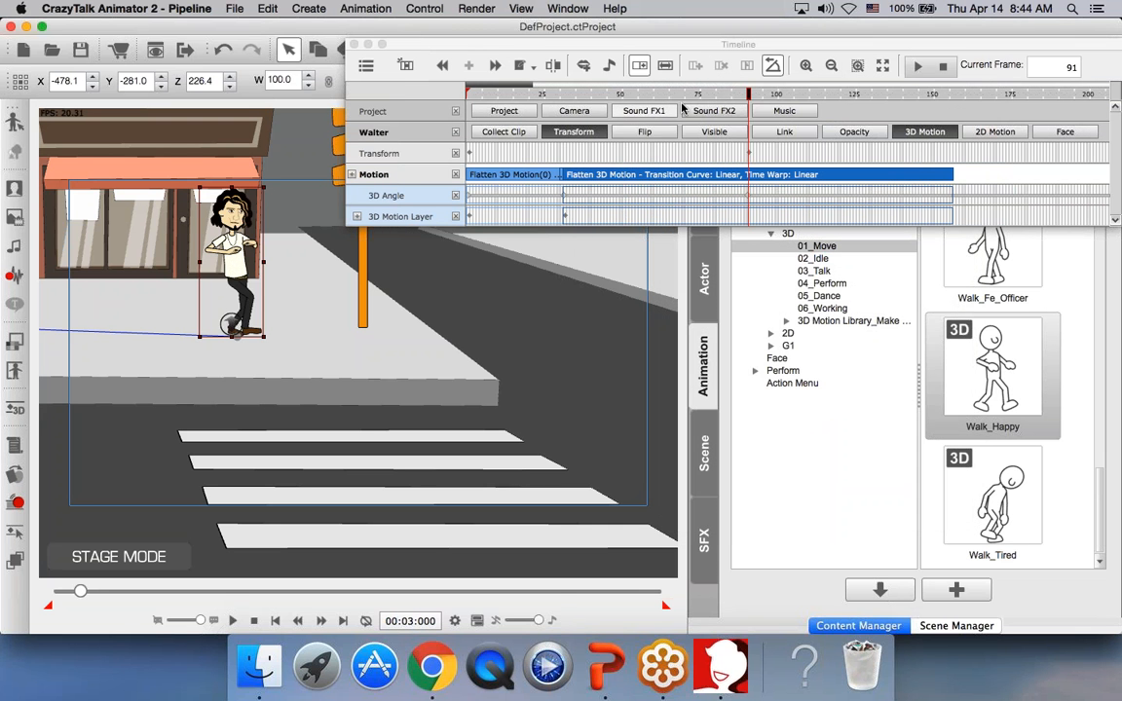
Step: Play the walk onward from frame 91 to check the character's turn and return the playhead to frame 91
{"action": "left_click", "coordinate": [918, 65]}
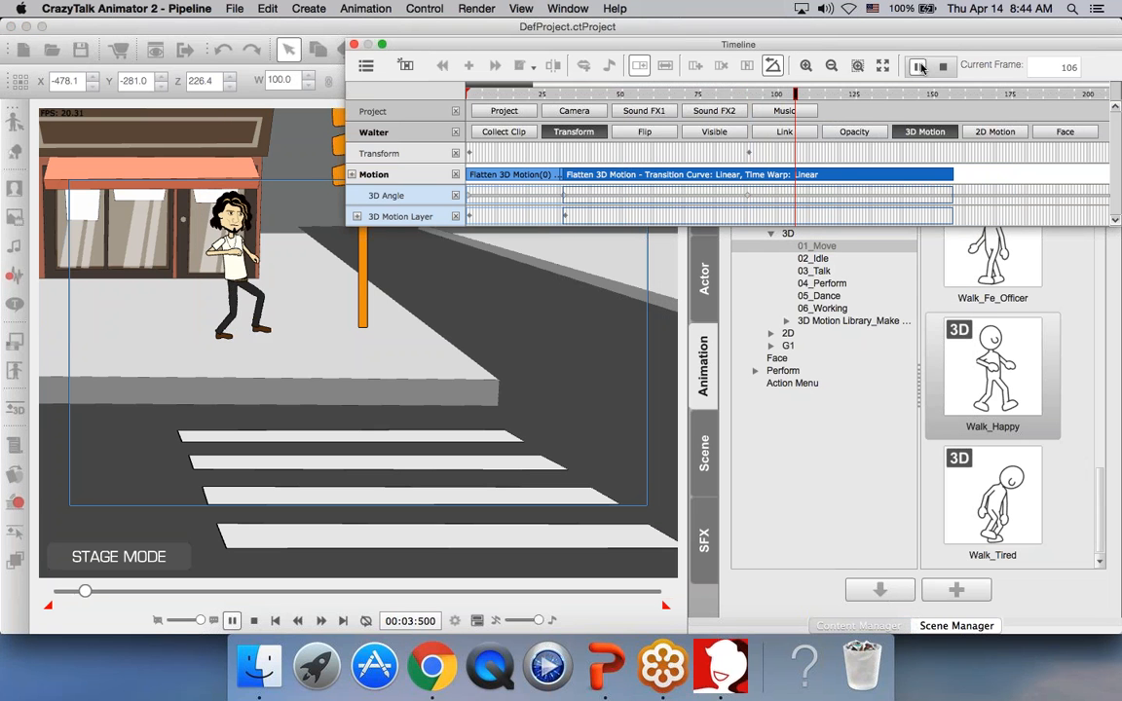
{"action": "left_click", "coordinate": [921, 66]}
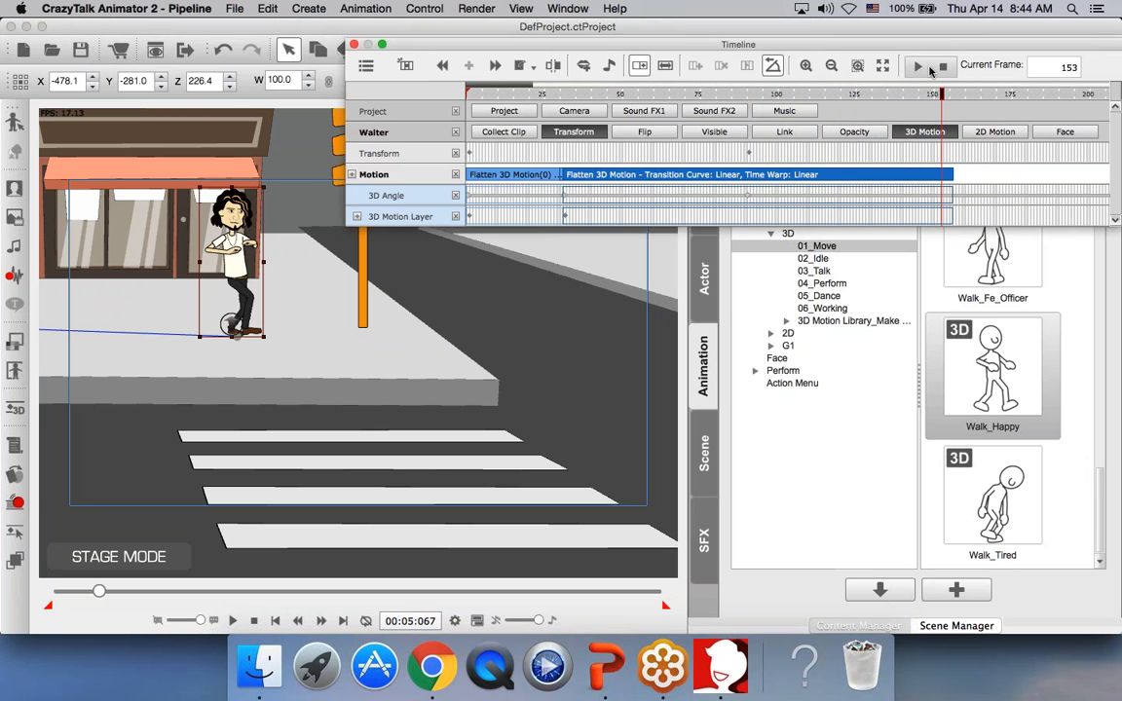
{"action": "left_click", "coordinate": [745, 94]}
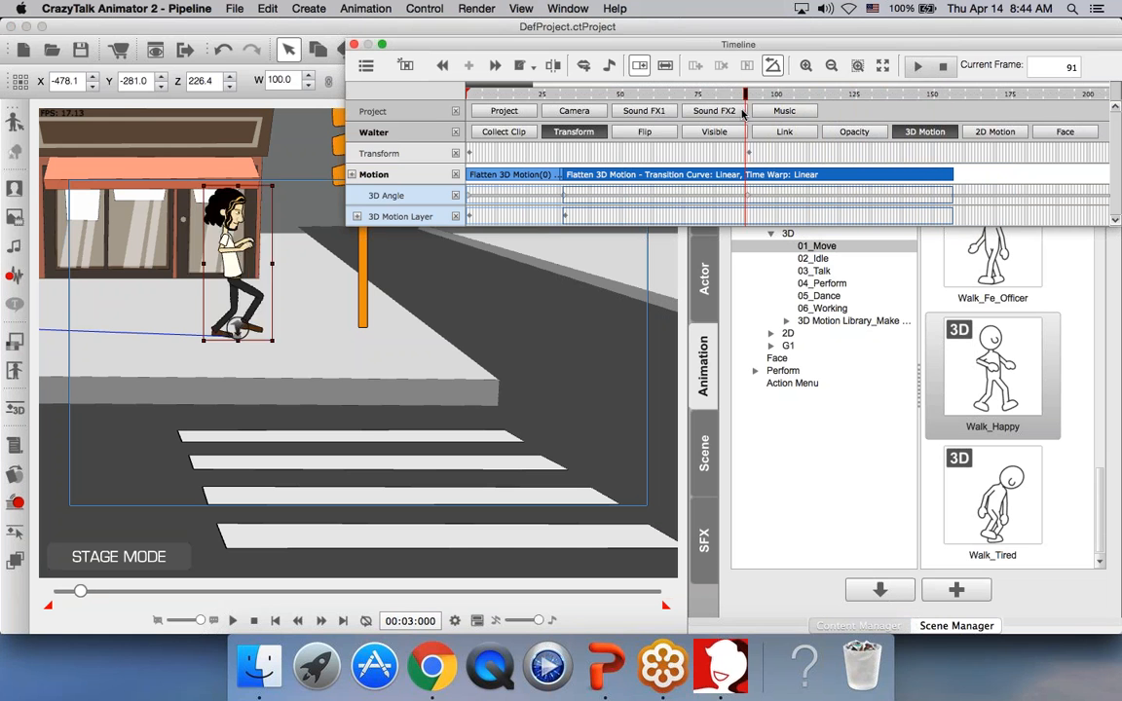
Step: At frame 156, place the character on the lowest stripe of the front zebra crossing to set a new position key
{"action": "left_click_drag", "start_coordinate": [747, 112], "coordinate": [954, 152]}
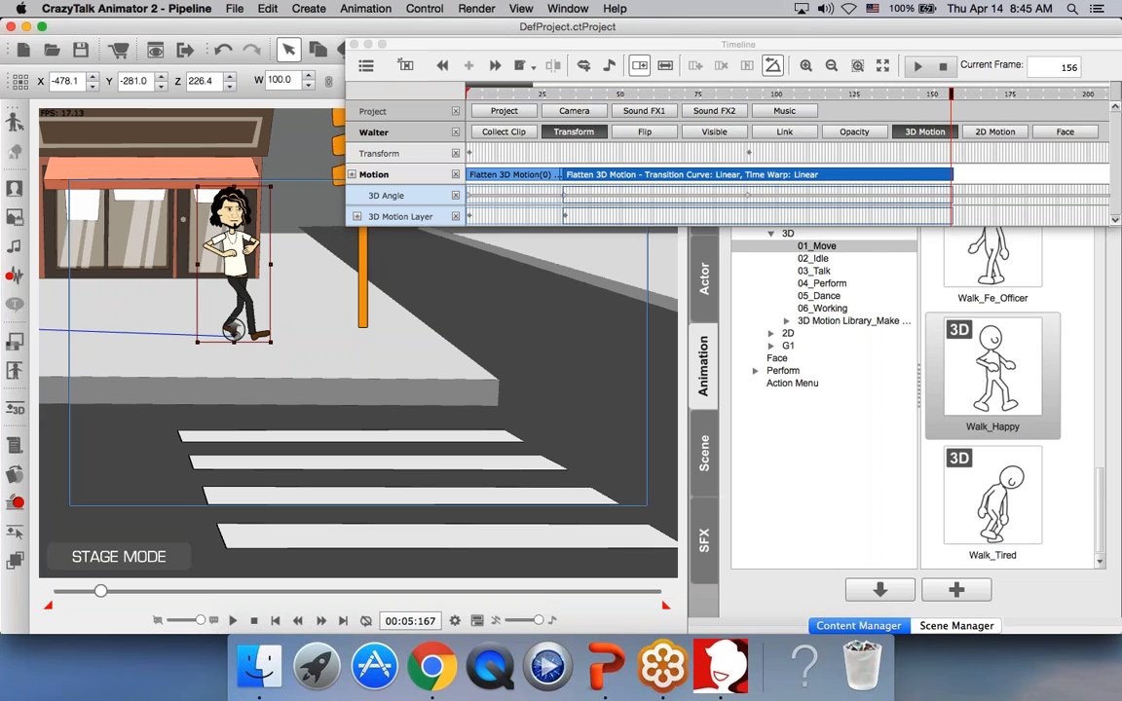
{"action": "mouse_move", "coordinate": [951, 95]}
{"action": "left_mouse_down"}
{"action": "mouse_move", "coordinate": [910, 94]}
{"action": "mouse_move", "coordinate": [952, 104]}
{"action": "left_mouse_up"}
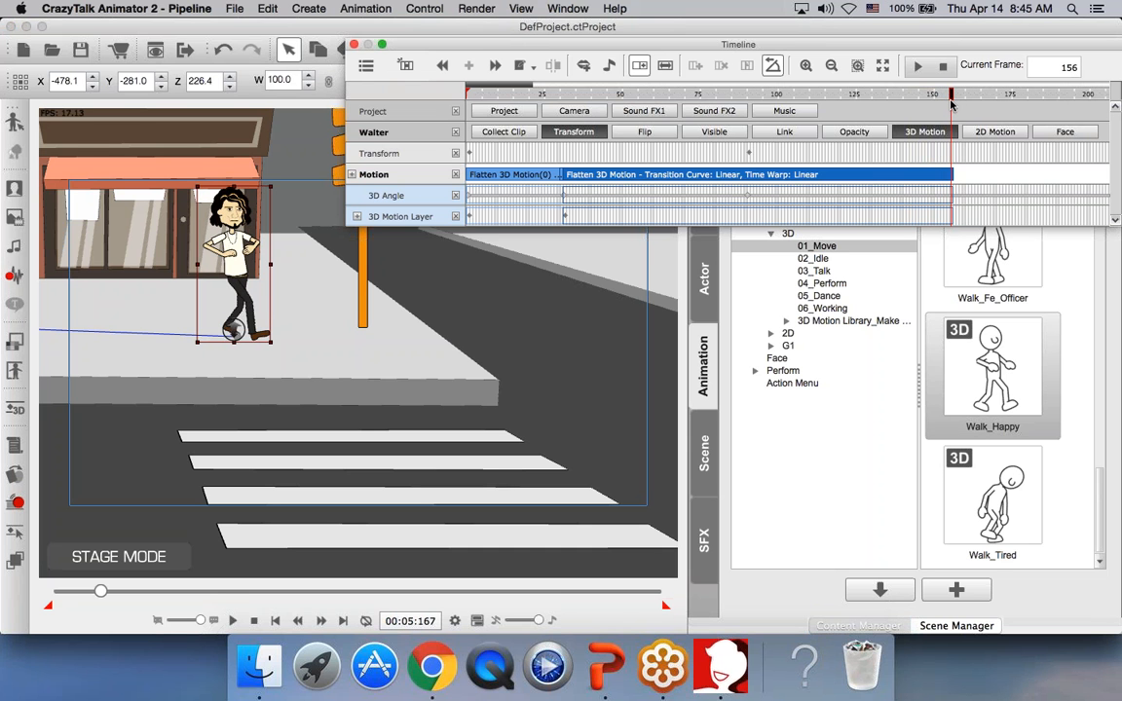
{"action": "left_click_drag", "start_coordinate": [235, 247], "coordinate": [363, 450]}
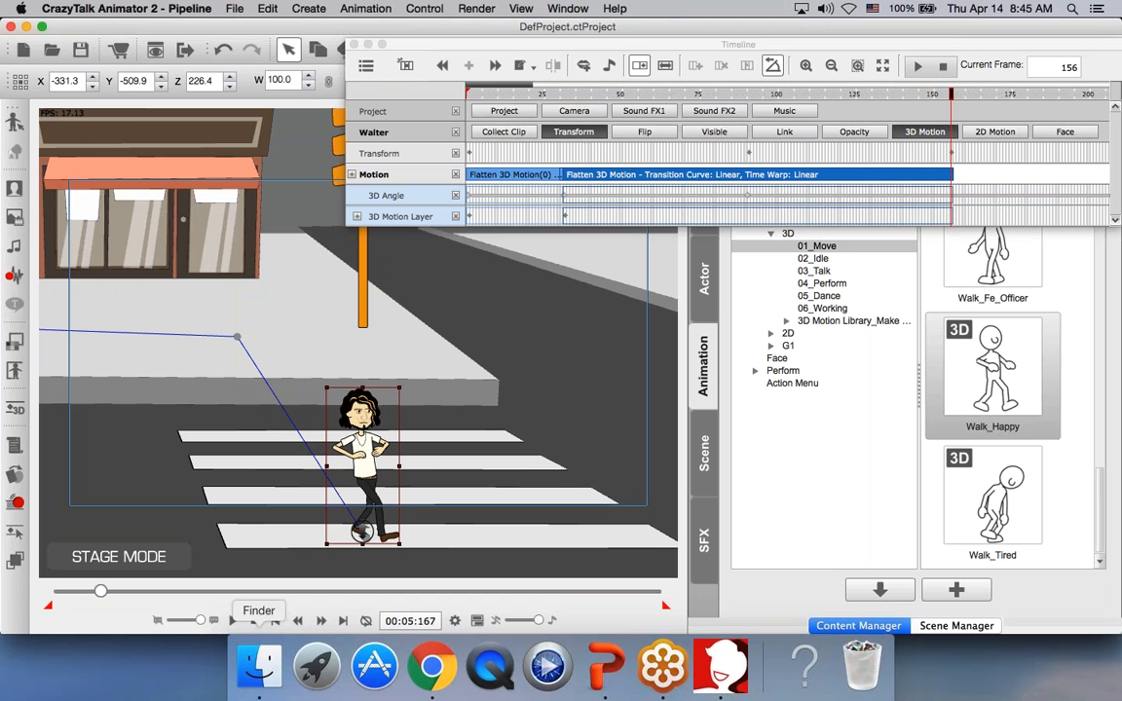
Step: Play back the walk from near the start onto the crosswalk and return the playhead to frame 156
{"action": "left_click_drag", "start_coordinate": [951, 95], "coordinate": [499, 110]}
{"action": "left_click", "coordinate": [917, 65]}
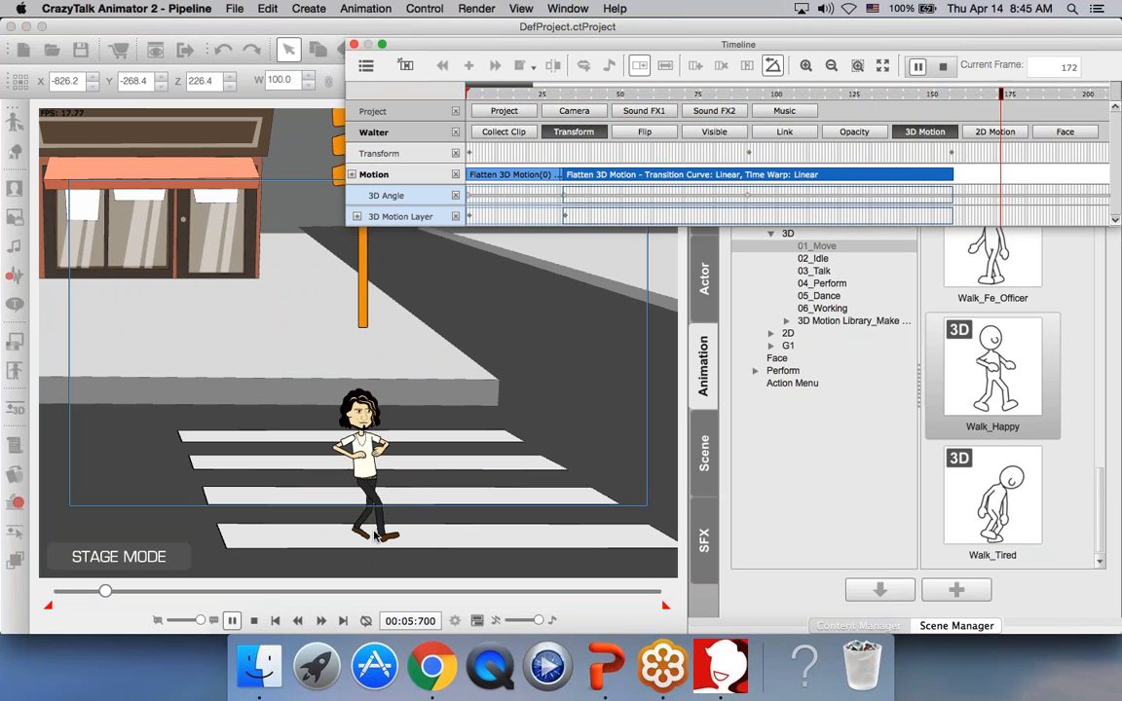
{"action": "left_click", "coordinate": [943, 67]}
{"action": "mouse_move", "coordinate": [943, 103]}
{"action": "left_mouse_down"}
{"action": "mouse_move", "coordinate": [964, 103]}
{"action": "mouse_move", "coordinate": [943, 107]}
{"action": "mouse_move", "coordinate": [952, 110]}
{"action": "left_mouse_up"}
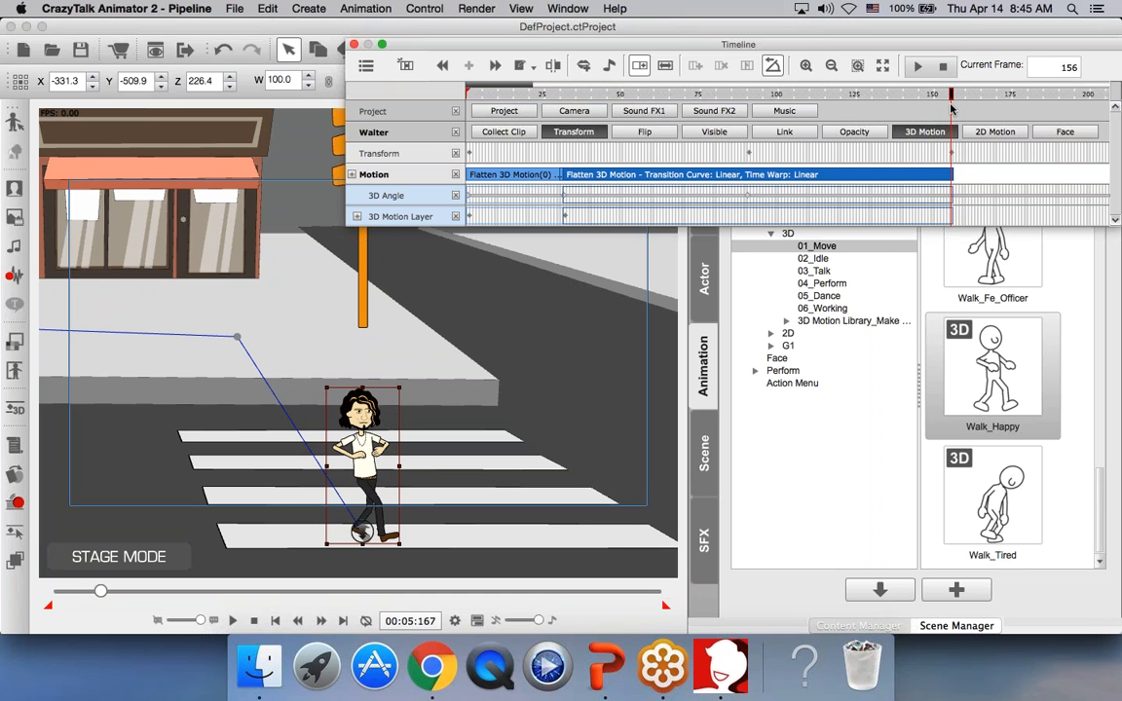
Step: Extend the second flattened motion clip to frame 158 and turn the character to face the front at that frame
{"action": "left_click_drag", "start_coordinate": [952, 108], "coordinate": [956, 109]}
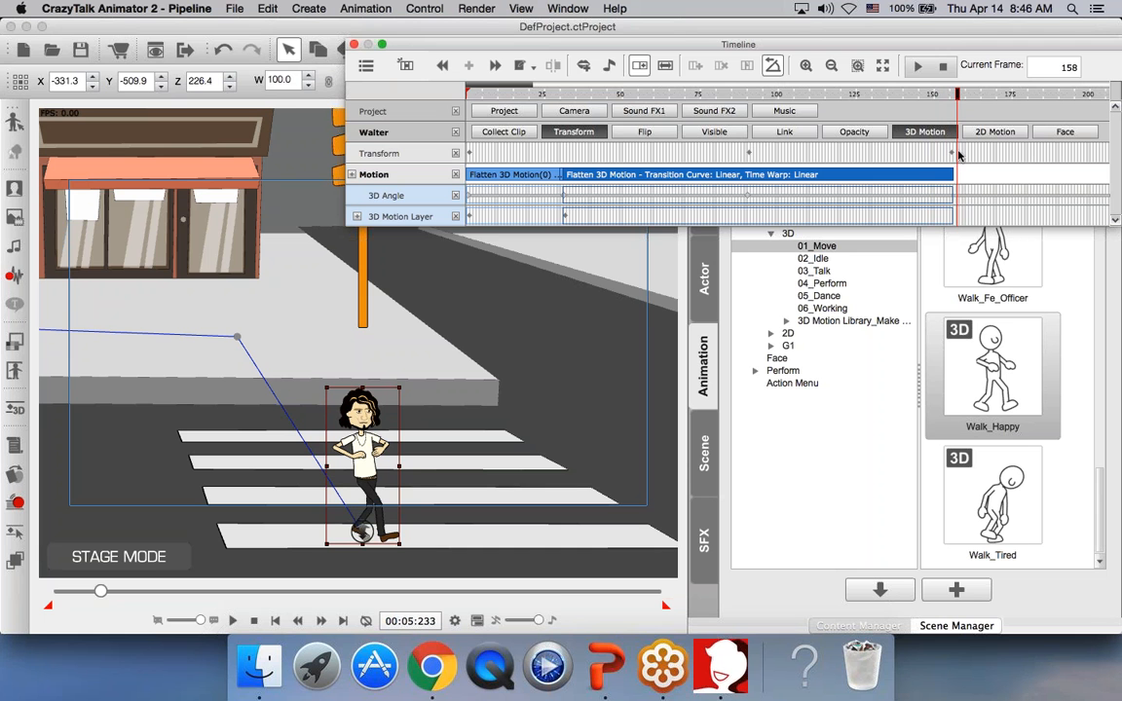
{"action": "left_click", "coordinate": [805, 65]}
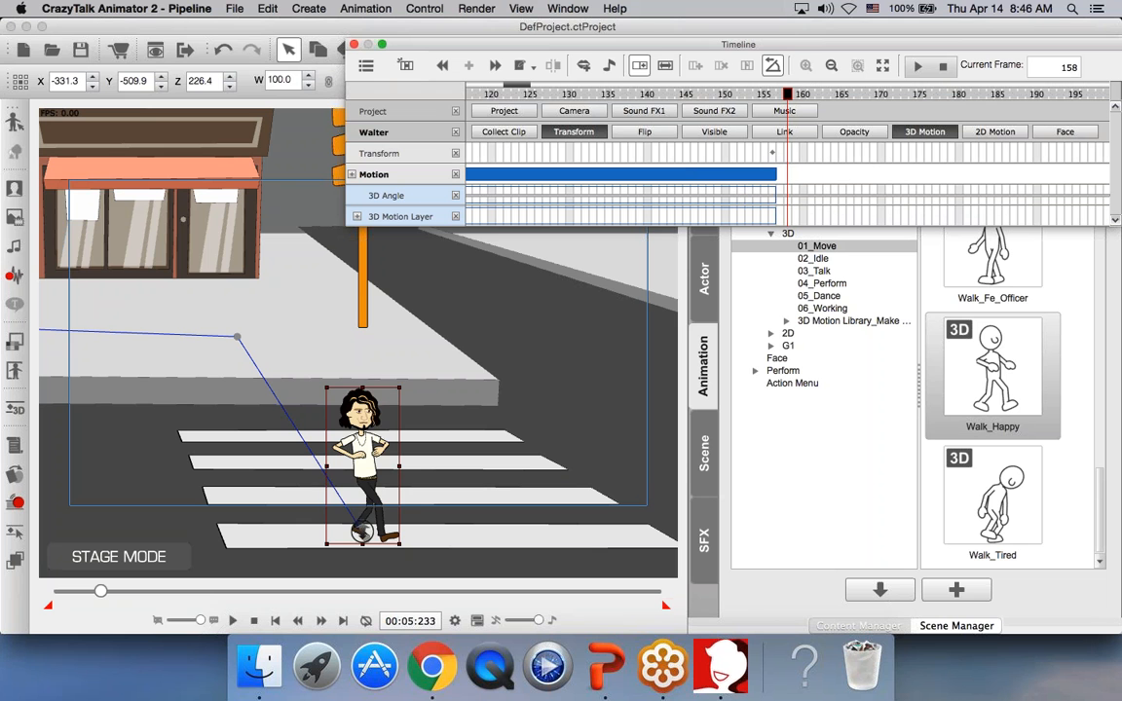
{"action": "left_click_drag", "start_coordinate": [776, 195], "coordinate": [791, 194]}
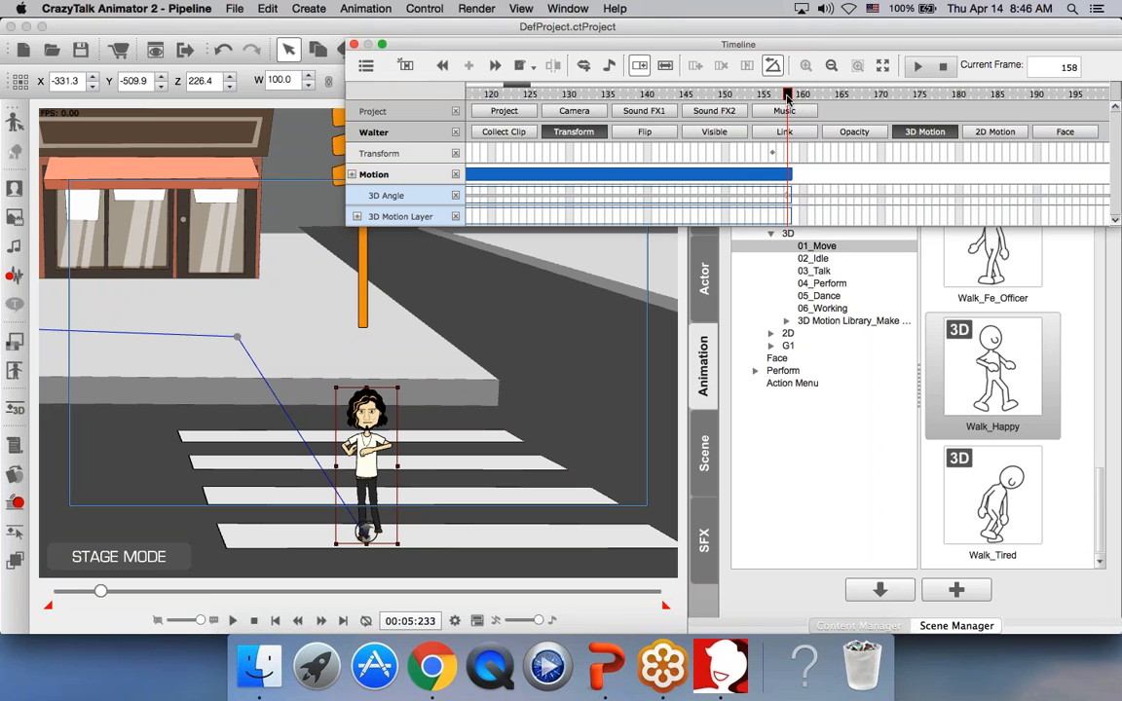
Step: At frame 159, reset the character to its default standing pose with the 2D Motion Key Editor and select the resulting clip
{"action": "left_click_drag", "start_coordinate": [790, 98], "coordinate": [795, 99]}
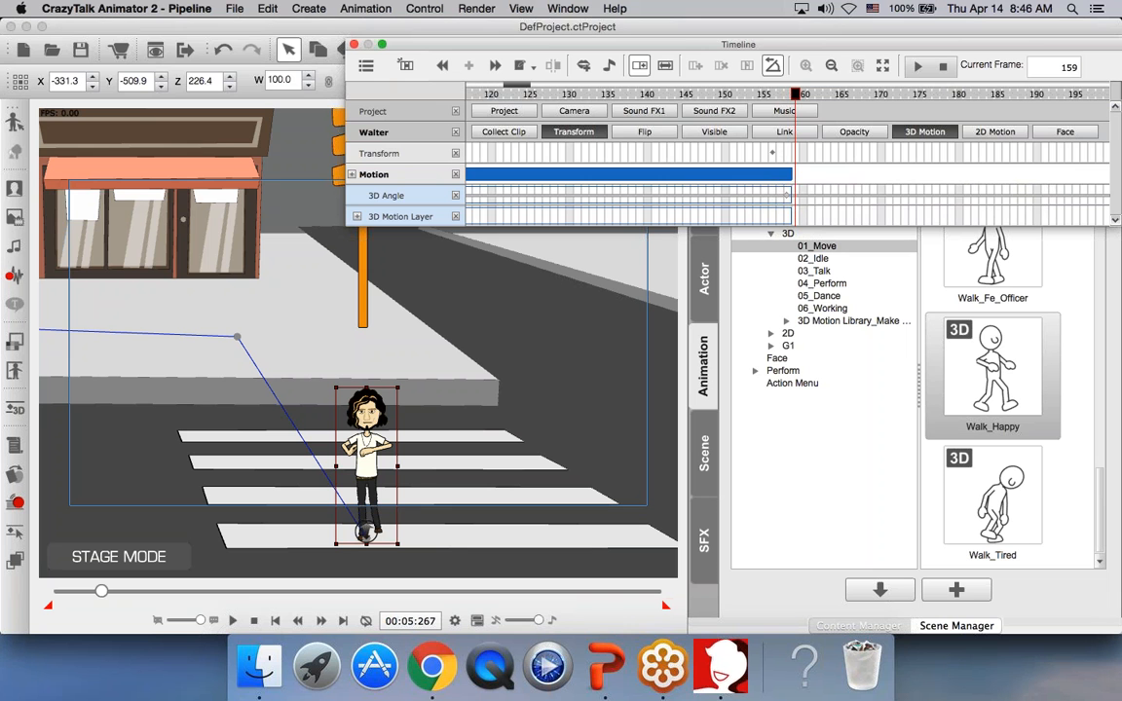
{"action": "left_click_drag", "start_coordinate": [710, 47], "coordinate": [457, 28]}
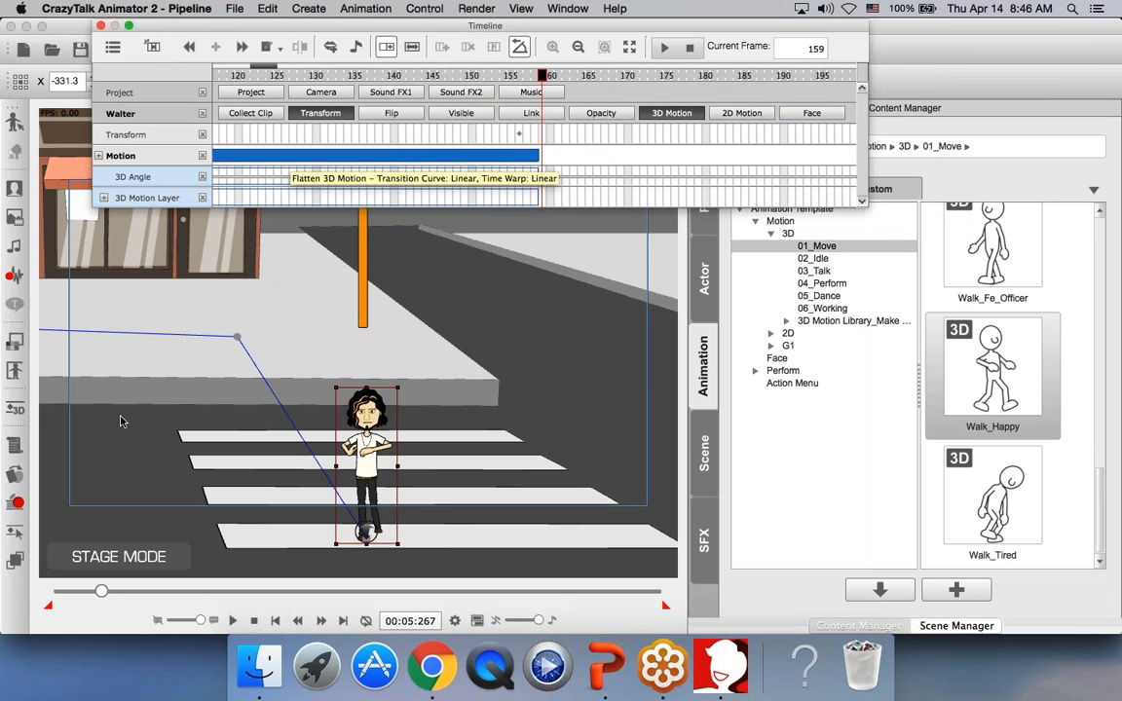
{"action": "left_click", "coordinate": [16, 531]}
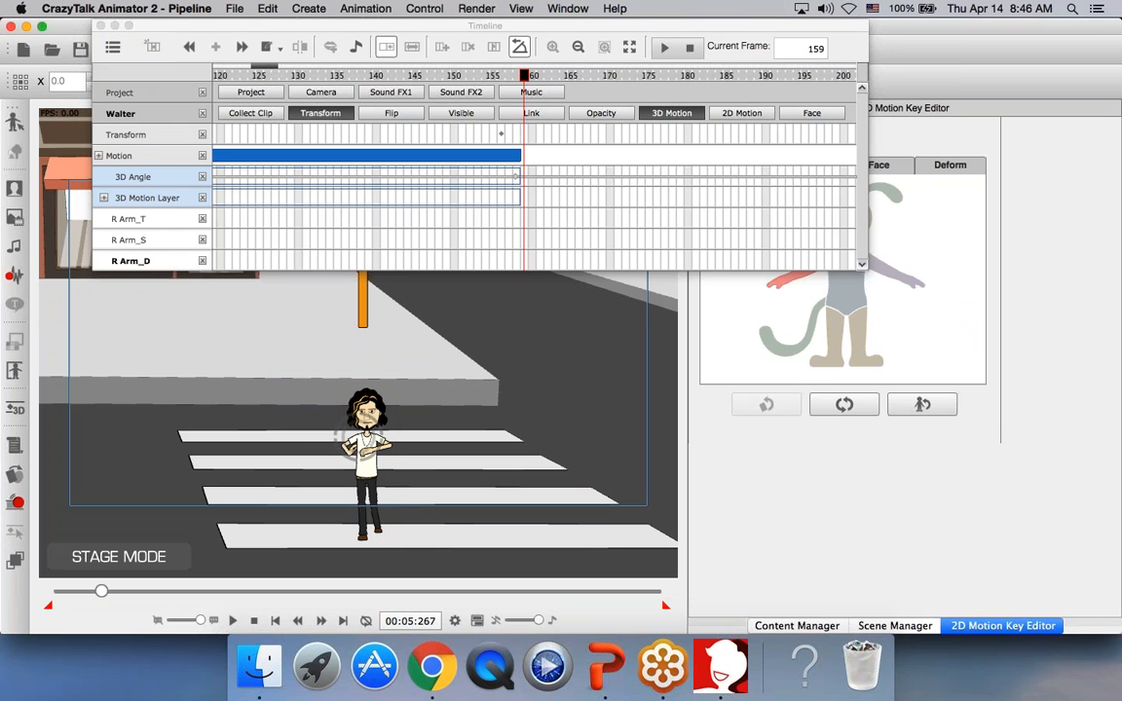
{"action": "left_click_drag", "start_coordinate": [705, 25], "coordinate": [605, 23]}
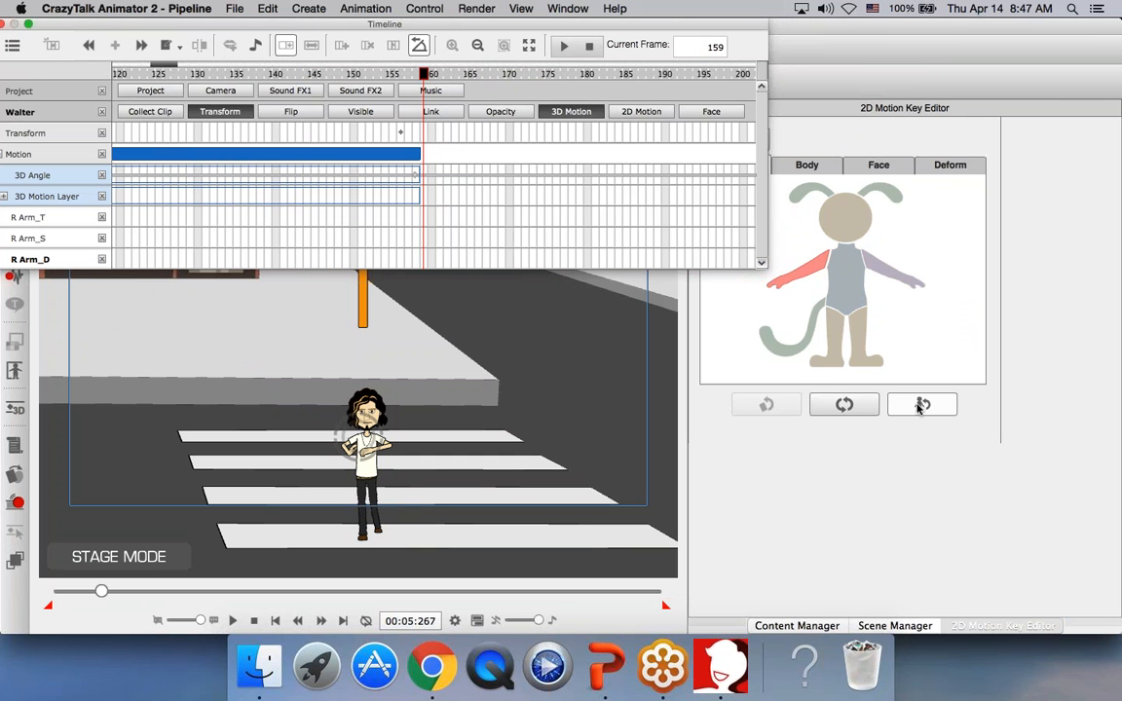
{"action": "left_click", "coordinate": [920, 407]}
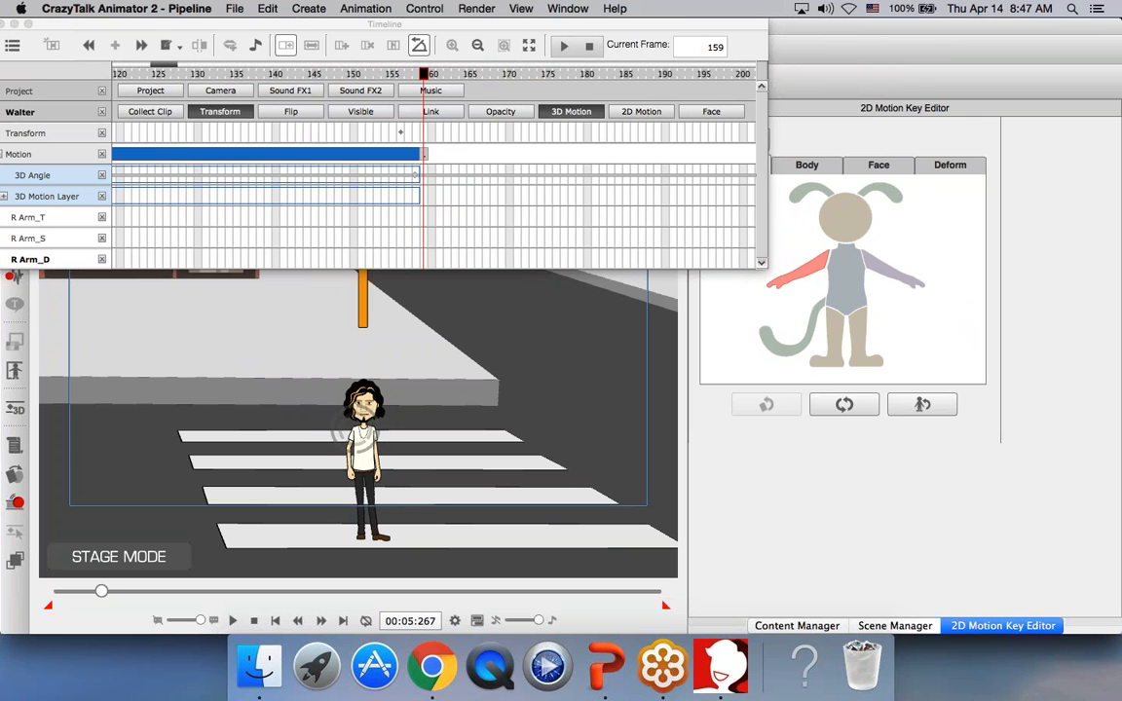
{"action": "left_click", "coordinate": [429, 239]}
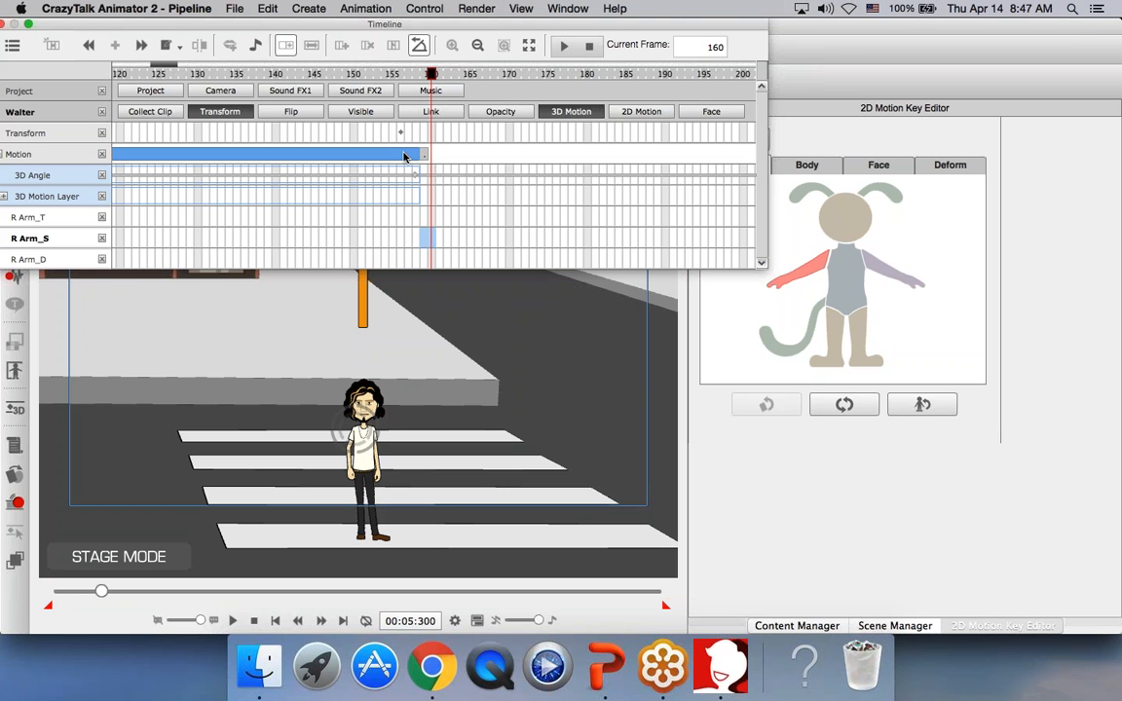
{"action": "left_click", "coordinate": [424, 155]}
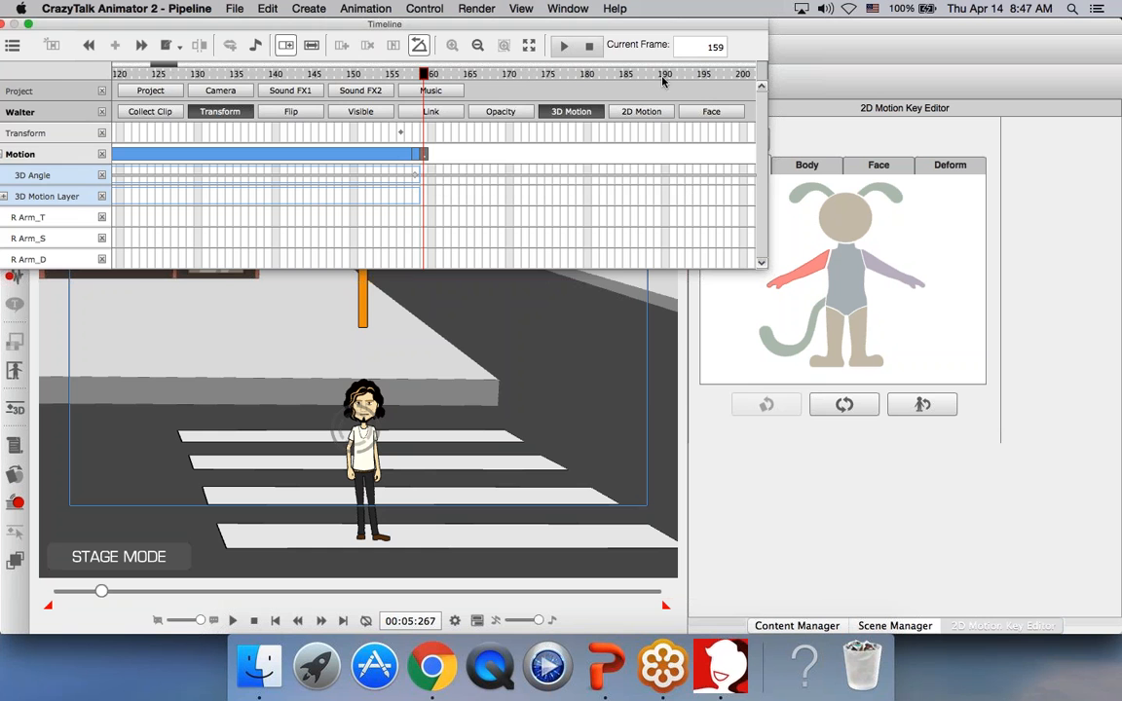
Step: Close the 2D Motion Key Editor and scrub back to frame 48 with the whole animation displayed on the timeline
{"action": "left_click_drag", "start_coordinate": [685, 24], "coordinate": [790, 40]}
{"action": "left_click", "coordinate": [695, 107]}
{"action": "left_click_drag", "start_coordinate": [502, 87], "coordinate": [396, 88]}
{"action": "left_click_drag", "start_coordinate": [294, 78], "coordinate": [281, 78]}
{"action": "left_click", "coordinate": [614, 60]}
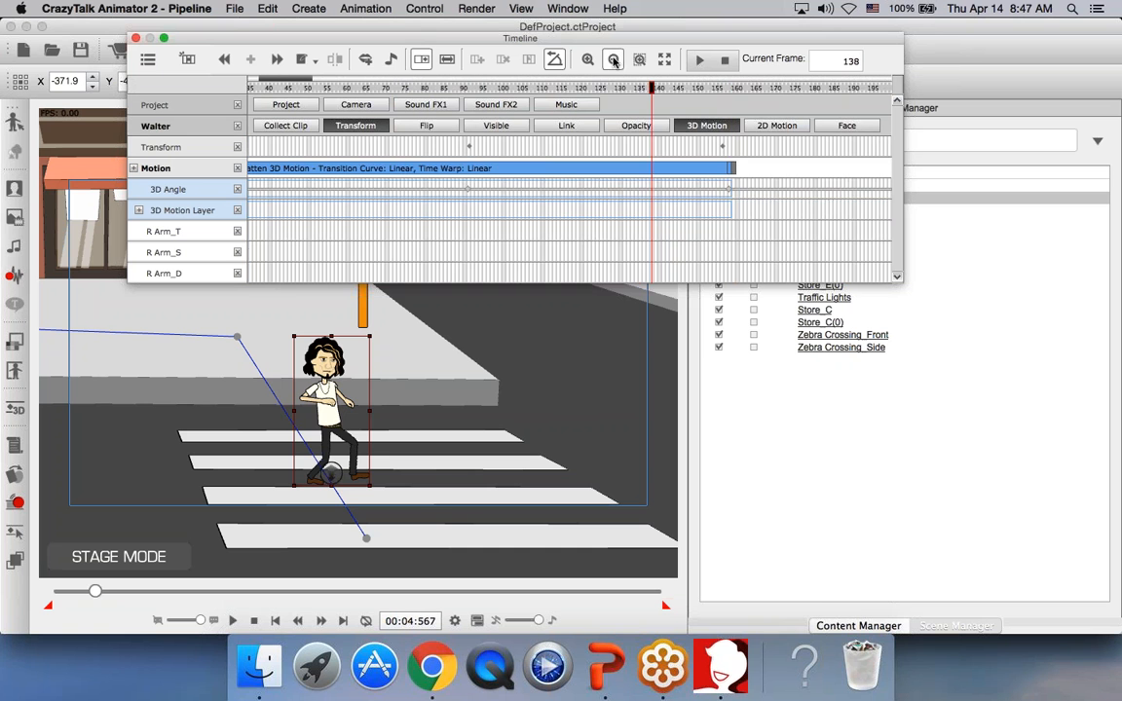
{"action": "left_click", "coordinate": [614, 60]}
{"action": "left_click_drag", "start_coordinate": [459, 88], "coordinate": [322, 87]}
Step: Frame the full street scene on the stage clear of the Timeline window and play the walk from the first frame
{"action": "key", "text": "x"}
{"action": "left_click_drag", "start_coordinate": [382, 472], "coordinate": [618, 501]}
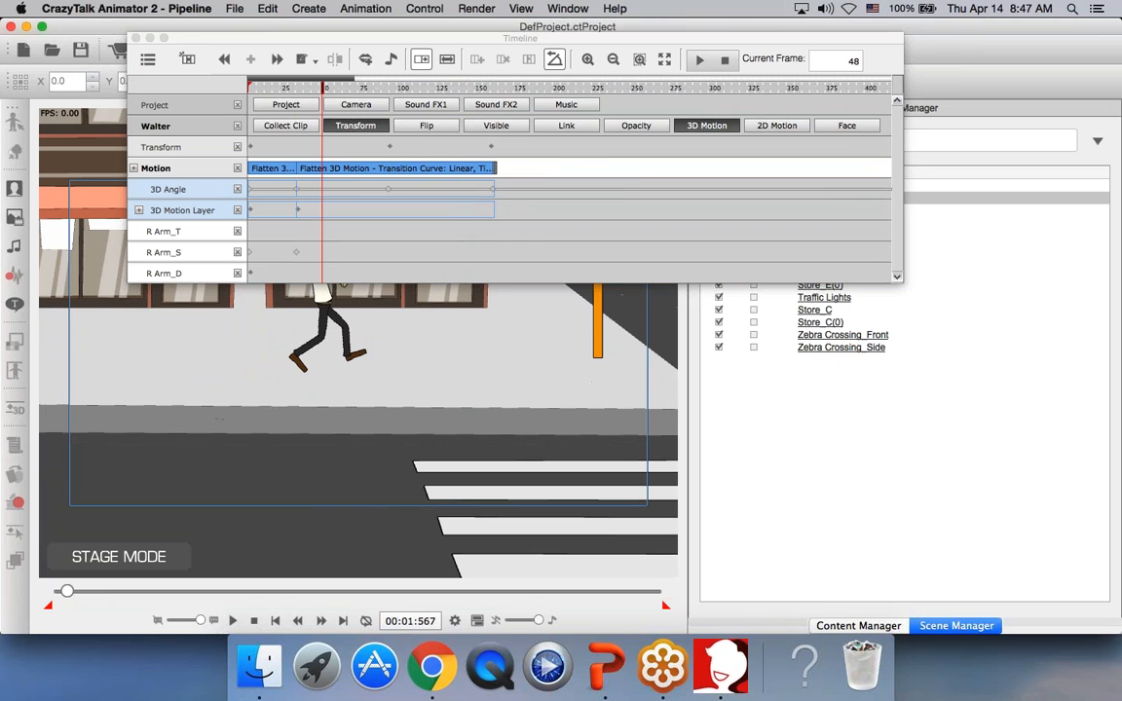
{"action": "scroll", "coordinate": [503, 462], "scroll_direction": "down", "scroll_amount": 5}
{"action": "scroll", "coordinate": [503, 463], "scroll_direction": "up", "scroll_amount": 2}
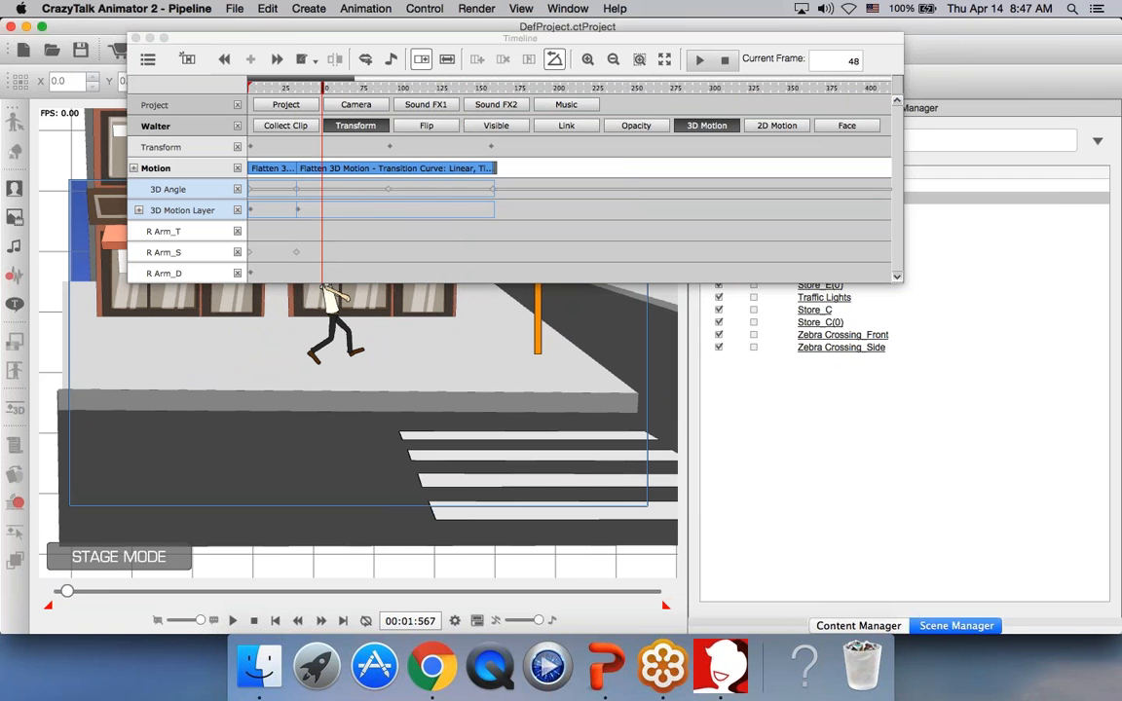
{"action": "left_click_drag", "start_coordinate": [307, 40], "coordinate": [689, 21]}
{"action": "left_click_drag", "start_coordinate": [784, 52], "coordinate": [762, 104]}
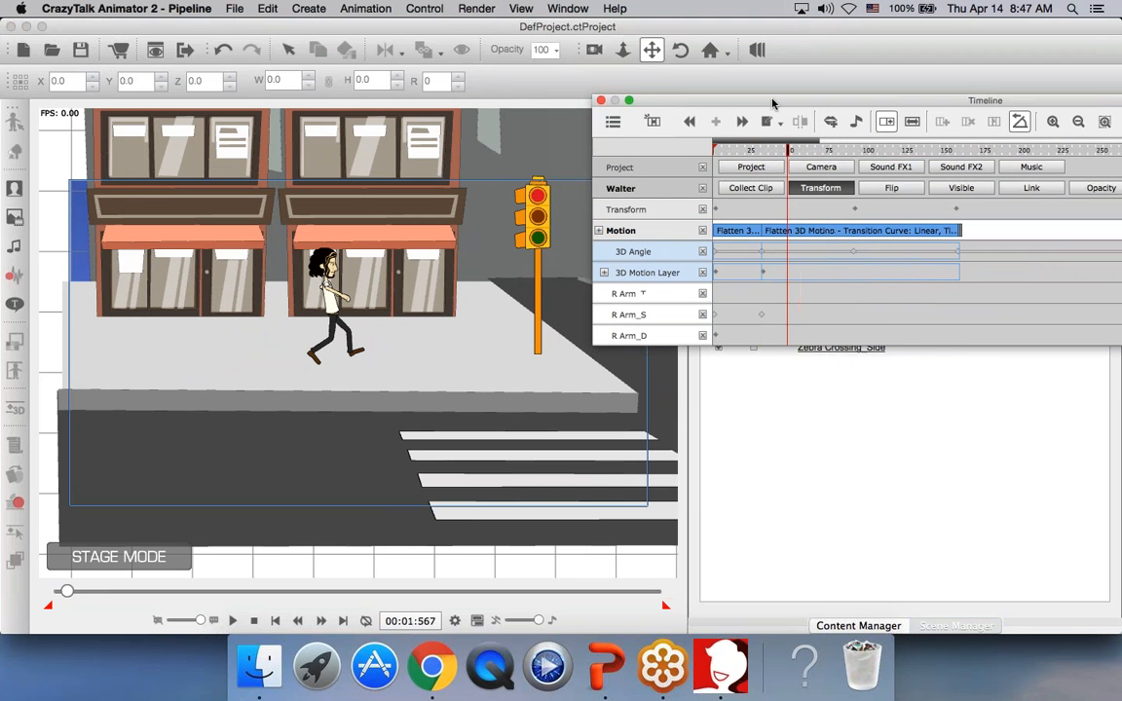
{"action": "left_click", "coordinate": [253, 621]}
{"action": "left_click_drag", "start_coordinate": [716, 151], "coordinate": [713, 155]}
{"action": "left_click", "coordinate": [231, 622]}
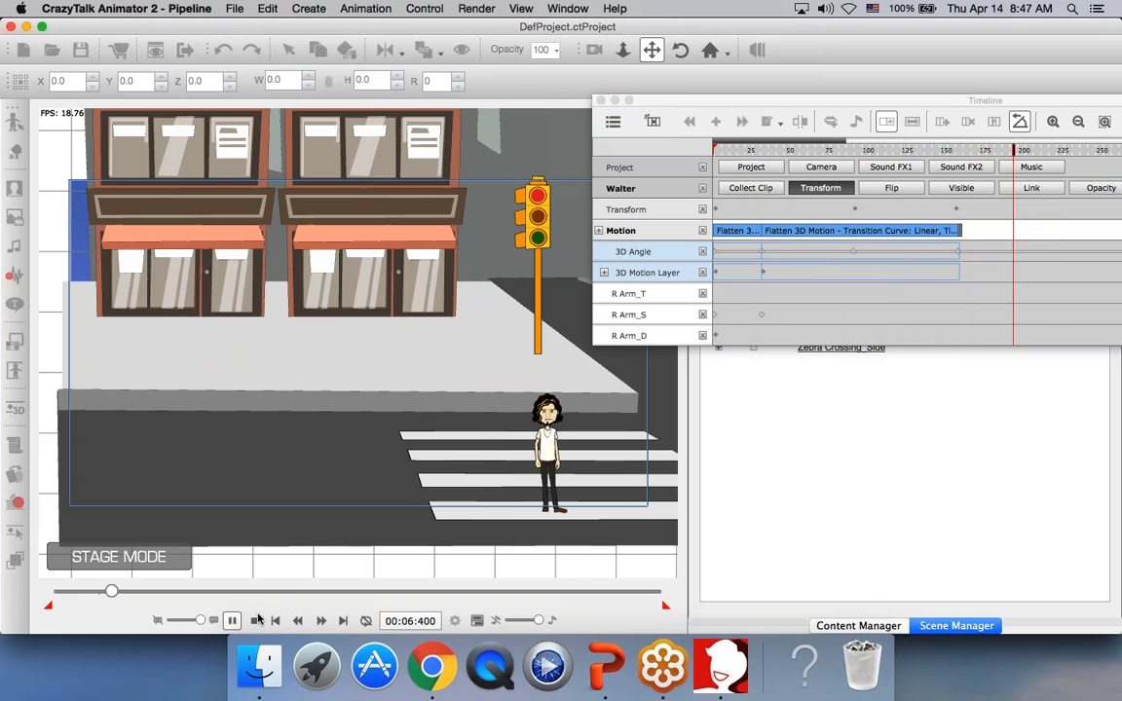
{"action": "left_click", "coordinate": [234, 621]}
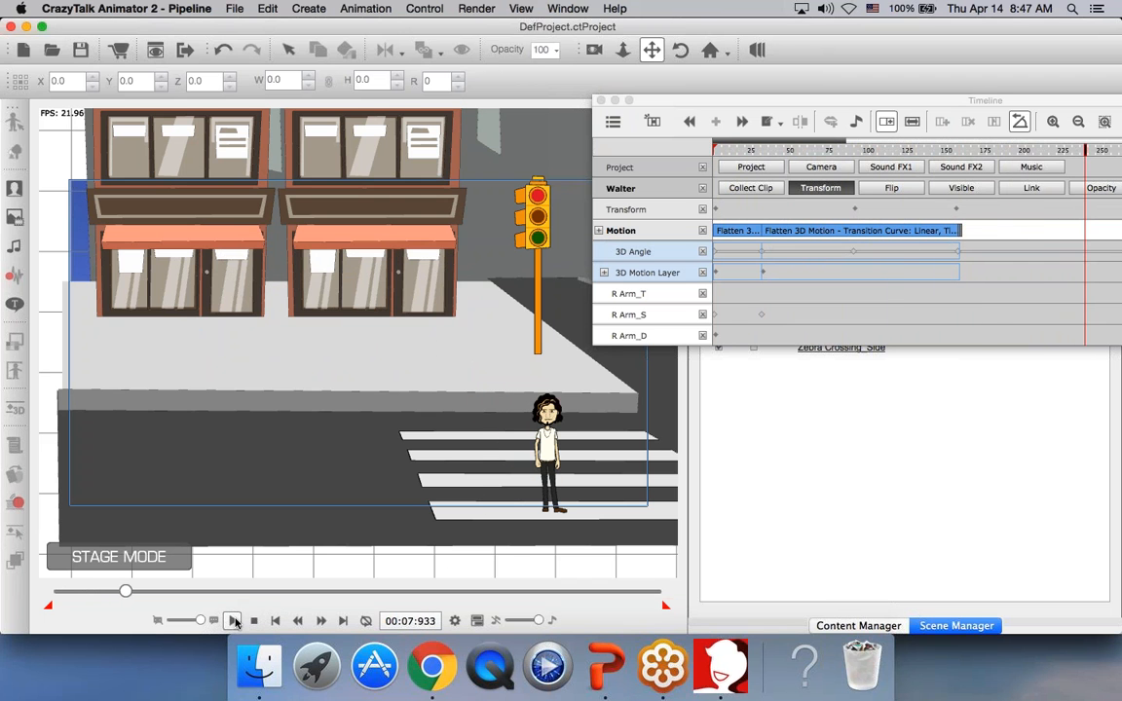
Step: Examine the end of the walk, both flattened motion clips, and the three Transform keys on the timeline
{"action": "left_click_drag", "start_coordinate": [925, 101], "coordinate": [734, 43]}
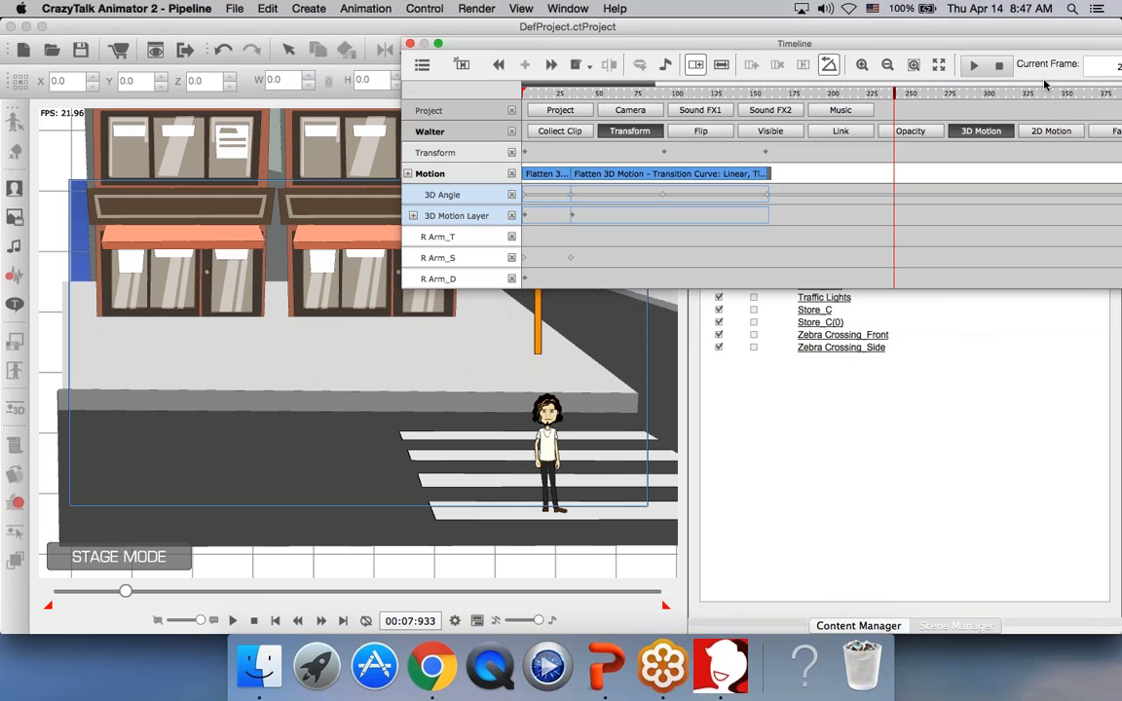
{"action": "left_click", "coordinate": [803, 93]}
{"action": "left_click_drag", "start_coordinate": [796, 102], "coordinate": [765, 118]}
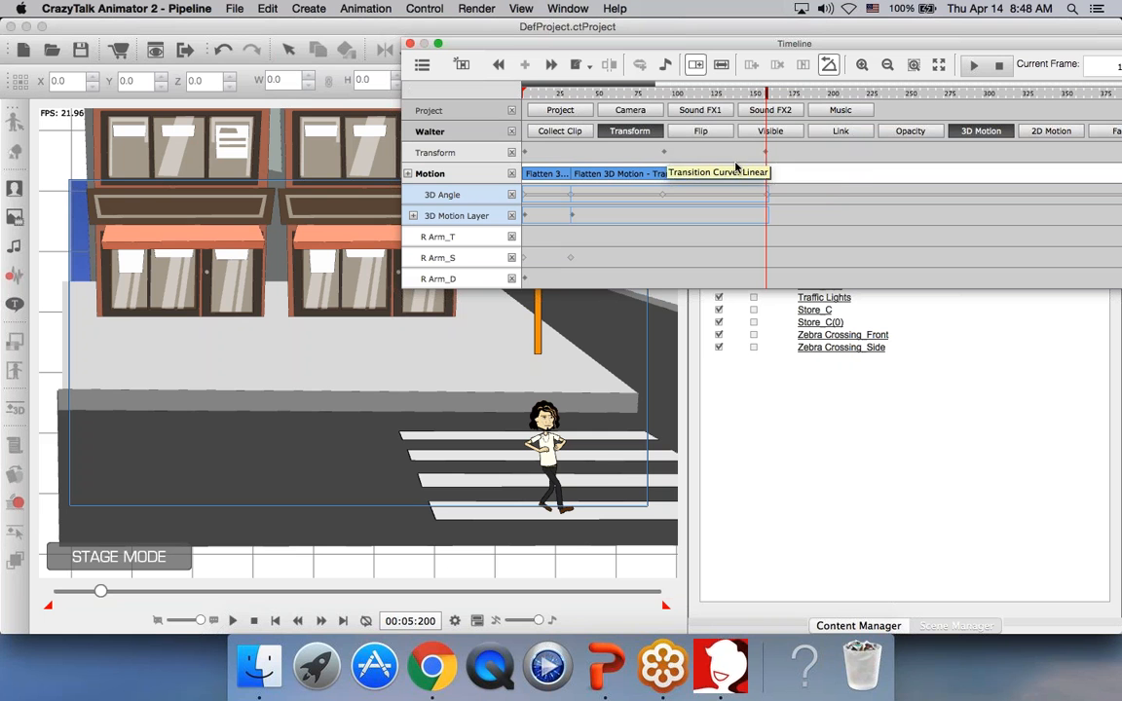
{"action": "left_click", "coordinate": [534, 176]}
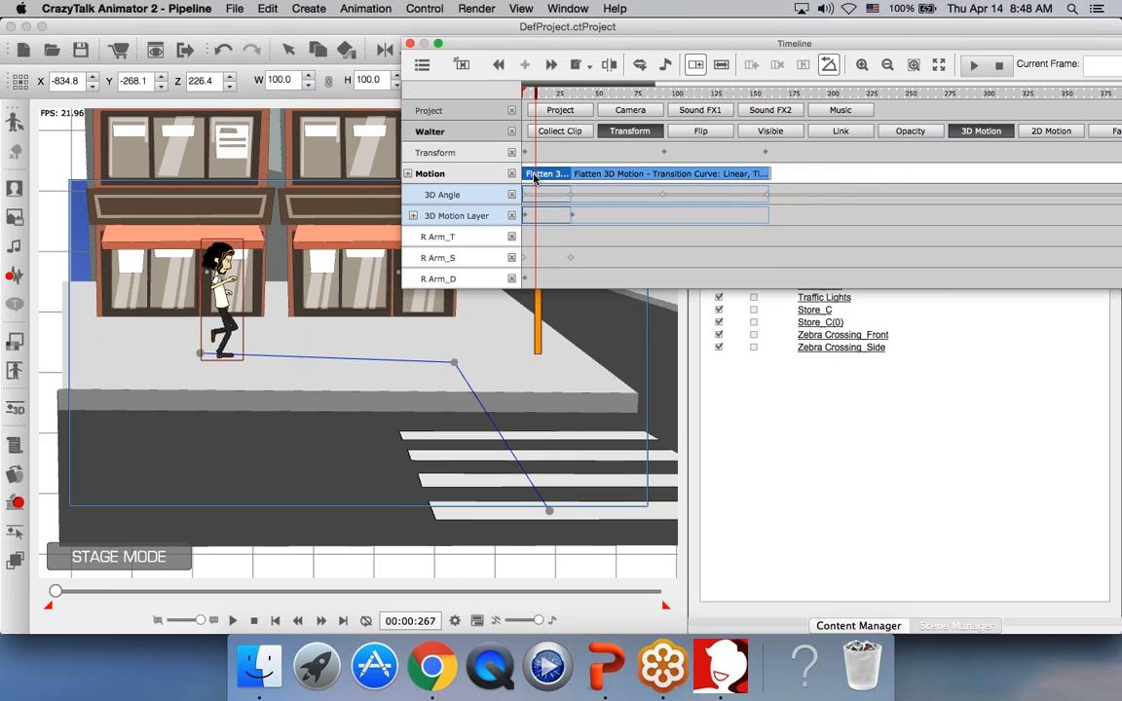
{"action": "left_click", "coordinate": [596, 176]}
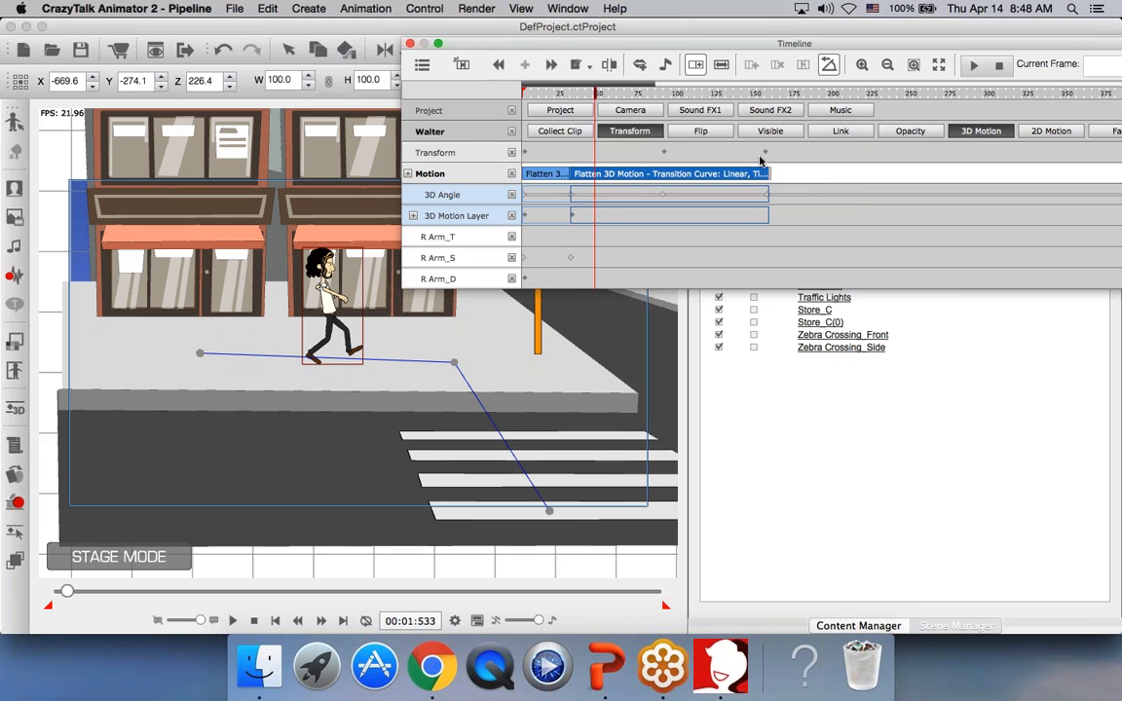
{"action": "left_click", "coordinate": [526, 153]}
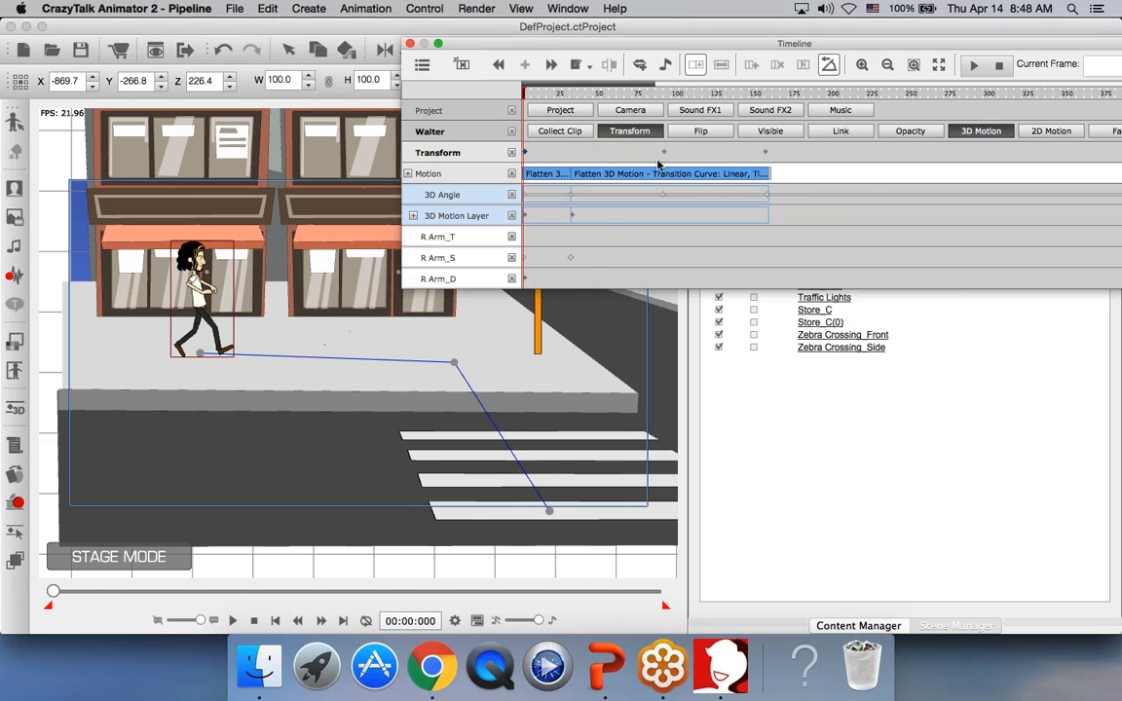
{"action": "double_click", "coordinate": [665, 153]}
{"action": "double_click", "coordinate": [767, 154]}
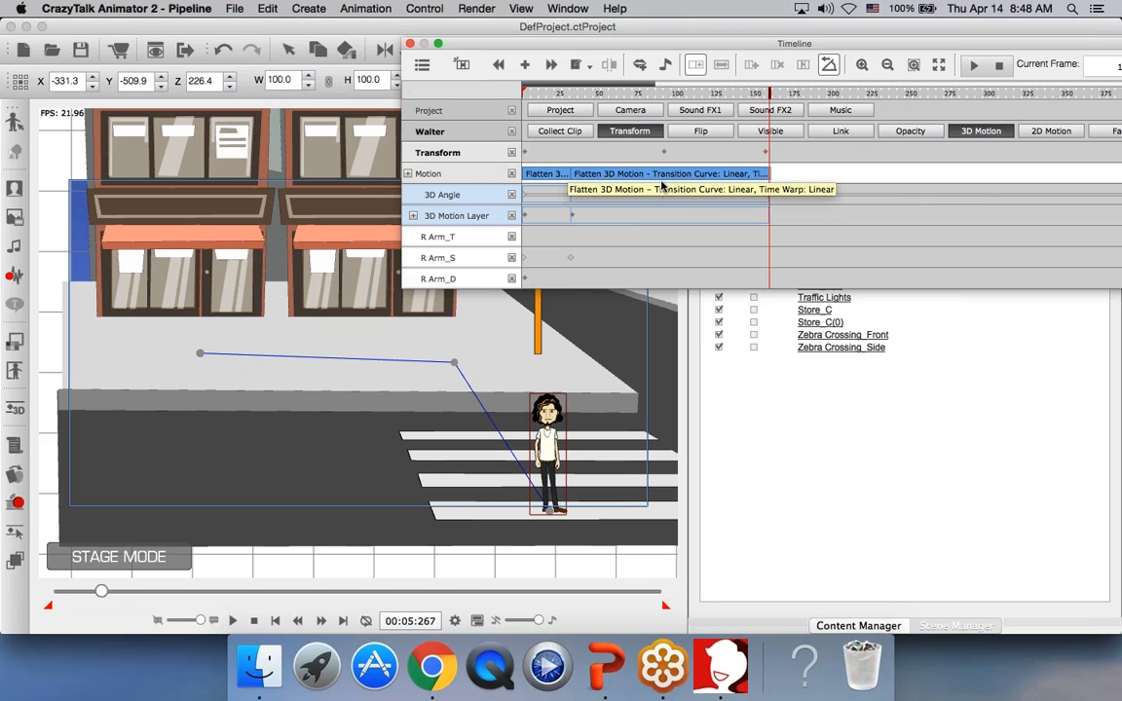
Step: Place the playhead at 00:05:367, just past the walk, close the Timeline, and frame the stage on the character's head and upper body
{"action": "left_click", "coordinate": [770, 95]}
{"action": "left_click_drag", "start_coordinate": [771, 95], "coordinate": [774, 95]}
{"action": "left_click", "coordinate": [410, 43]}
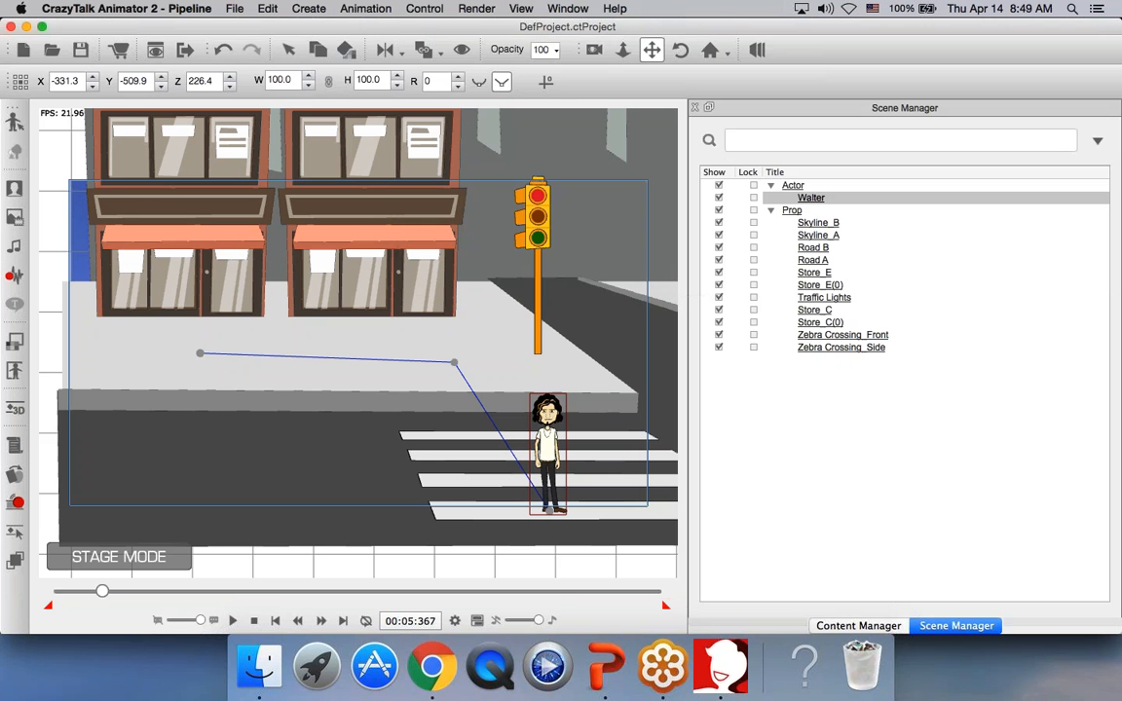
{"action": "scroll", "coordinate": [495, 433], "scroll_direction": "up", "scroll_amount": 5}
{"action": "scroll", "coordinate": [499, 417], "scroll_direction": "up", "scroll_amount": 5}
{"action": "scroll", "coordinate": [489, 429], "scroll_direction": "down", "scroll_amount": 4}
{"action": "left_click_drag", "start_coordinate": [489, 428], "coordinate": [89, 212]}
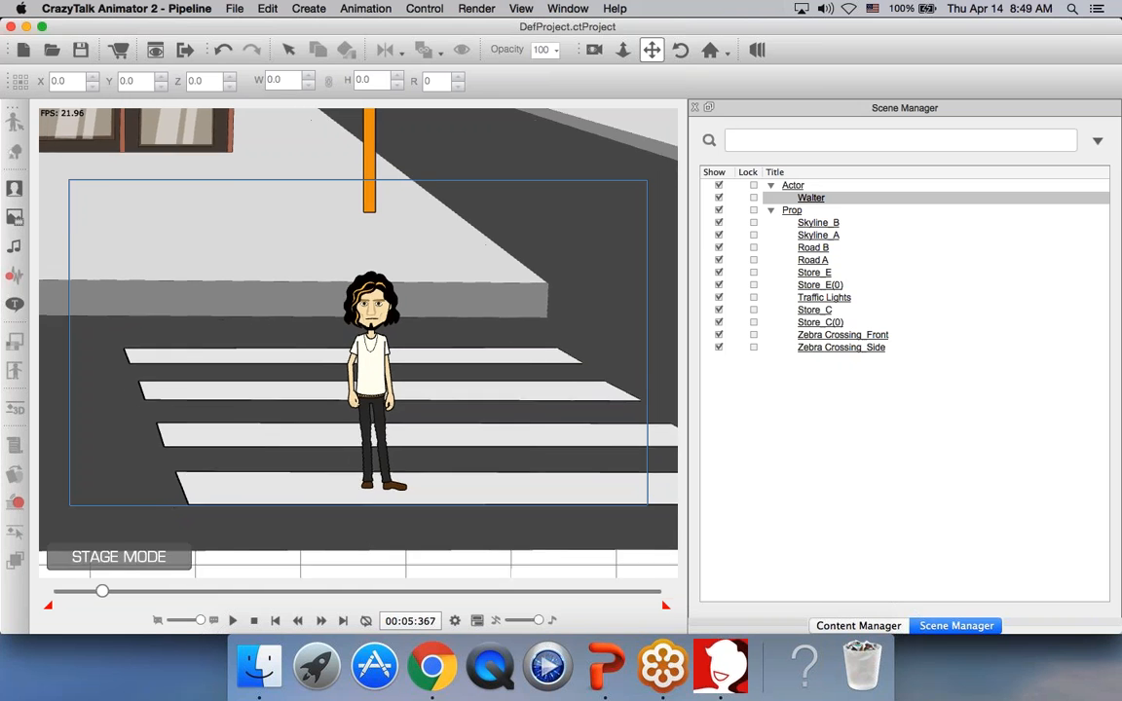
{"action": "scroll", "coordinate": [358, 342], "scroll_direction": "up", "scroll_amount": 5}
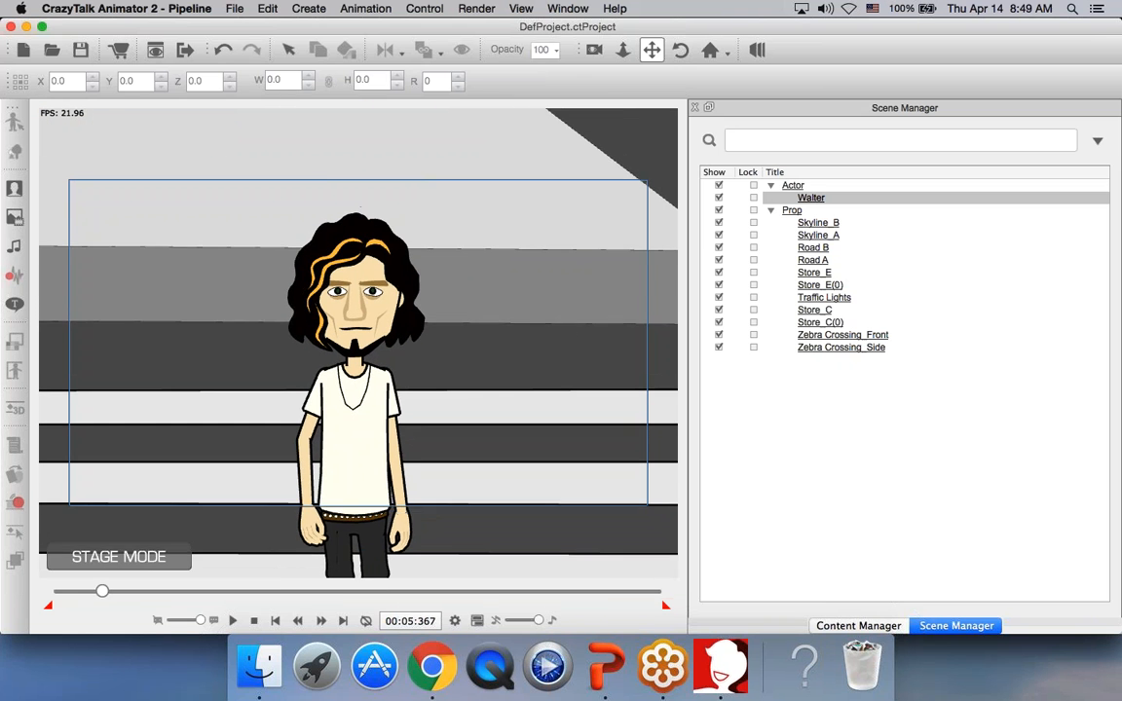
Step: Switch to PowerPoint, present the Step 4 slide on automatic lip-syncs, and return to CrazyTalk Animator
{"action": "left_click", "coordinate": [605, 665]}
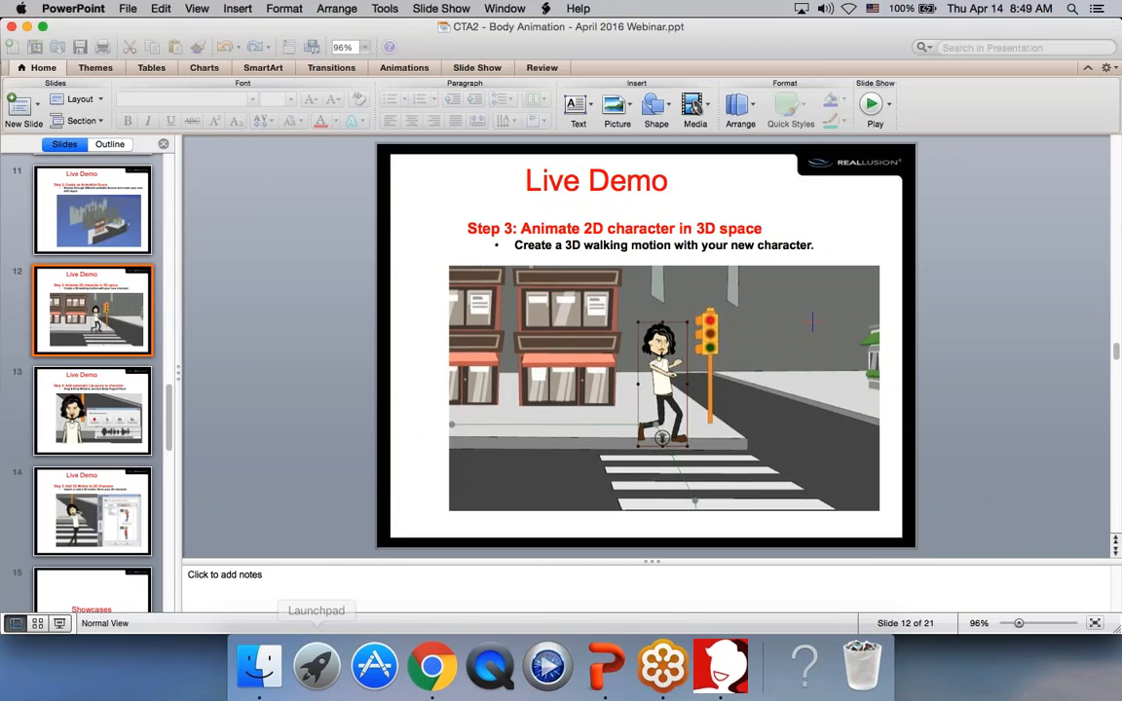
{"action": "left_click", "coordinate": [59, 623]}
{"action": "left_click", "coordinate": [256, 336]}
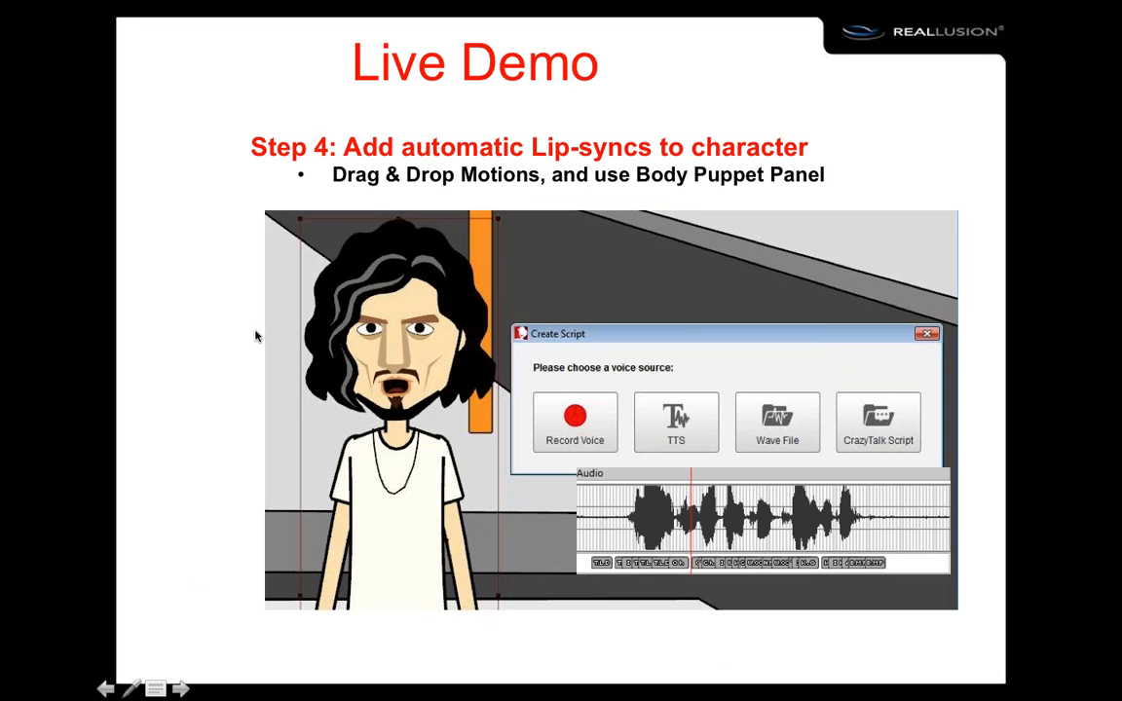
{"action": "key", "text": "Escape"}
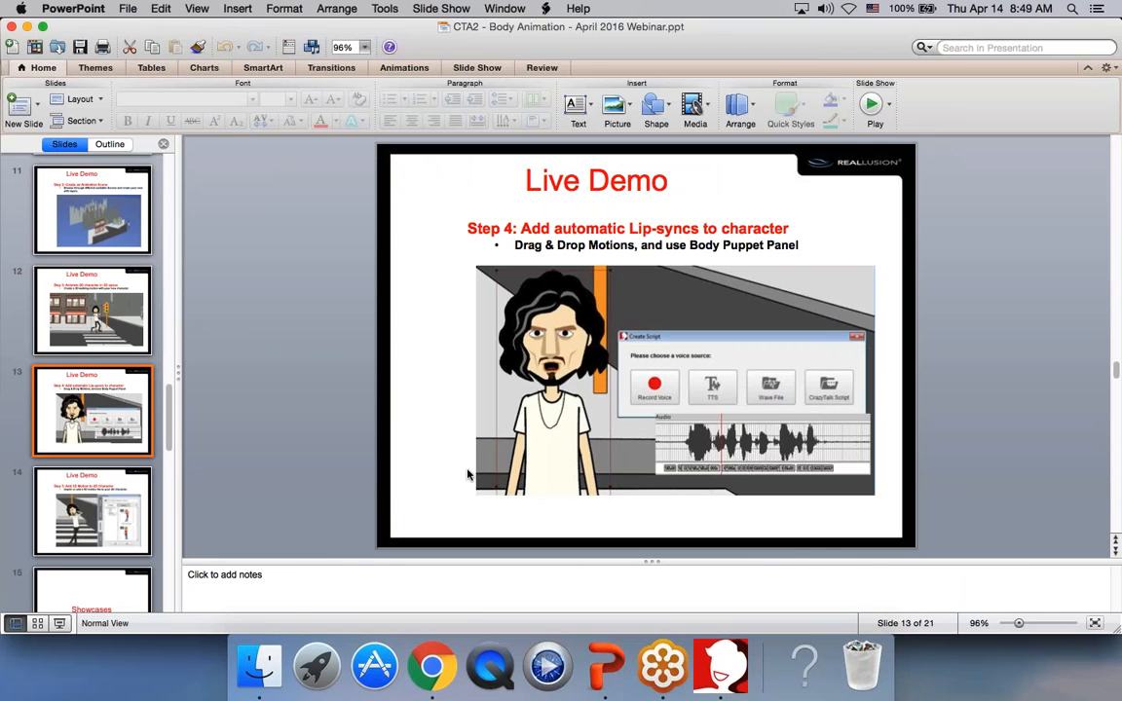
{"action": "left_click", "coordinate": [720, 670]}
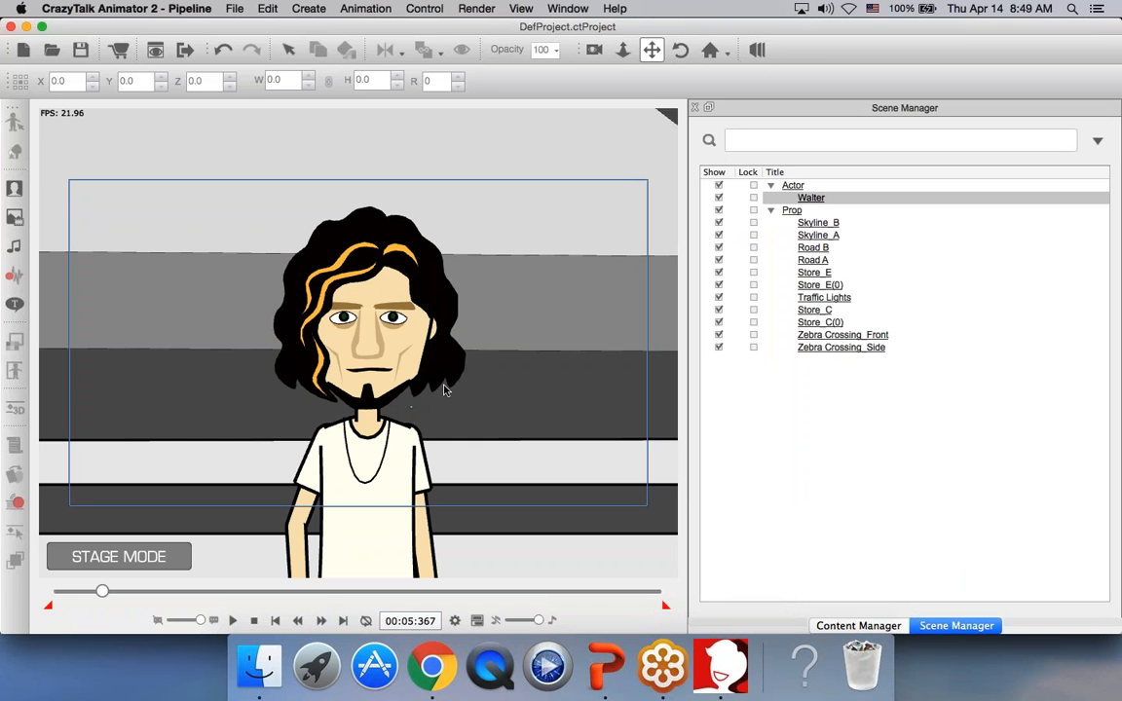
Step: Create a script for the character with Record Voice as the source, keeping the recorder clear of the character's face
{"action": "left_click", "coordinate": [378, 316]}
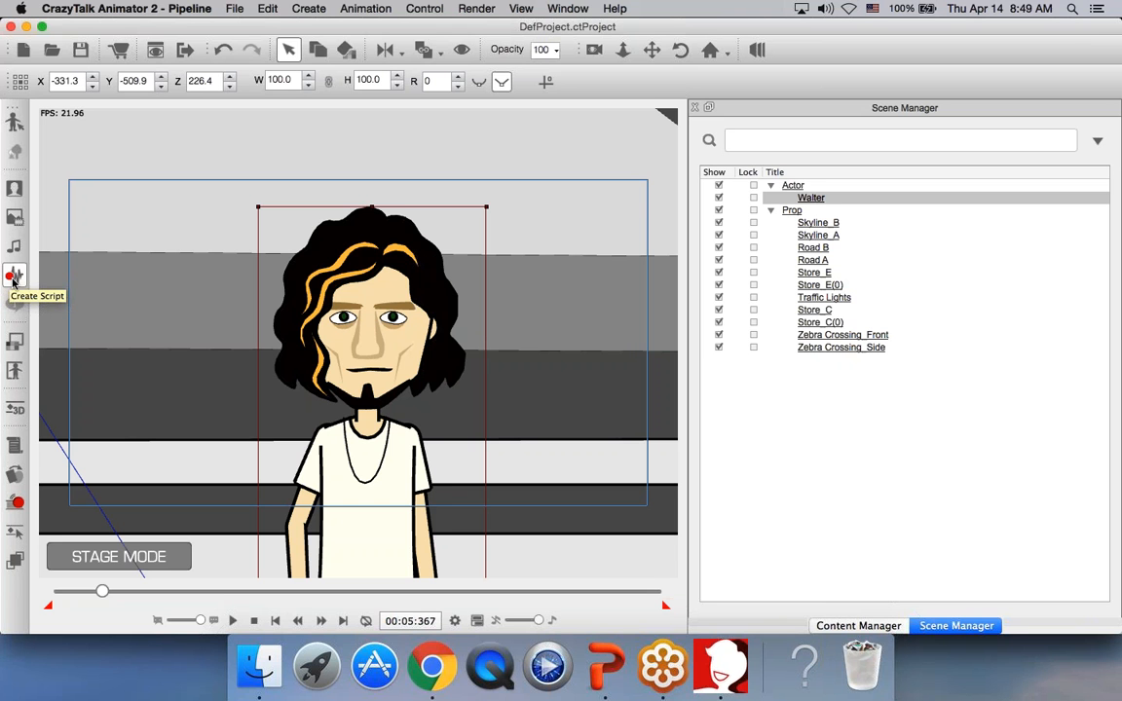
{"action": "left_click", "coordinate": [17, 277]}
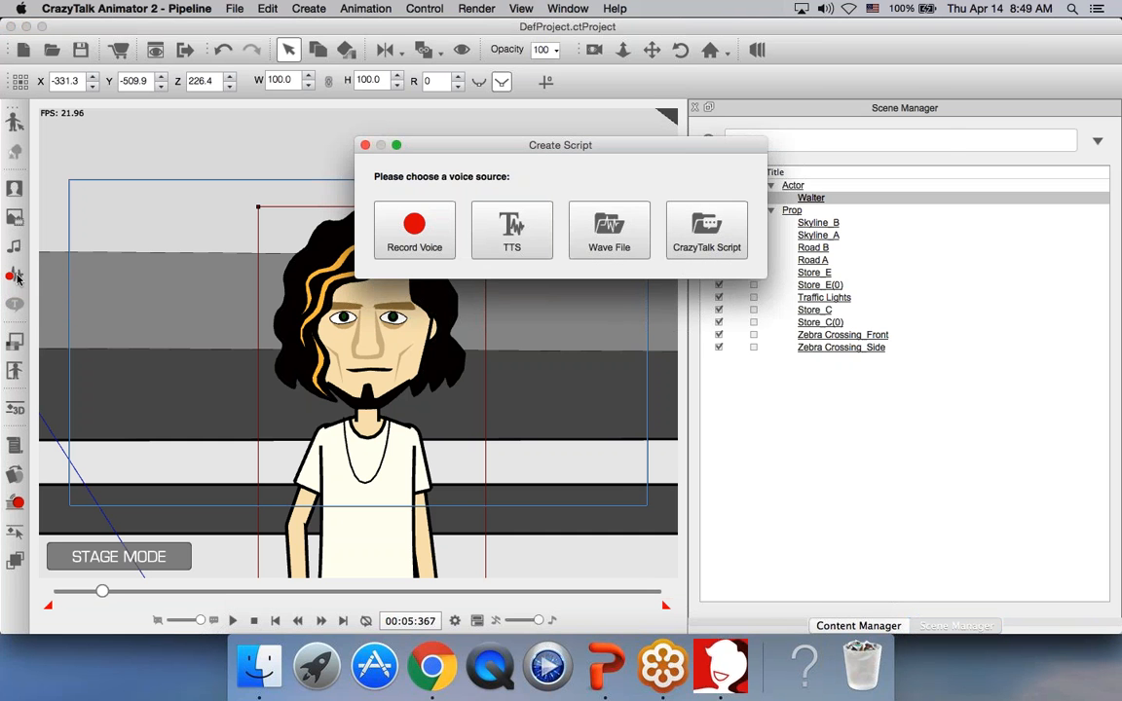
{"action": "left_click_drag", "start_coordinate": [504, 151], "coordinate": [657, 98]}
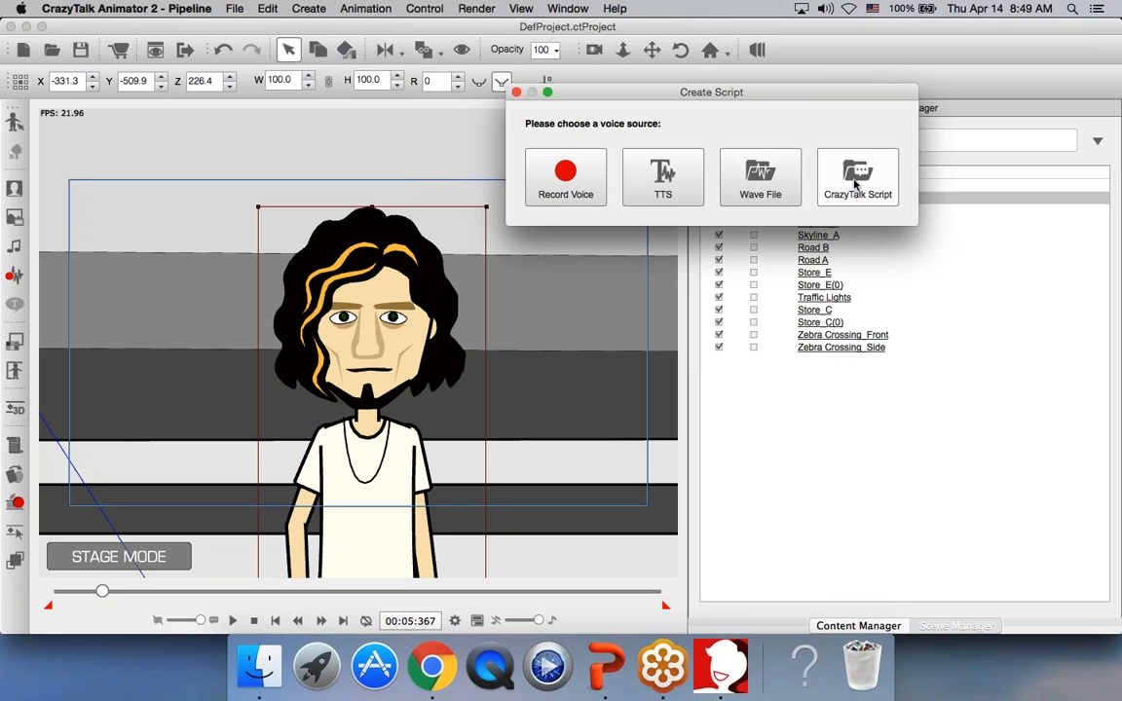
{"action": "left_click", "coordinate": [593, 182]}
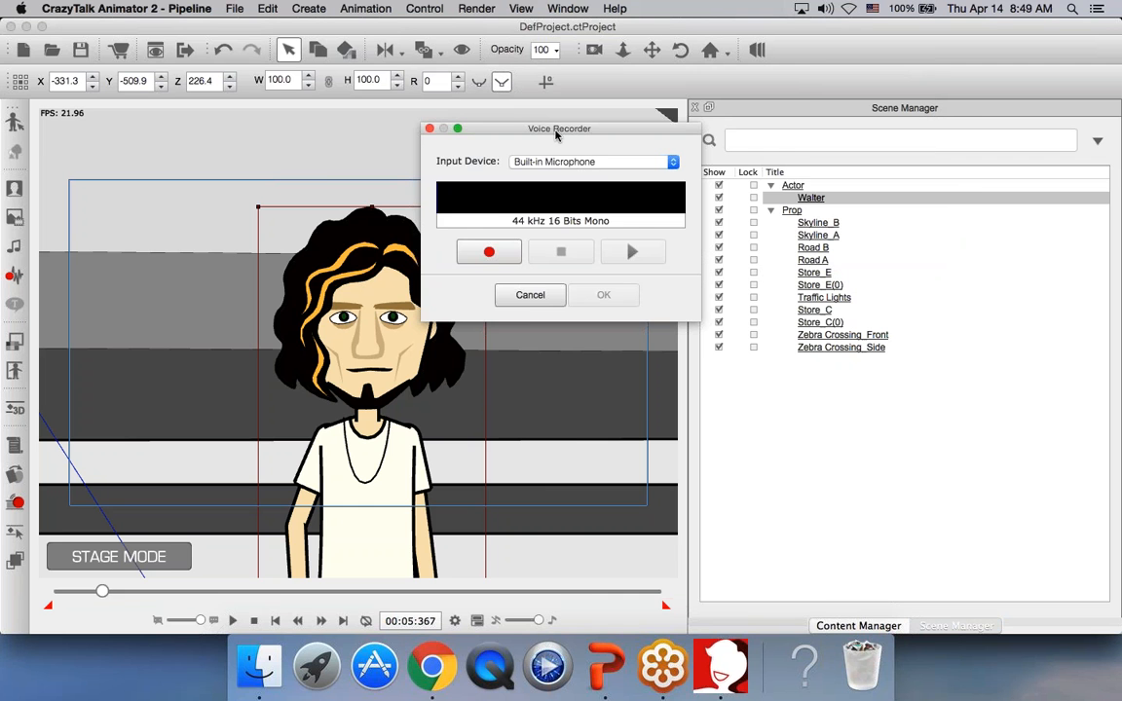
{"action": "left_click_drag", "start_coordinate": [556, 122], "coordinate": [662, 113]}
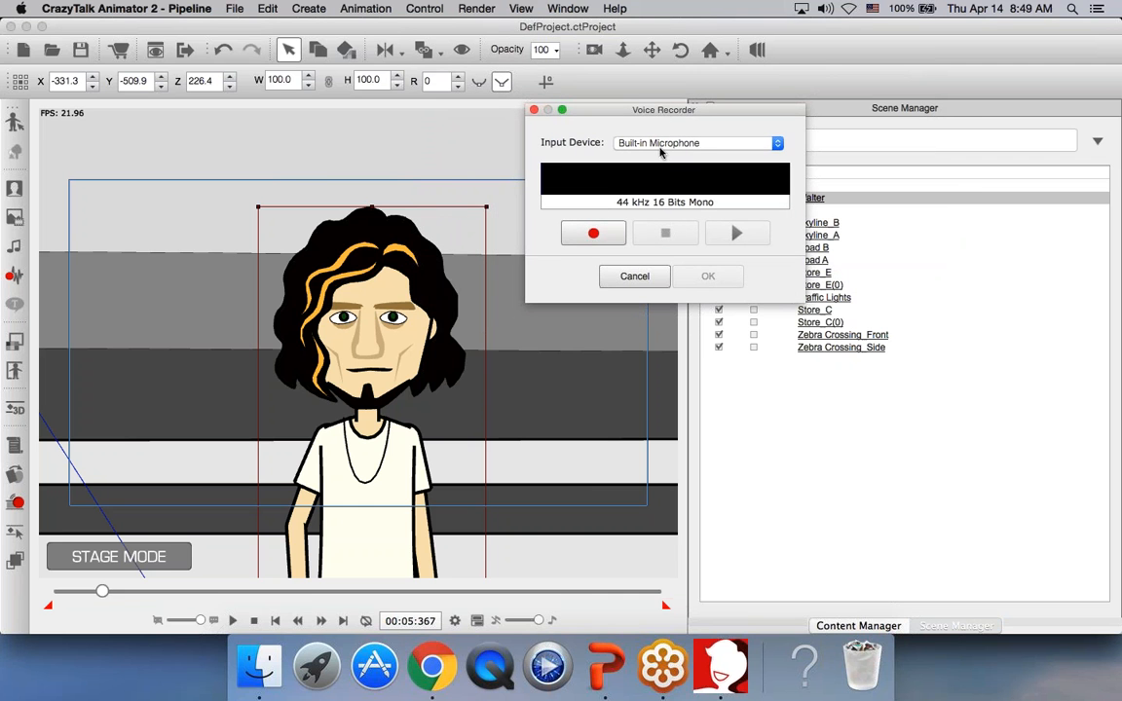
Step: Record about 5.6 seconds of speech with the Built-in Microphone and apply it to the character
{"action": "left_click", "coordinate": [658, 144]}
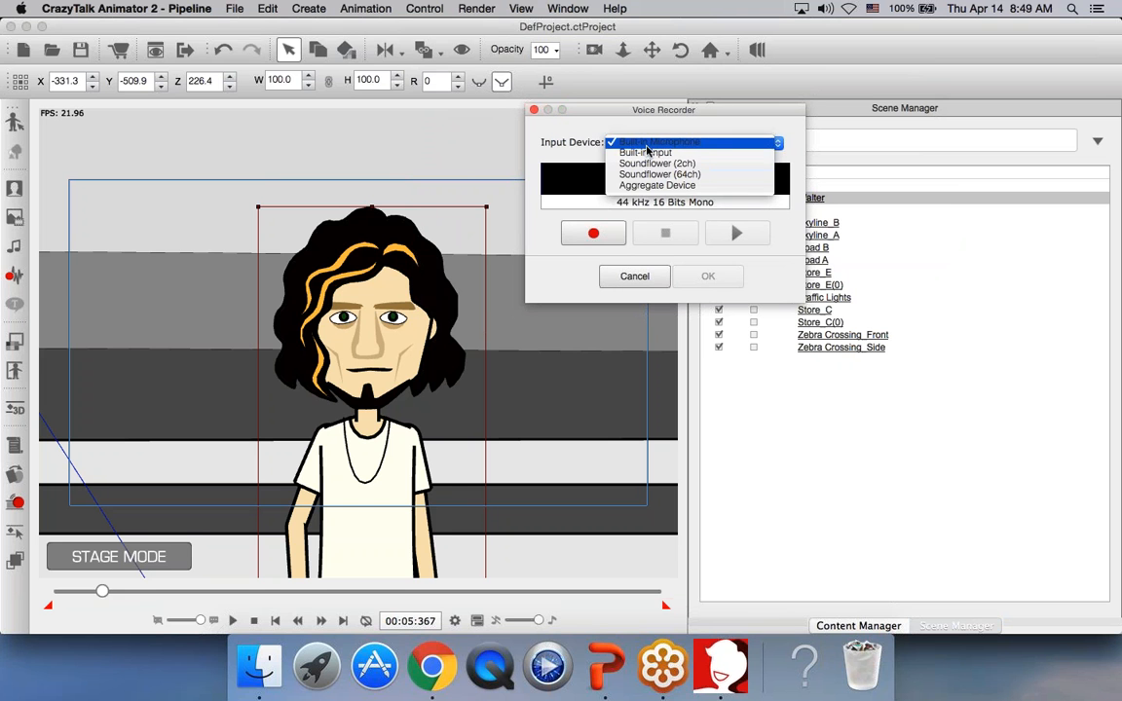
{"action": "left_click", "coordinate": [650, 145]}
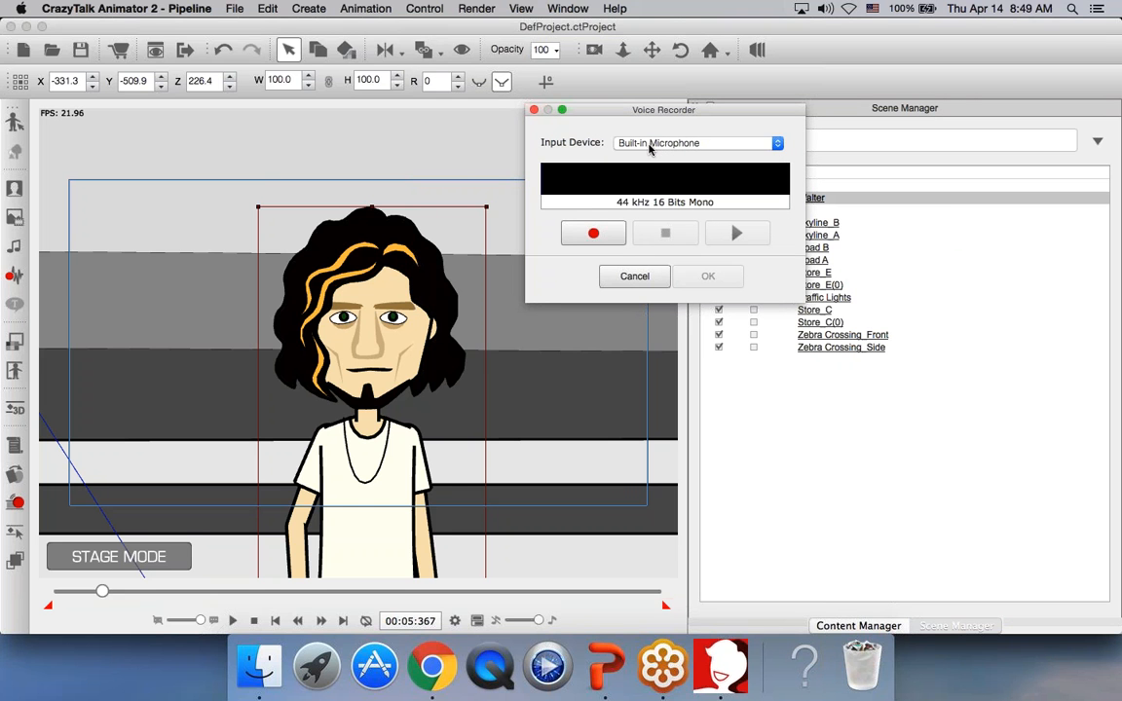
{"action": "left_click", "coordinate": [594, 234]}
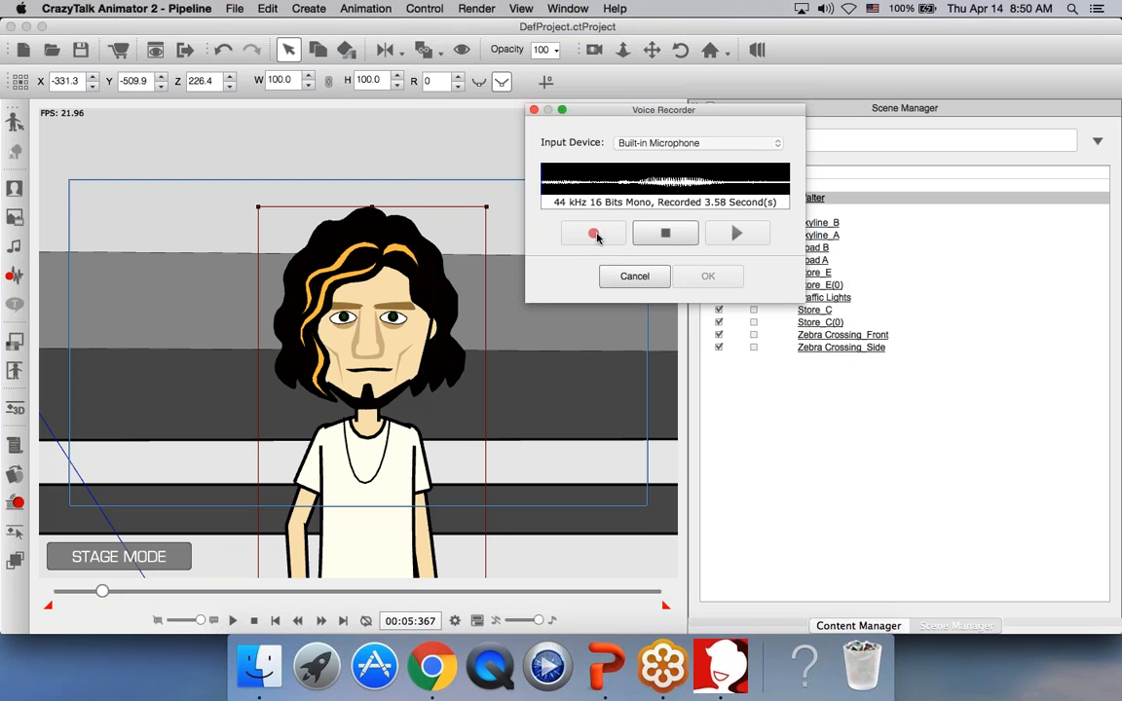
{"action": "left_click", "coordinate": [664, 235]}
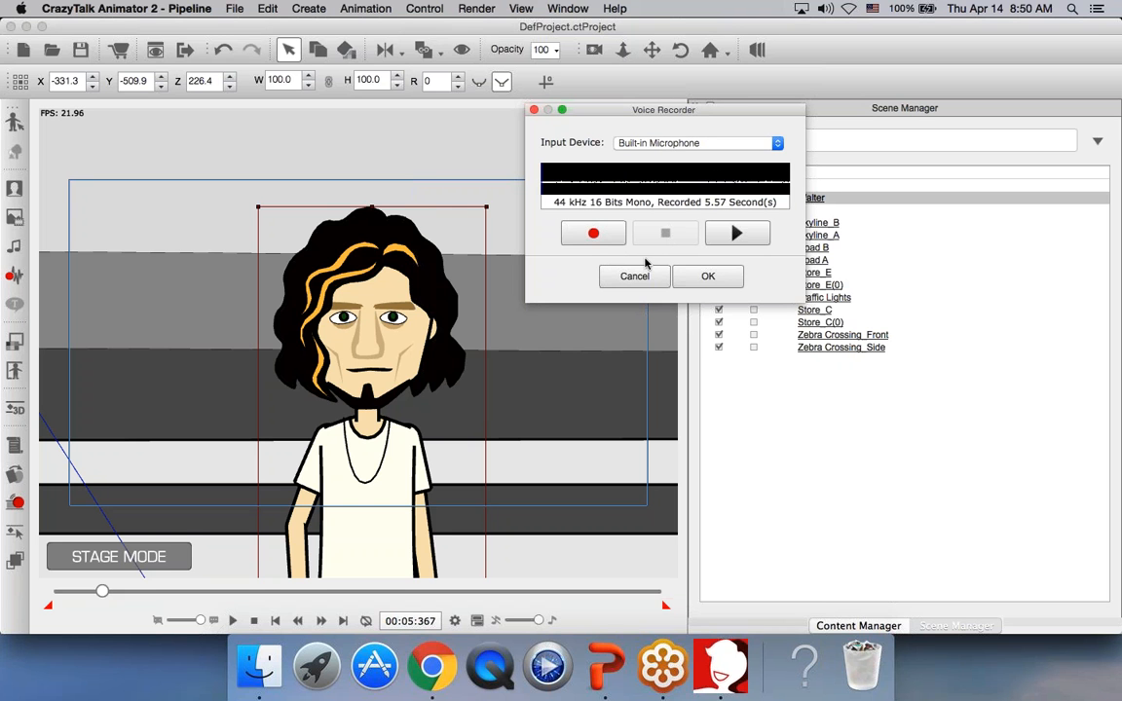
{"action": "left_click", "coordinate": [710, 279]}
Step: Review the recorded lip-sync by replaying it from 00:04:633 and stopping at 00:11:300
{"action": "key", "text": "space"}
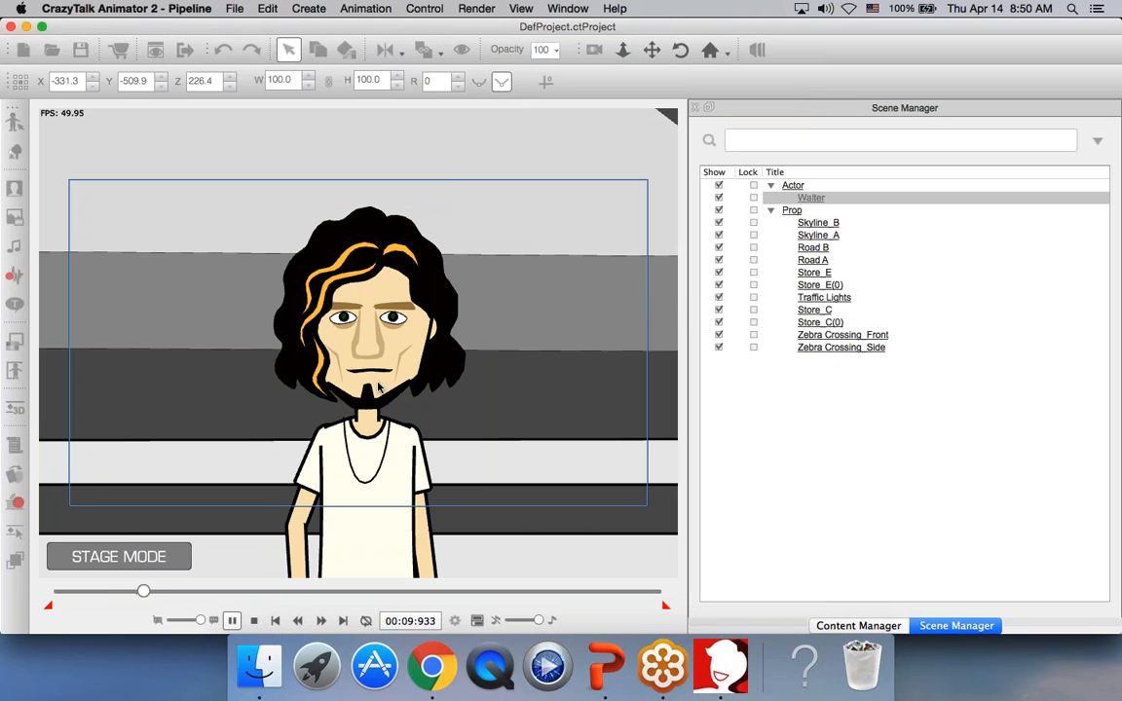
{"action": "left_click", "coordinate": [233, 621]}
{"action": "left_click", "coordinate": [232, 621]}
{"action": "left_click", "coordinate": [232, 621]}
{"action": "left_click_drag", "start_coordinate": [161, 592], "coordinate": [94, 597]}
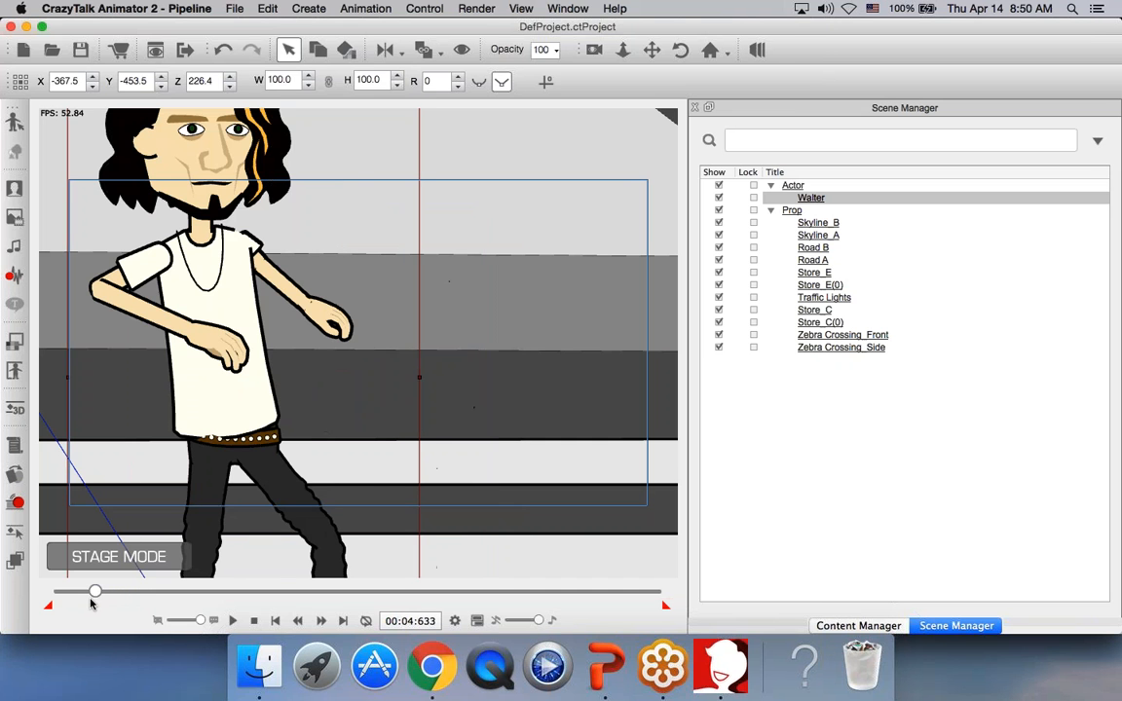
{"action": "left_click", "coordinate": [234, 619]}
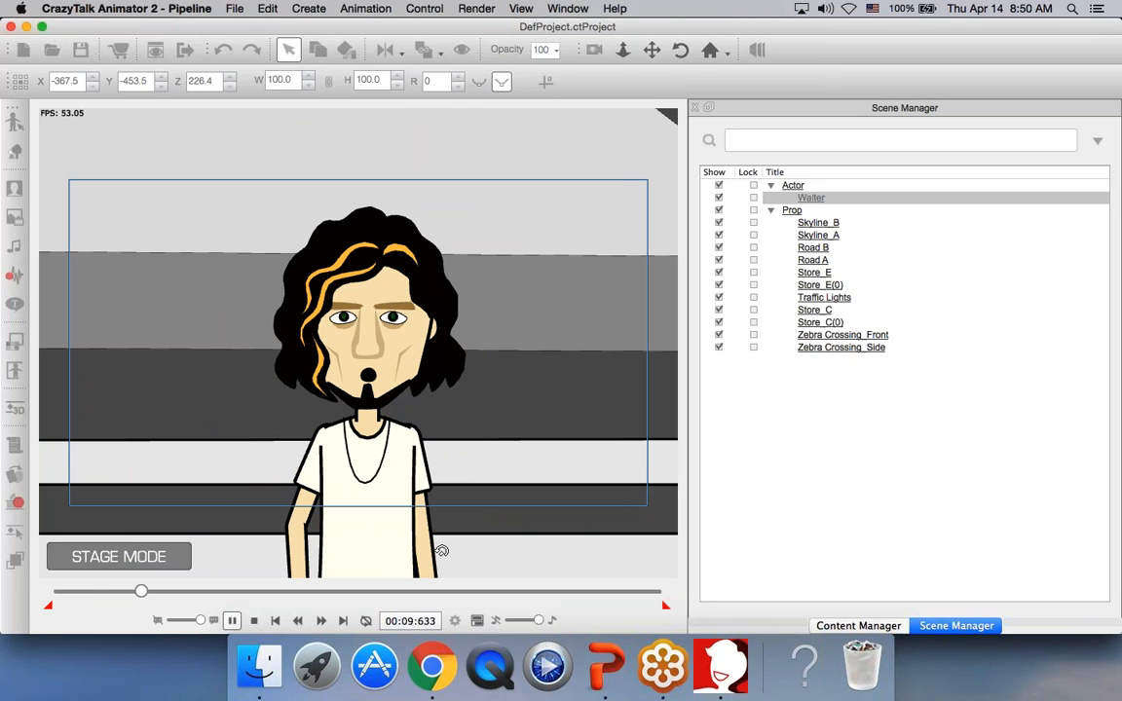
{"action": "left_click", "coordinate": [231, 621]}
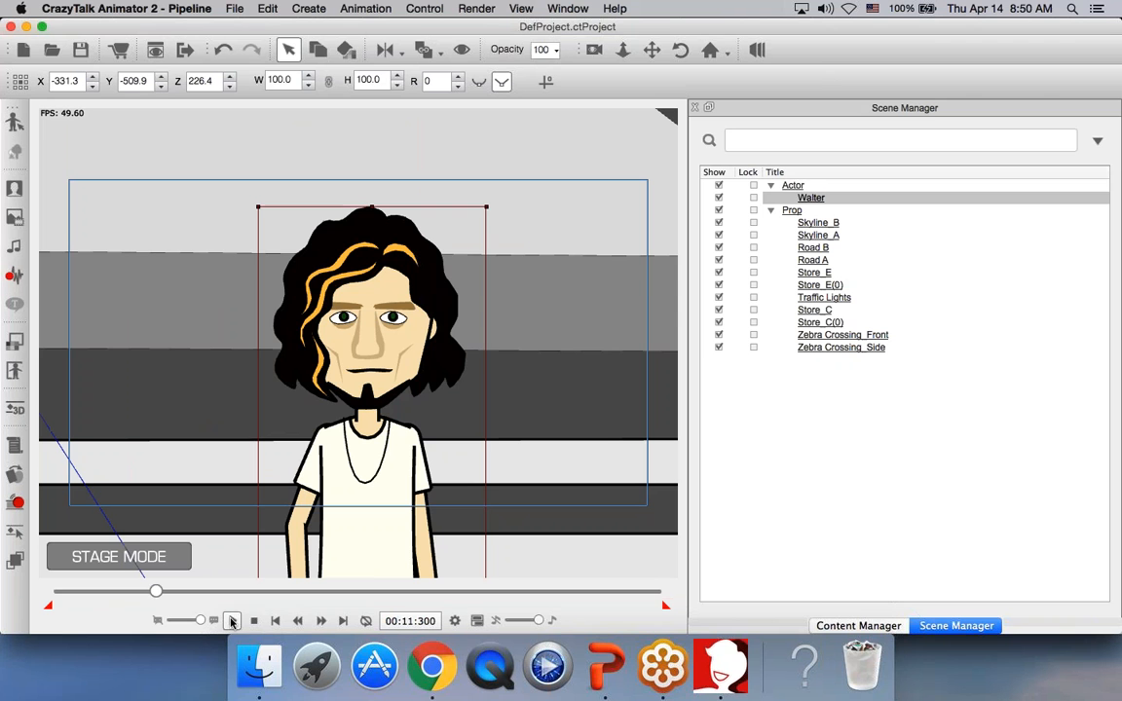
Step: Switch to PowerPoint, present the Step 5 slide on adding 3D motion to a 2D character, and return to CrazyTalk Animator
{"action": "left_click", "coordinate": [606, 665]}
{"action": "left_click", "coordinate": [59, 623]}
{"action": "left_click", "coordinate": [231, 509]}
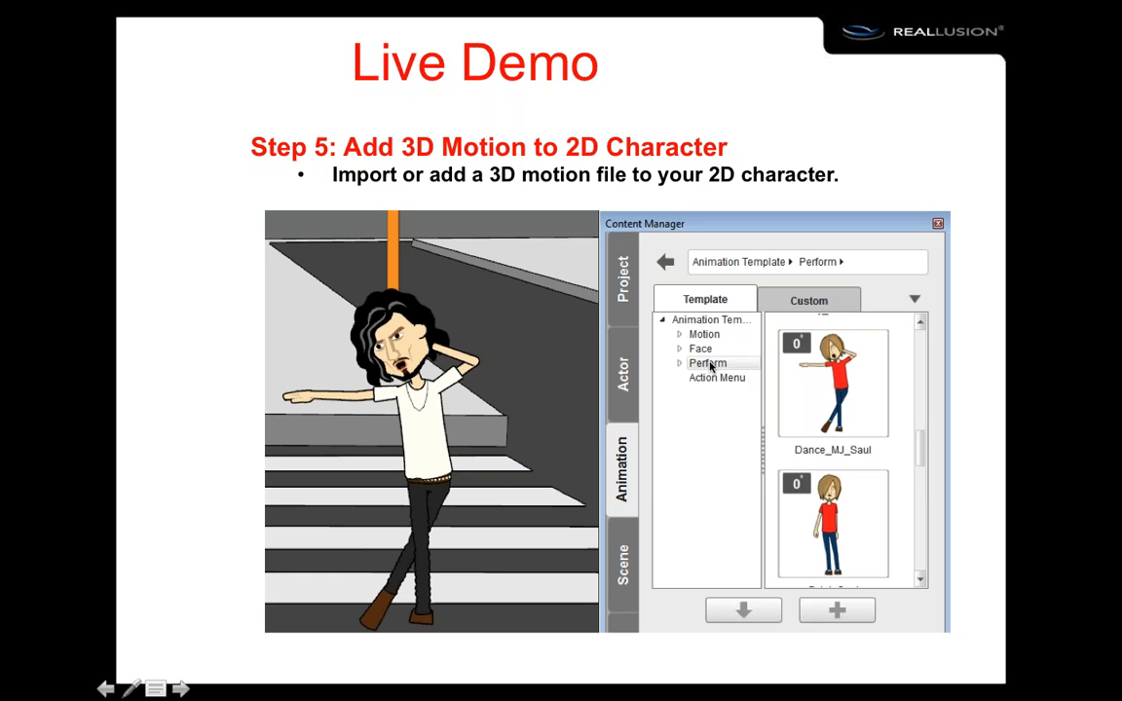
{"action": "key", "text": "Escape"}
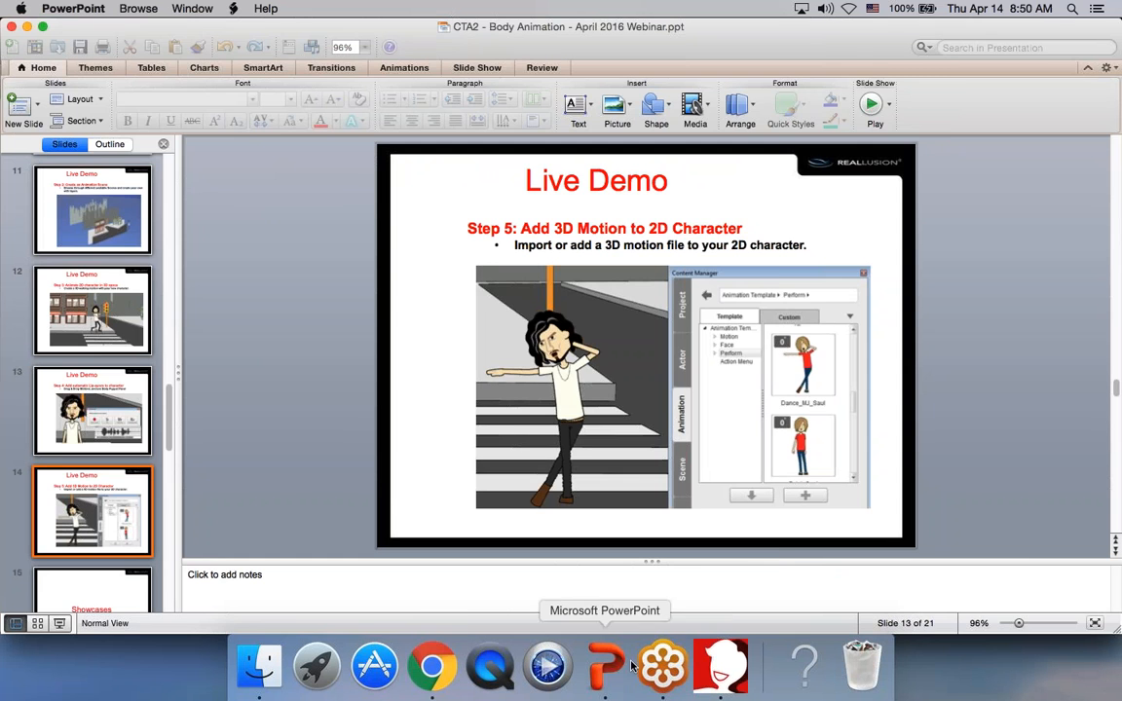
{"action": "left_click", "coordinate": [700, 661]}
Step: Apply the MJ motion from the 3D 05_Dance animation templates to the standing character at 00:11:300
{"action": "scroll", "coordinate": [451, 263], "scroll_direction": "down", "scroll_amount": 5}
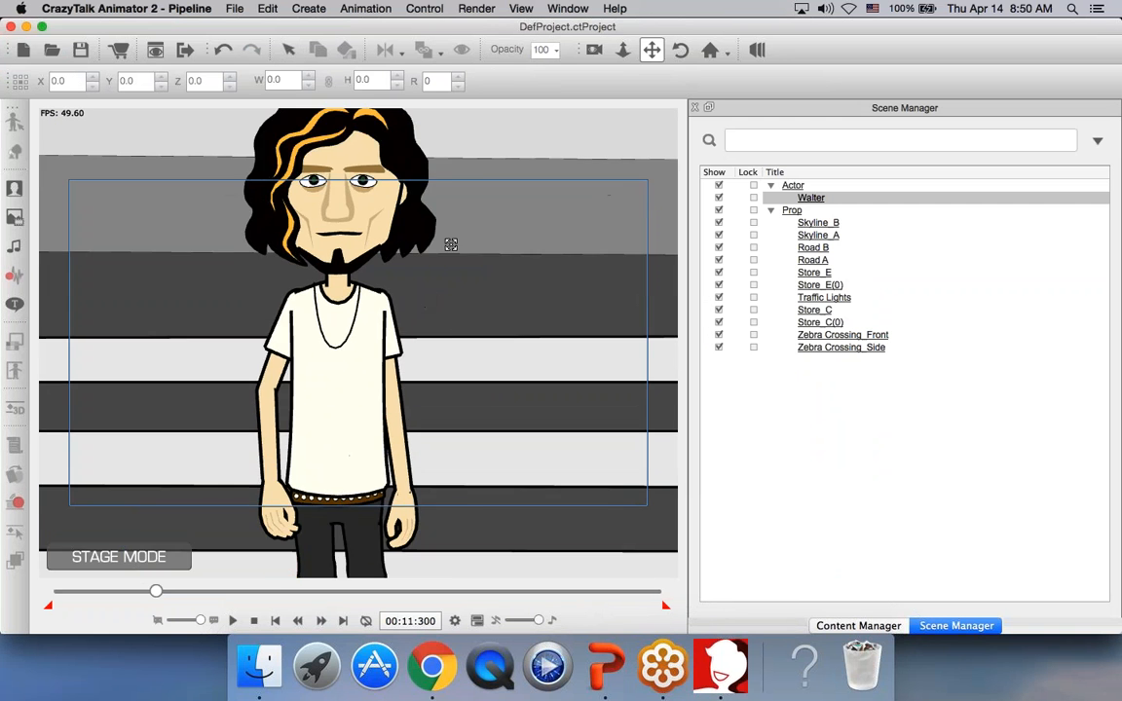
{"action": "scroll", "coordinate": [455, 322], "scroll_direction": "down", "scroll_amount": 3}
{"action": "left_click_drag", "start_coordinate": [458, 333], "coordinate": [441, 283]}
{"action": "scroll", "coordinate": [441, 284], "scroll_direction": "down", "scroll_amount": 2}
{"action": "left_click", "coordinate": [346, 290]}
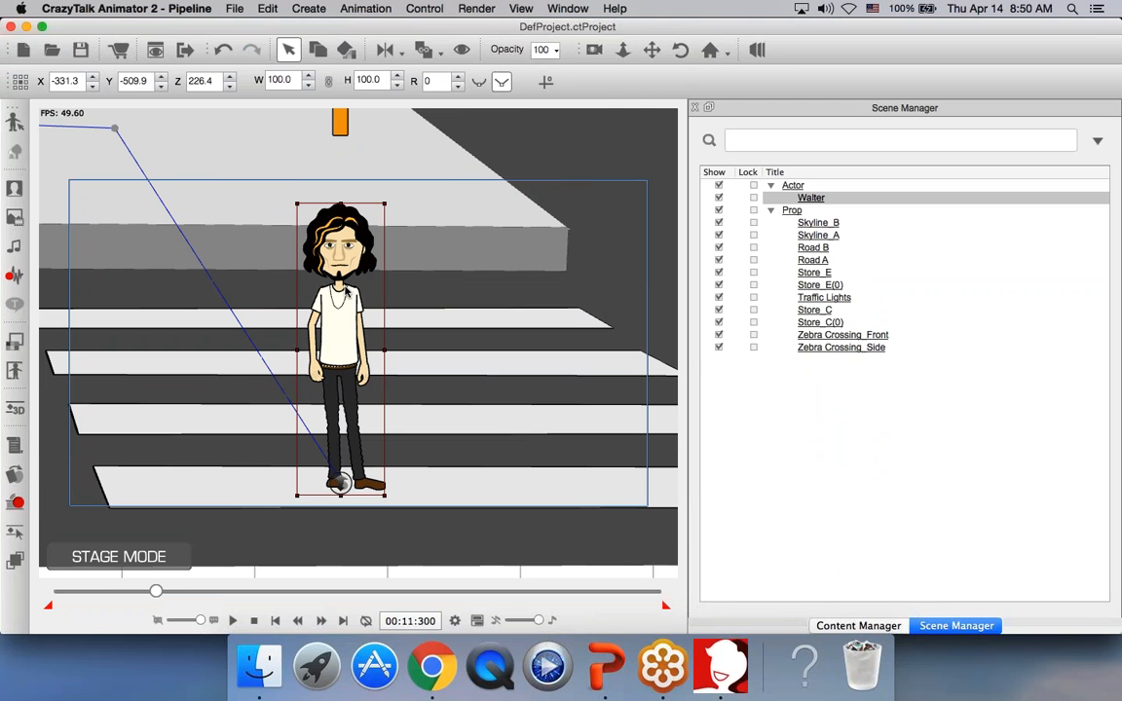
{"action": "left_click", "coordinate": [843, 627]}
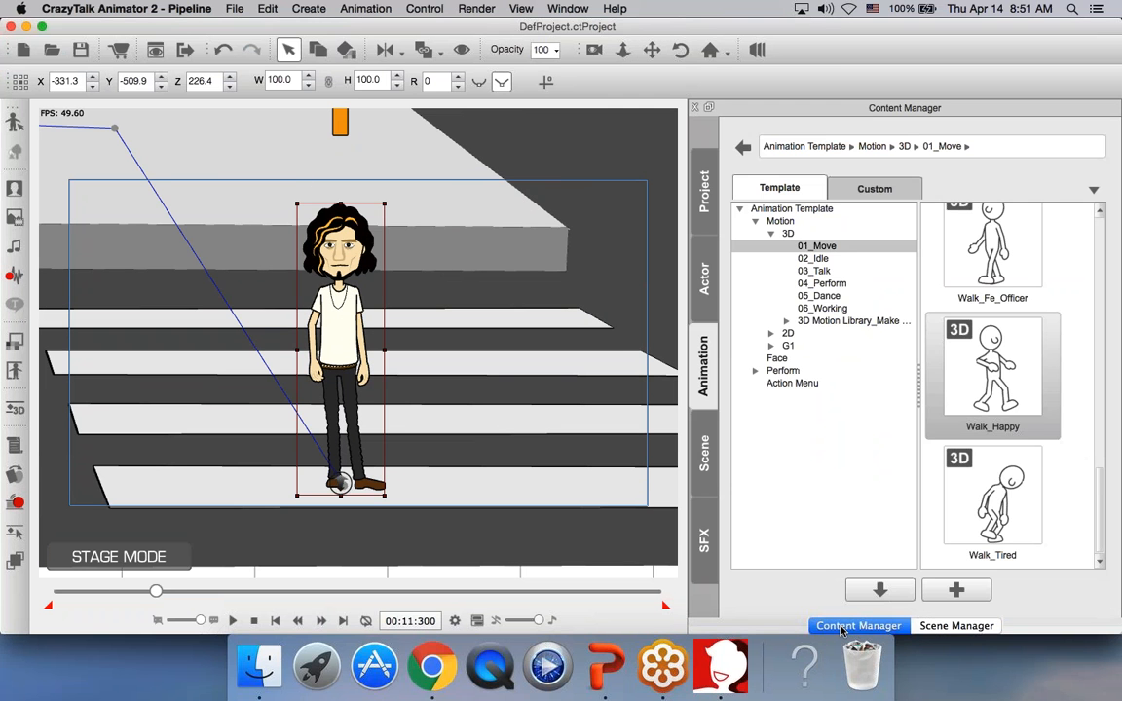
{"action": "left_click", "coordinate": [822, 283]}
{"action": "left_click", "coordinate": [829, 297]}
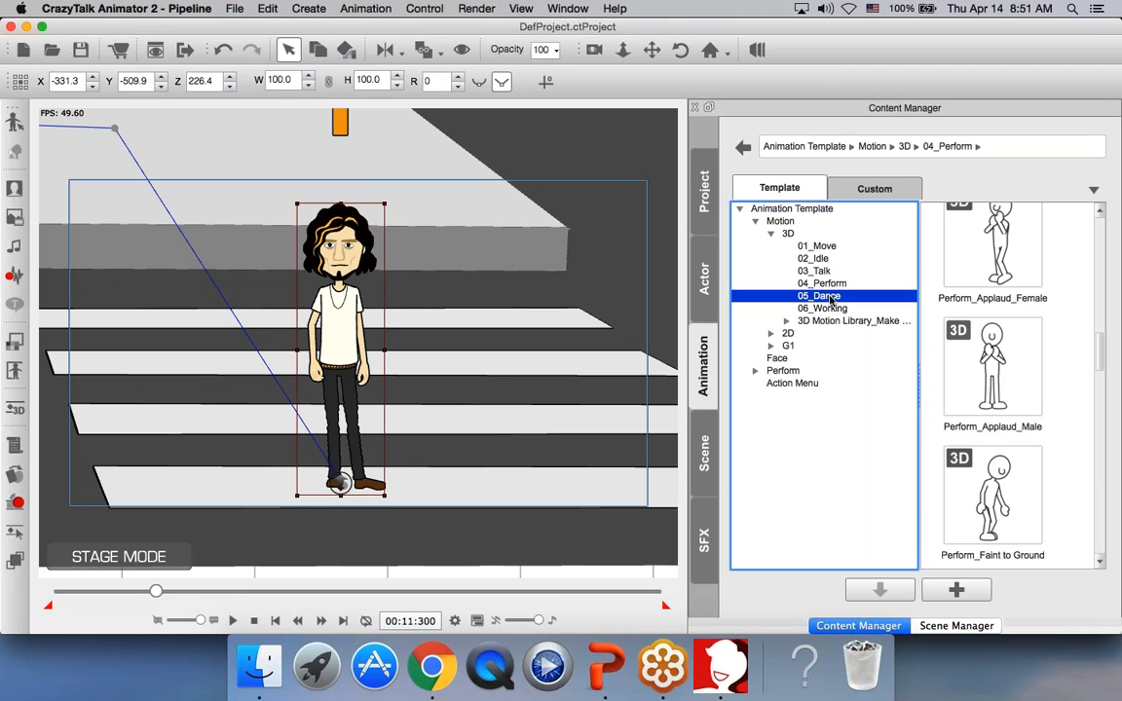
{"action": "left_click", "coordinate": [1007, 351]}
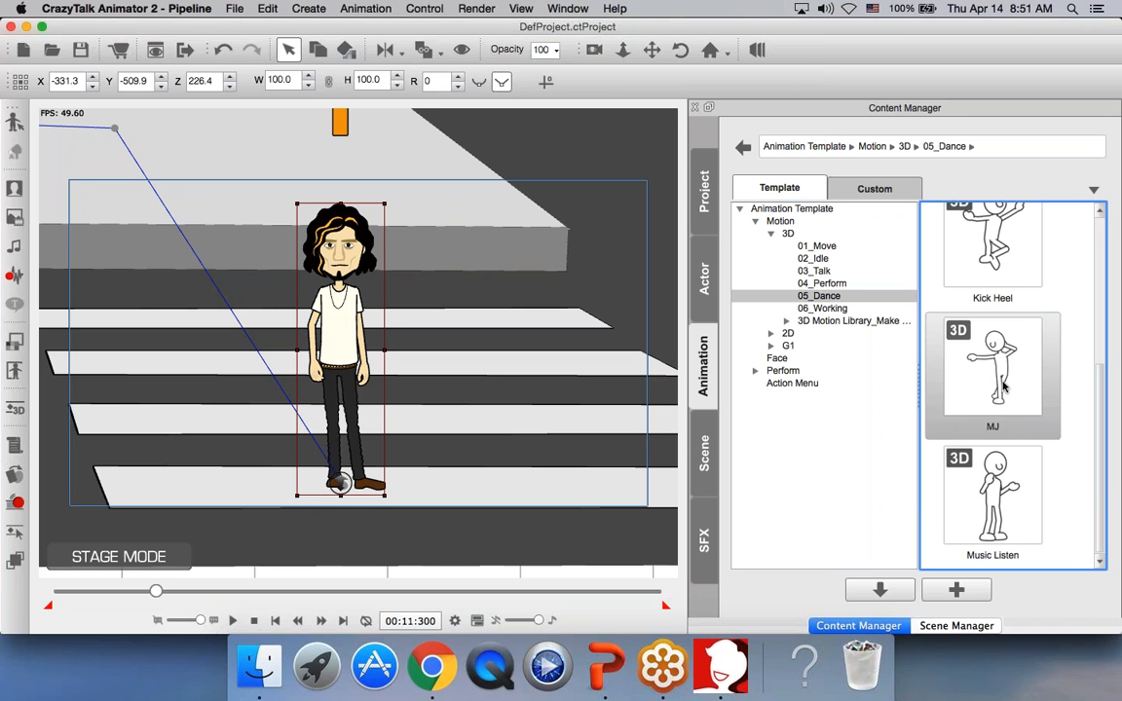
{"action": "left_click_drag", "start_coordinate": [1000, 383], "coordinate": [343, 255]}
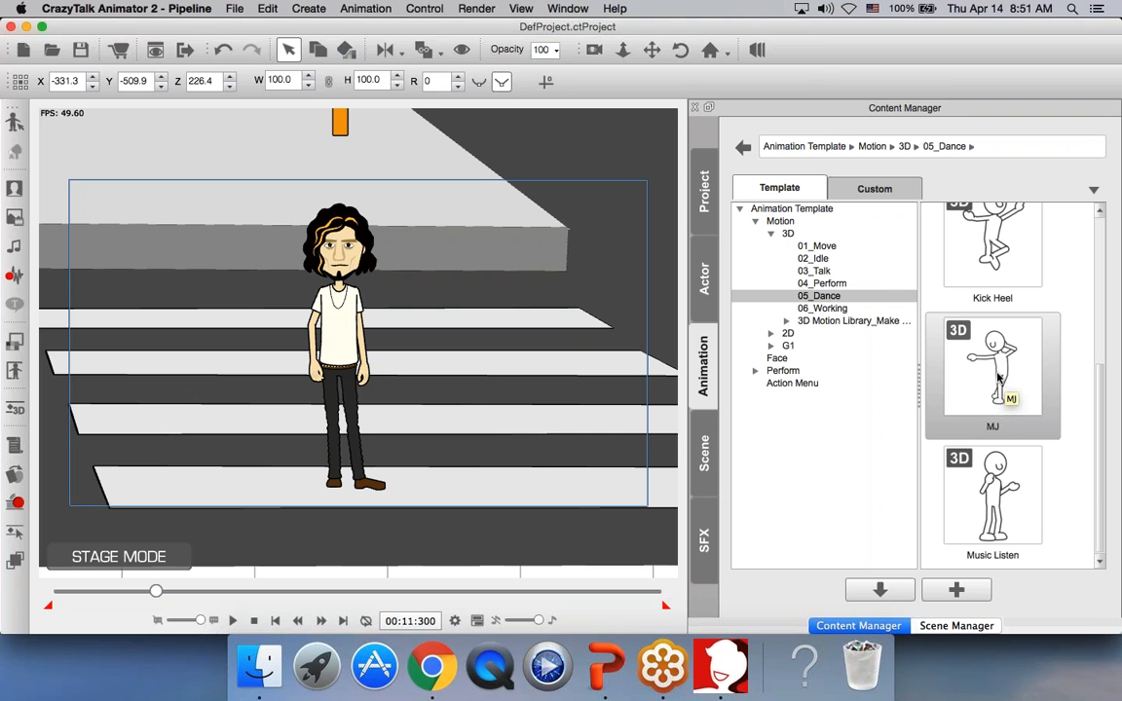
{"action": "left_click_drag", "start_coordinate": [1004, 373], "coordinate": [341, 258]}
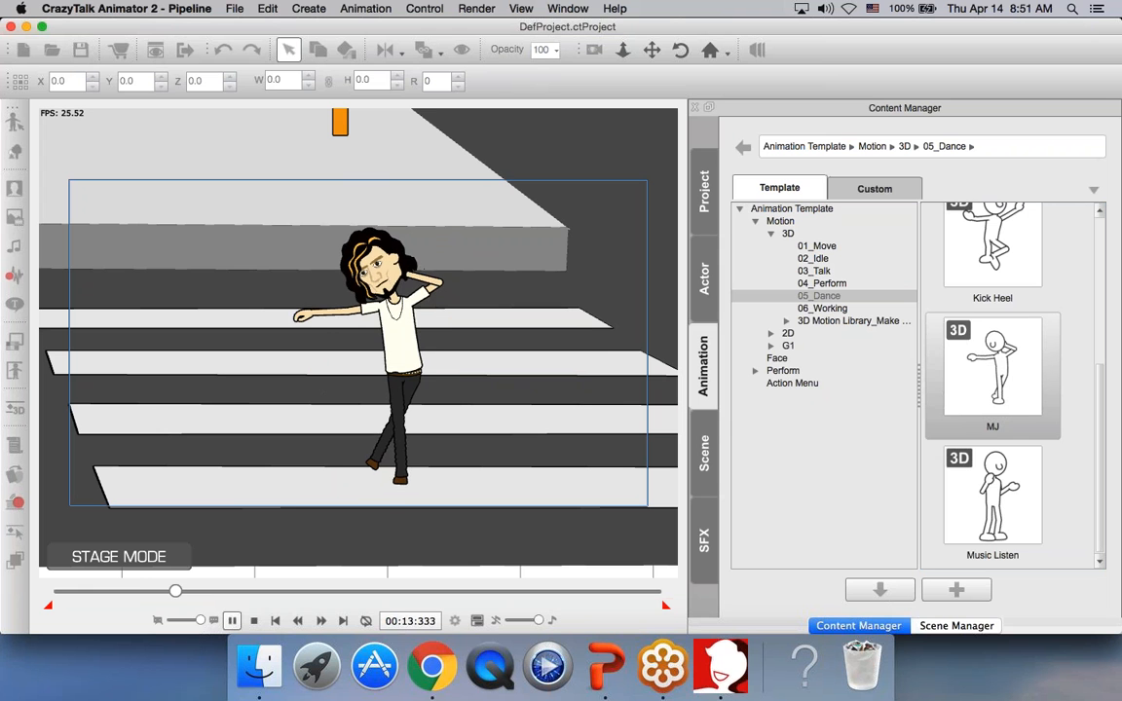
{"action": "key", "text": "space"}
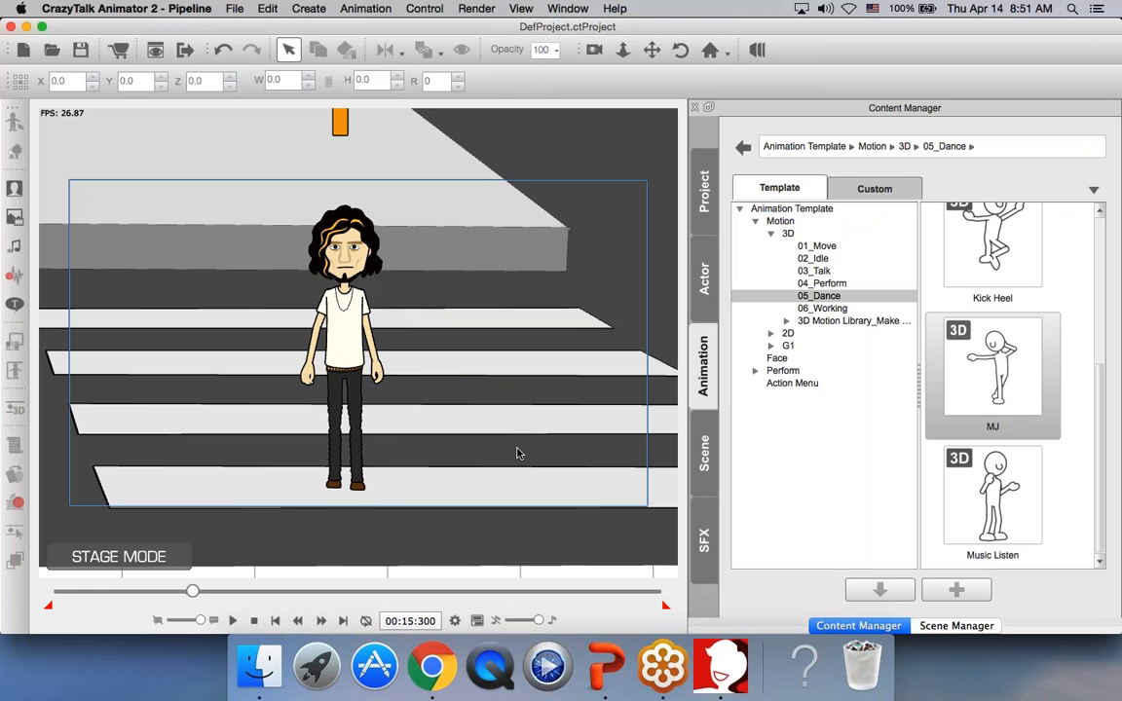
Step: Frame the street scene on the stage and play the full animation from the first frame through the dance
{"action": "scroll", "coordinate": [469, 419], "scroll_direction": "down", "scroll_amount": 5}
{"action": "left_click_drag", "start_coordinate": [468, 410], "coordinate": [613, 461]}
{"action": "scroll", "coordinate": [632, 471], "scroll_direction": "up", "scroll_amount": 5}
{"action": "scroll", "coordinate": [602, 455], "scroll_direction": "up", "scroll_amount": 2}
{"action": "left_click", "coordinate": [254, 620]}
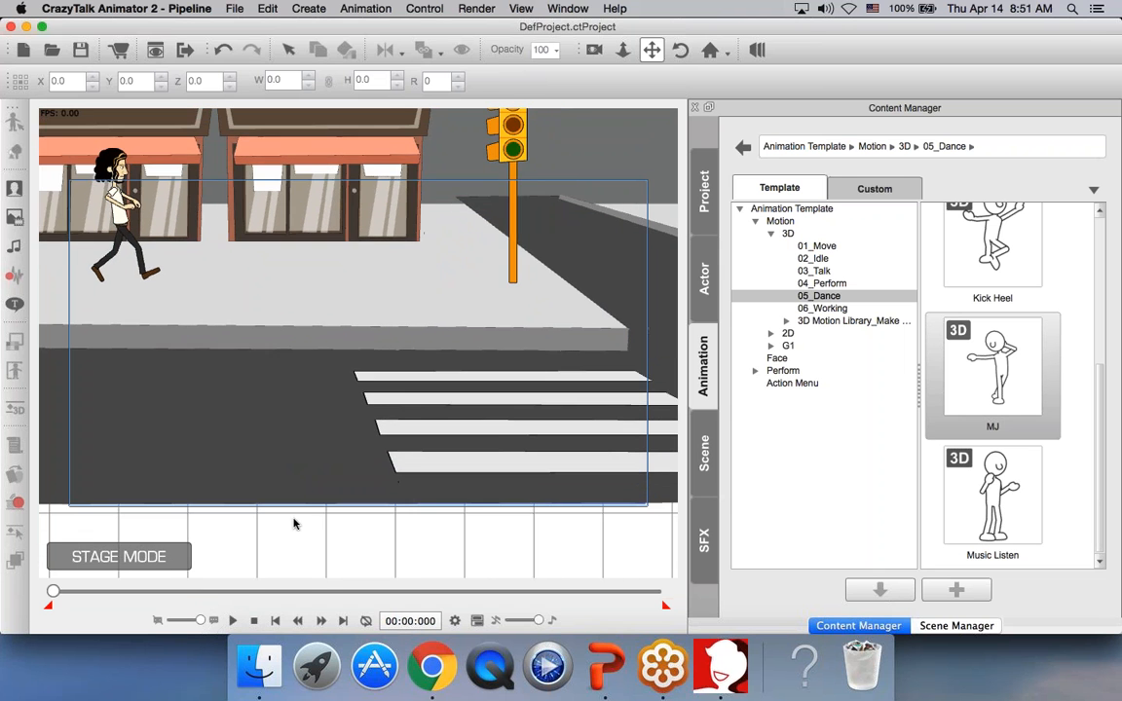
{"action": "left_click", "coordinate": [233, 621]}
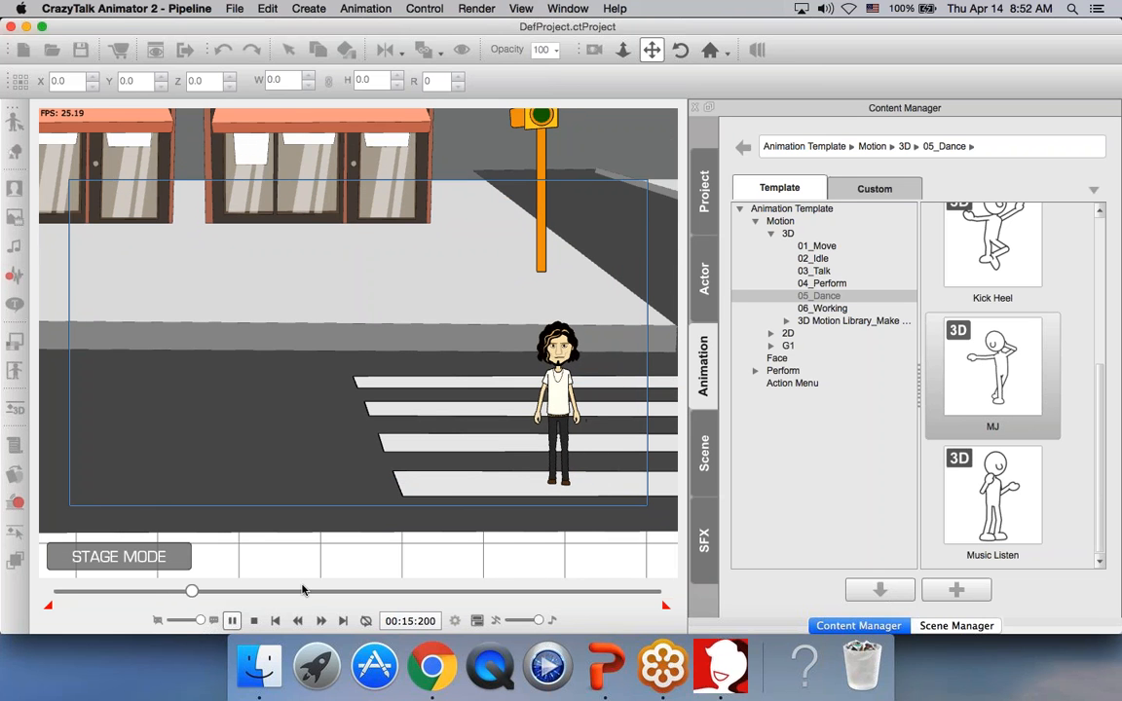
{"action": "left_click", "coordinate": [253, 622]}
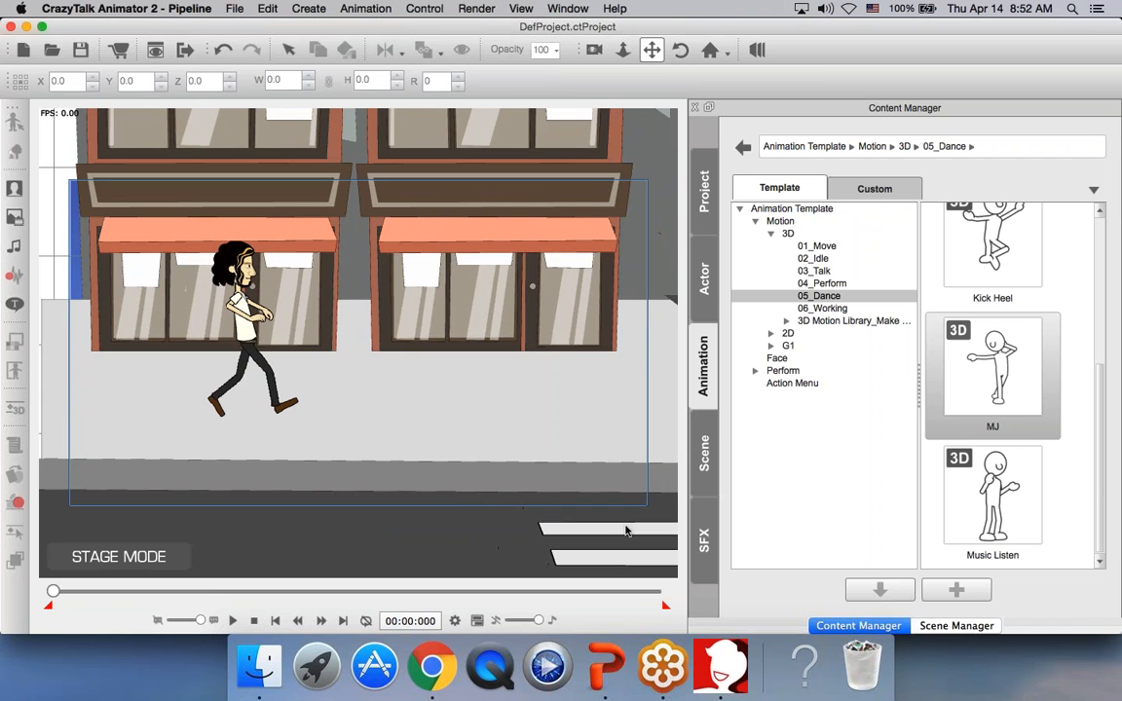
Step: Switch to PowerPoint and present the slides from Step 5 up to the 4-4-2oons showcase slide
{"action": "left_click", "coordinate": [606, 665]}
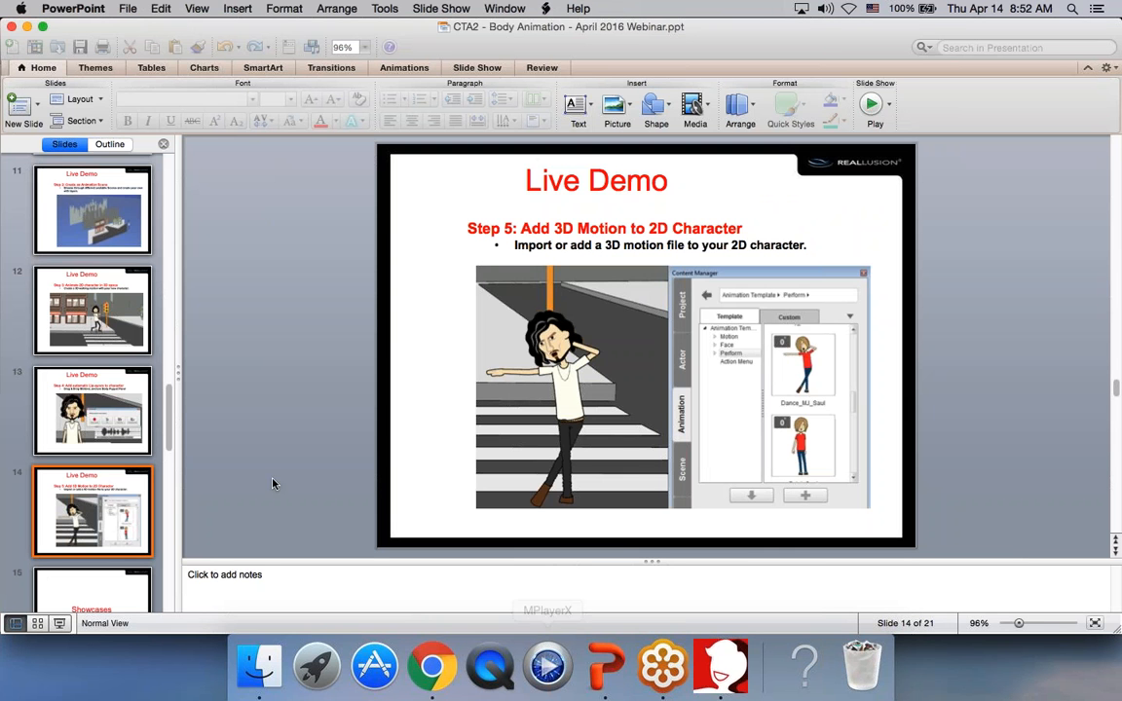
{"action": "left_click", "coordinate": [59, 623]}
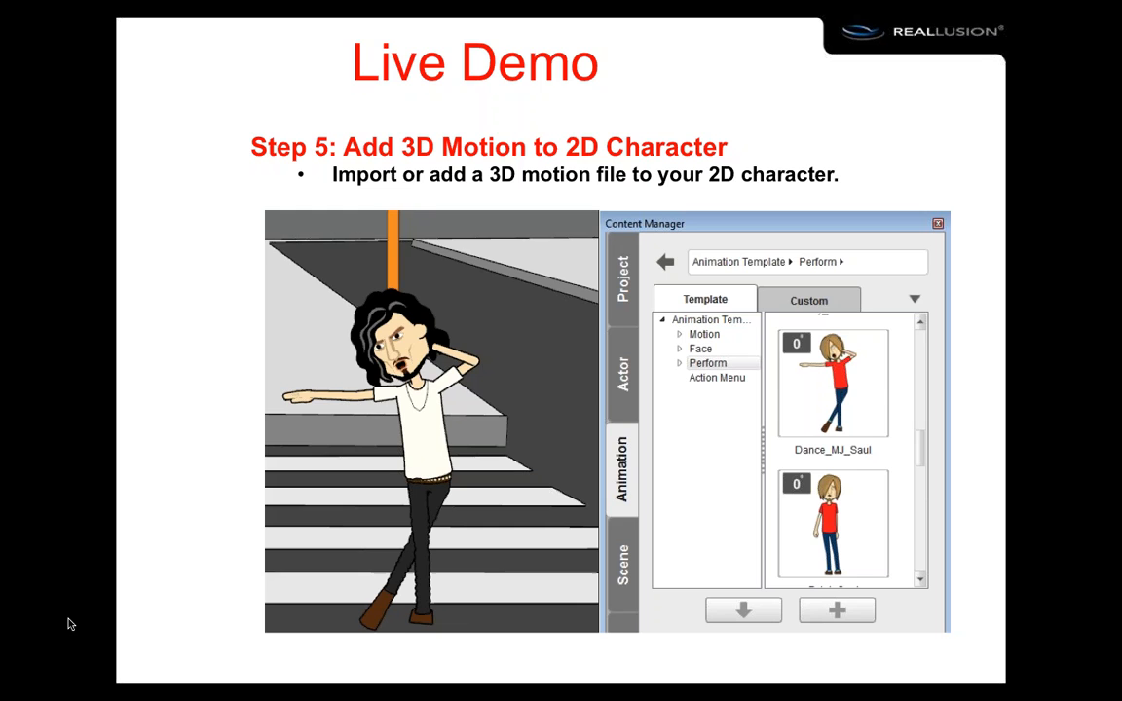
{"action": "left_click", "coordinate": [163, 274]}
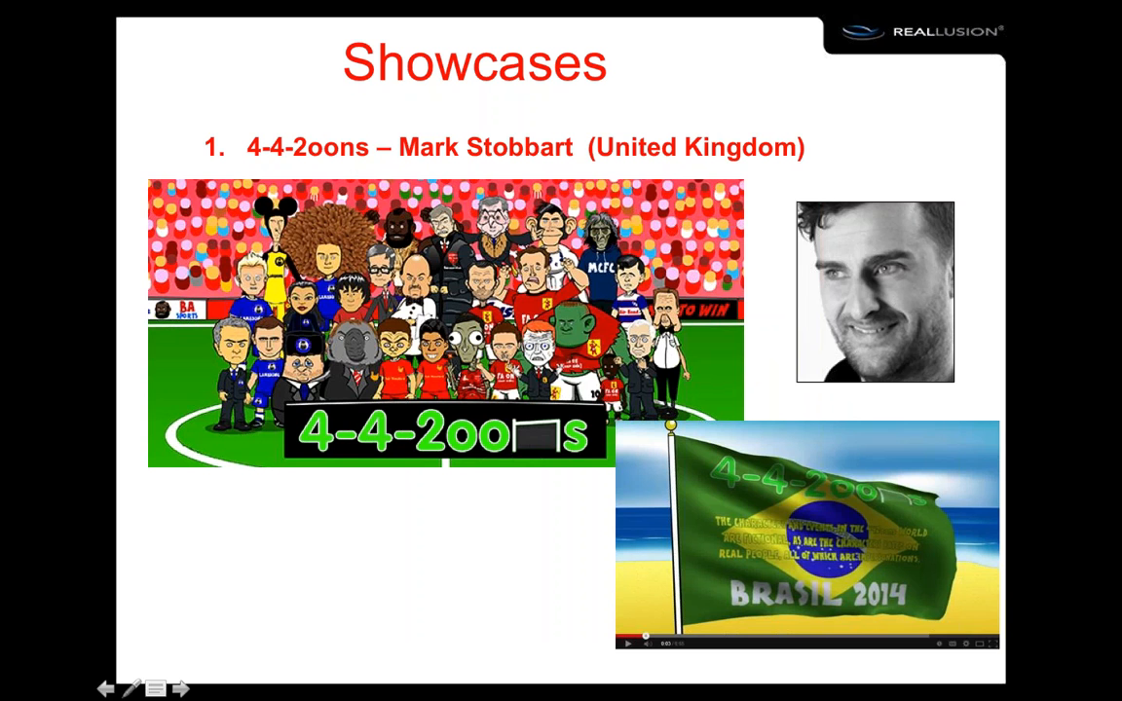
{"action": "key", "text": "Right"}
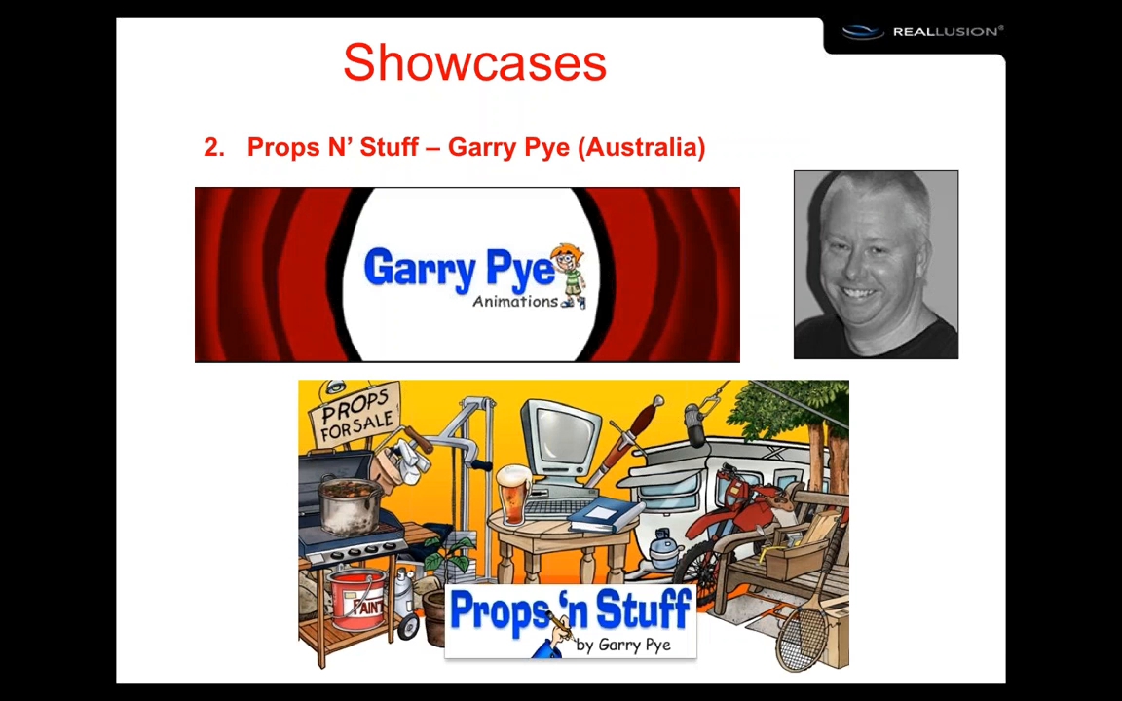
{"action": "key", "text": "Left"}
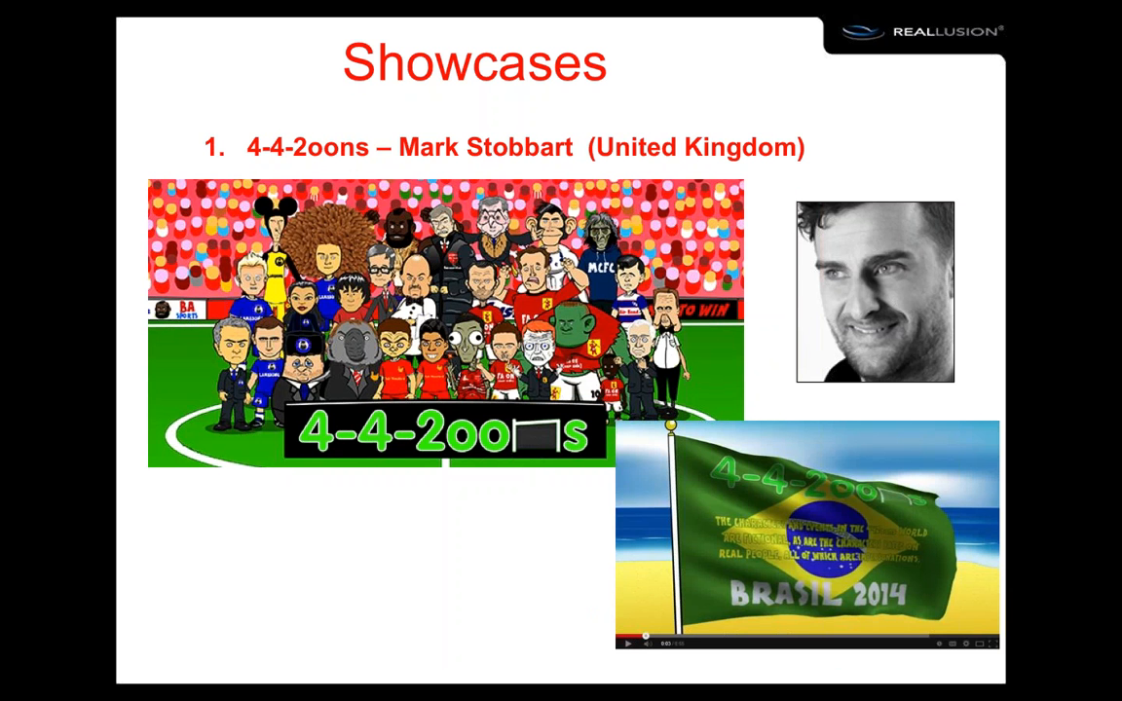
Step: Open the 4-4-2oons featured story from the showcase slide and play its Silence of the Lambs Remake video at low volume
{"action": "left_click", "coordinate": [399, 279]}
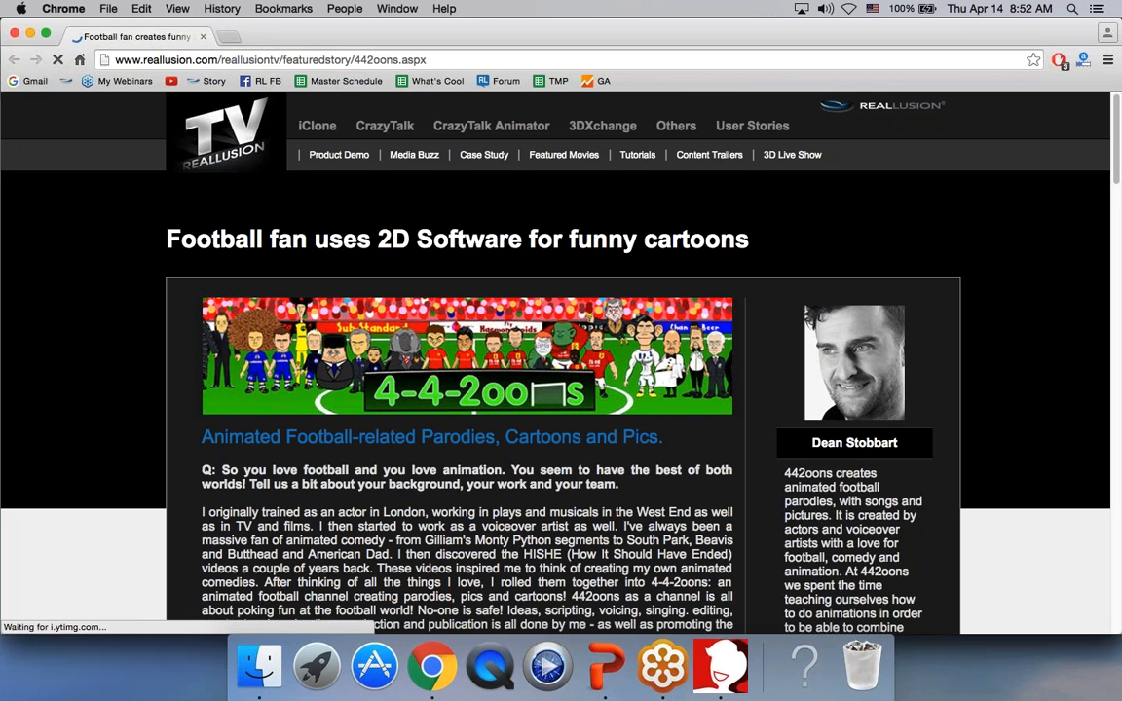
{"action": "scroll", "coordinate": [511, 291], "scroll_direction": "down", "scroll_amount": 10}
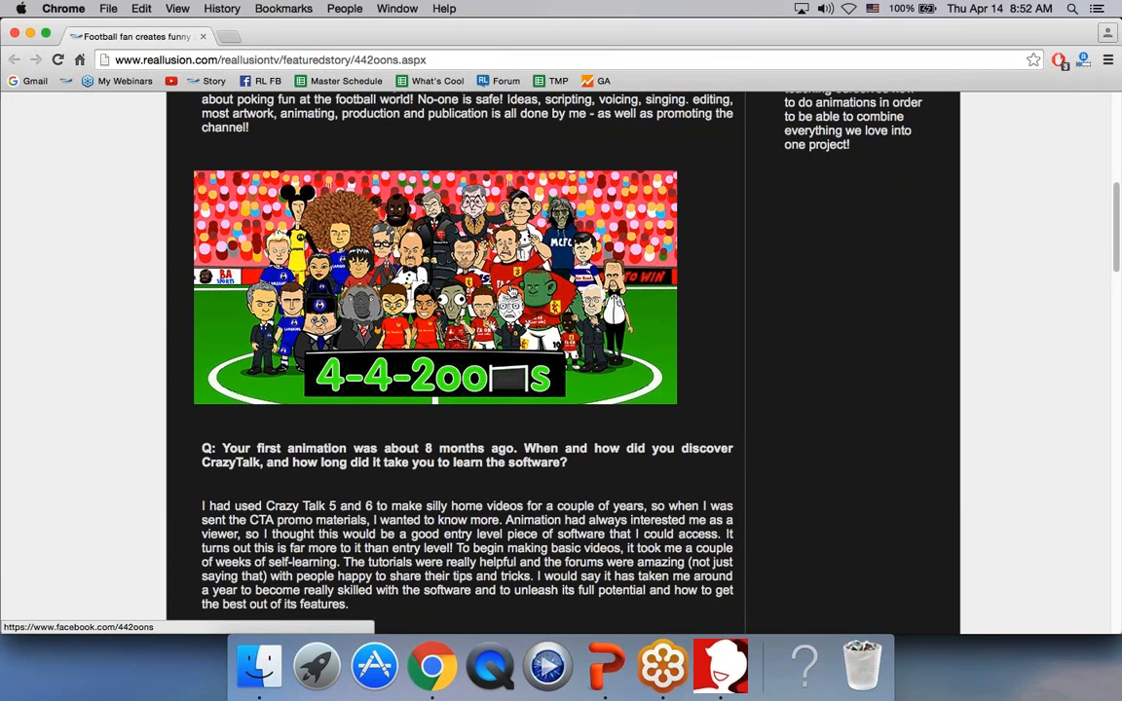
{"action": "scroll", "coordinate": [487, 263], "scroll_direction": "down", "scroll_amount": 10}
{"action": "left_click", "coordinate": [465, 232]}
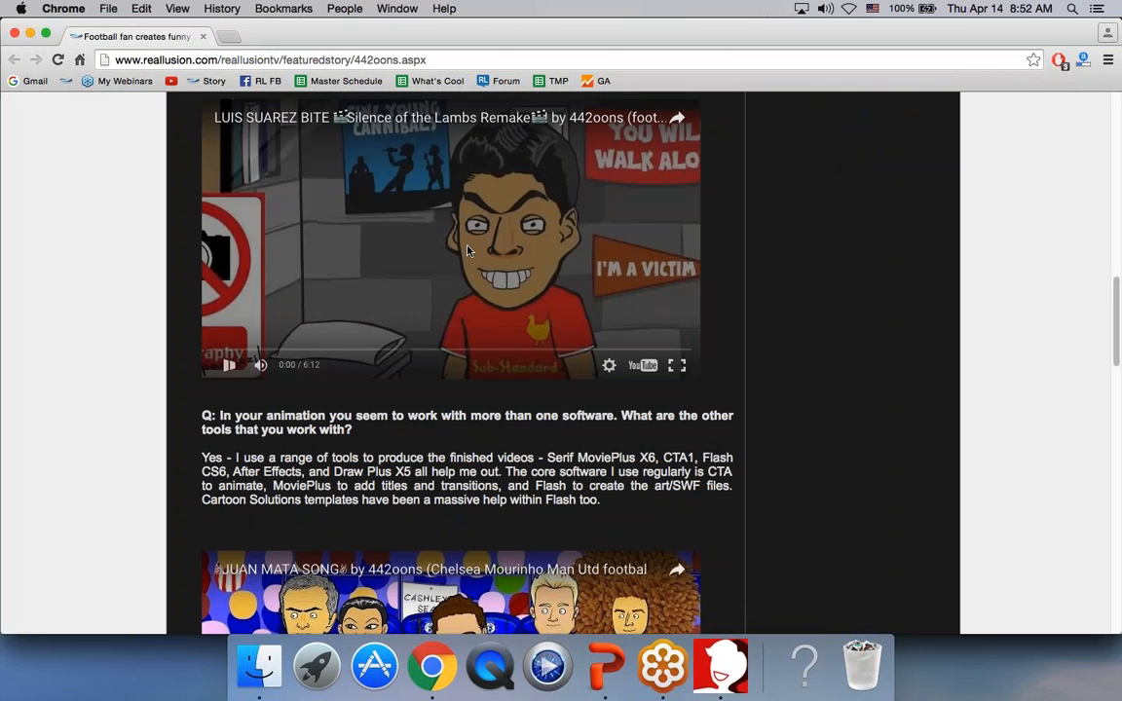
{"action": "scroll", "coordinate": [580, 390], "scroll_direction": "up", "scroll_amount": 1}
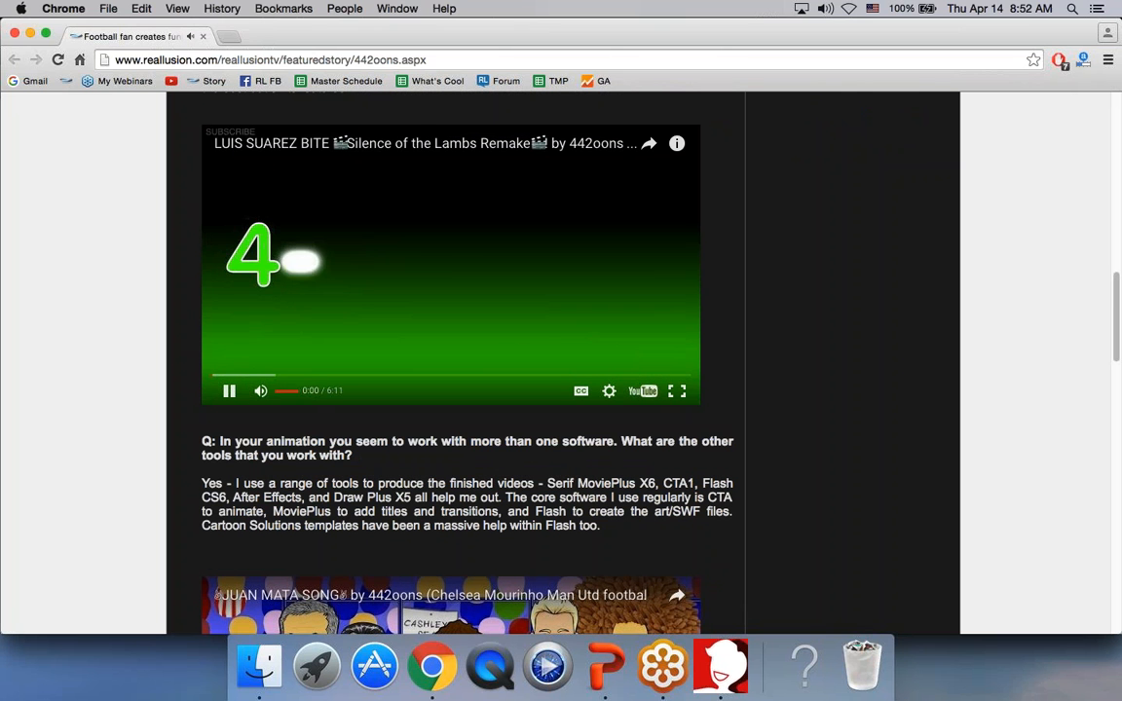
{"action": "left_click_drag", "start_coordinate": [309, 392], "coordinate": [281, 395]}
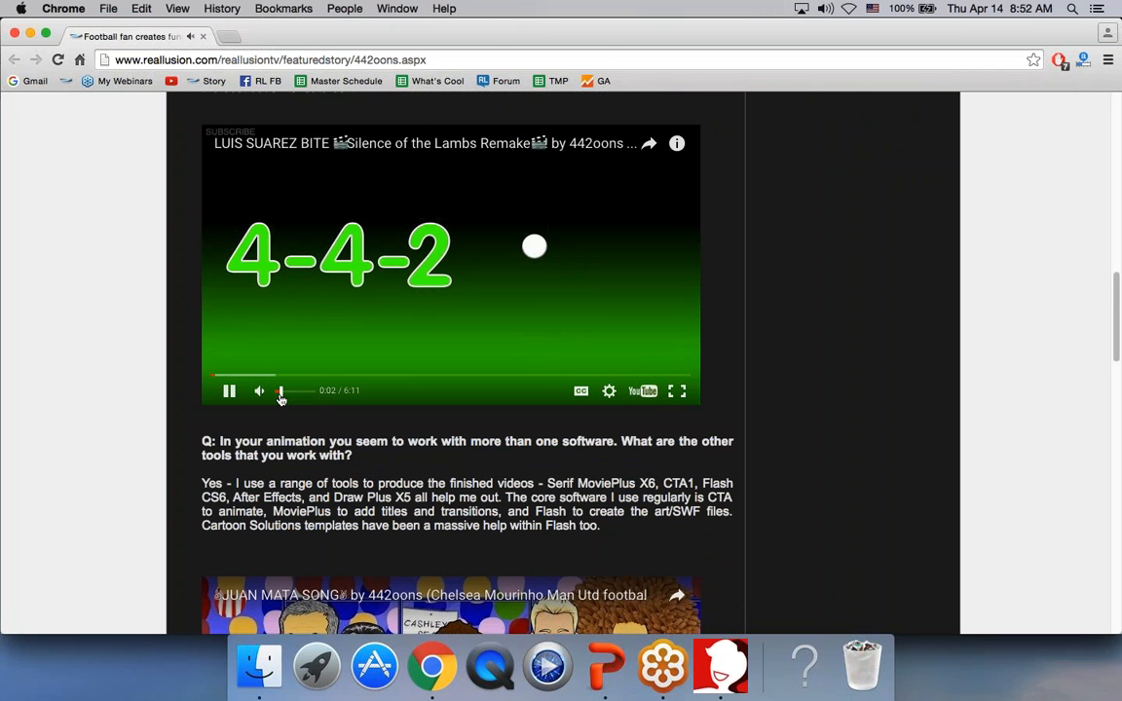
{"action": "scroll", "coordinate": [244, 400], "scroll_direction": "up", "scroll_amount": 1}
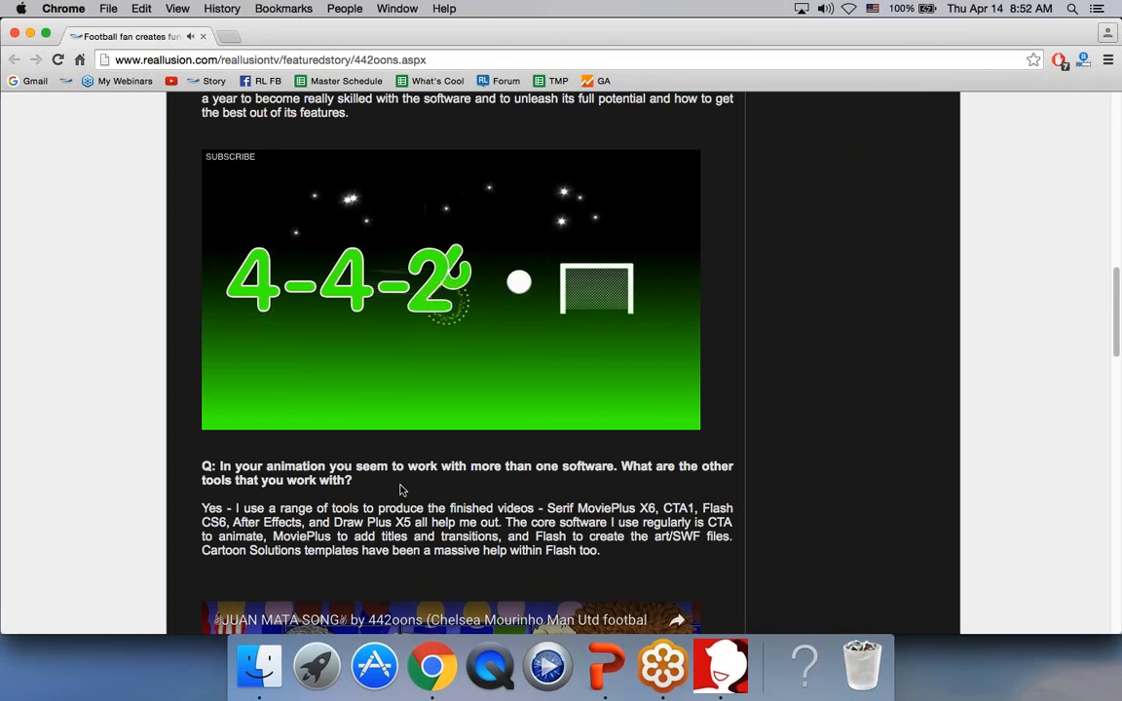
Step: Skip forward through the Silence of the Lambs Remake video in stages to about 3:58 and pause it
{"action": "left_click", "coordinate": [269, 402]}
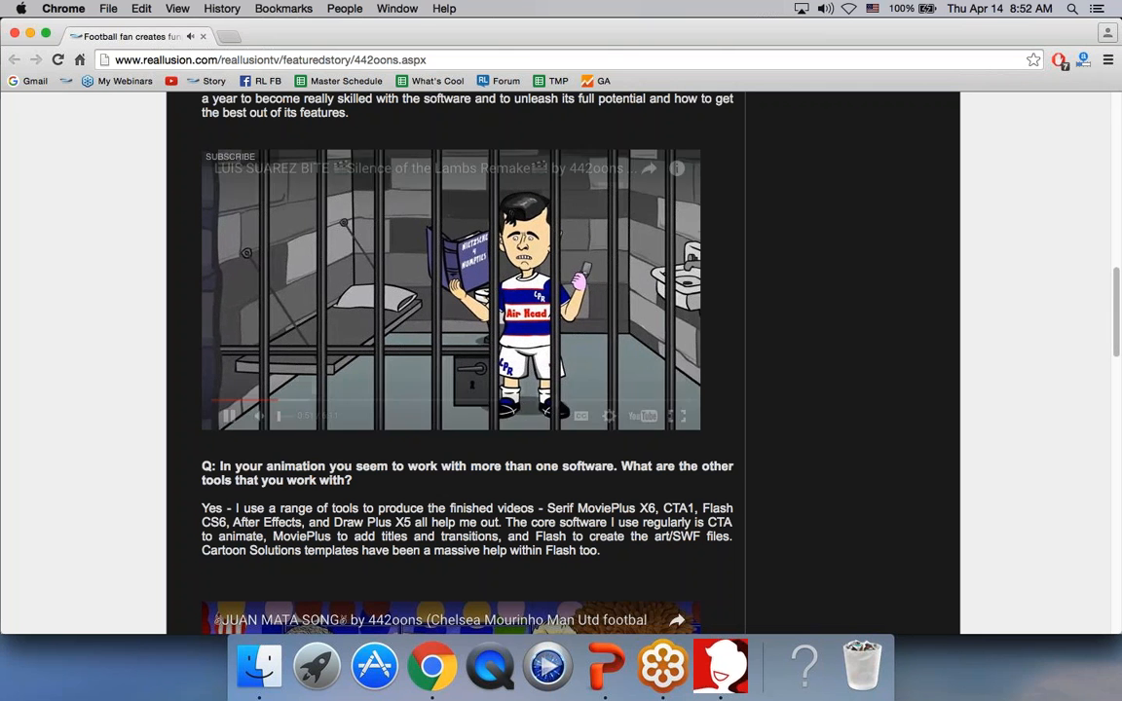
{"action": "left_click", "coordinate": [298, 402]}
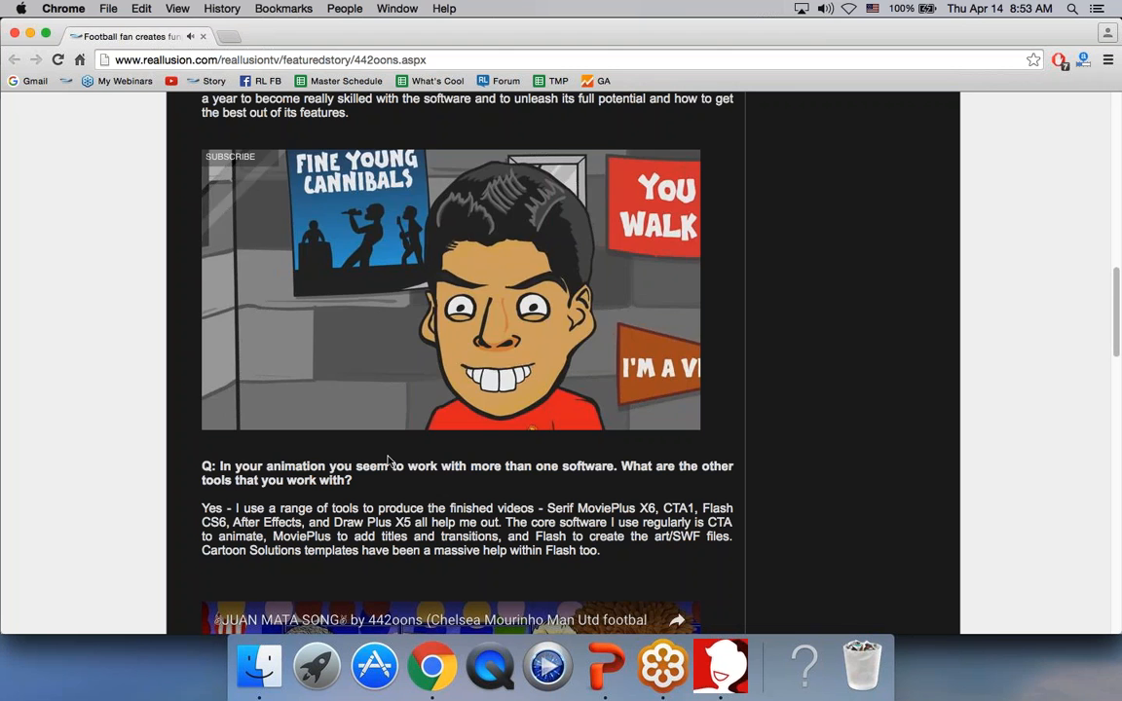
{"action": "left_click", "coordinate": [399, 400]}
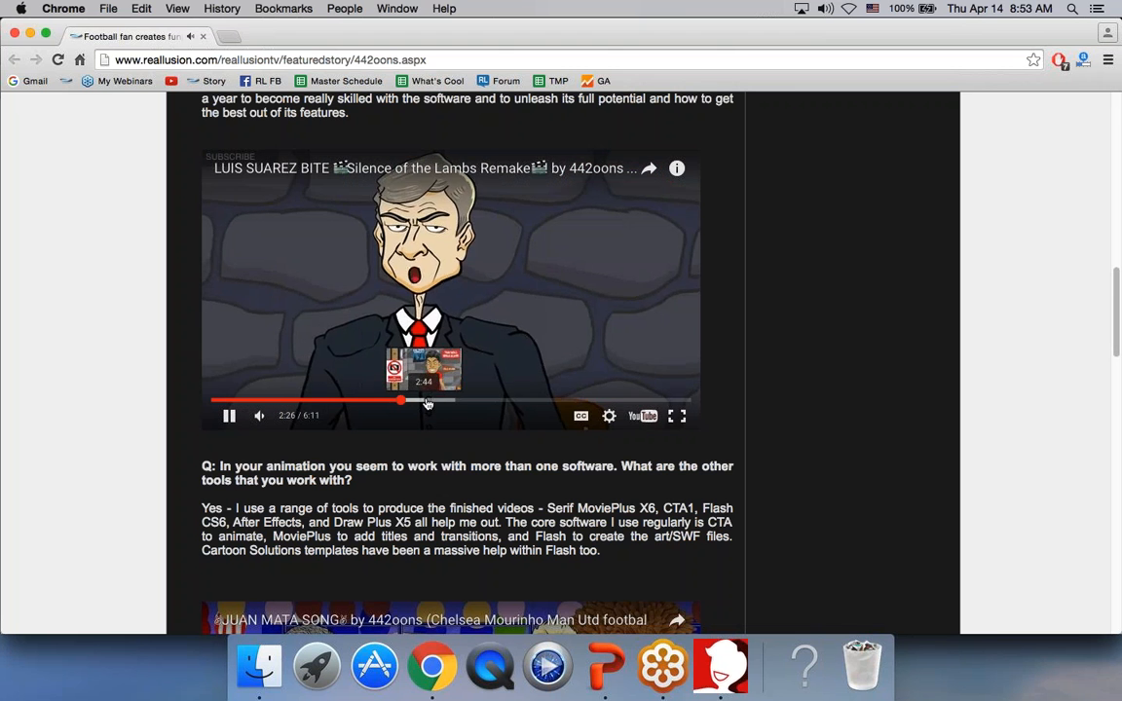
{"action": "left_click", "coordinate": [459, 401]}
{"action": "left_click", "coordinate": [487, 401]}
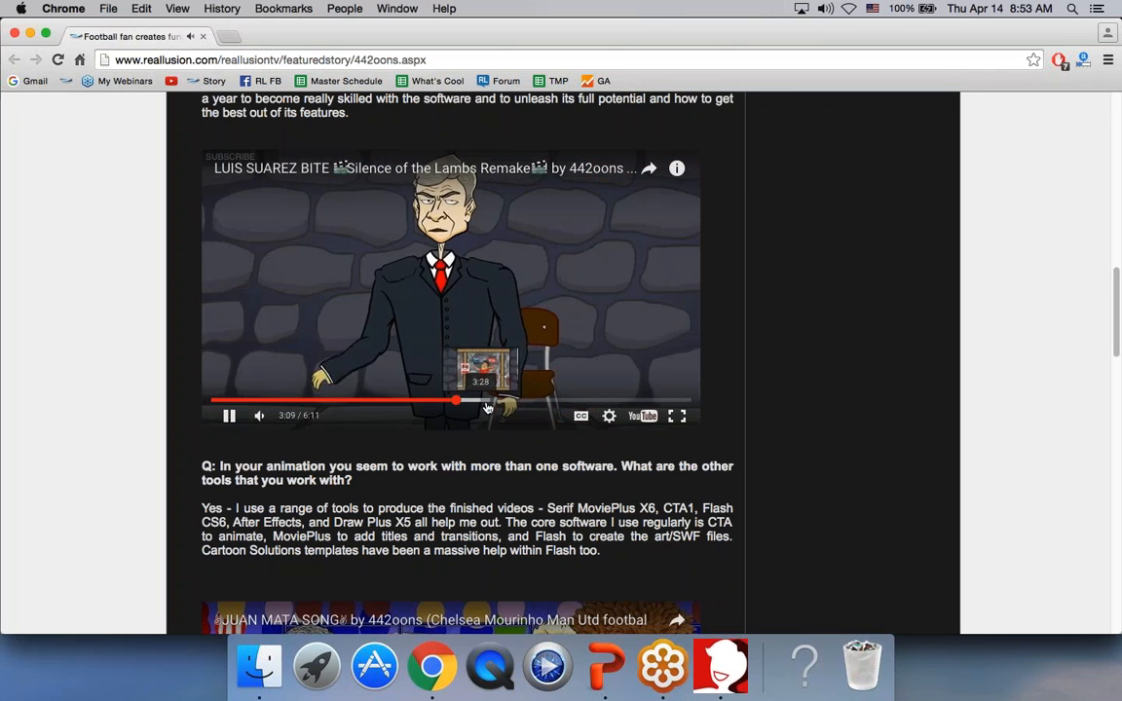
{"action": "left_click", "coordinate": [521, 401]}
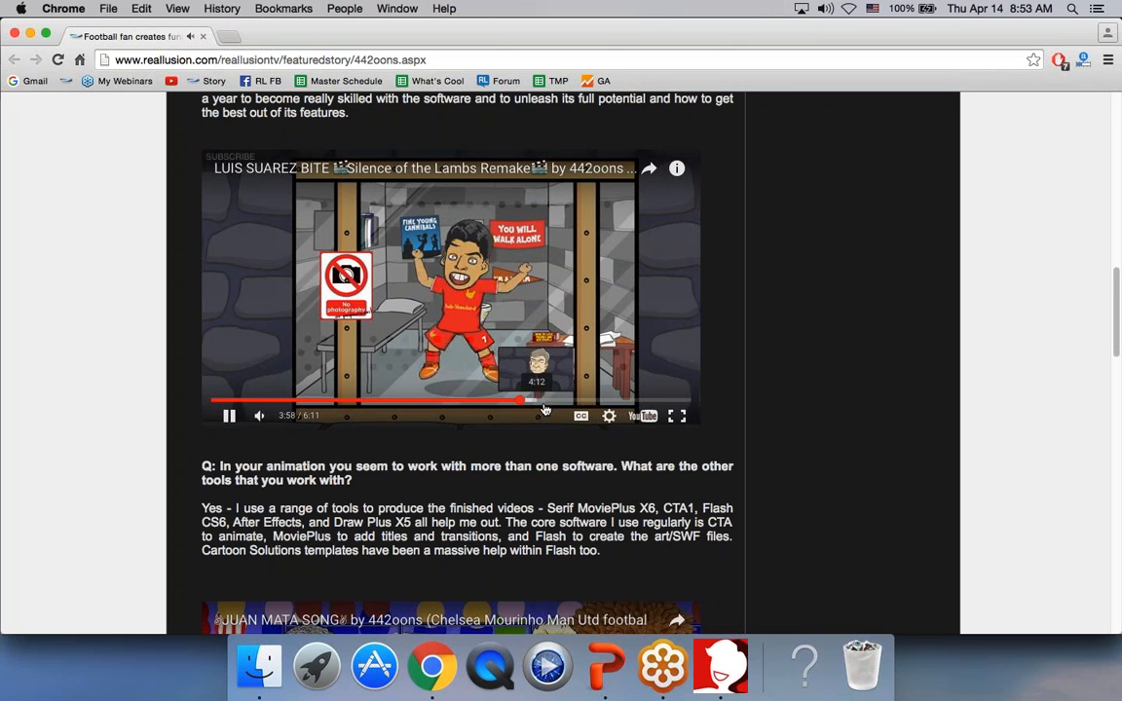
{"action": "left_click", "coordinate": [230, 415]}
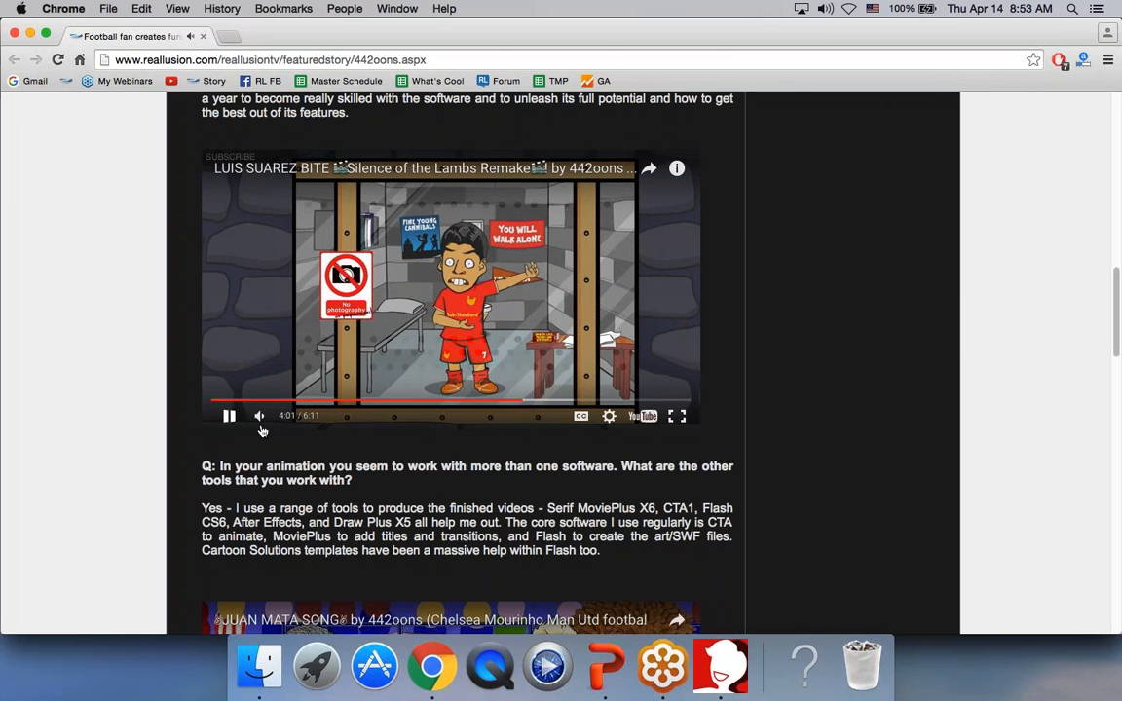
Step: Return to the PowerPoint slideshow, advance to the Props N' Stuff showcase, and open its linked Marketplace store
{"action": "left_click", "coordinate": [606, 665]}
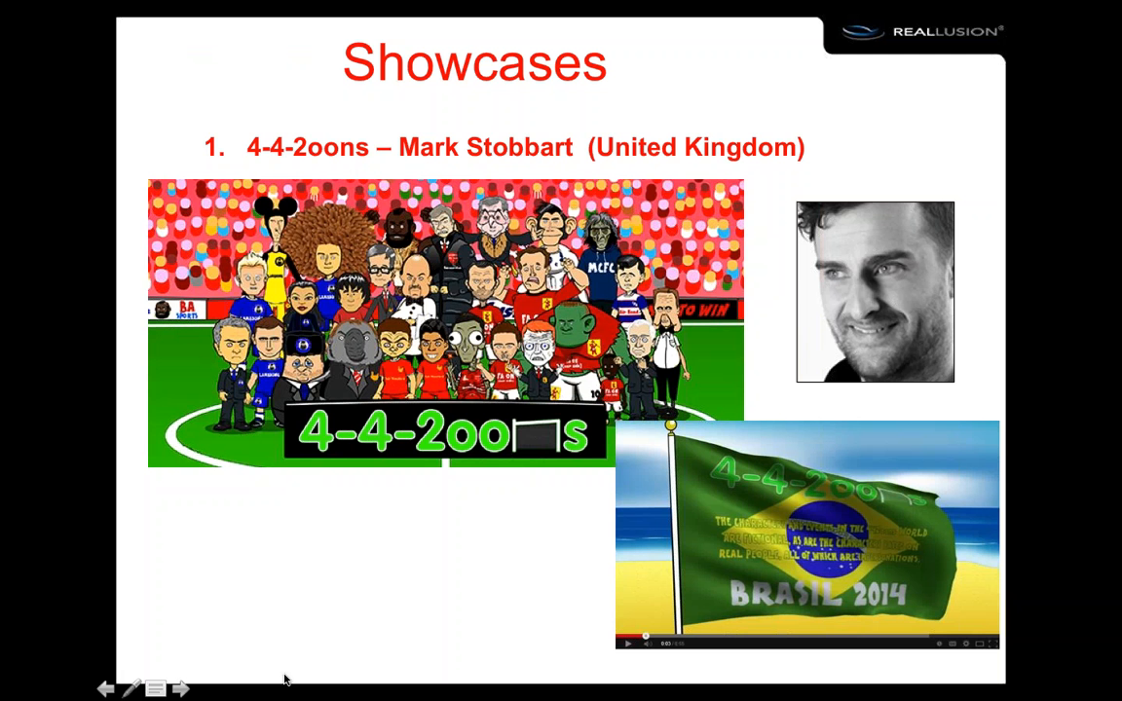
{"action": "left_click", "coordinate": [321, 623]}
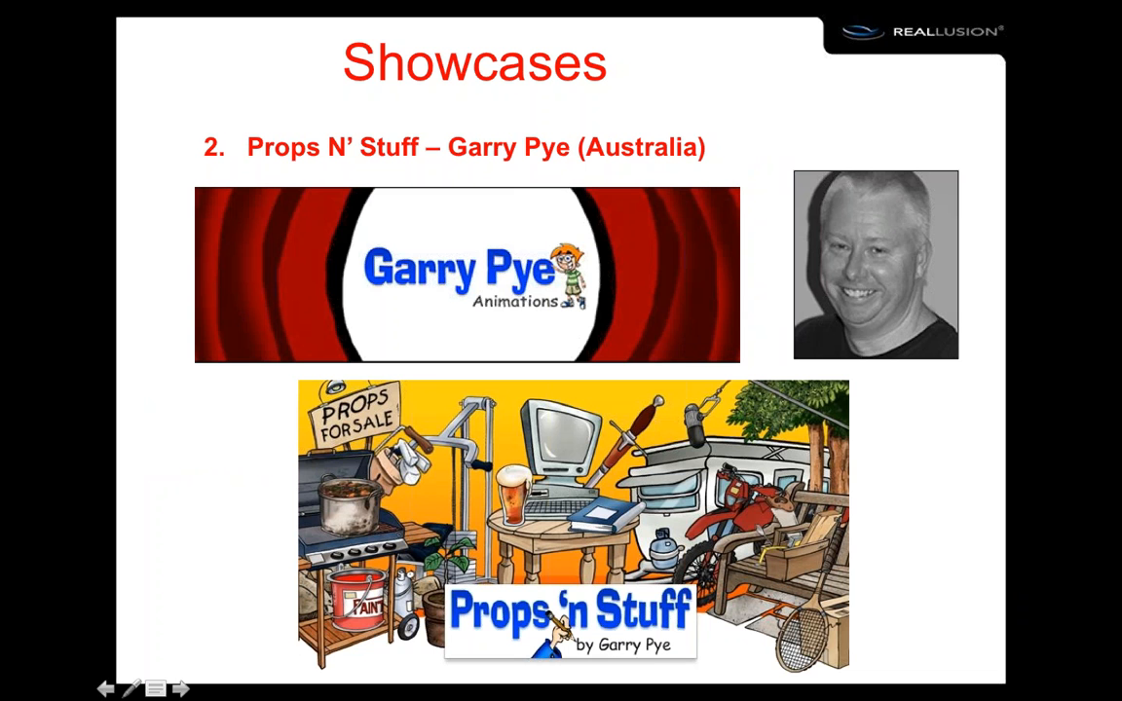
{"action": "left_click", "coordinate": [598, 492]}
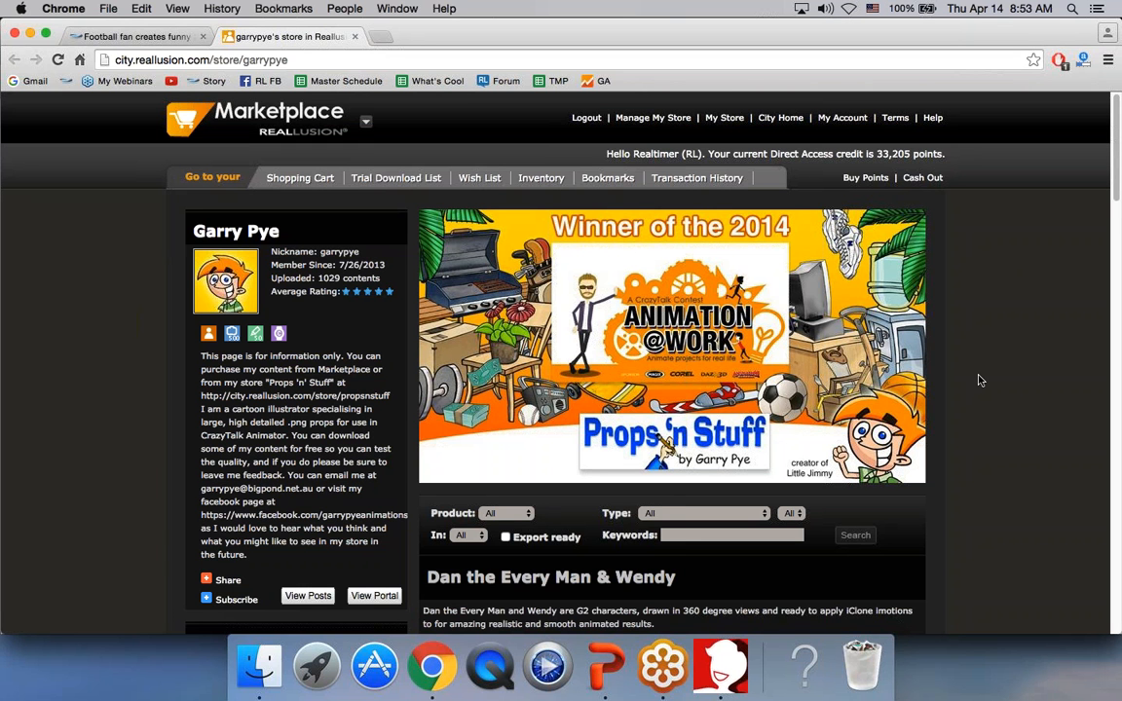
Step: Look over the store page and list its CrazyTalk Animator Actor > Character content
{"action": "scroll", "coordinate": [979, 380], "scroll_direction": "down", "scroll_amount": 1}
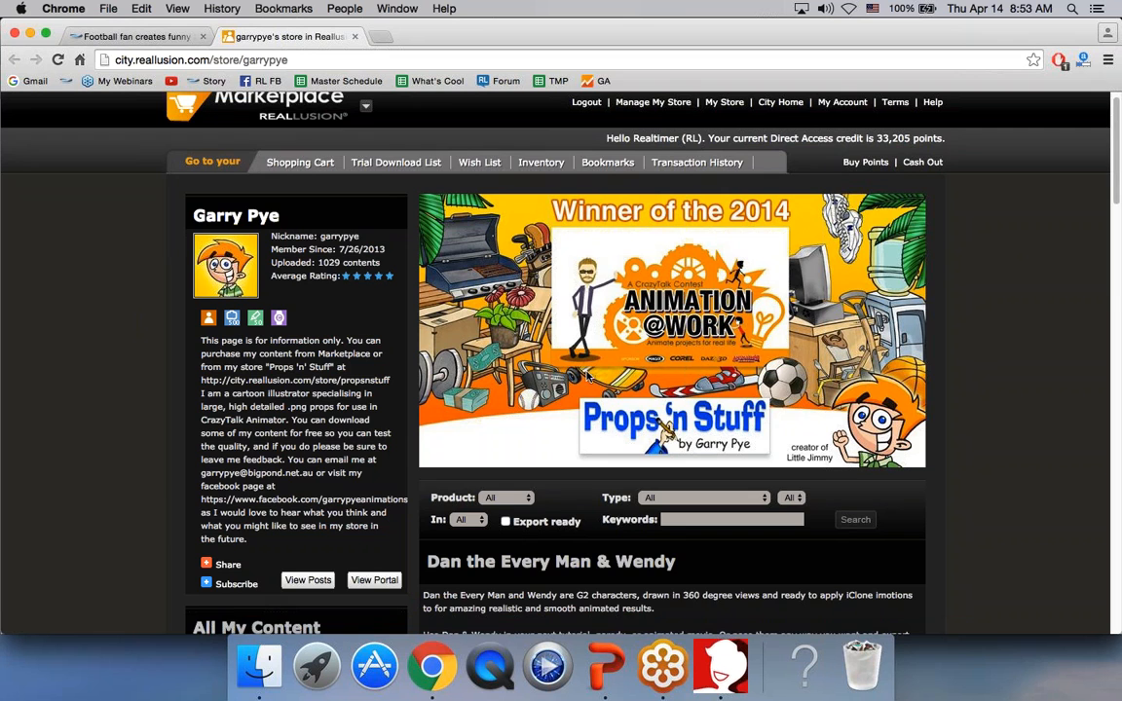
{"action": "scroll", "coordinate": [804, 380], "scroll_direction": "down", "scroll_amount": 10}
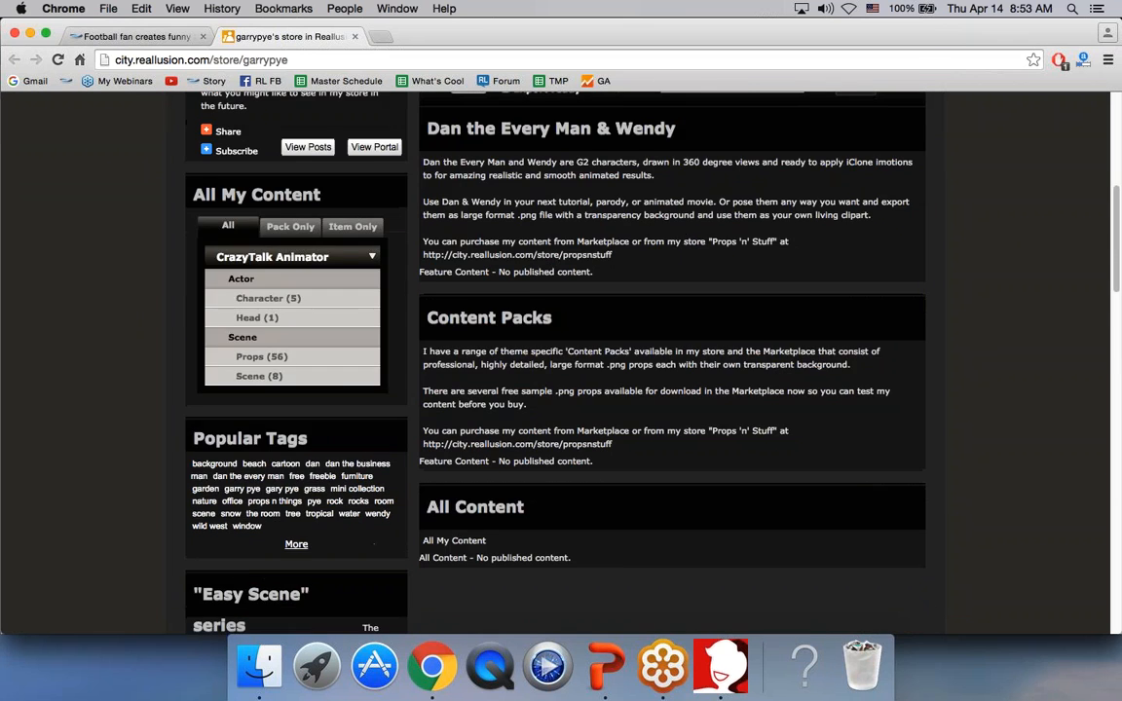
{"action": "scroll", "coordinate": [805, 377], "scroll_direction": "up", "scroll_amount": 5}
{"action": "left_click", "coordinate": [268, 522]}
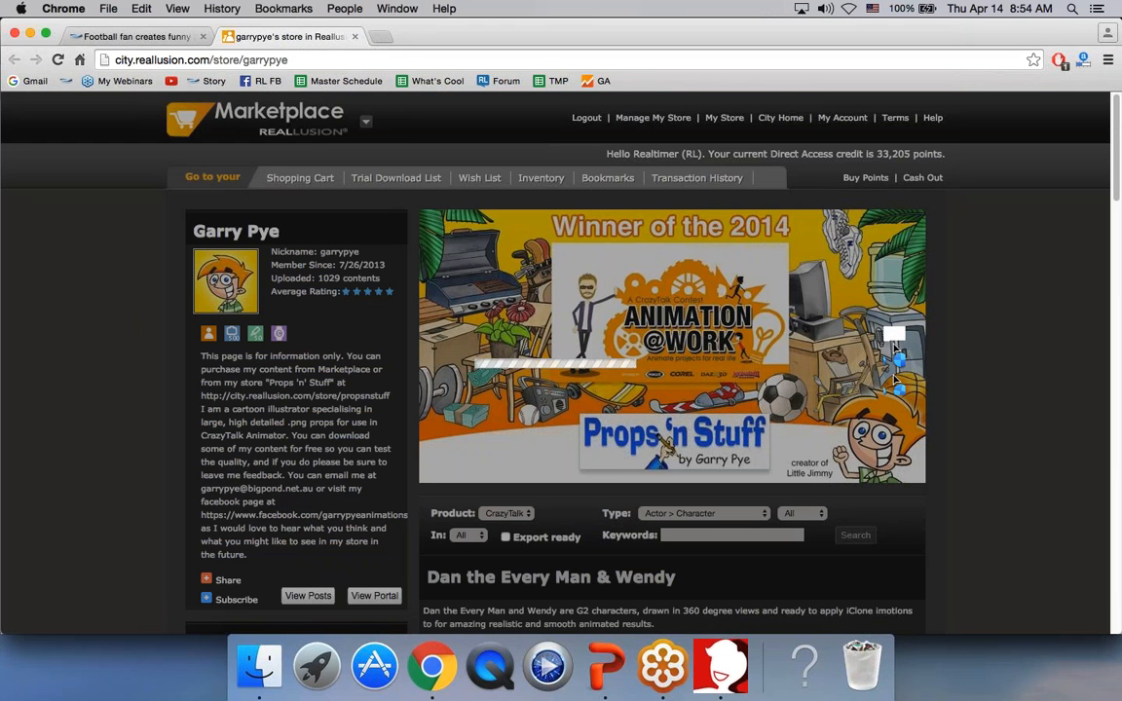
{"action": "scroll", "coordinate": [731, 341], "scroll_direction": "down", "scroll_amount": 5}
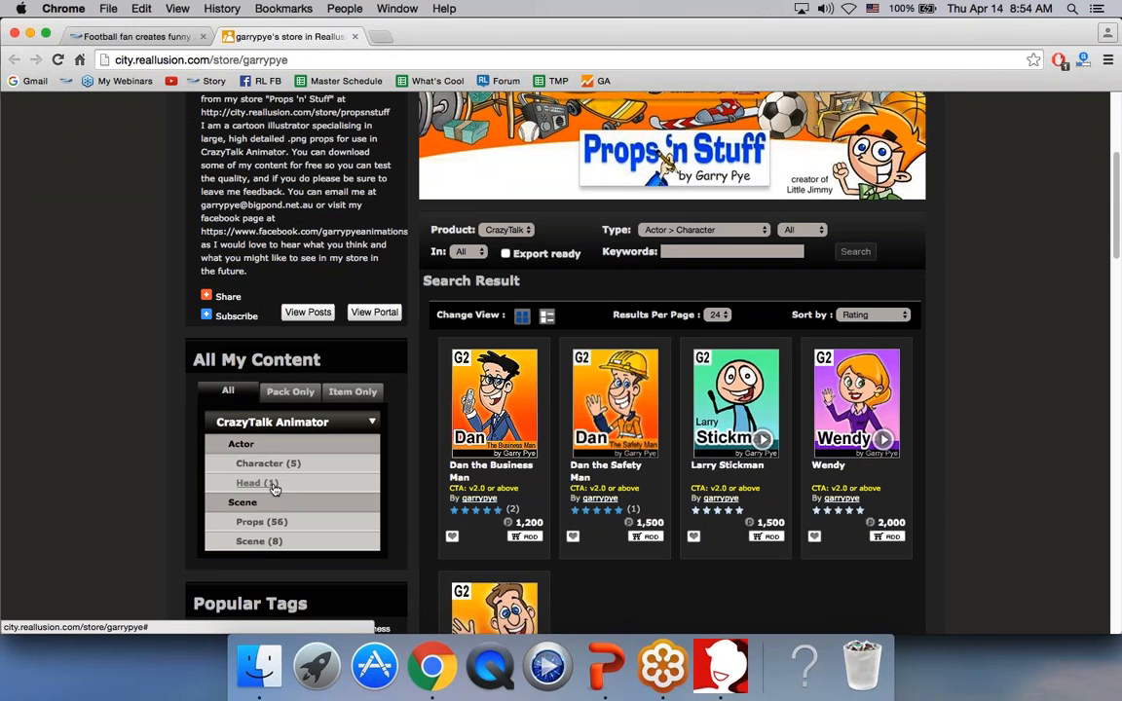
Step: List the store's Scene > Props content and examine the available free and paid prop packs
{"action": "left_click", "coordinate": [250, 522]}
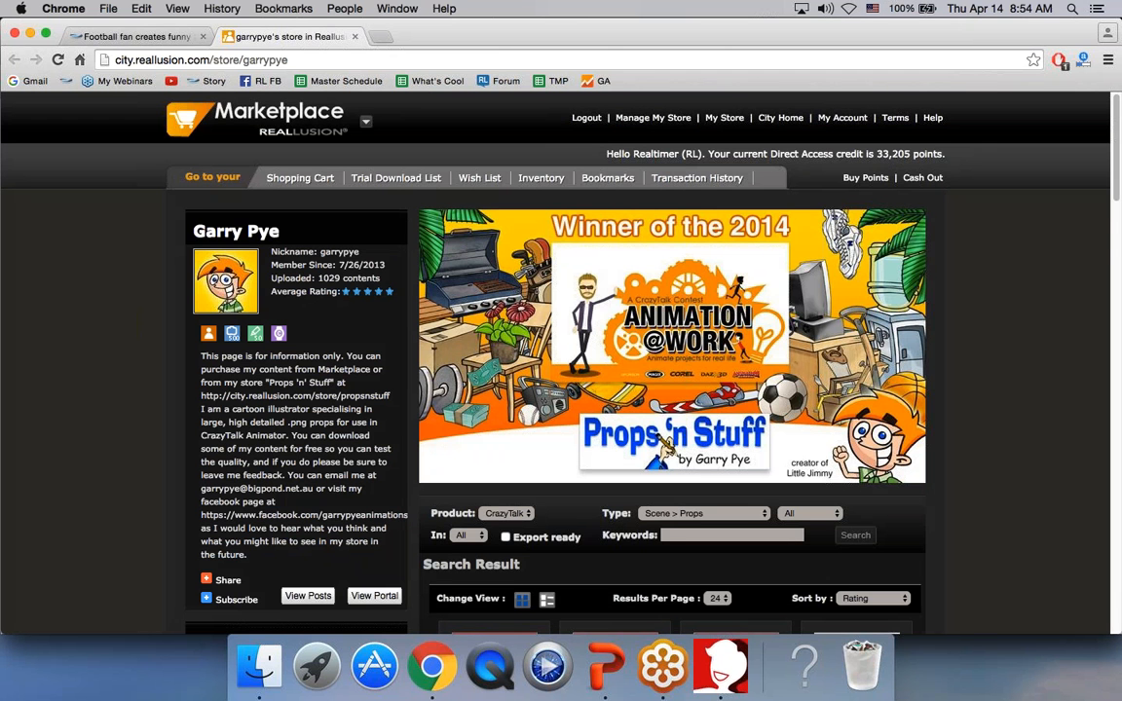
{"action": "scroll", "coordinate": [561, 361], "scroll_direction": "down", "scroll_amount": 5}
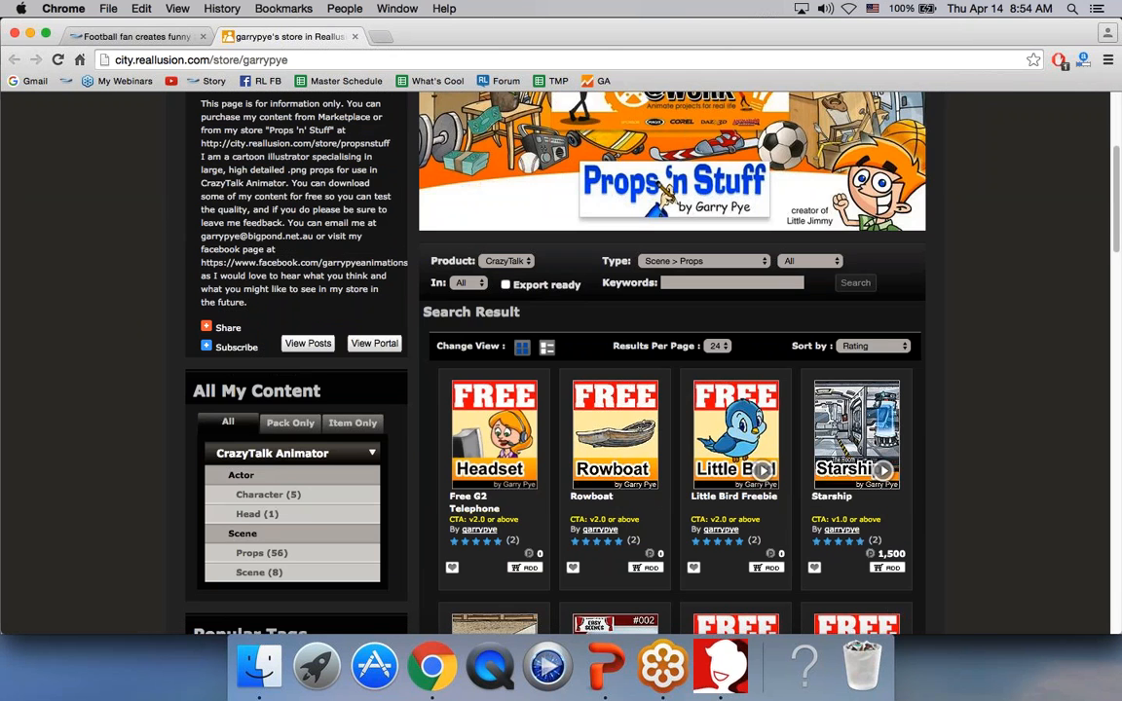
{"action": "scroll", "coordinate": [668, 195], "scroll_direction": "down", "scroll_amount": 3}
{"action": "scroll", "coordinate": [560, 361], "scroll_direction": "down", "scroll_amount": 2}
{"action": "scroll", "coordinate": [561, 360], "scroll_direction": "down", "scroll_amount": 3}
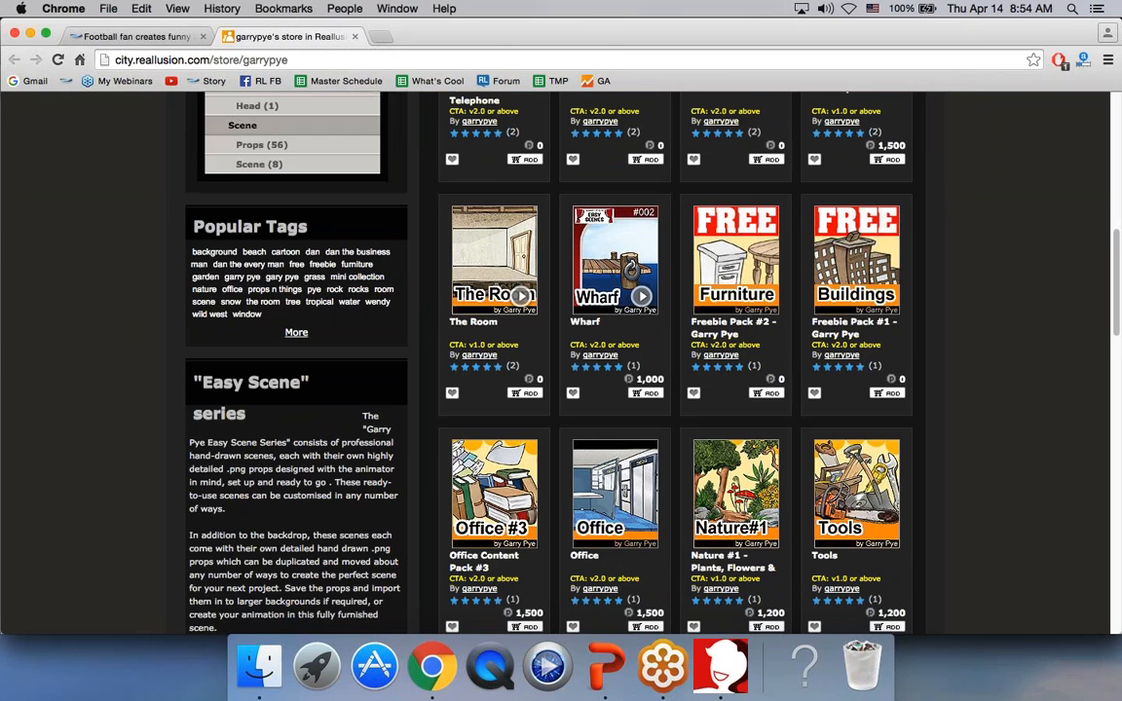
{"action": "scroll", "coordinate": [561, 360], "scroll_direction": "down", "scroll_amount": 3}
{"action": "scroll", "coordinate": [561, 361], "scroll_direction": "down", "scroll_amount": 3}
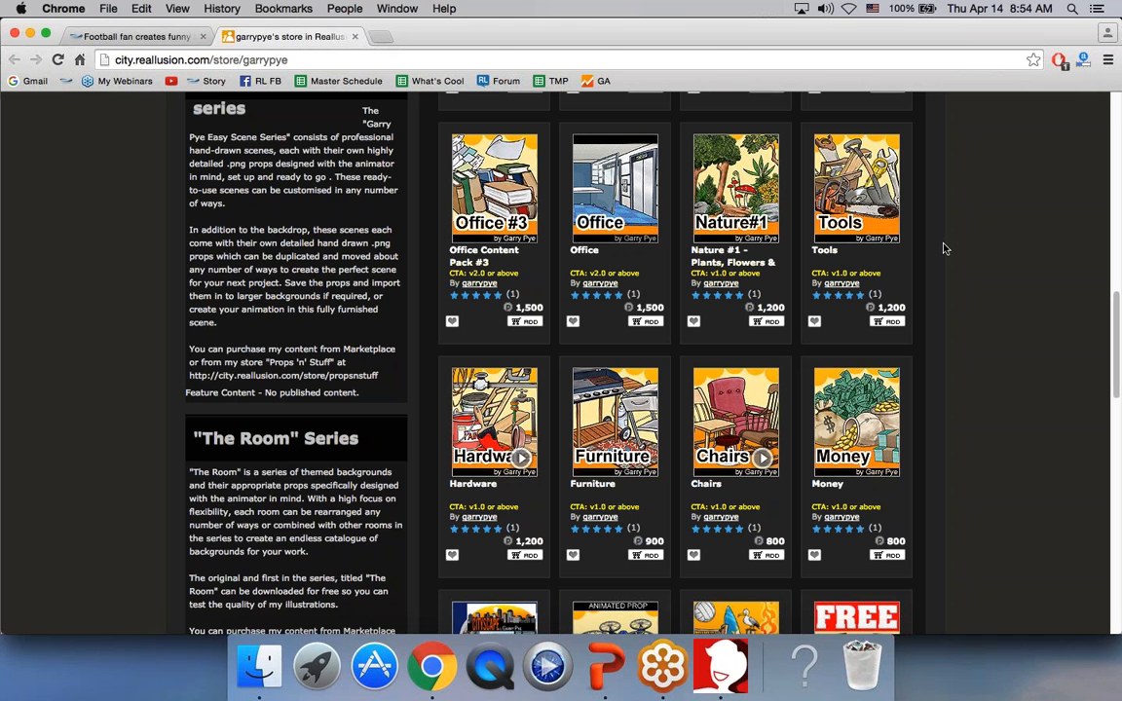
{"action": "scroll", "coordinate": [943, 245], "scroll_direction": "down", "scroll_amount": 1}
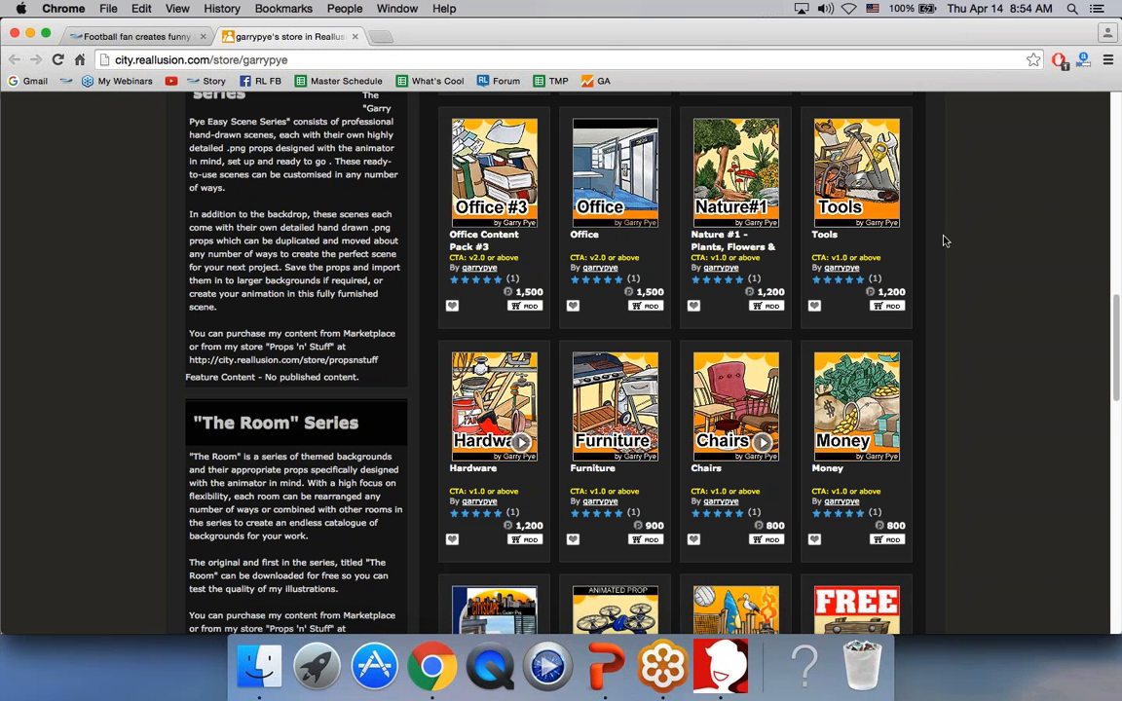
{"action": "scroll", "coordinate": [942, 241], "scroll_direction": "up", "scroll_amount": 4}
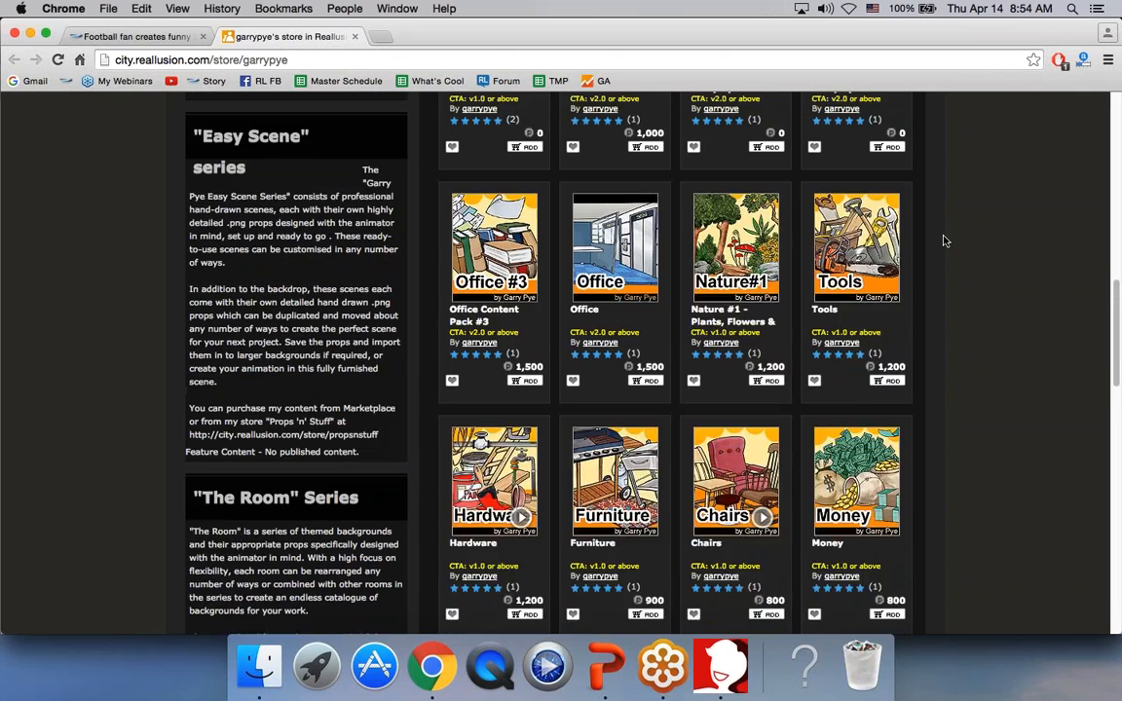
{"action": "scroll", "coordinate": [943, 234], "scroll_direction": "up", "scroll_amount": 1}
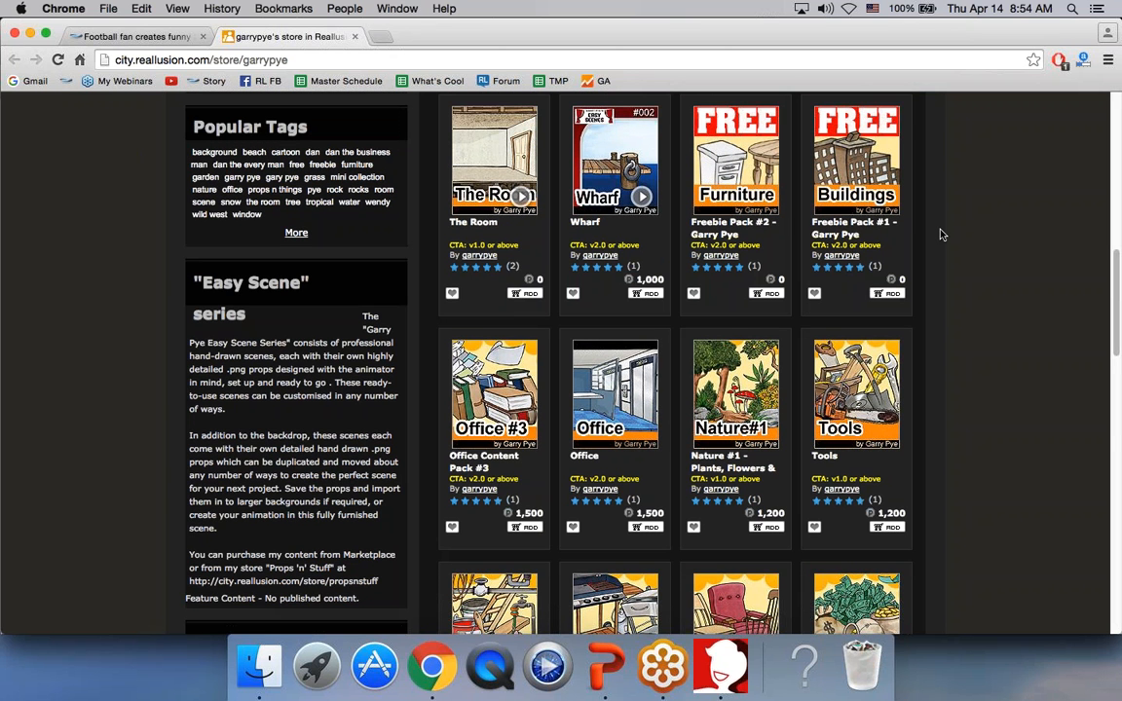
{"action": "scroll", "coordinate": [941, 234], "scroll_direction": "down", "scroll_amount": 9}
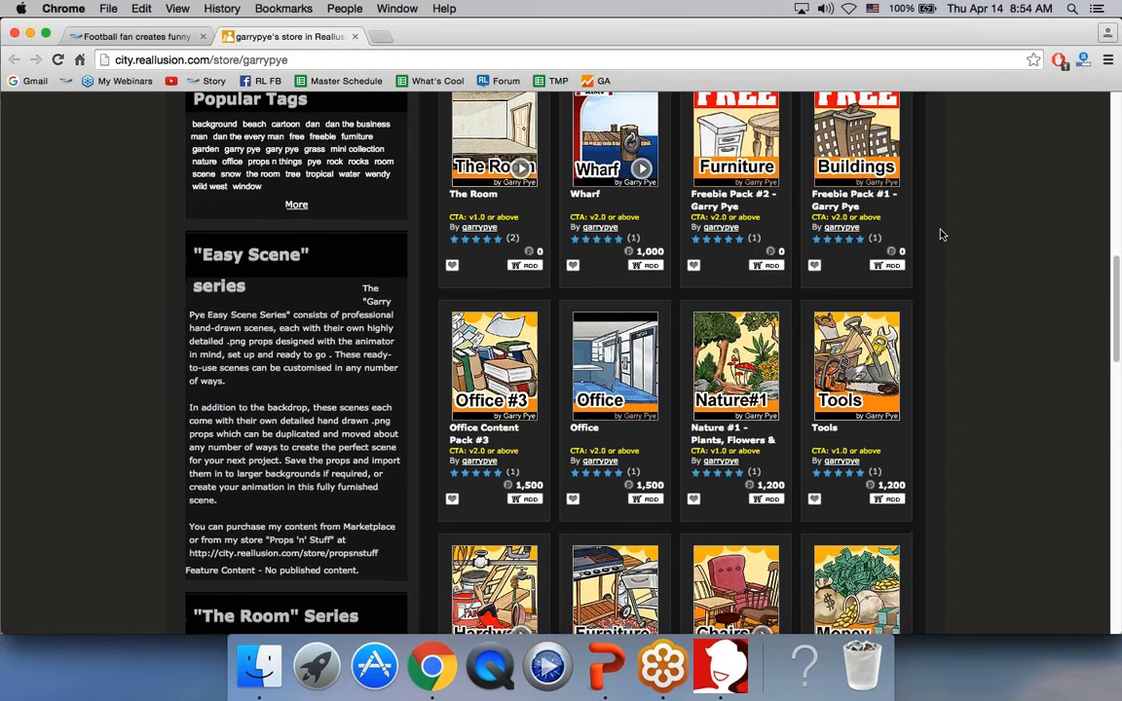
{"action": "scroll", "coordinate": [942, 231], "scroll_direction": "down", "scroll_amount": 2}
{"action": "scroll", "coordinate": [943, 231], "scroll_direction": "down", "scroll_amount": 5}
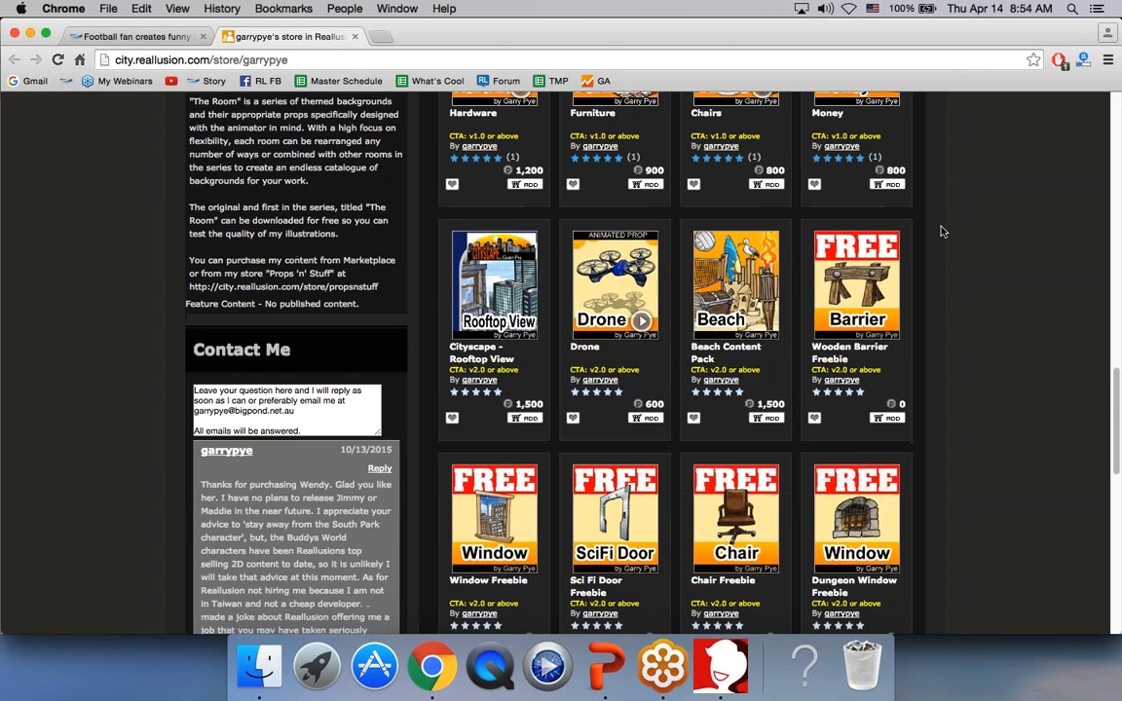
{"action": "scroll", "coordinate": [940, 231], "scroll_direction": "up", "scroll_amount": 20}
{"action": "scroll", "coordinate": [943, 231], "scroll_direction": "down", "scroll_amount": 1}
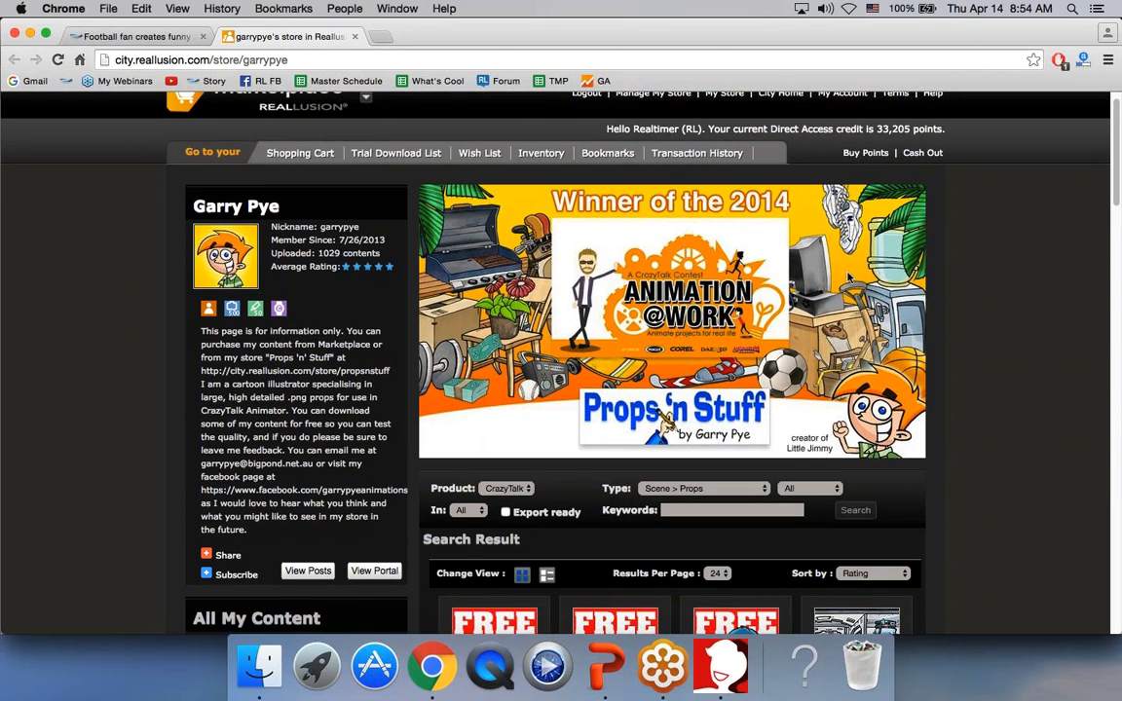
Step: Return to the PowerPoint slideshow and advance to the Packages & Resources slide
{"action": "left_click", "coordinate": [606, 665]}
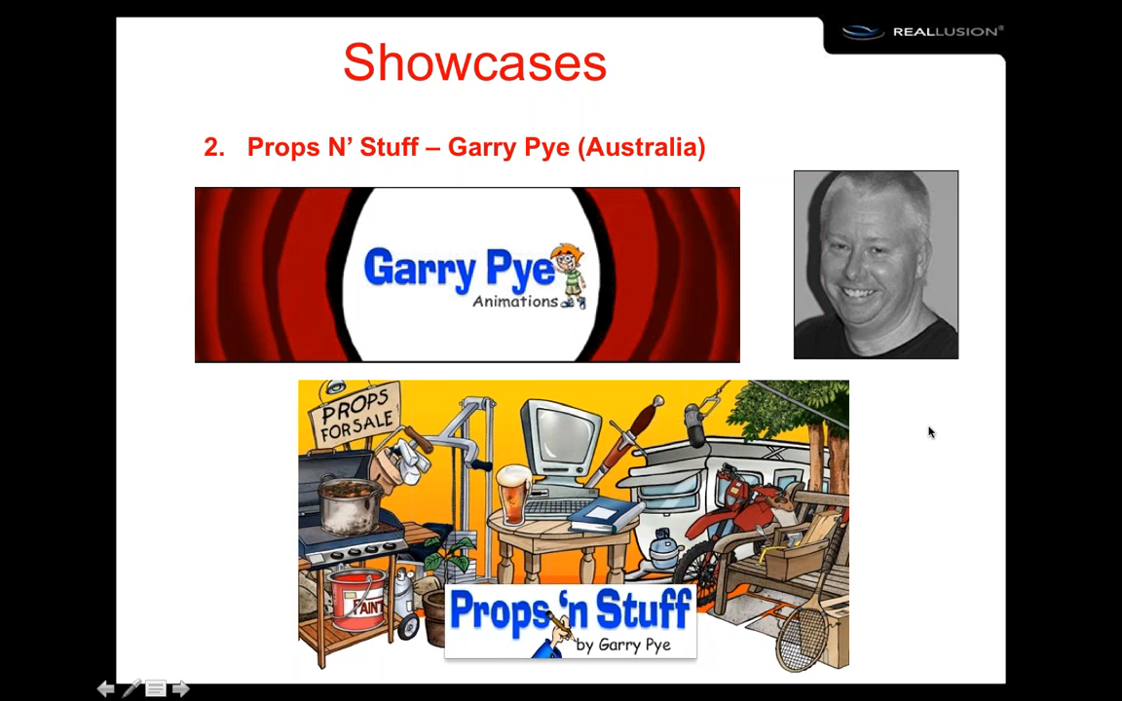
{"action": "left_click", "coordinate": [930, 433]}
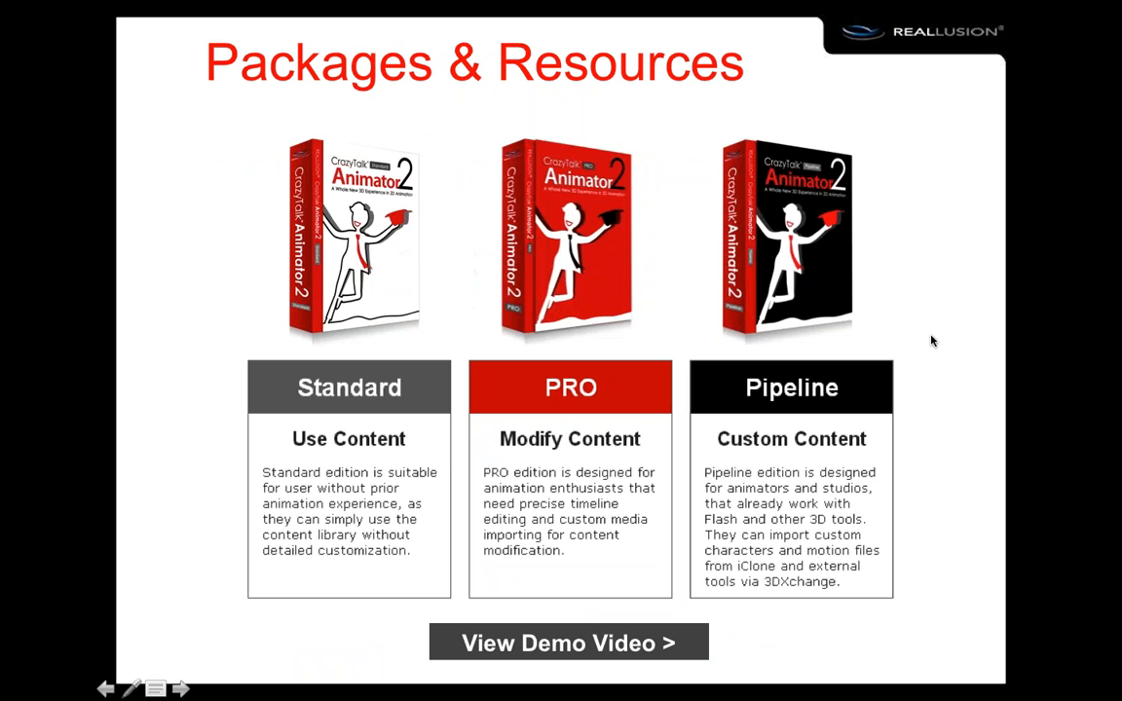